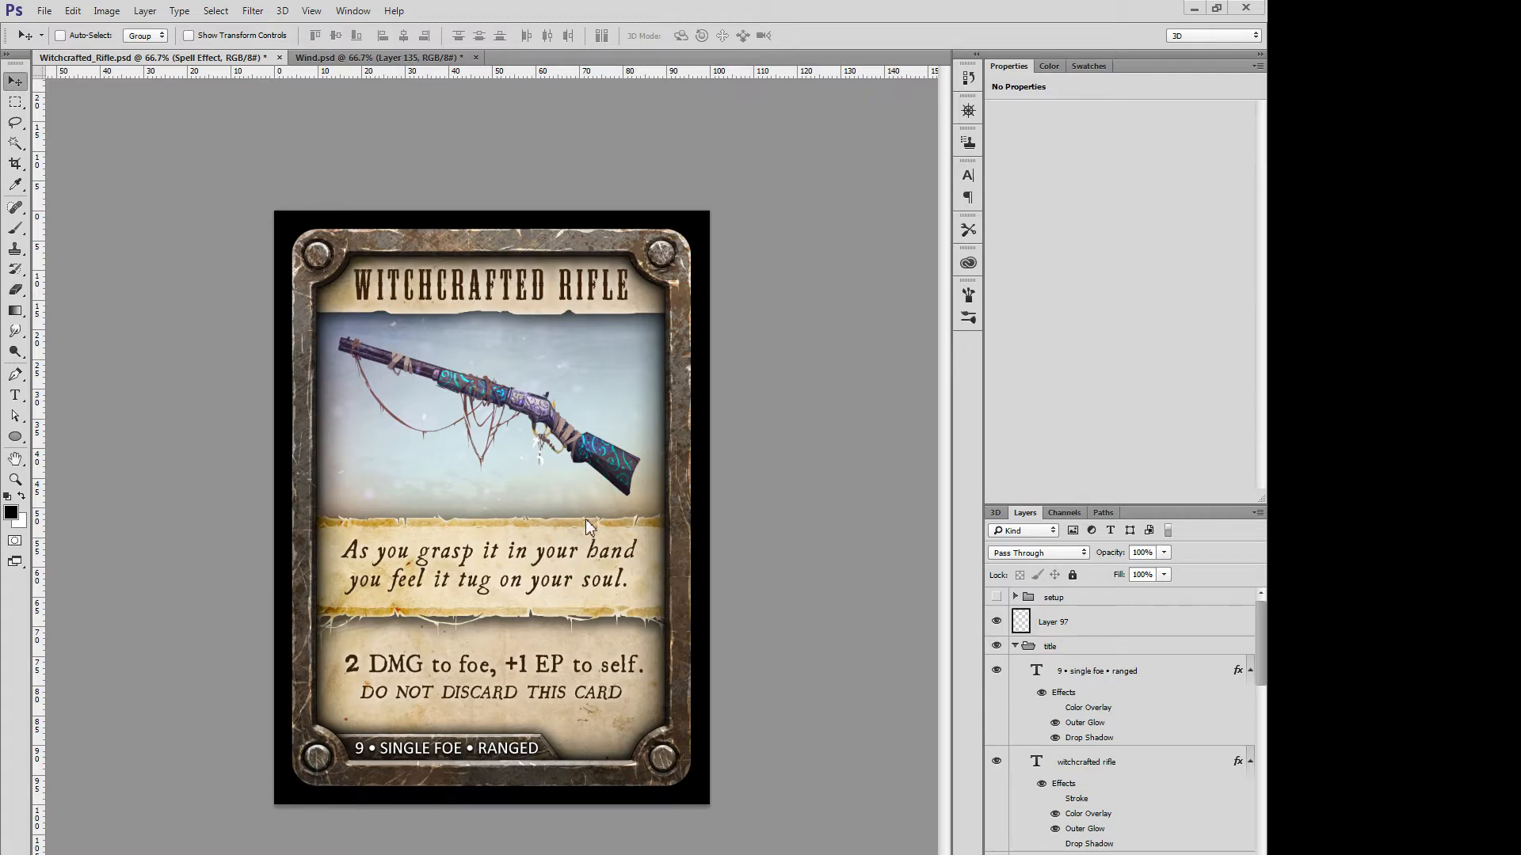
# Step: Examine the Wind card, the parchment texture document and the layer stack of the Witchcrafted Rifle card
pyautogui.click(372, 59)
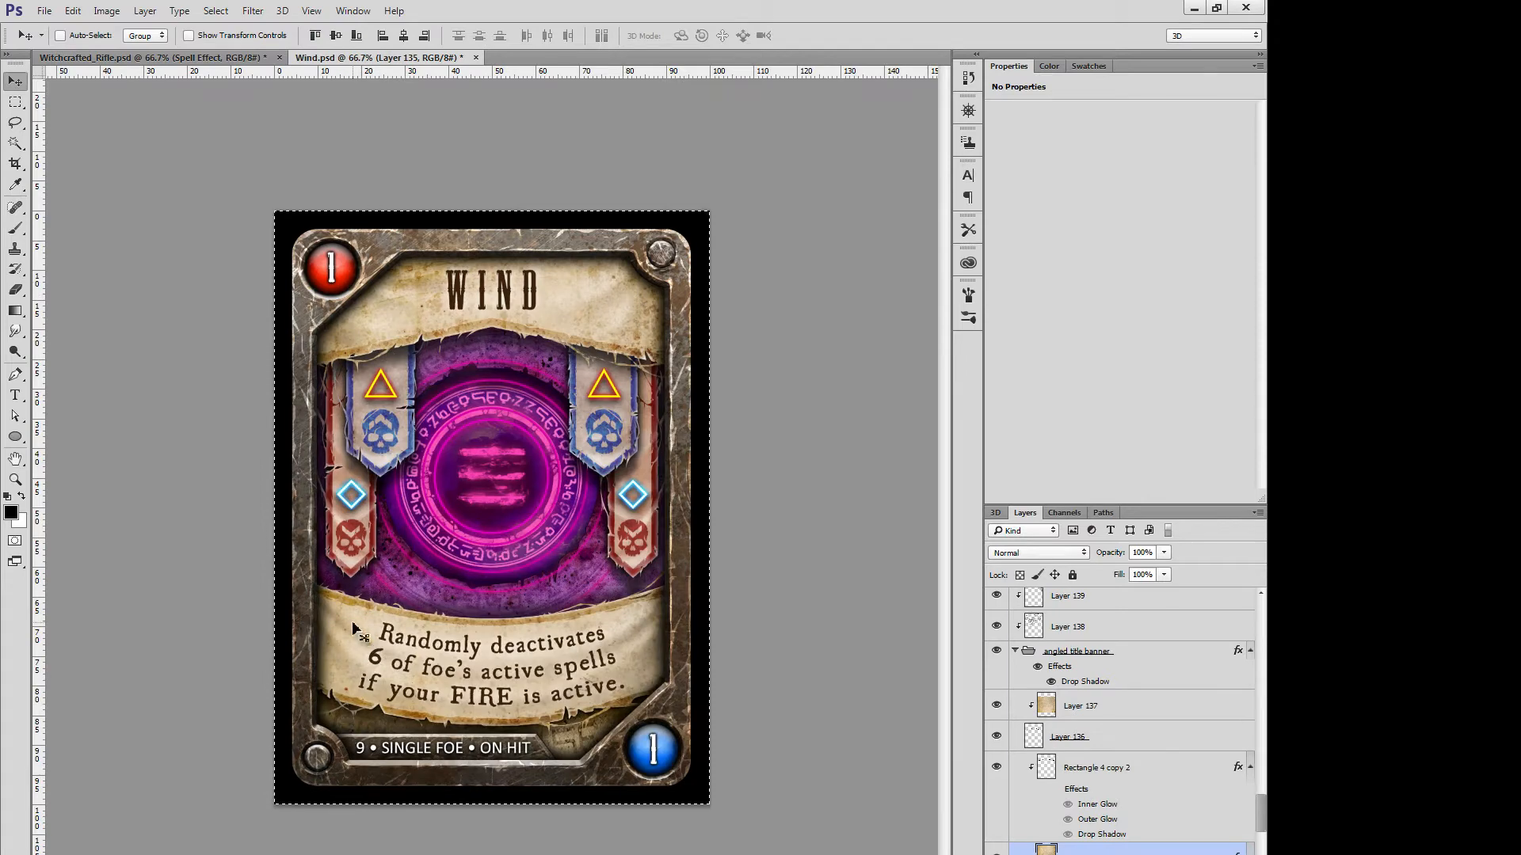
pyautogui.click(117, 60)
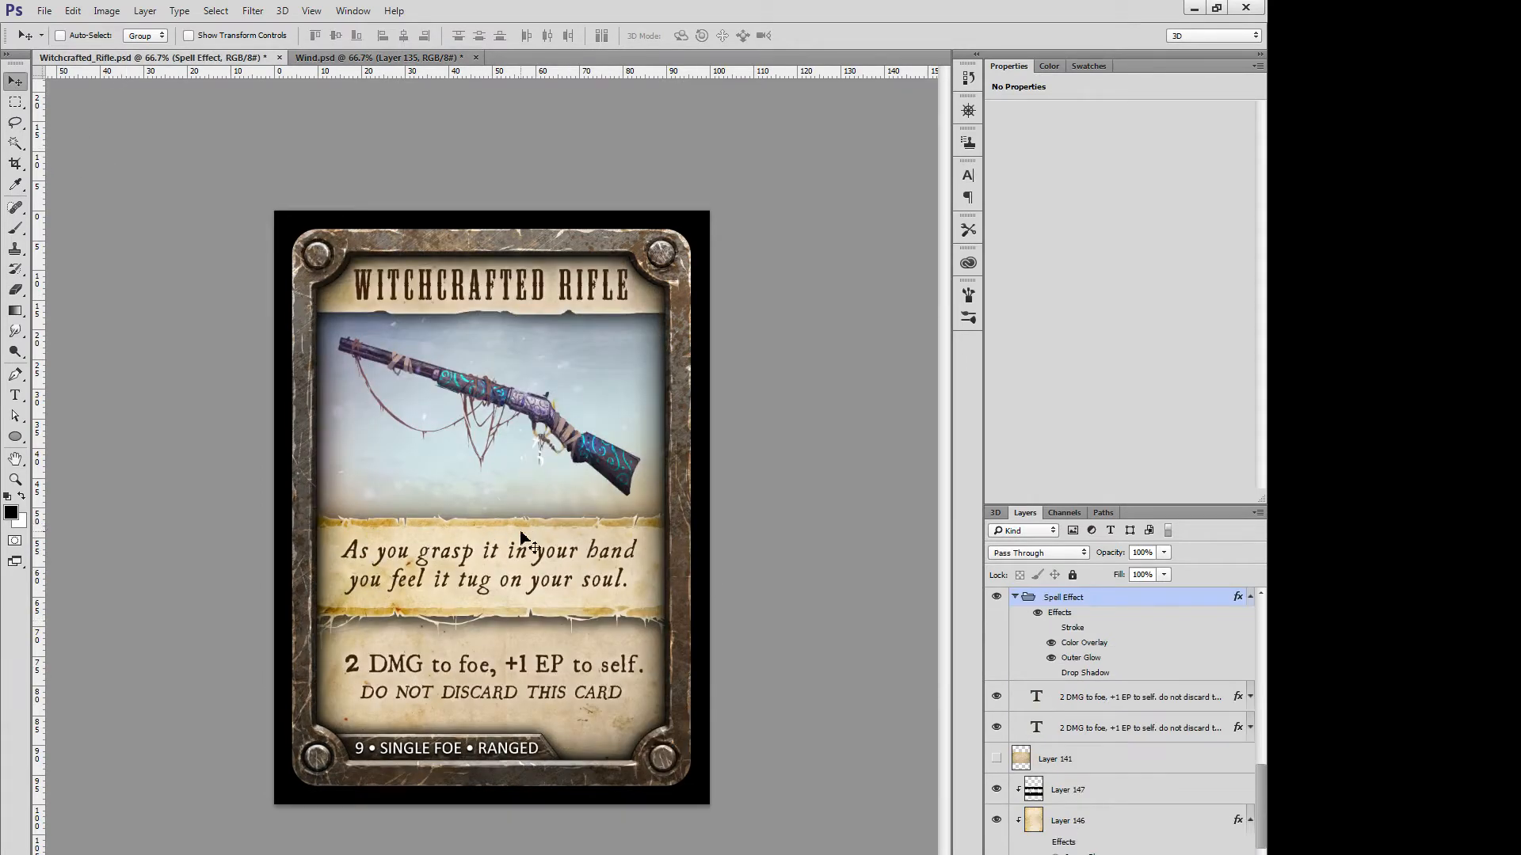
pyautogui.moveTo(1265, 803); pyautogui.dragTo(1246, 762)
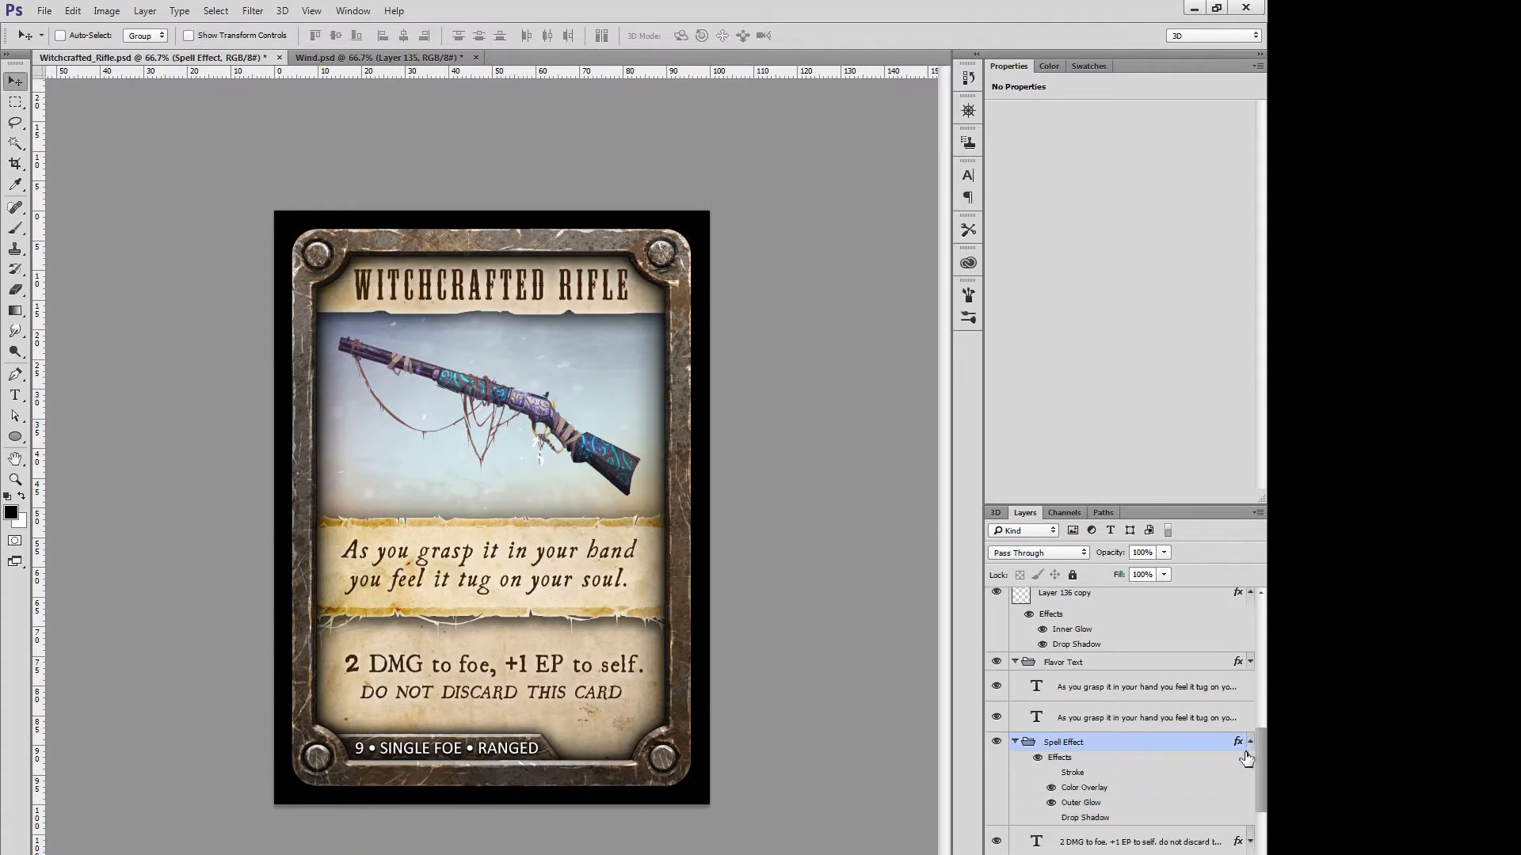
pyautogui.click(420, 58)
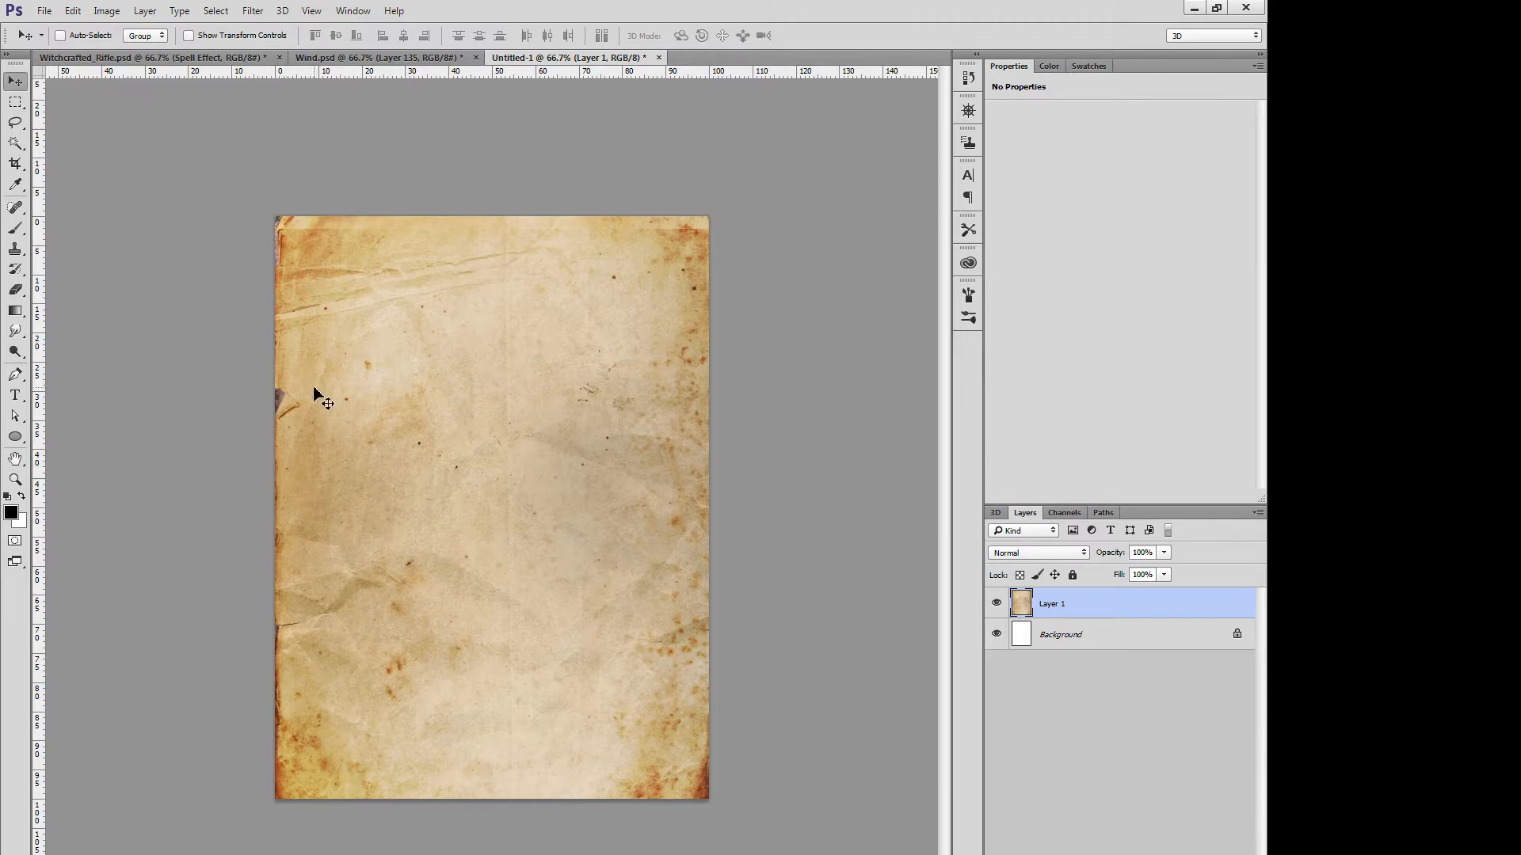
pyautogui.click(129, 56)
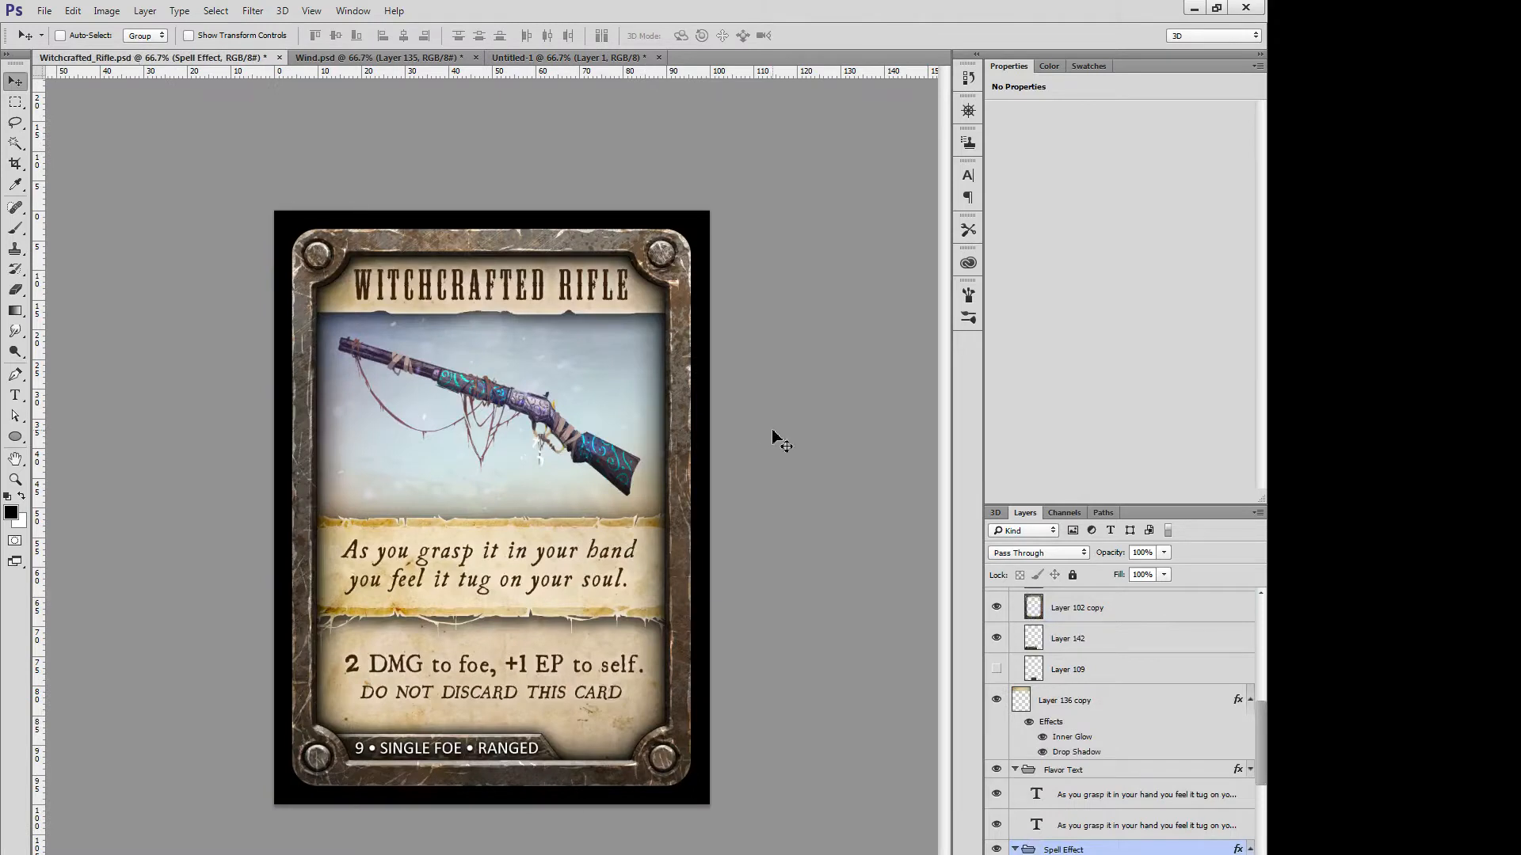
pyautogui.scroll(-1, 1160, 753)
pyautogui.scroll(-2, 1162, 760)
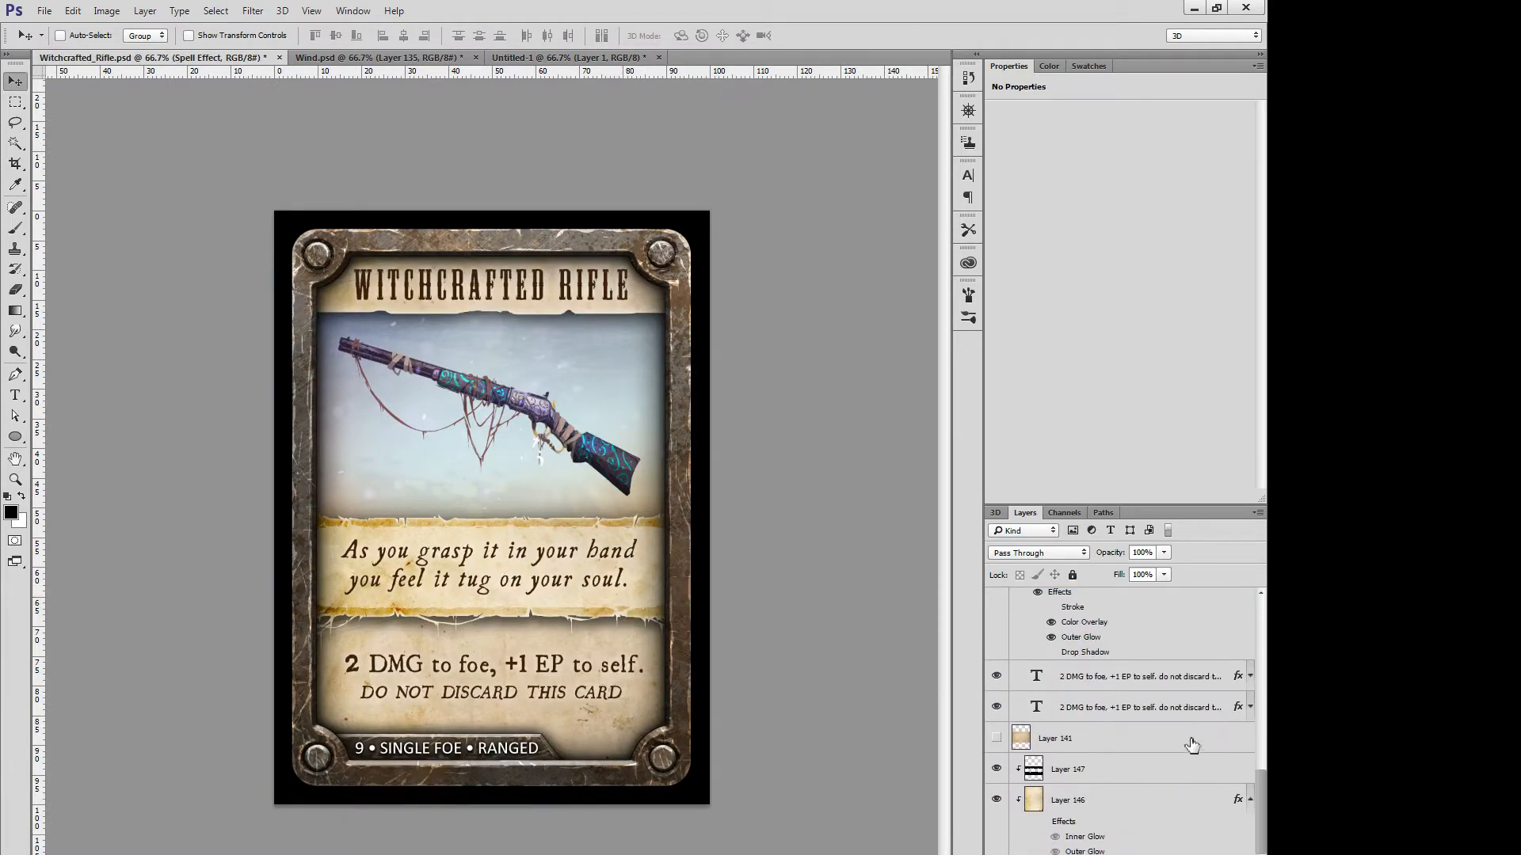
pyautogui.moveTo(1262, 807); pyautogui.dragTo(1264, 728)
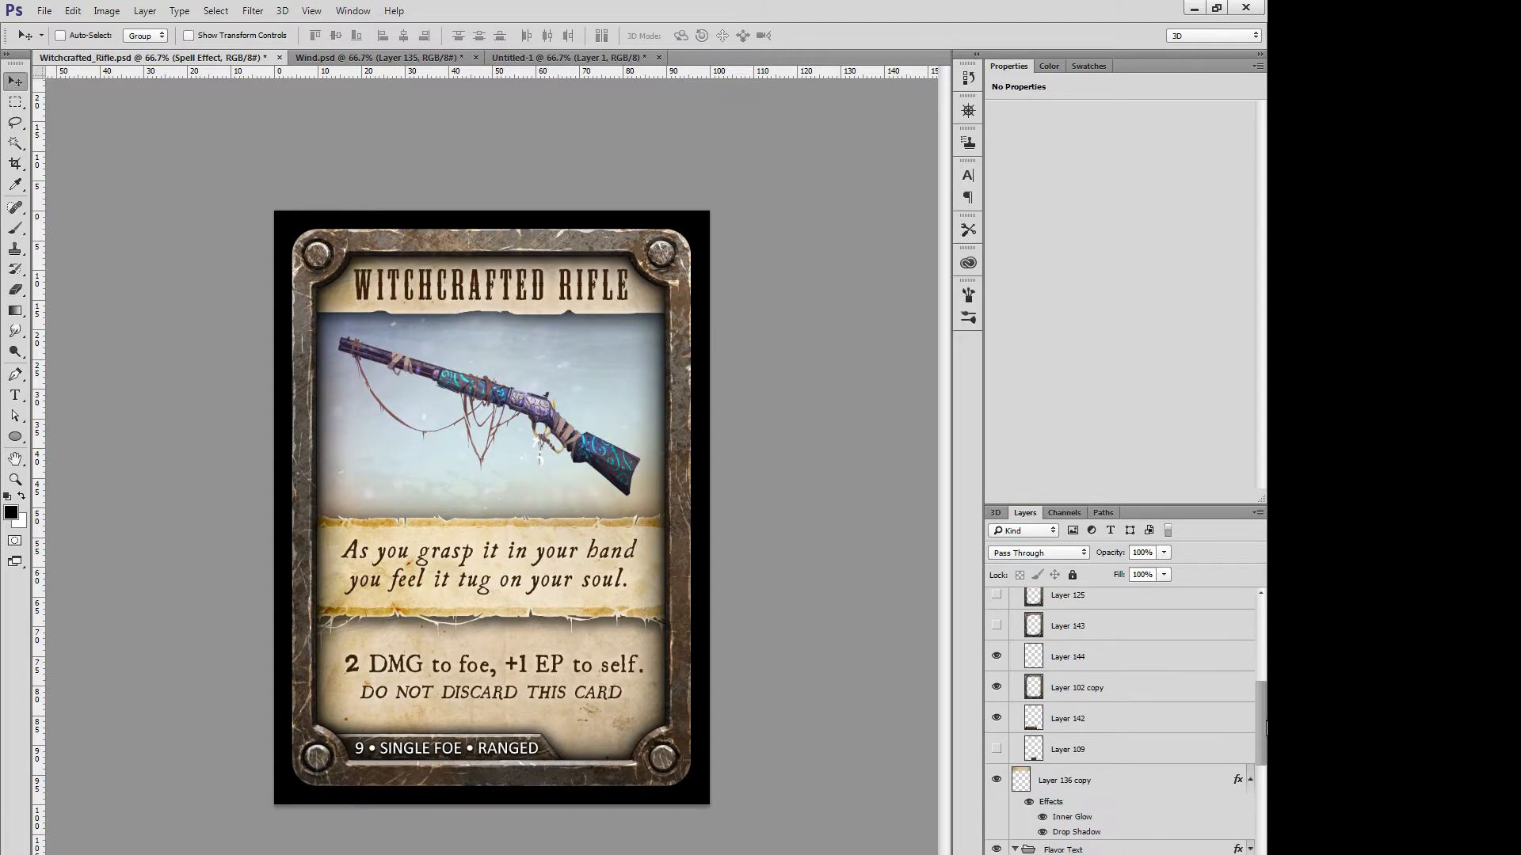
# Step: Fill a rectangular selection over the card's title area with black on a new layer above Layer 136 copy, and deselect
pyautogui.click(1118, 767)
pyautogui.click(998, 776)
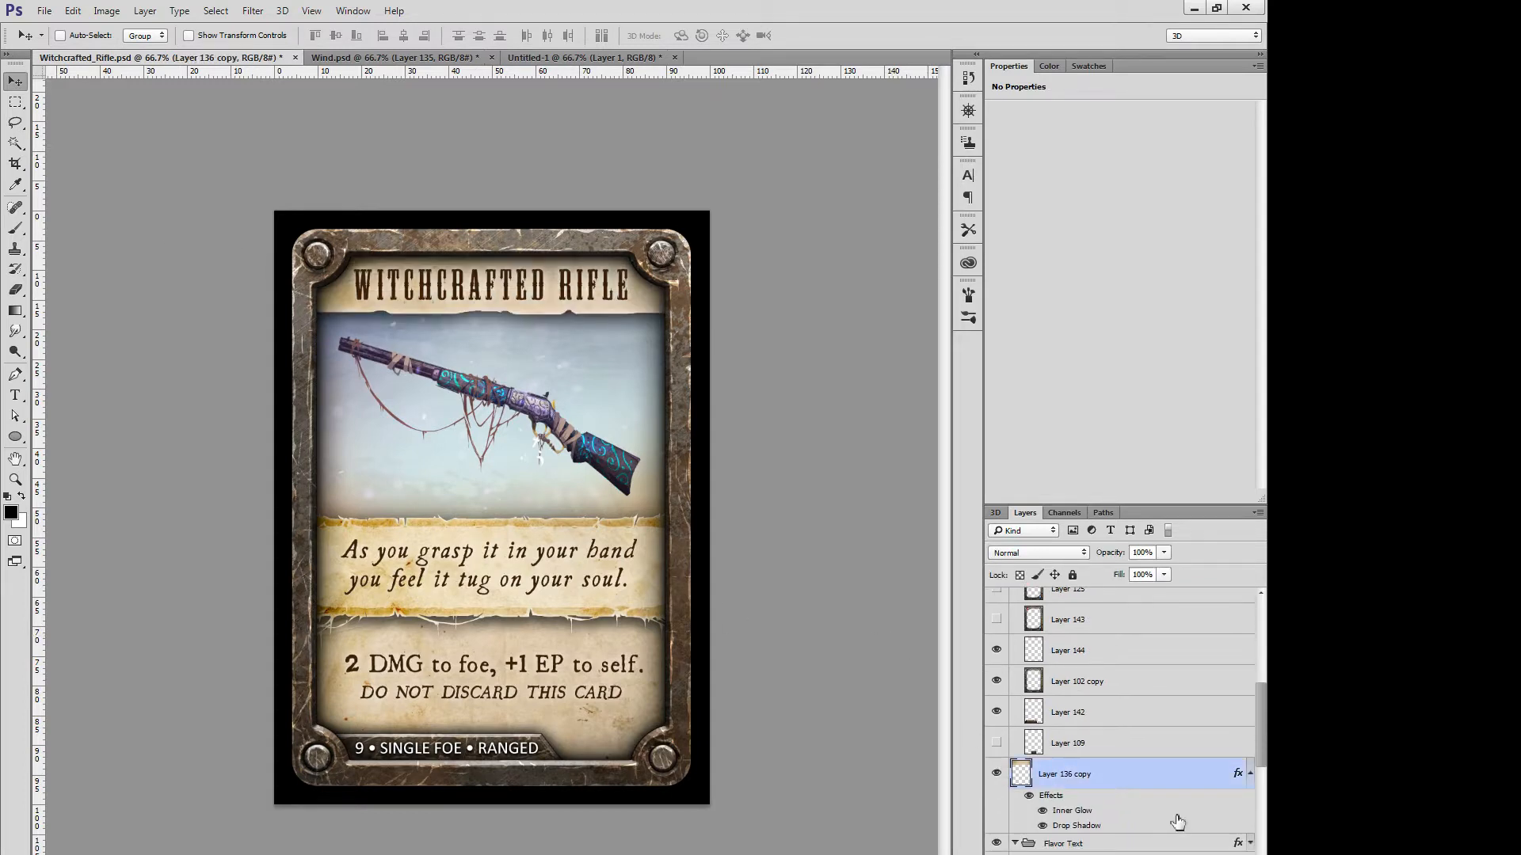
pyautogui.click(15, 102)
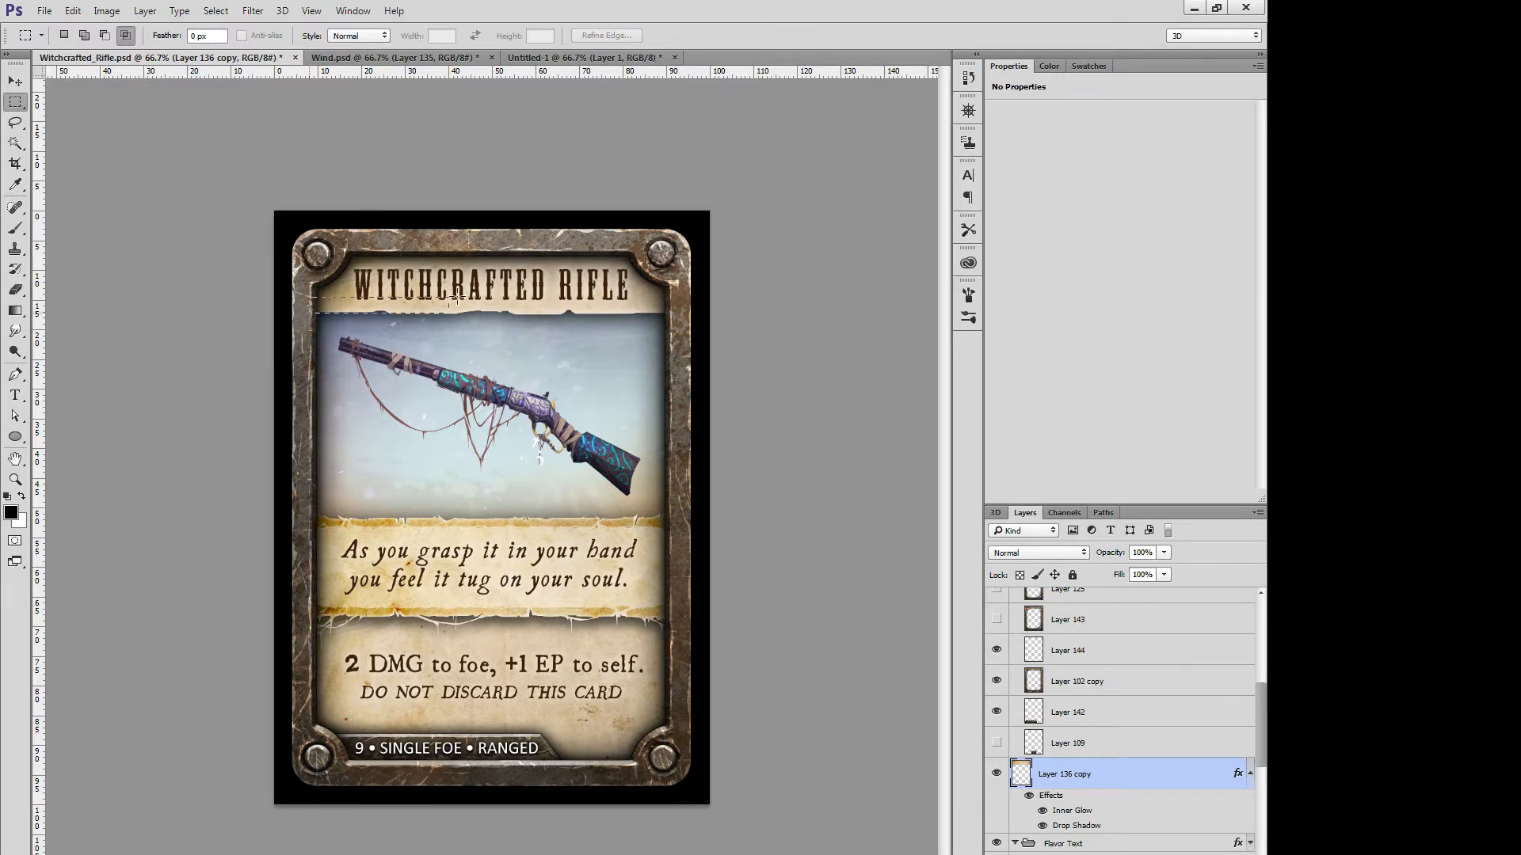
pyautogui.moveTo(456, 299); pyautogui.dragTo(676, 210)
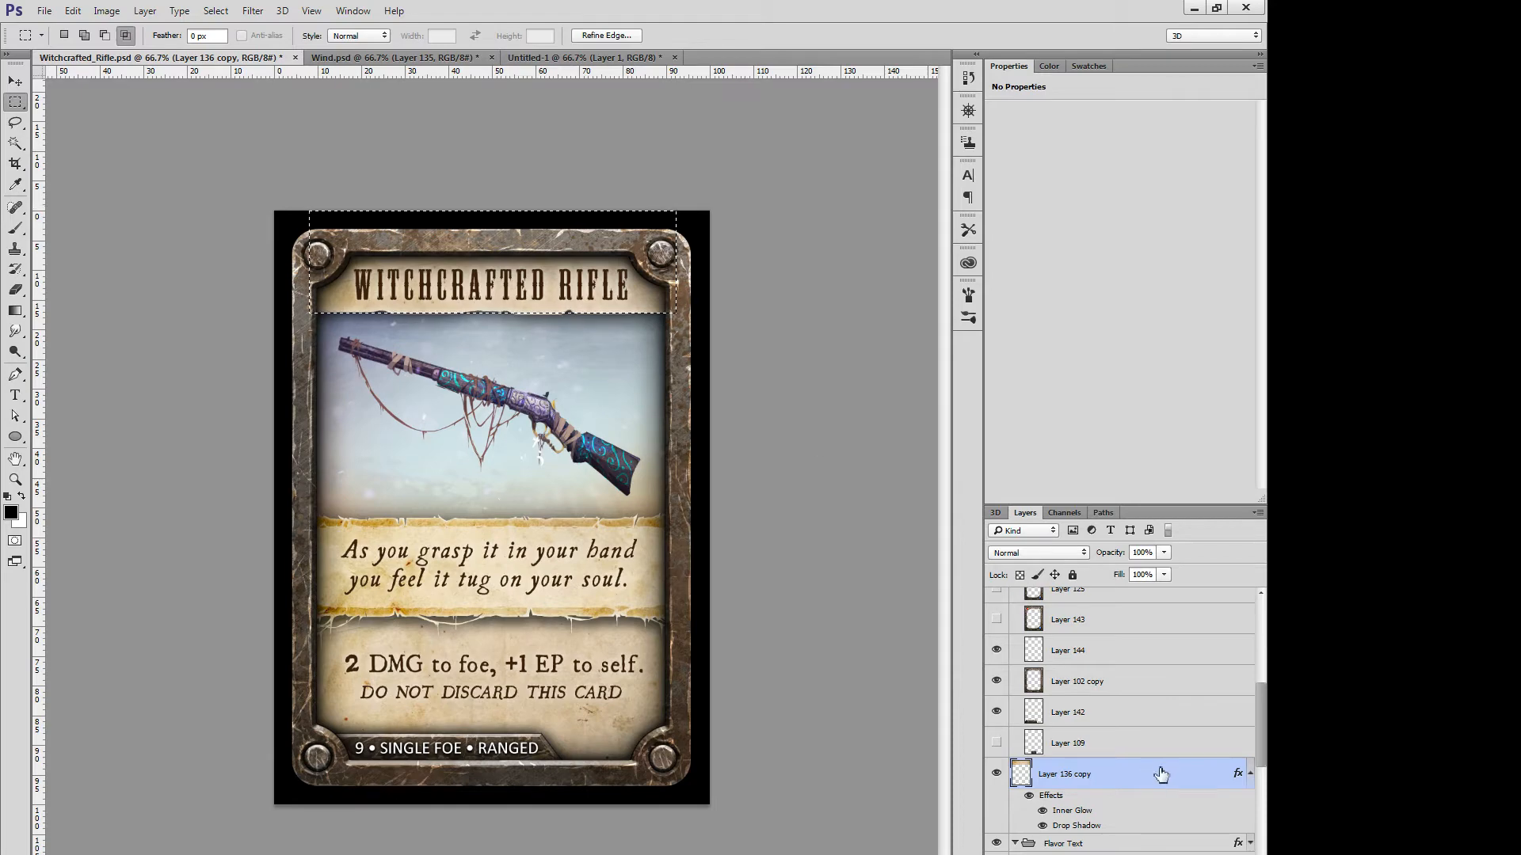
pyautogui.hotkey('ctrl', 'shift', 'alt', 'n')
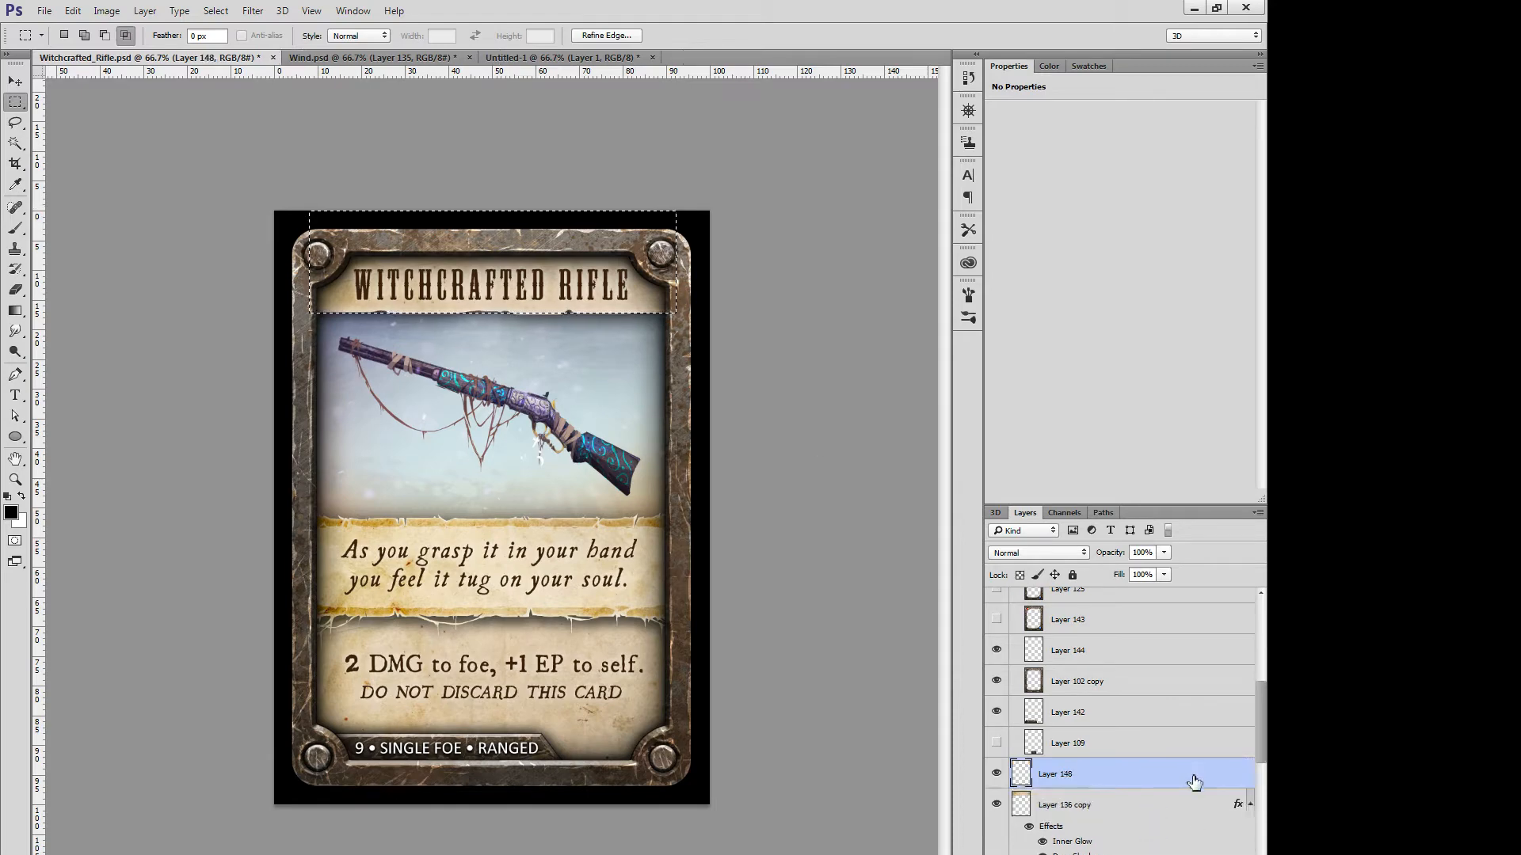
pyautogui.hotkey('alt', 'BackSpace')
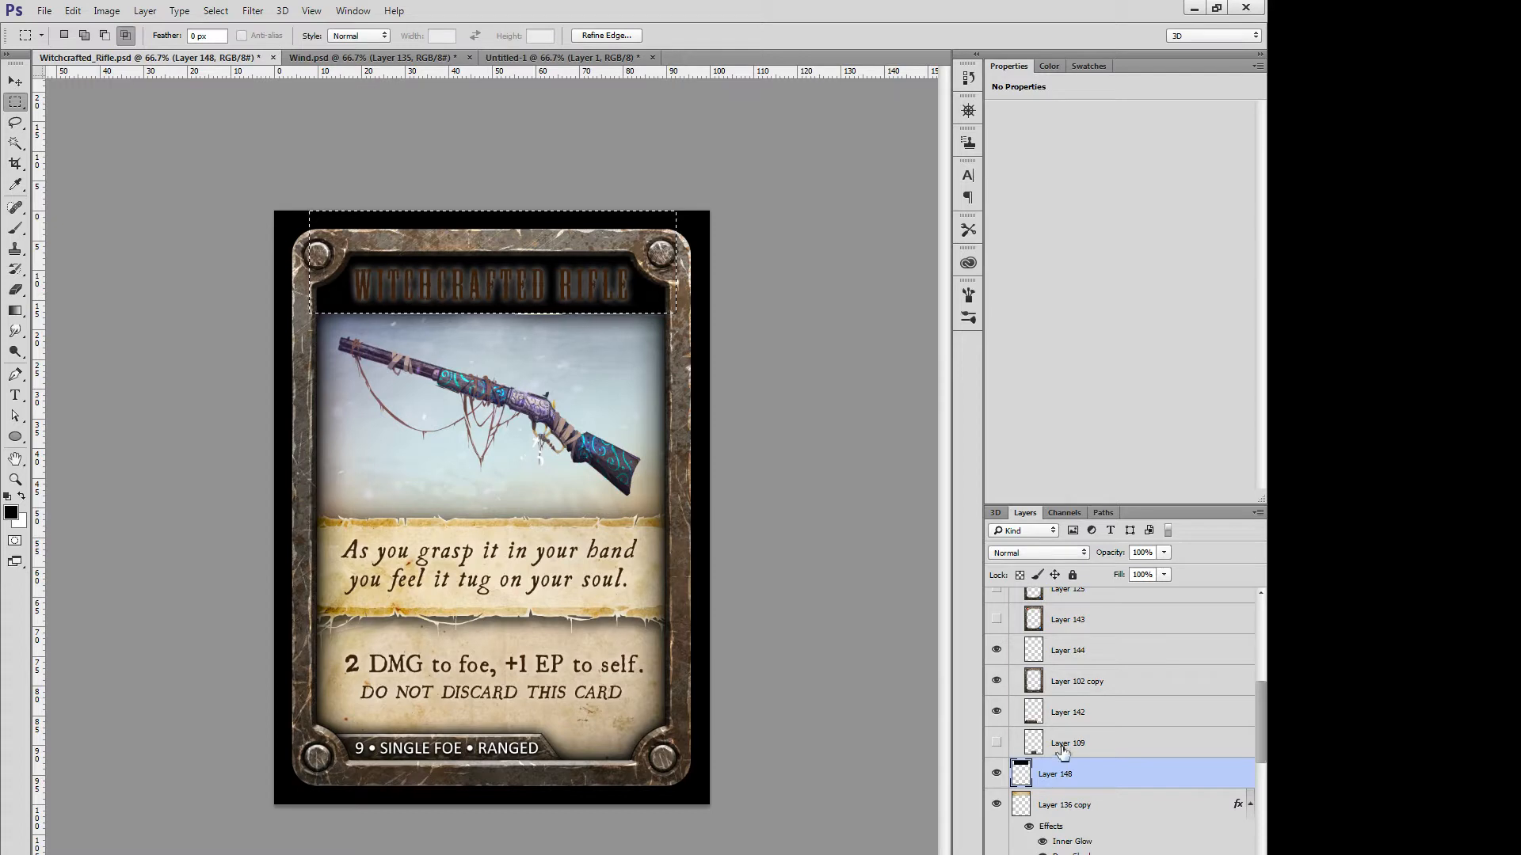
pyautogui.click(609, 414)
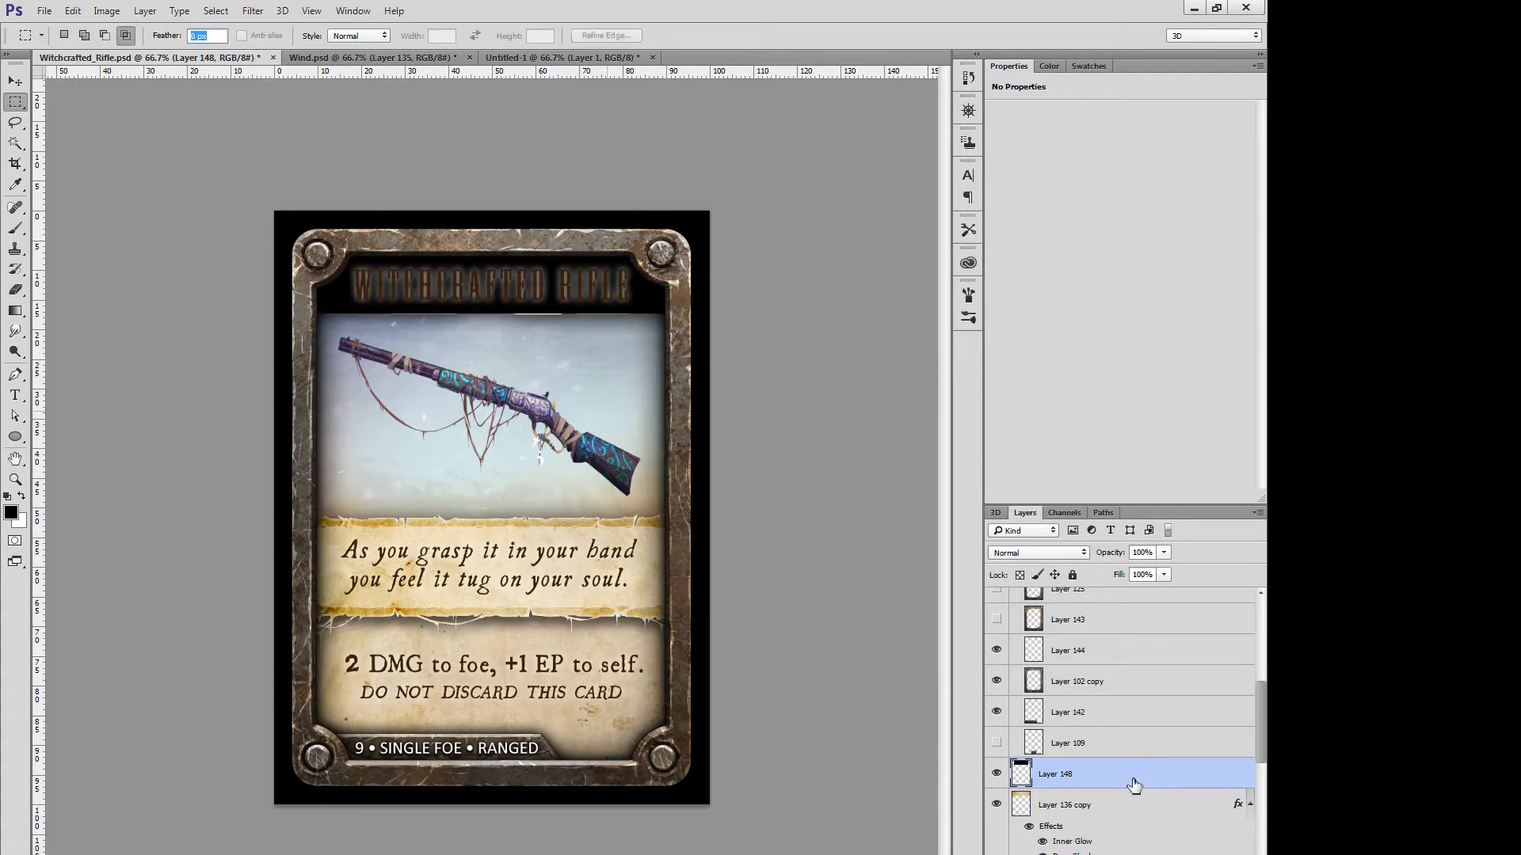
# Step: Delete Layer 136 copy and make the black title rectangle on Layer 148 the active layer
pyautogui.click(1154, 816)
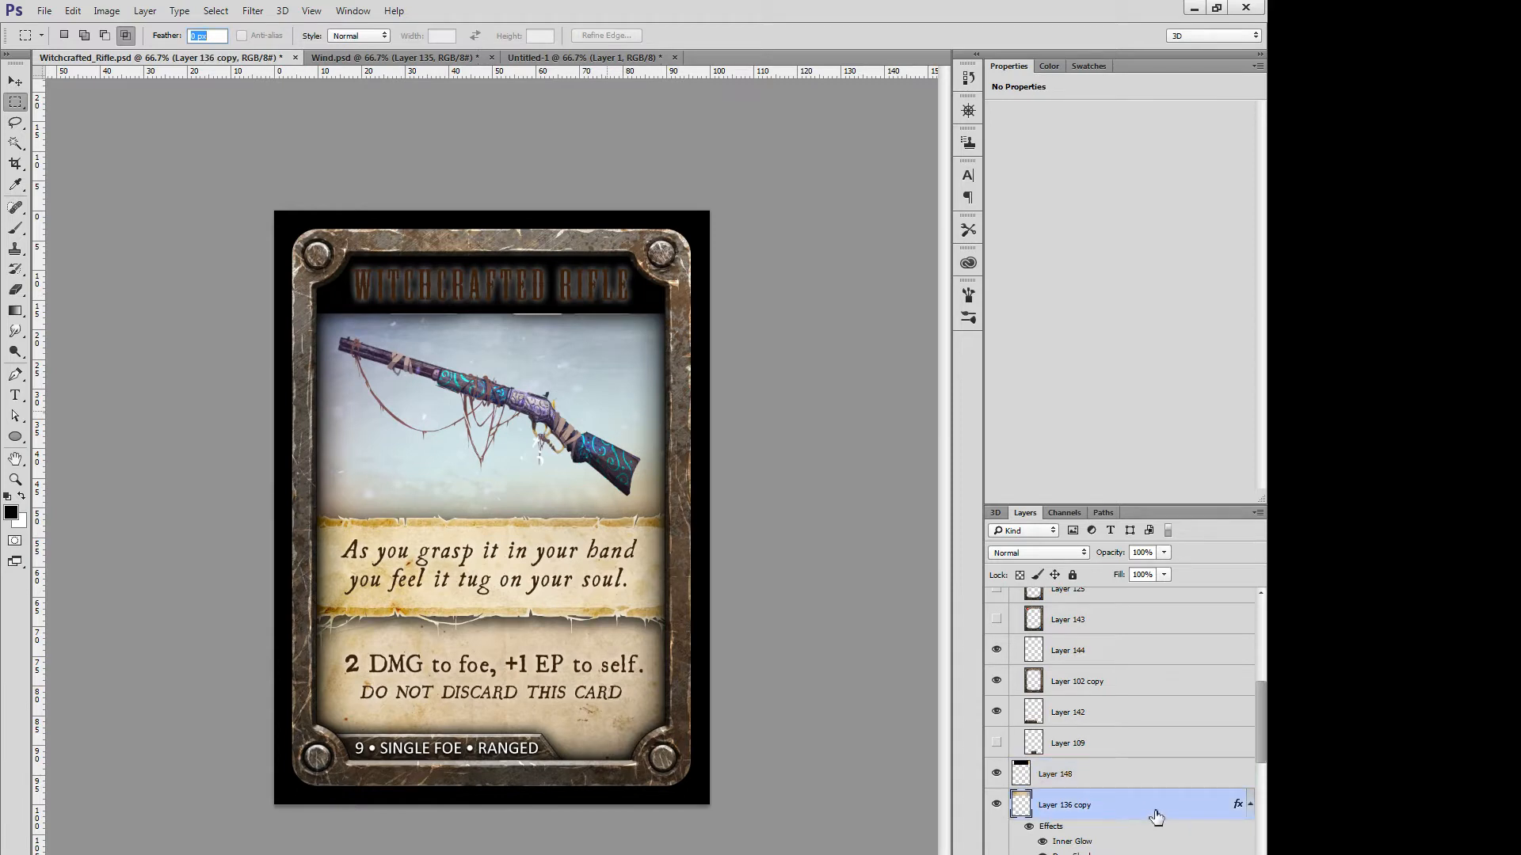
pyautogui.click(1118, 781)
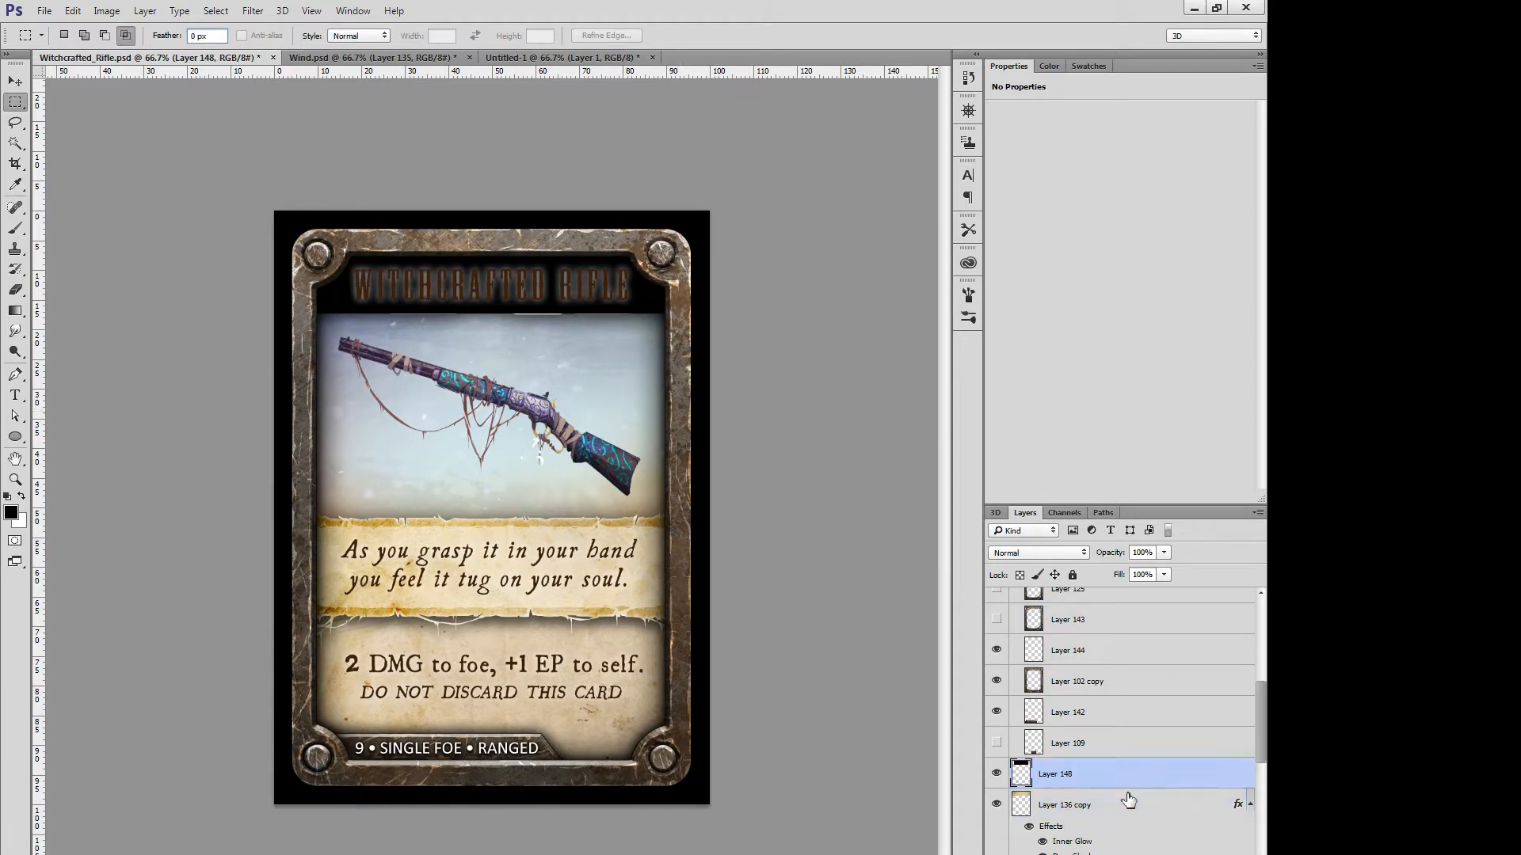
pyautogui.click(1129, 807)
pyautogui.press('Delete')
pyautogui.click(1066, 779)
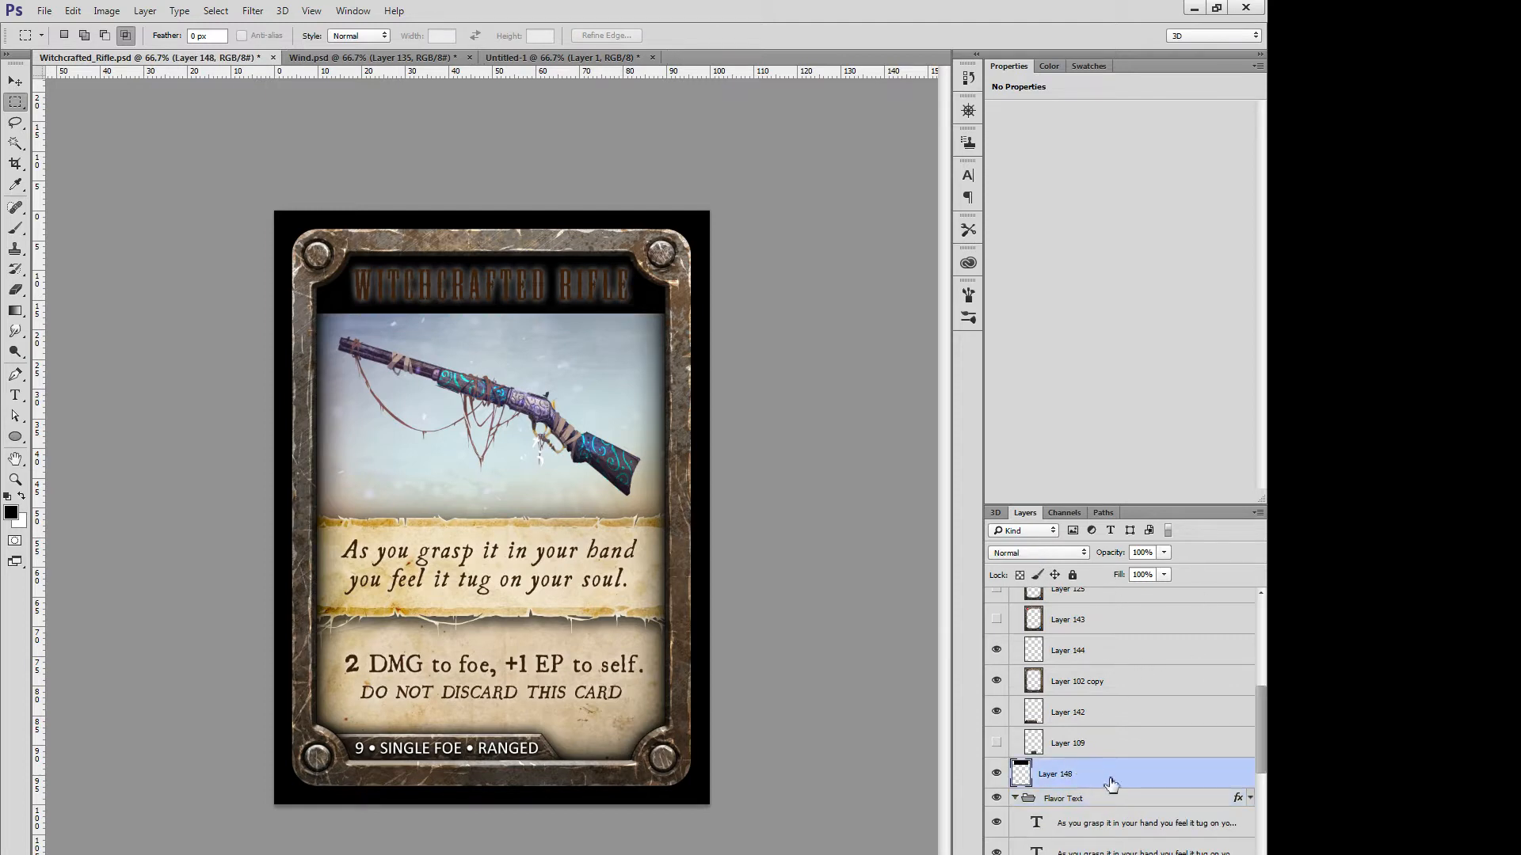
pyautogui.hotkey('ctrl', 't')
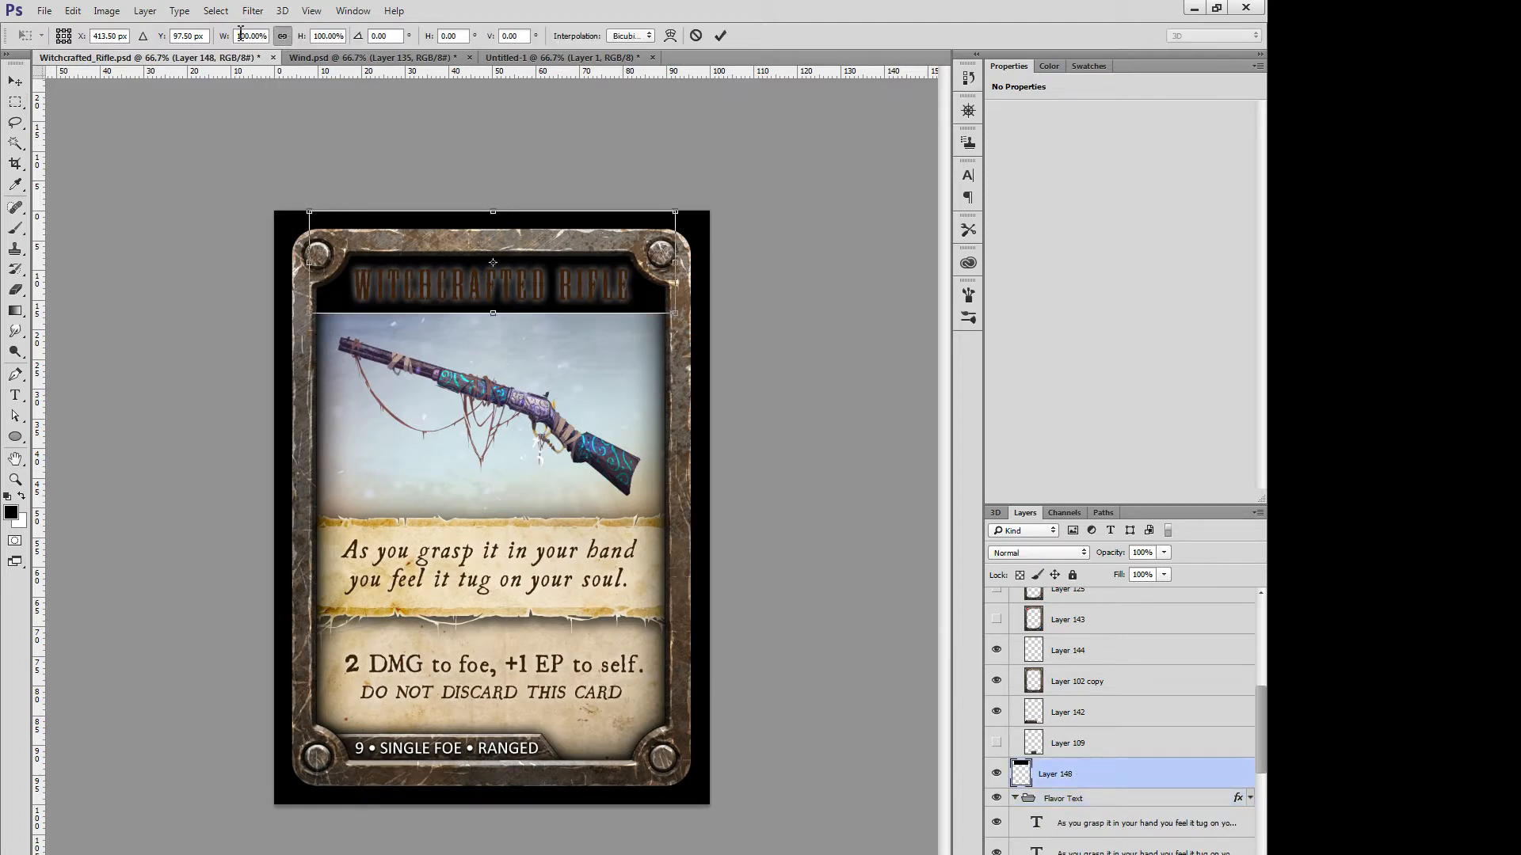
pyautogui.moveTo(225, 36); pyautogui.dragTo(240, 35)
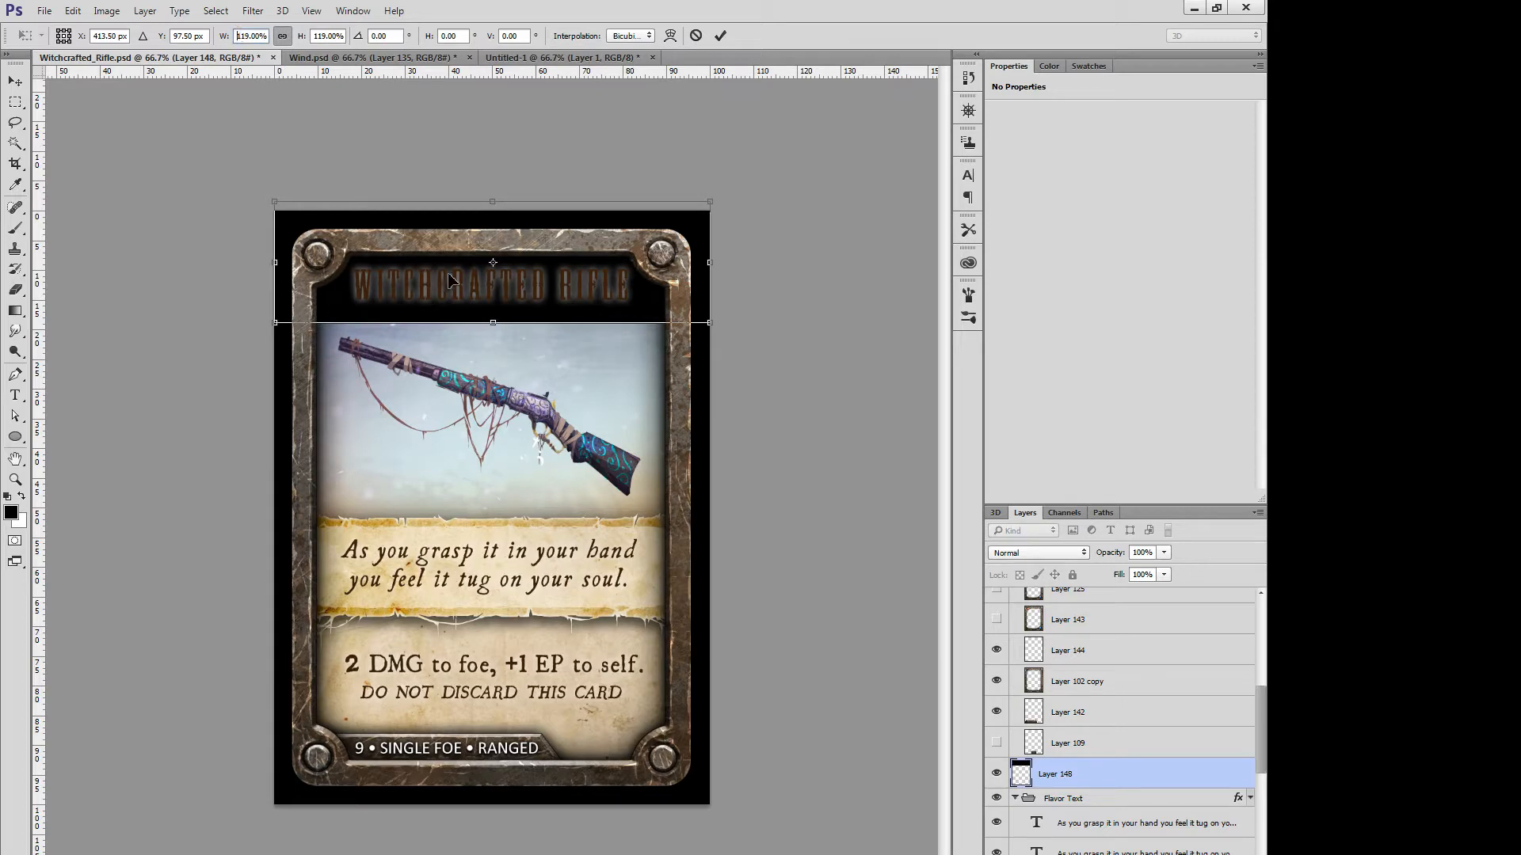
pyautogui.press('Return')
pyautogui.hotkey('ctrl', 'z')
pyautogui.hotkey('ctrl', 't')
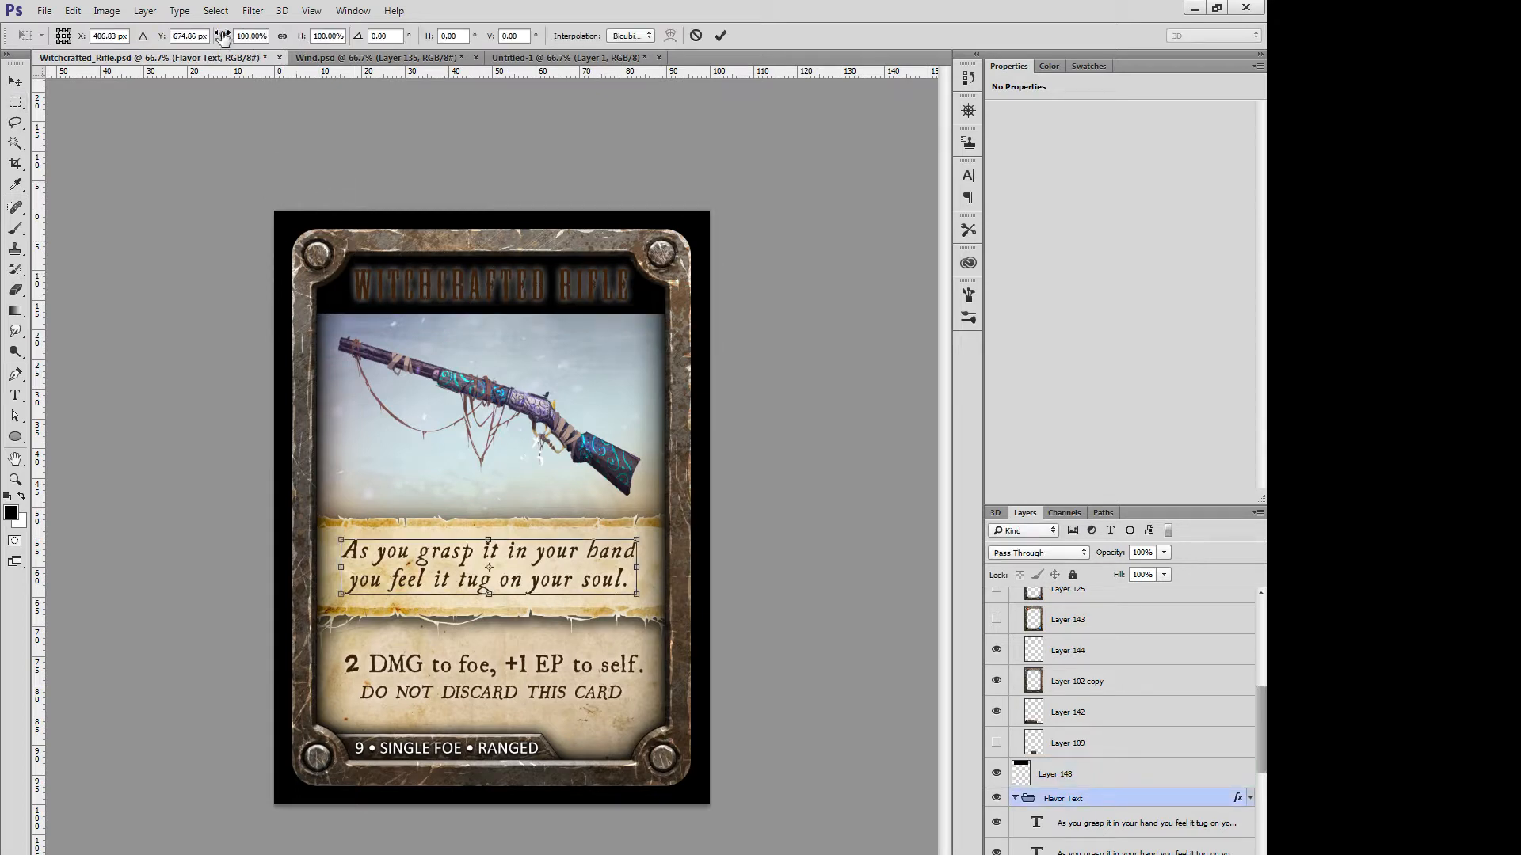
pyautogui.moveTo(223, 37); pyautogui.dragTo(229, 36)
pyautogui.press('Escape')
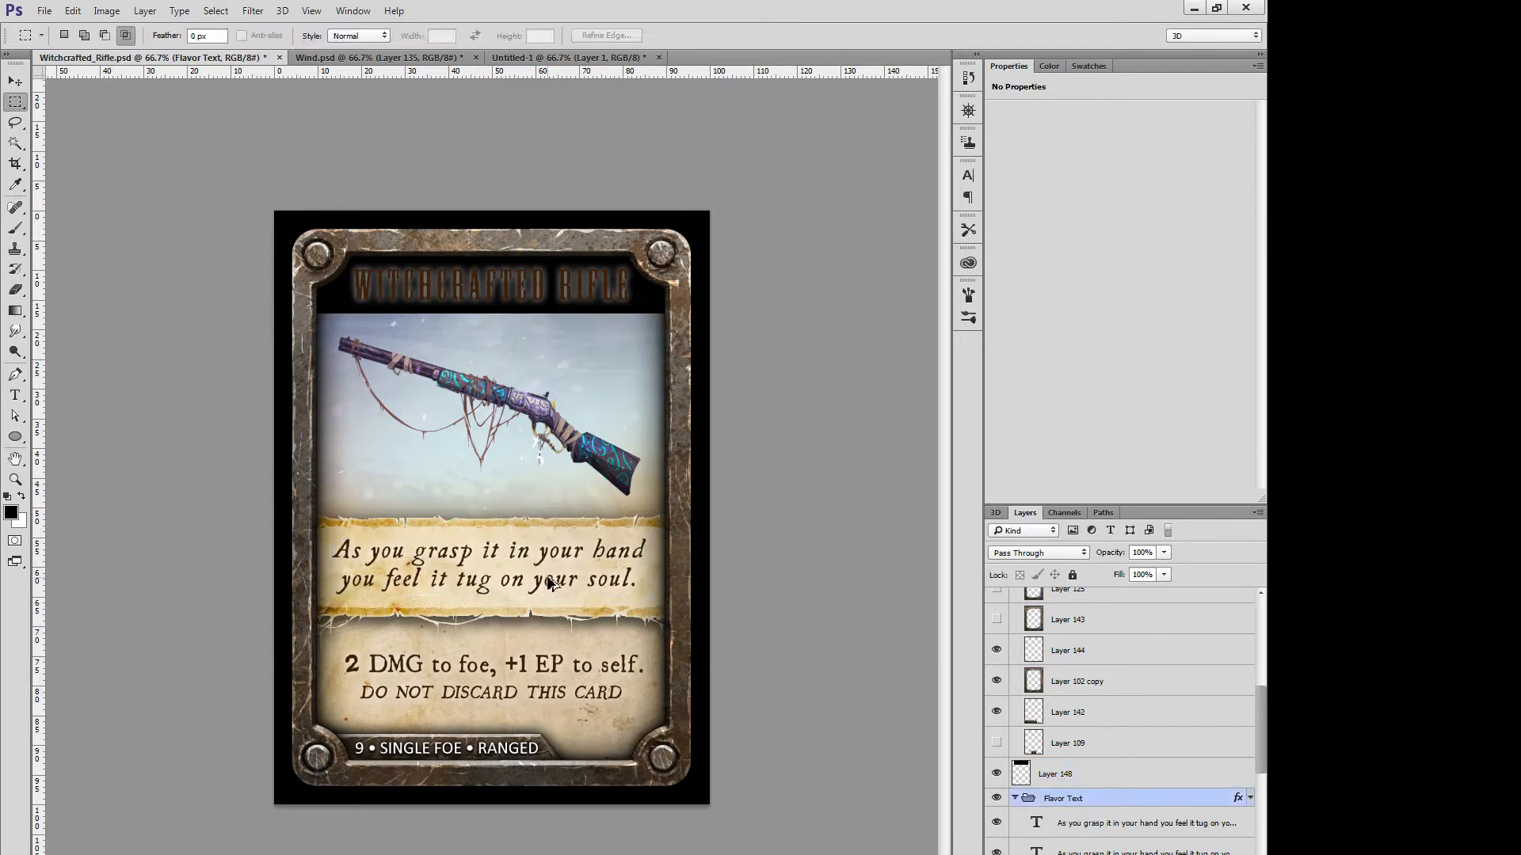
# Step: Widen the black title rectangle on Layer 148 with Free Transform
pyautogui.click(1105, 778)
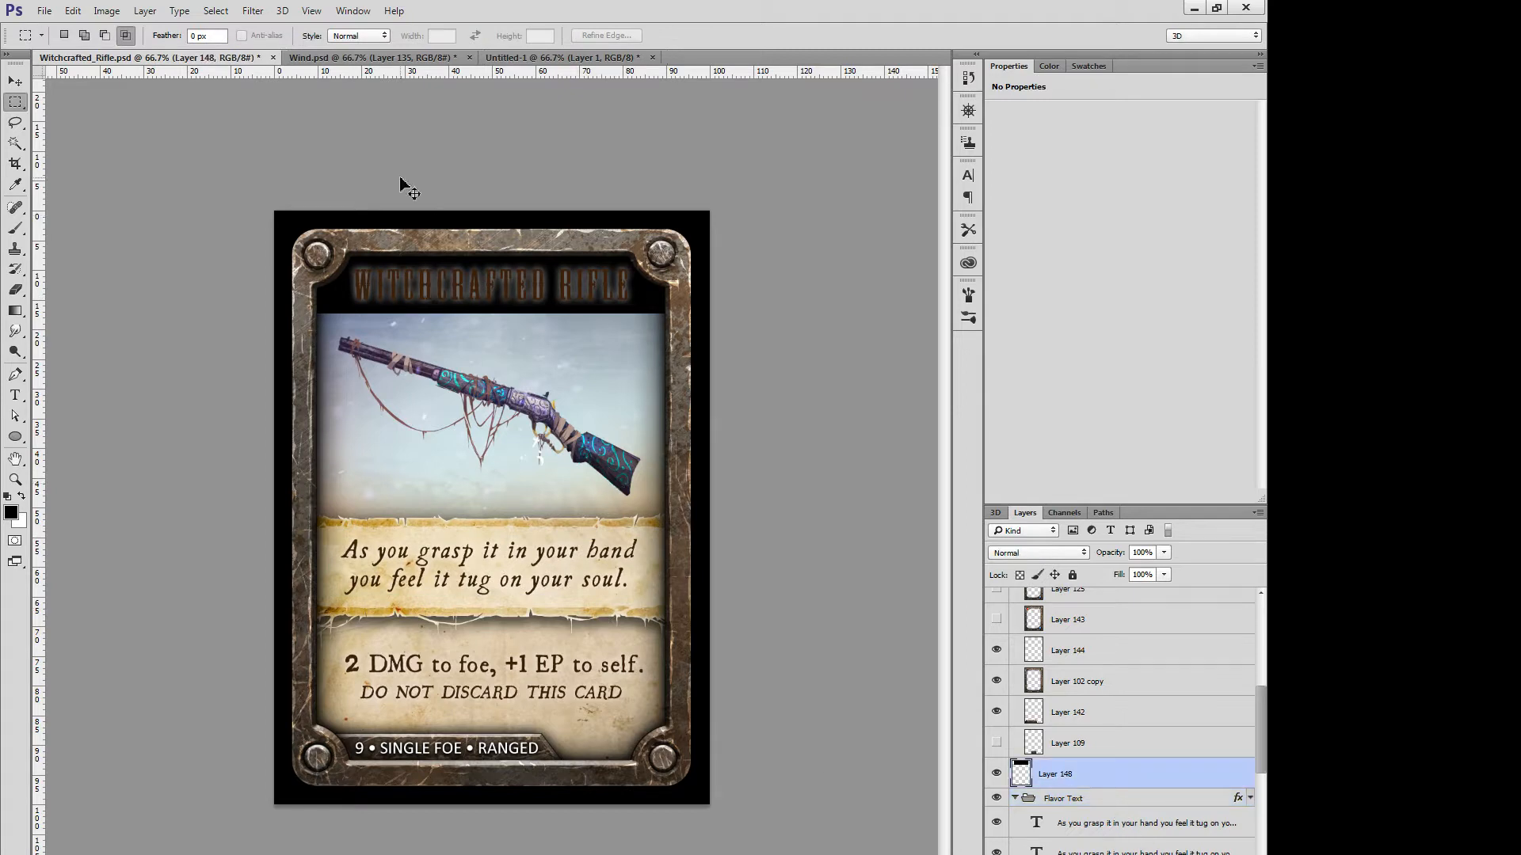
pyautogui.hotkey('ctrl', 't')
pyautogui.moveTo(229, 40); pyautogui.dragTo(237, 40)
pyautogui.press('Return')
# Step: Check the parchment texture on hidden Layer 141 and move that layer directly above Layer 148 in the stack
pyautogui.scroll(-5, 1153, 766)
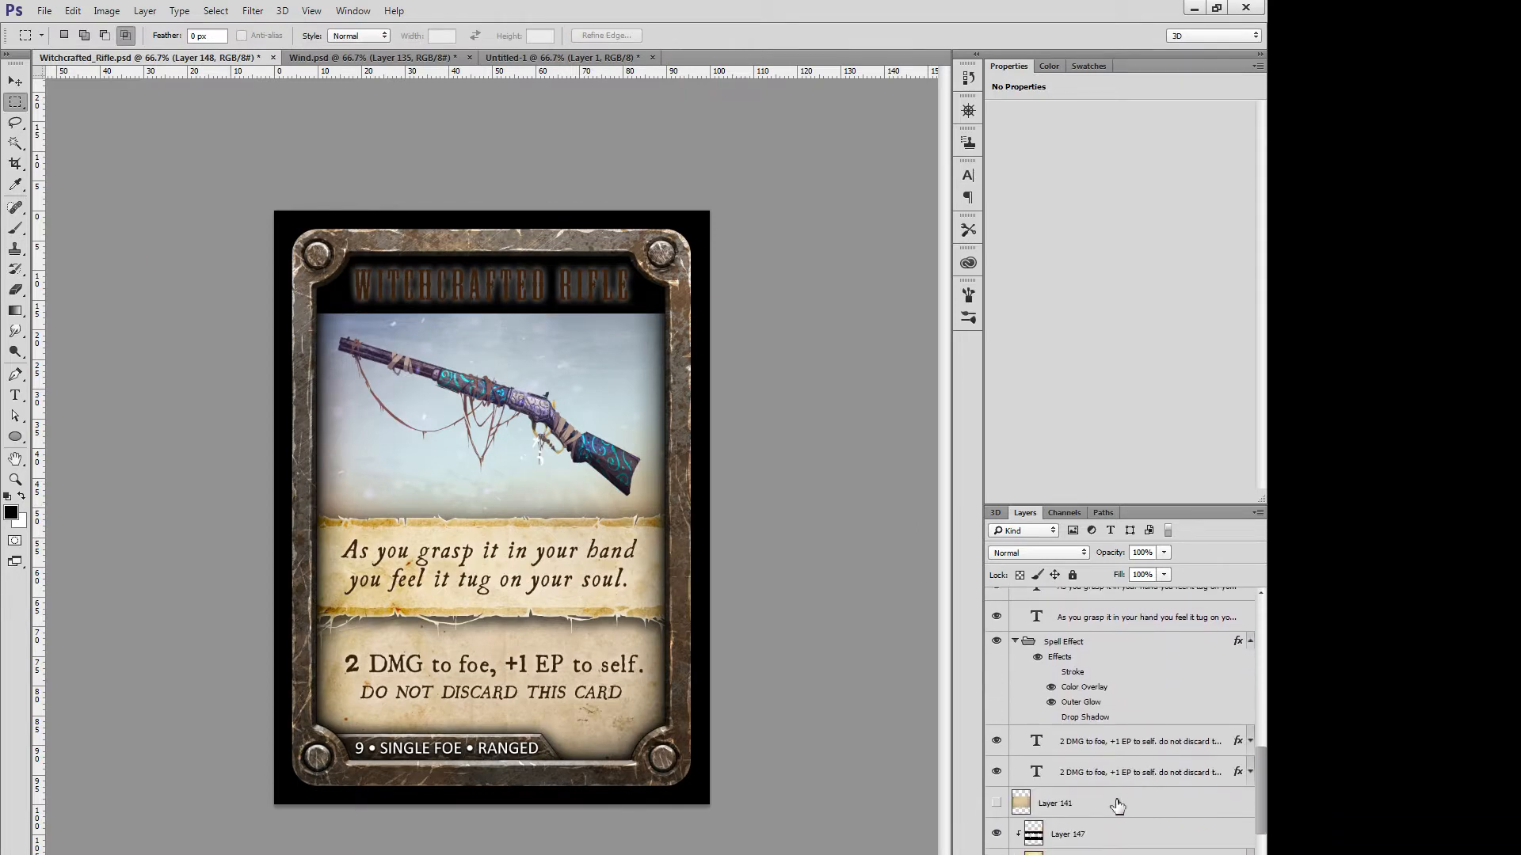
pyautogui.click(1116, 805)
pyautogui.click(998, 802)
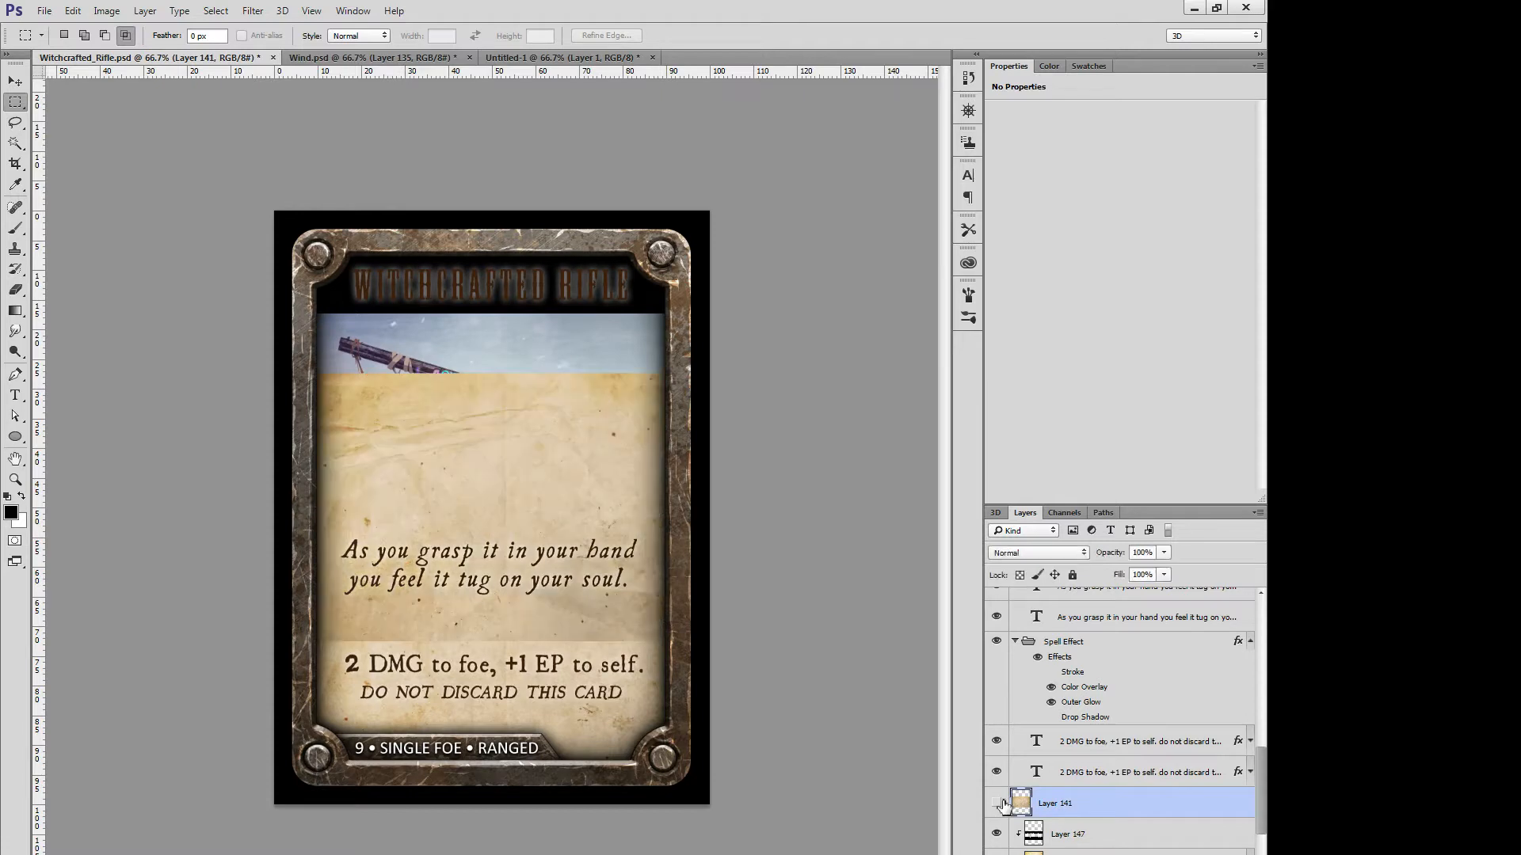
pyautogui.click(998, 803)
pyautogui.scroll(4, 1143, 812)
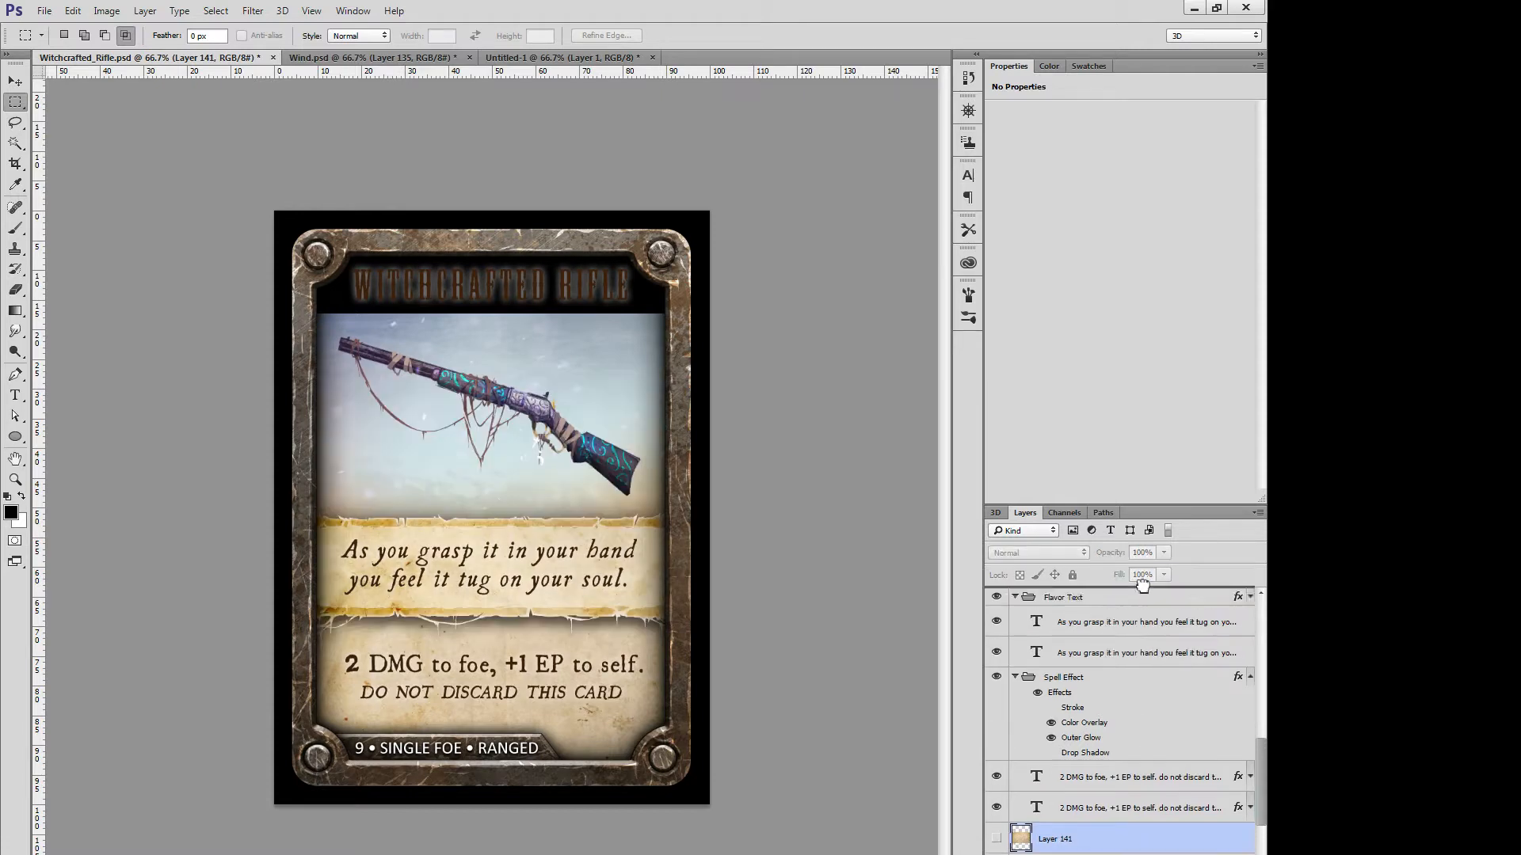
pyautogui.moveTo(1142, 585); pyautogui.dragTo(1120, 687)
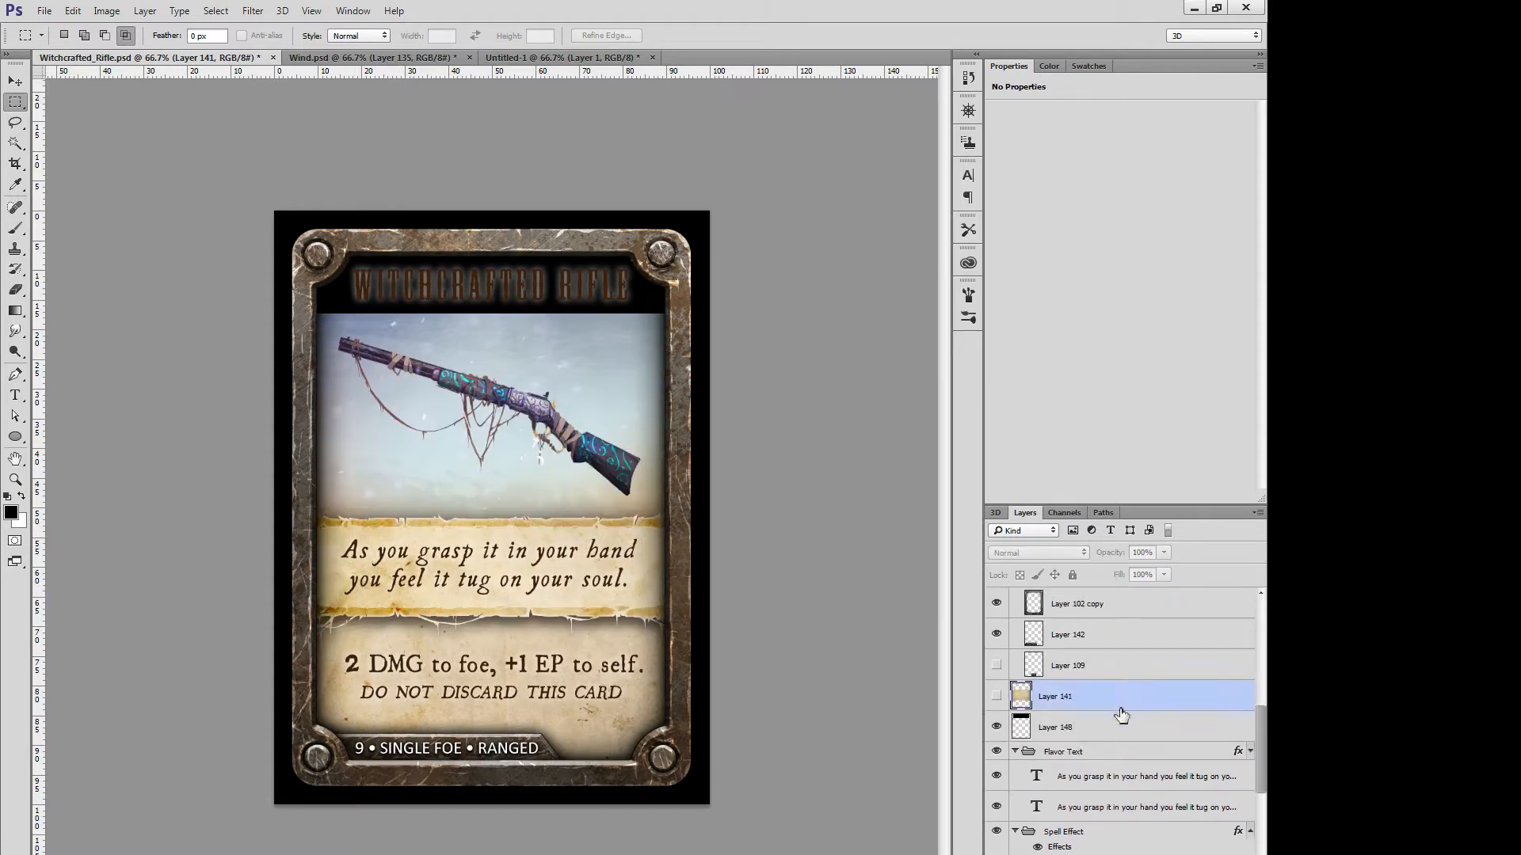
# Step: Show the parchment Layer 141, move it up over the title area and clip it to Layer 148
pyautogui.click(563, 57)
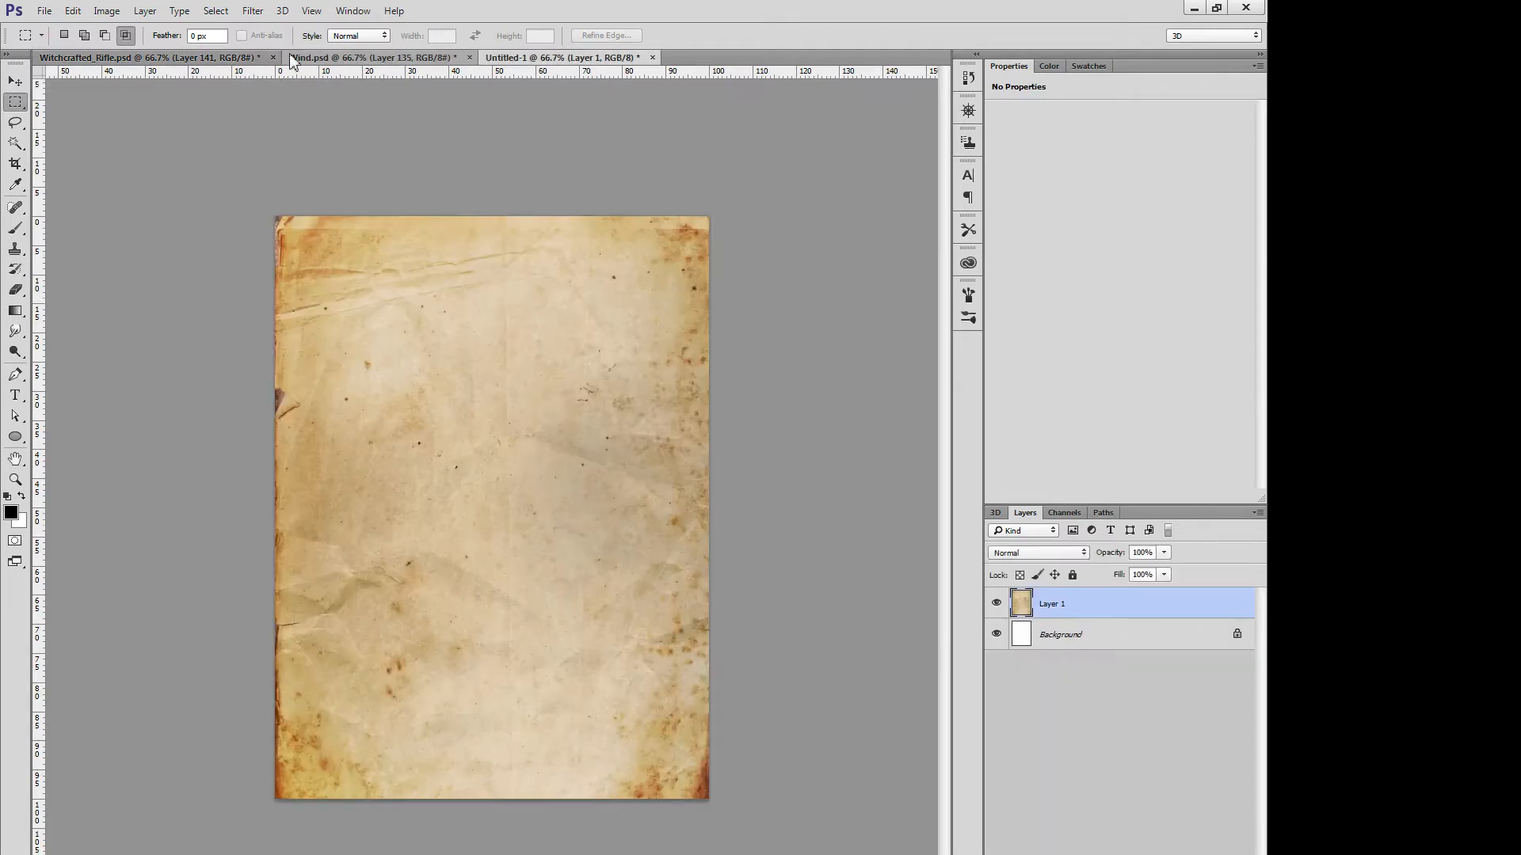
pyautogui.click(204, 58)
pyautogui.scroll(-5, 1029, 785)
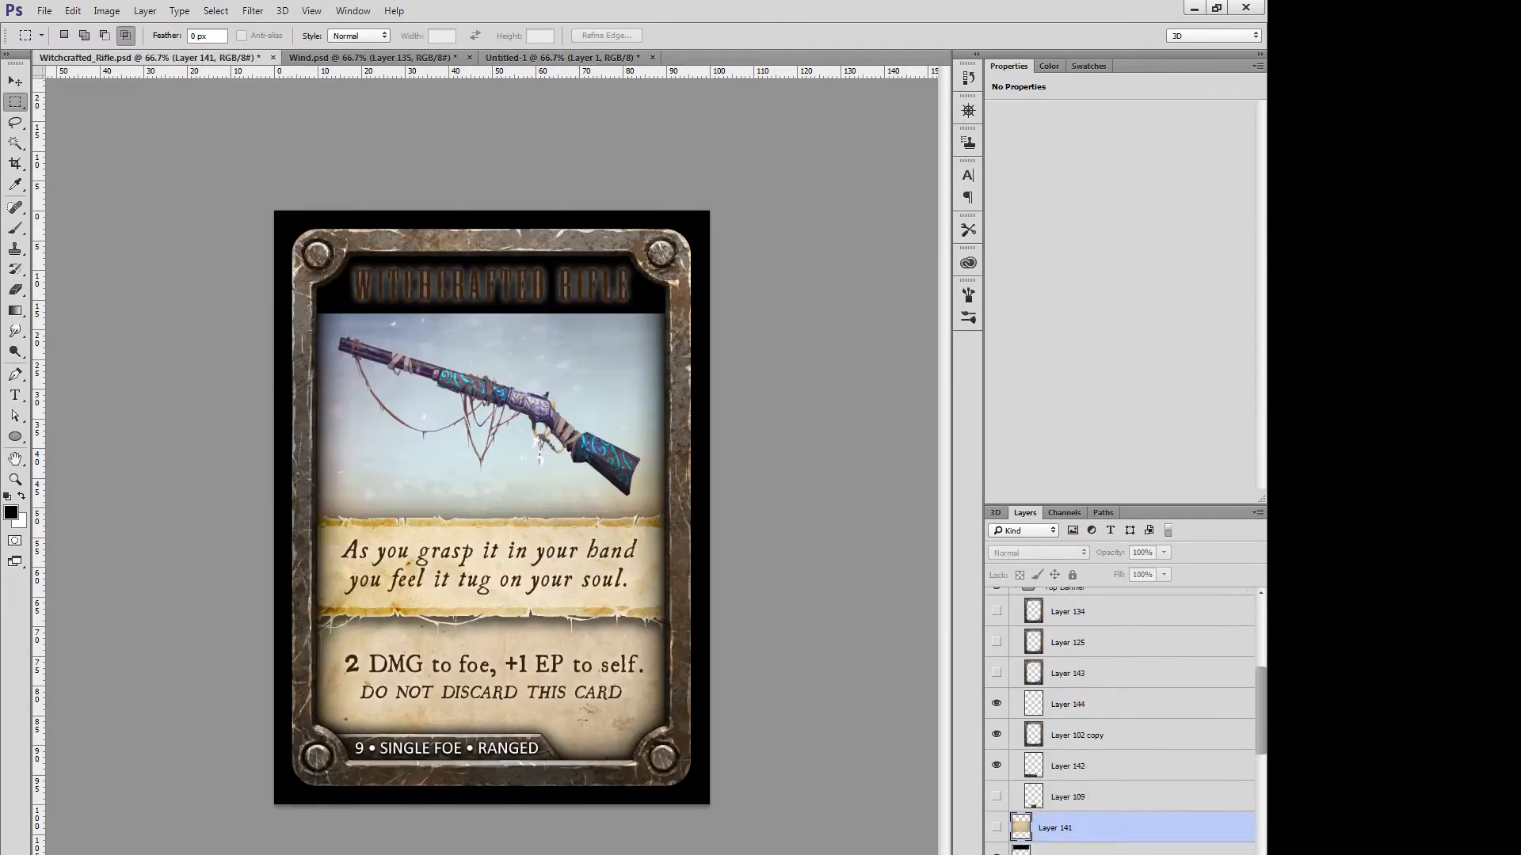
pyautogui.click(996, 773)
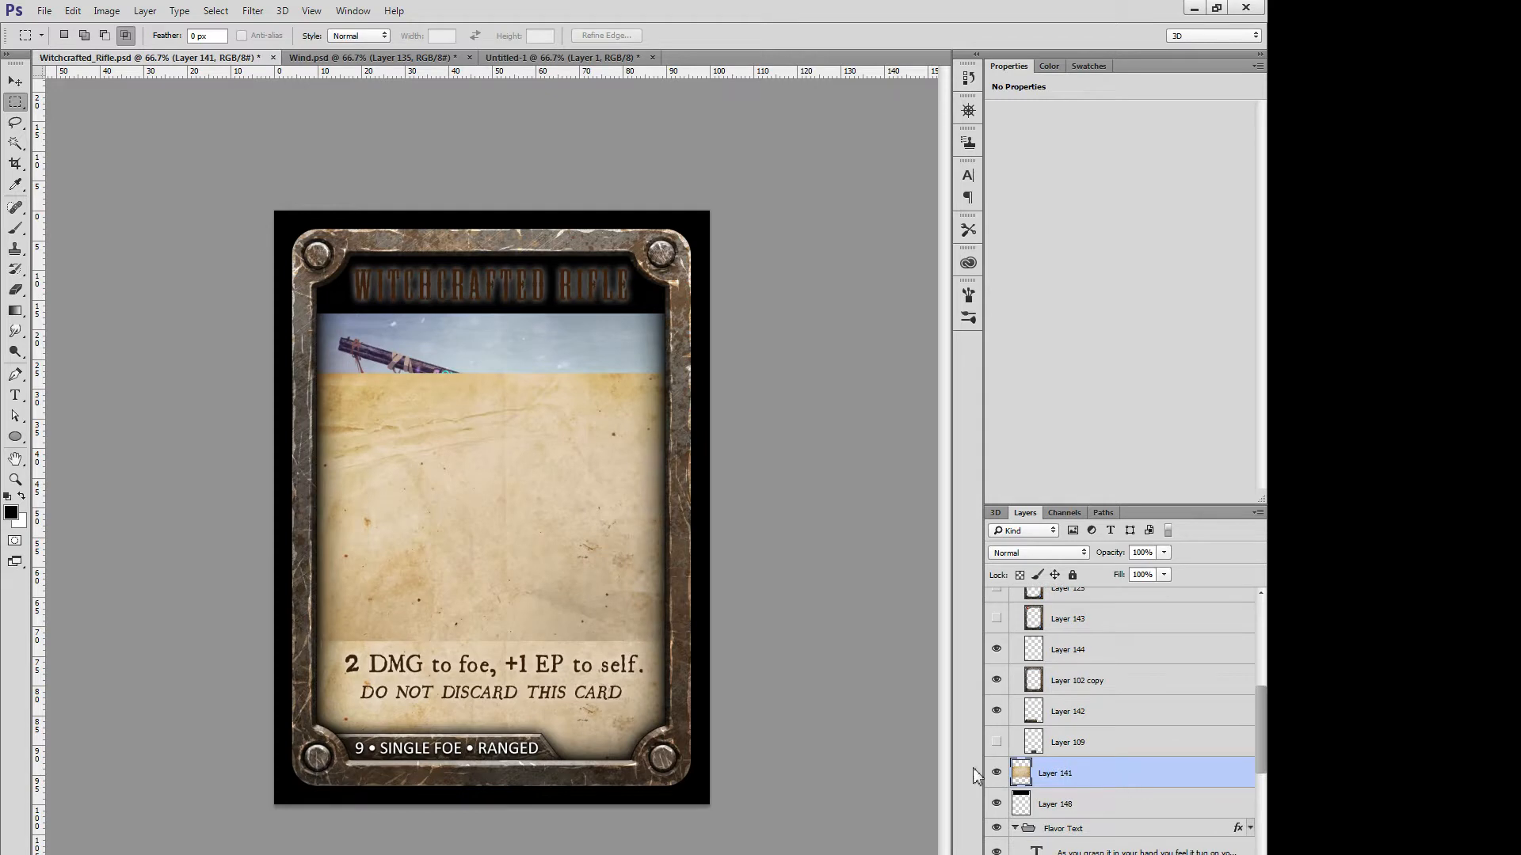
pyautogui.press('v')
pyautogui.moveTo(540, 587); pyautogui.dragTo(524, 431)
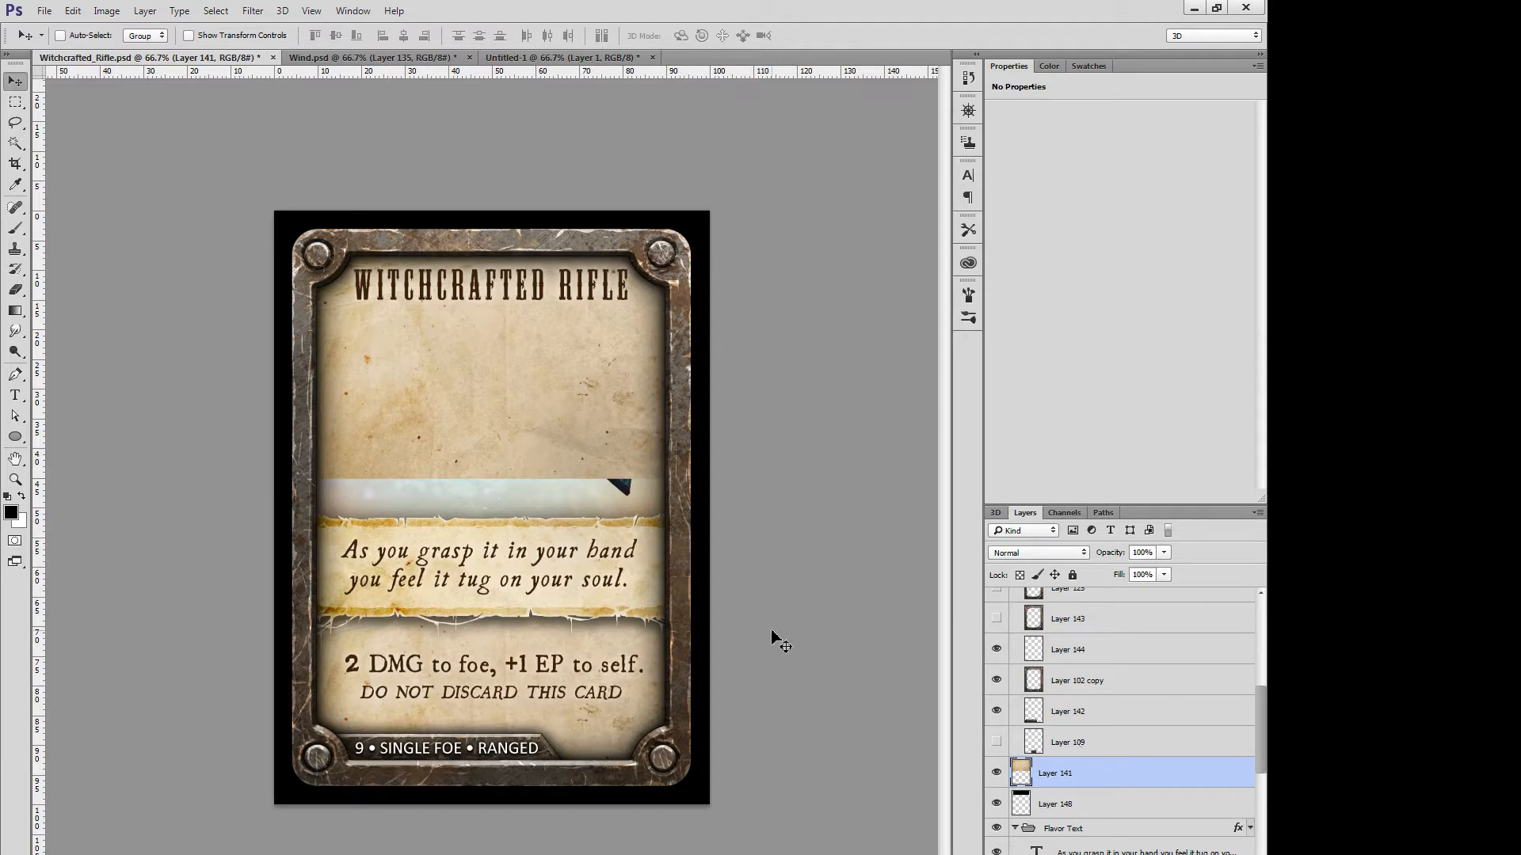
pyautogui.moveTo(1121, 761)
pyautogui.mouseDown()
pyautogui.moveTo(1147, 784)
pyautogui.moveTo(1124, 785)
pyautogui.mouseUp()
pyautogui.keyDown('alt'); pyautogui.click(1124, 784); pyautogui.keyUp('alt')
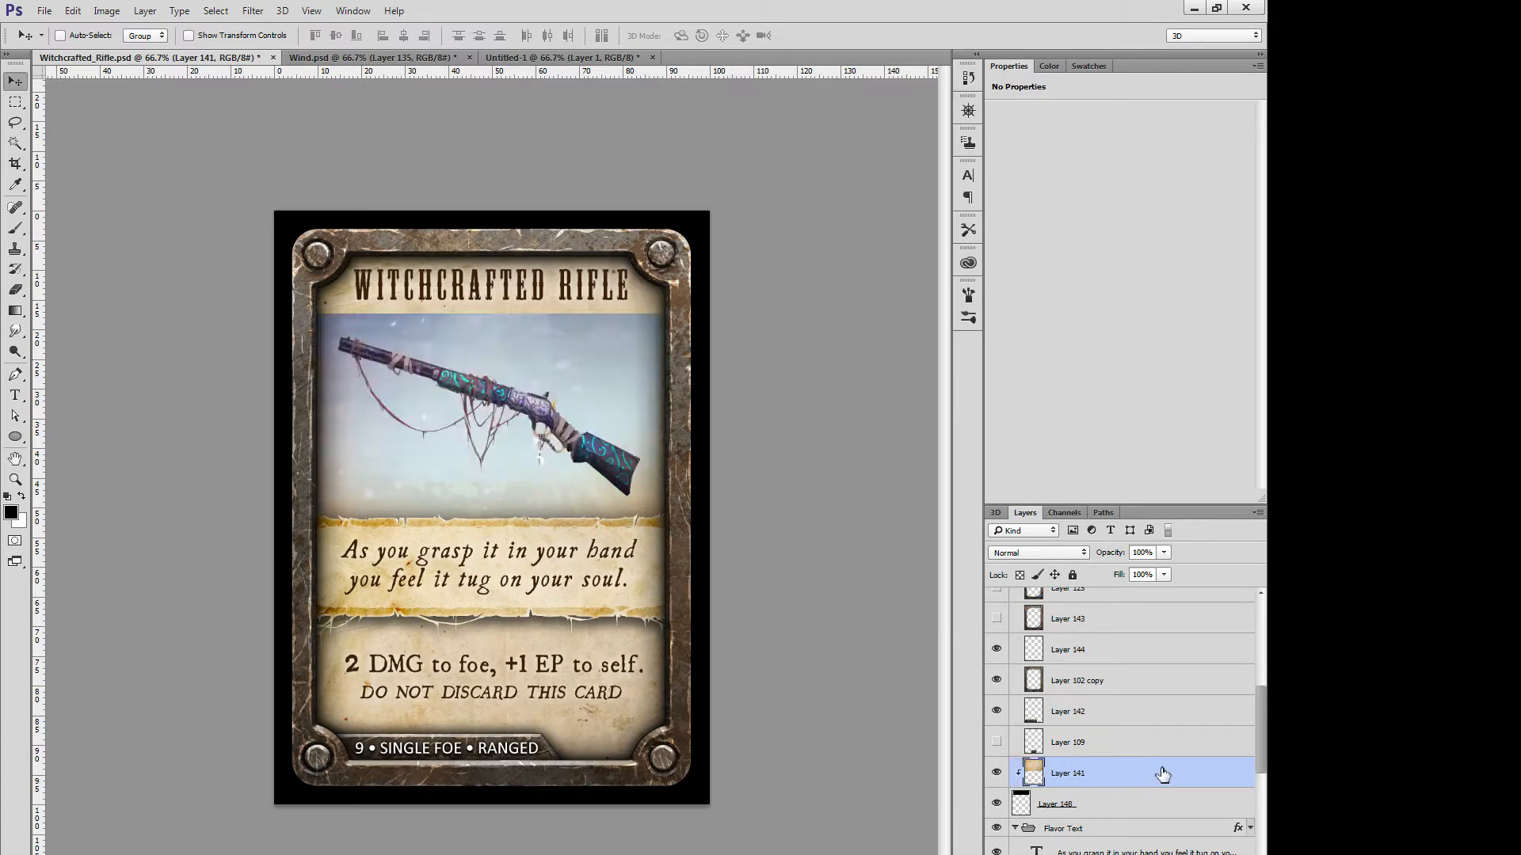
pyautogui.click(1065, 804)
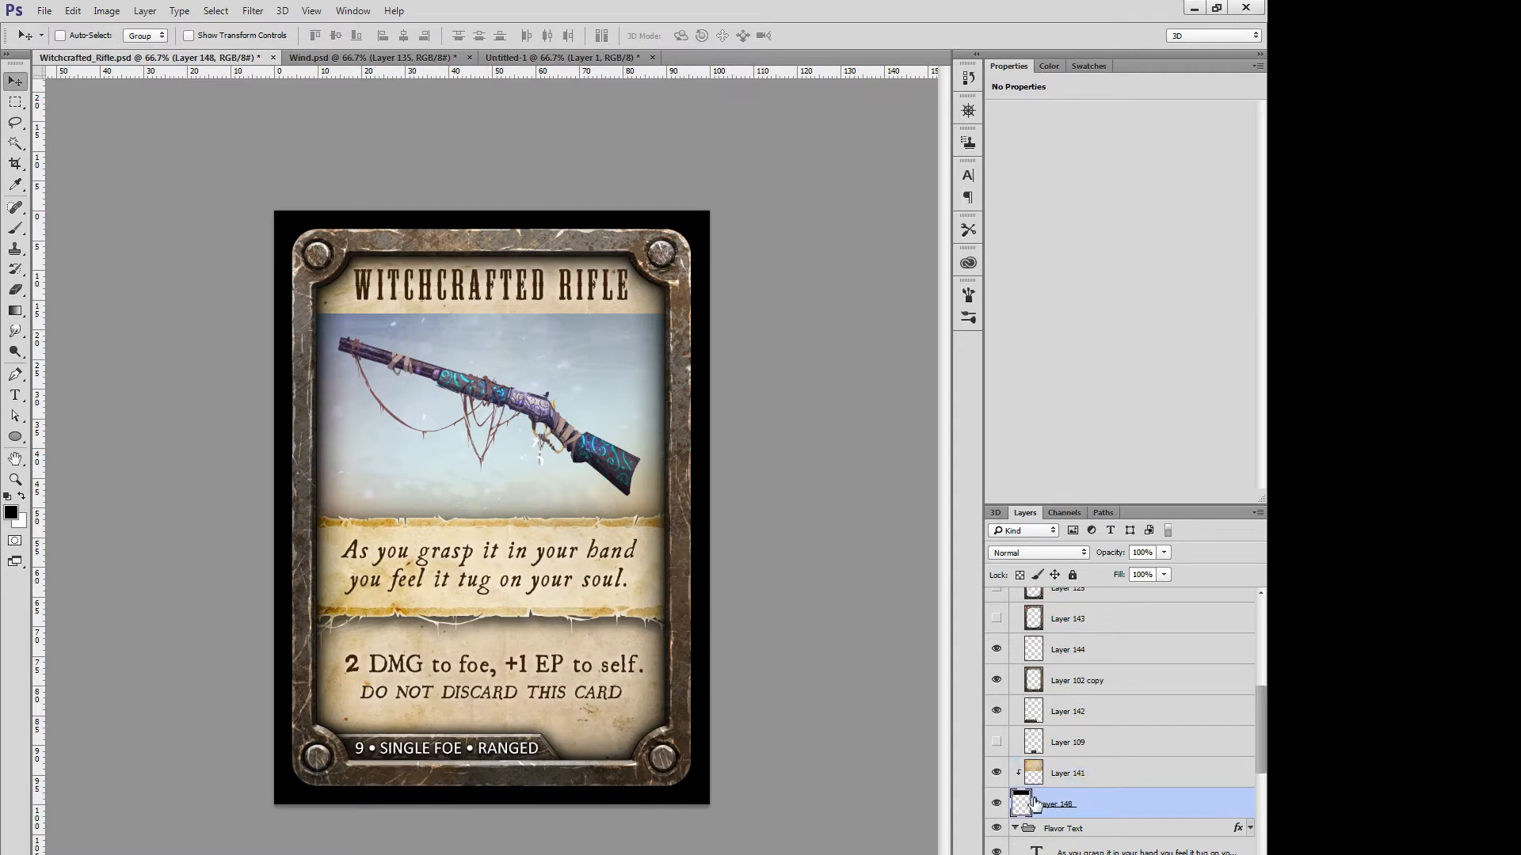
pyautogui.click(1110, 784)
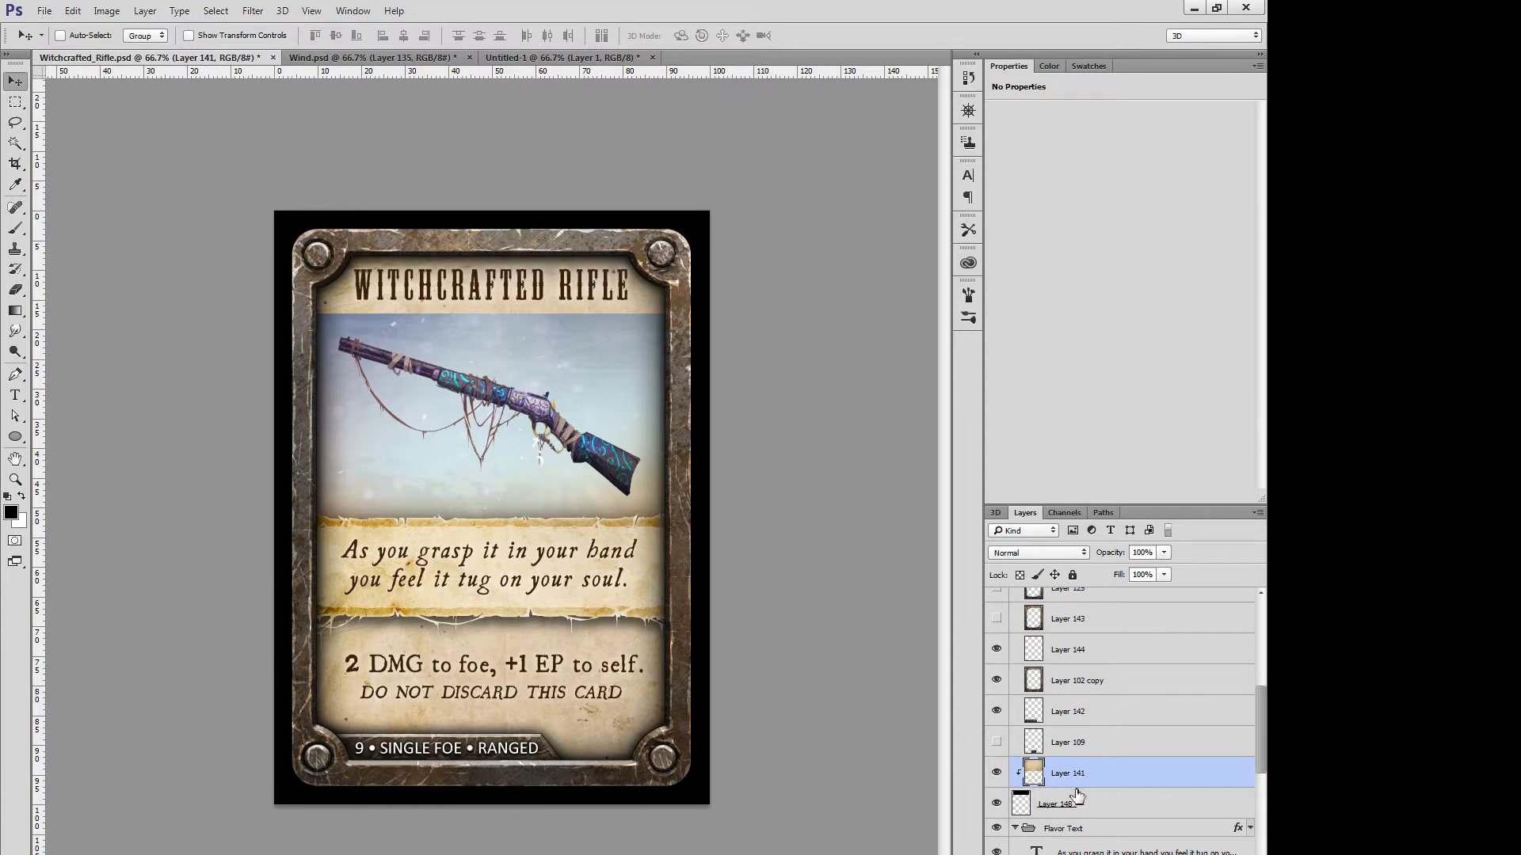
pyautogui.click(1131, 803)
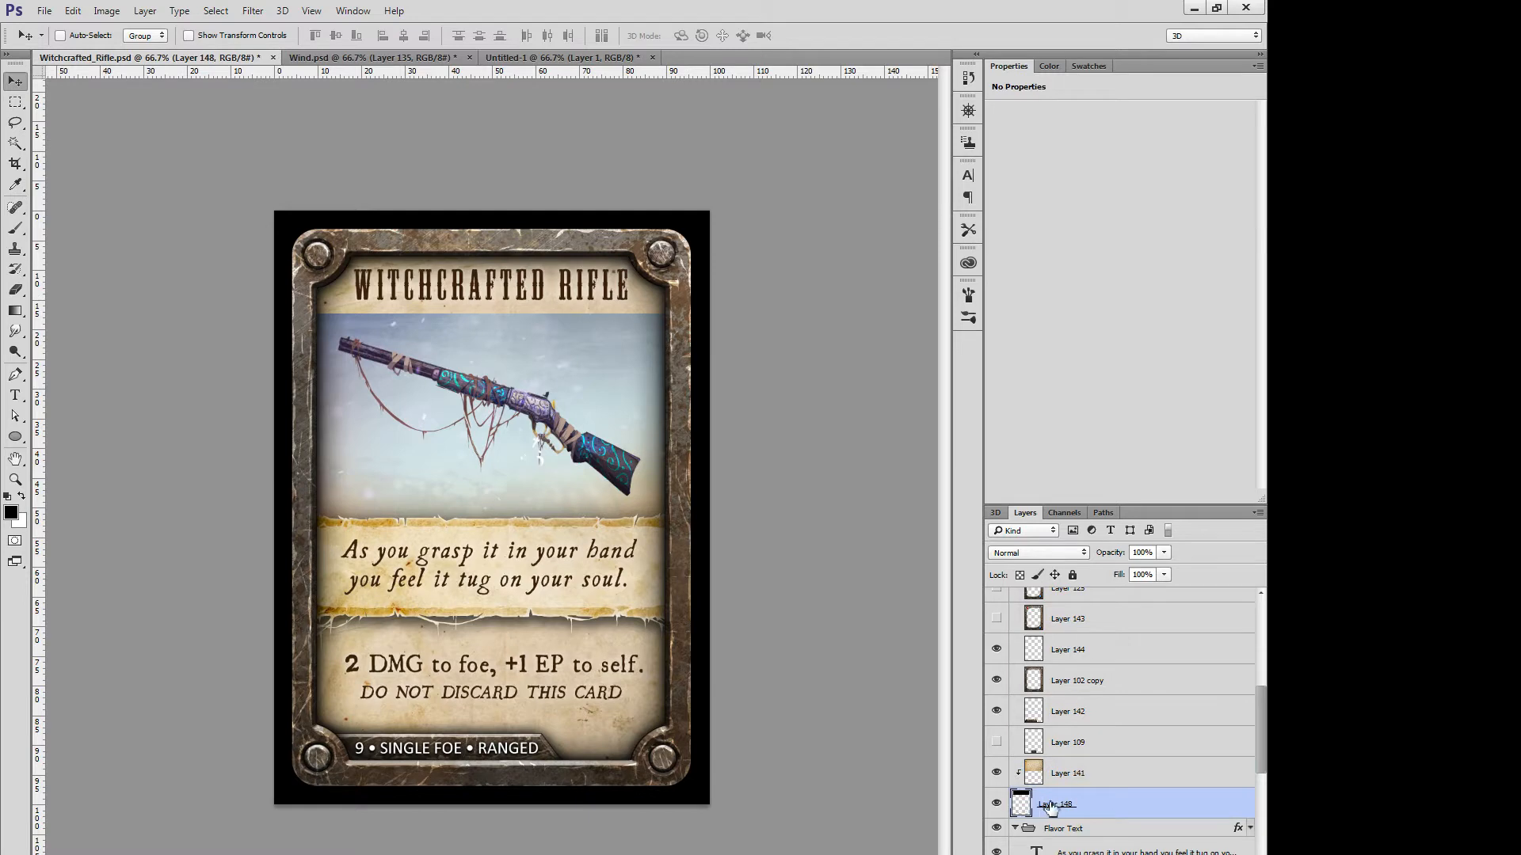
pyautogui.click(1093, 774)
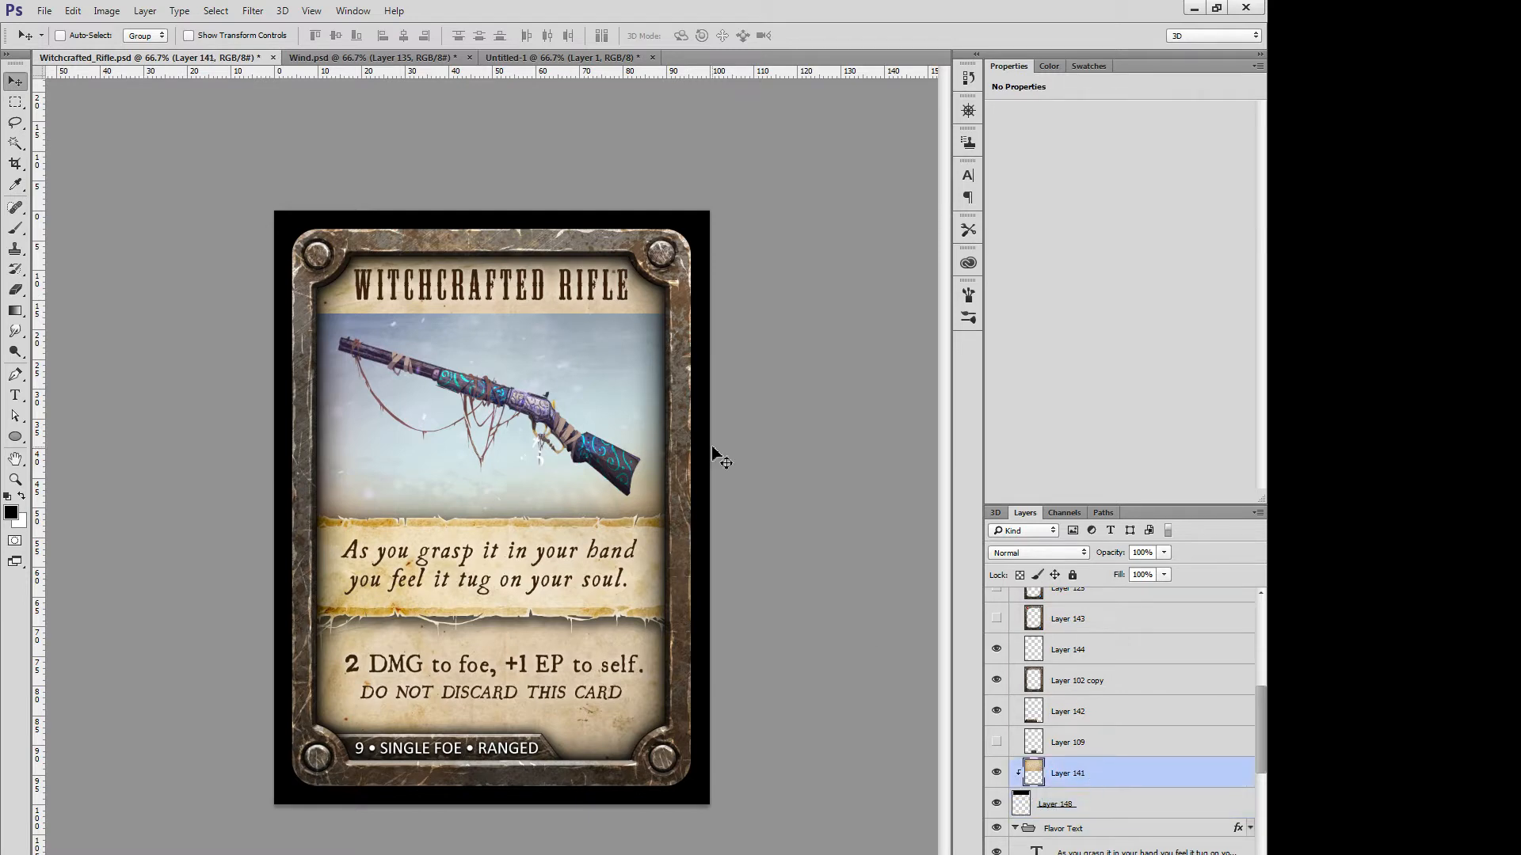
pyautogui.click(1117, 803)
pyautogui.click(1120, 782)
# Step: Make Layer 148 active and cut small nicks with the Lasso into the banner's lower edge below the first C and H of the title
pyautogui.click(1122, 804)
pyautogui.hotkey('ctrl', '+')
pyautogui.hotkey('ctrl', '+')
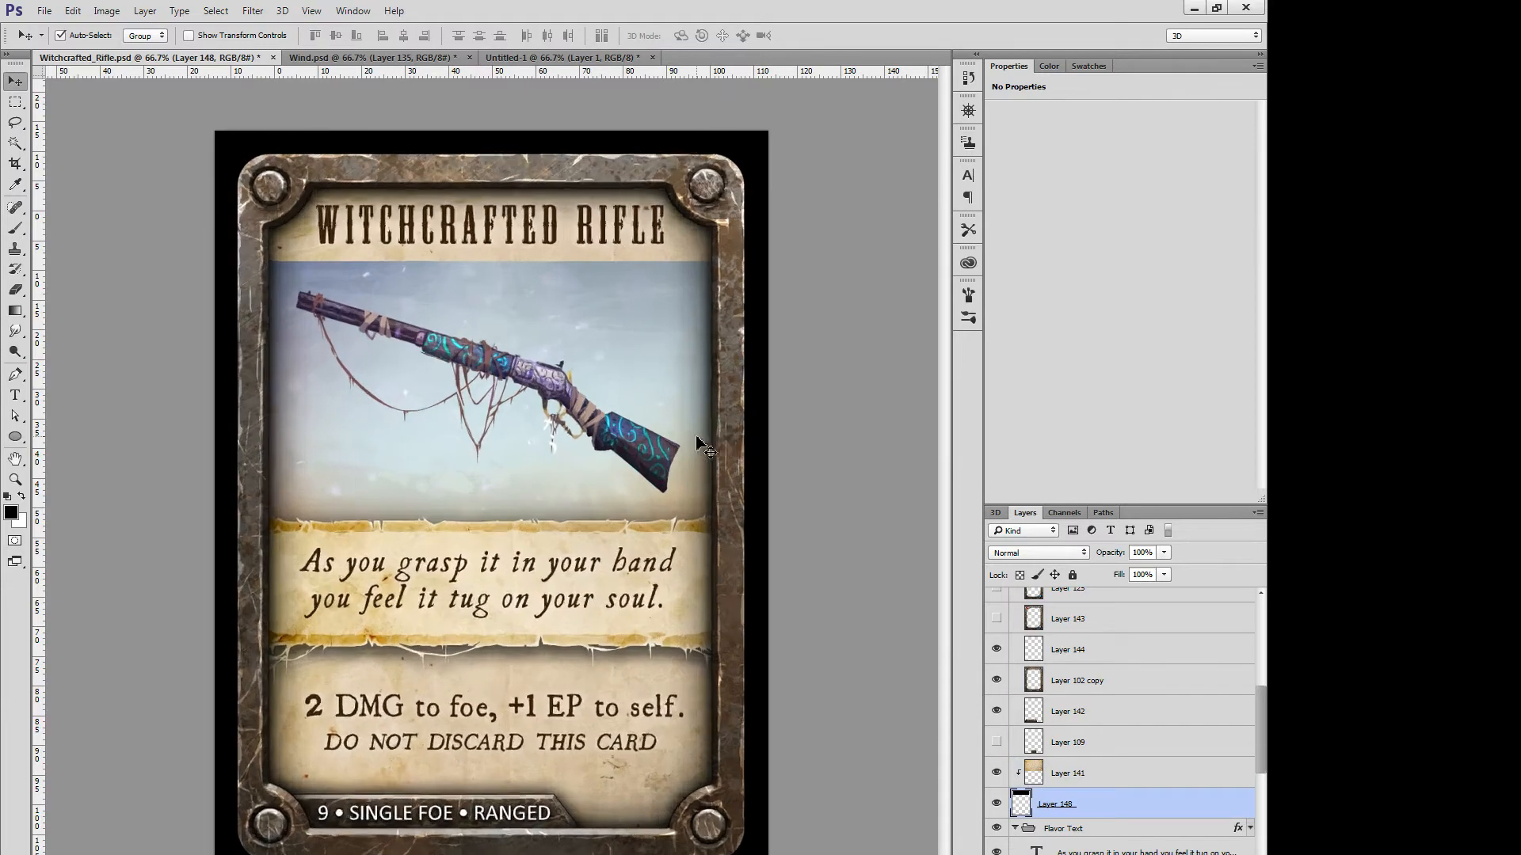
pyautogui.moveTo(318, 87); pyautogui.dragTo(534, 599)
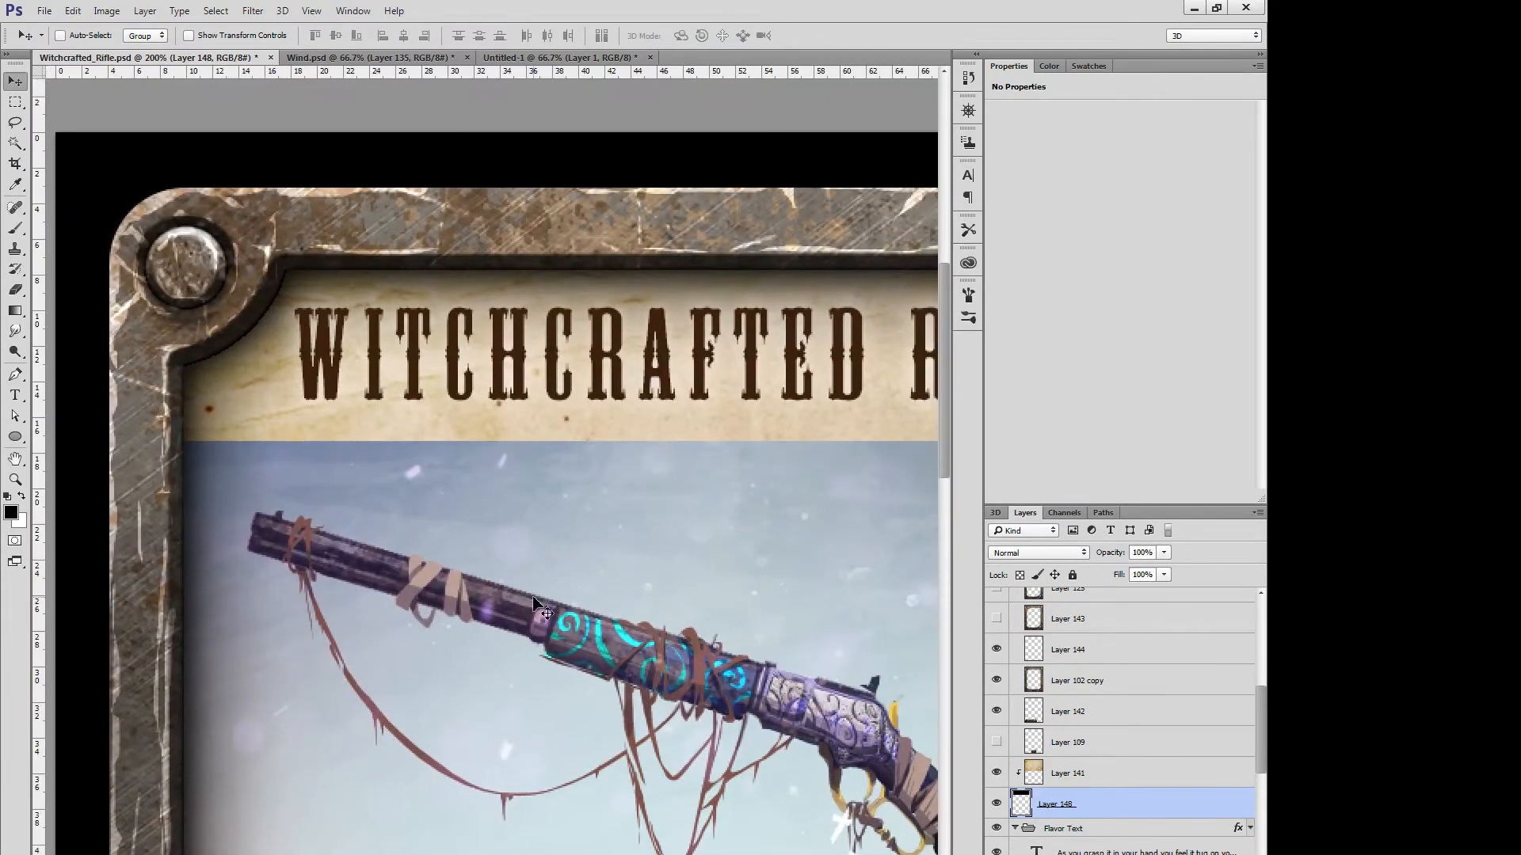
pyautogui.moveTo(984, 422); pyautogui.dragTo(1047, 421)
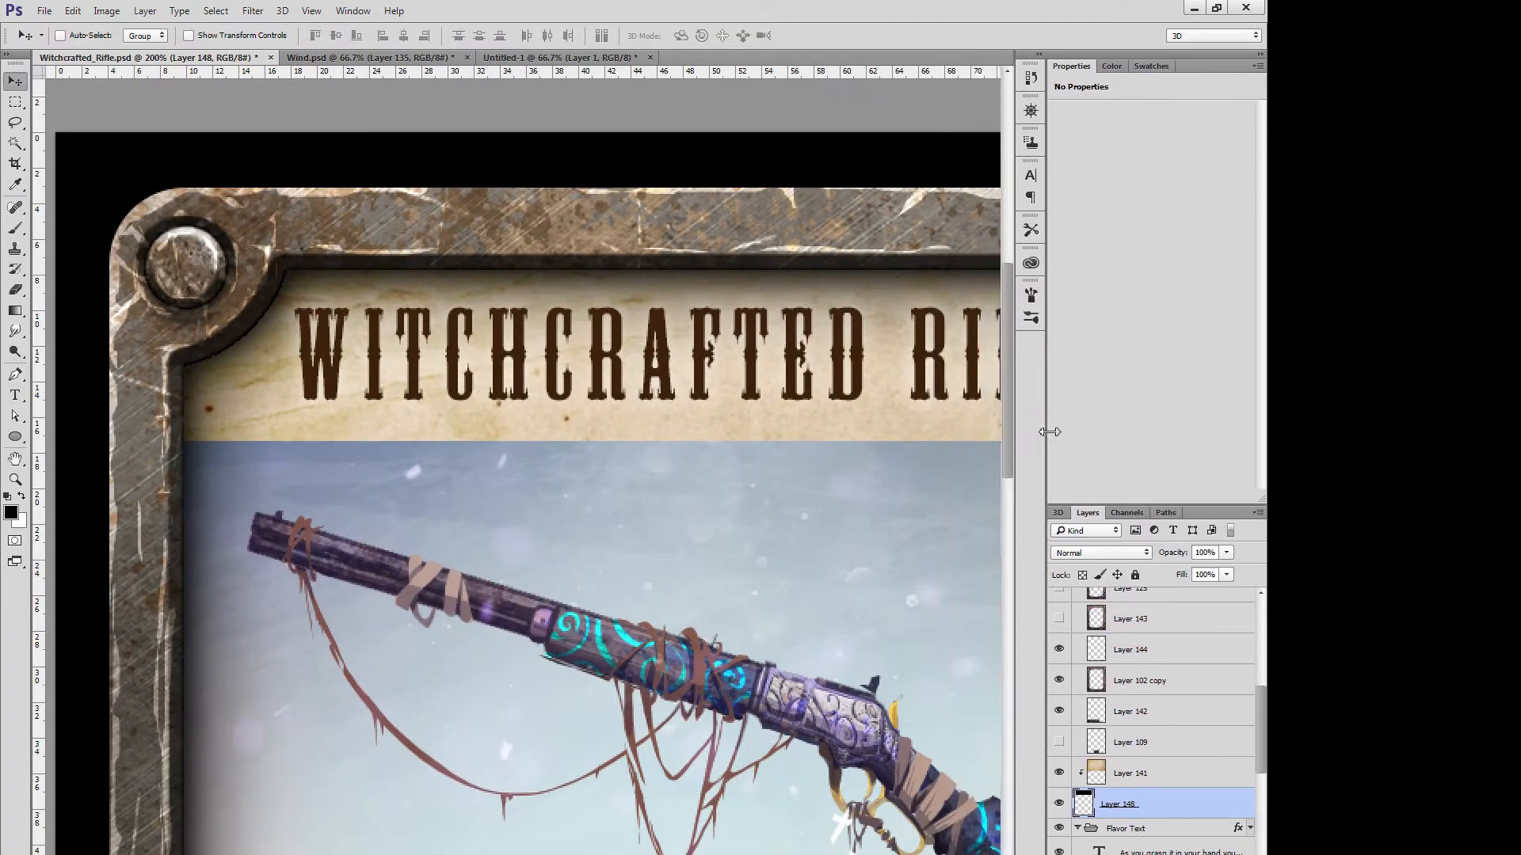
pyautogui.moveTo(784, 653)
pyautogui.mouseDown()
pyautogui.moveTo(673, 627)
pyautogui.moveTo(759, 636)
pyautogui.mouseUp()
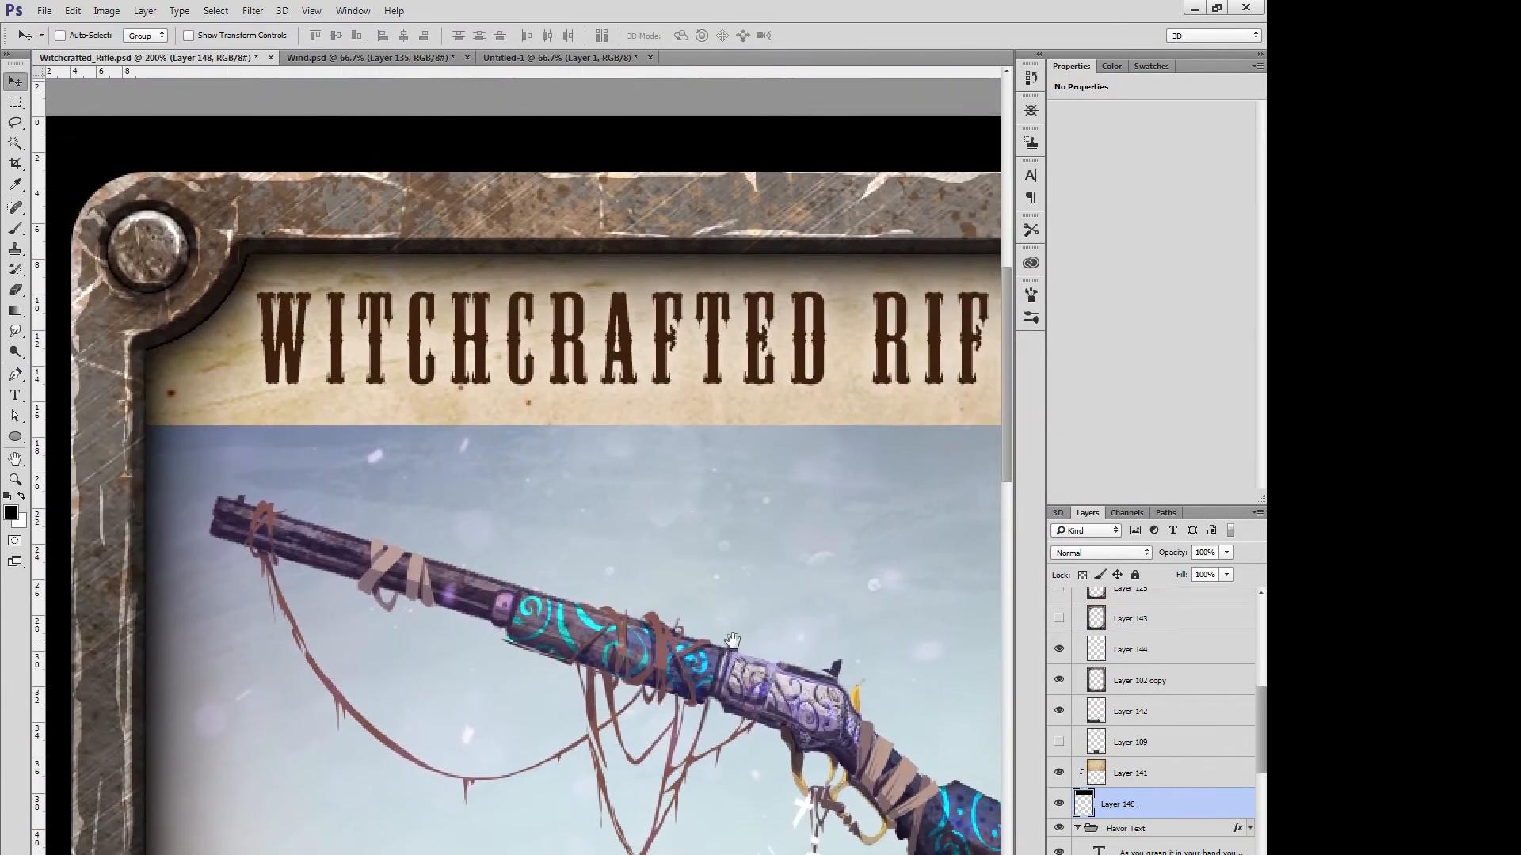
pyautogui.press('l')
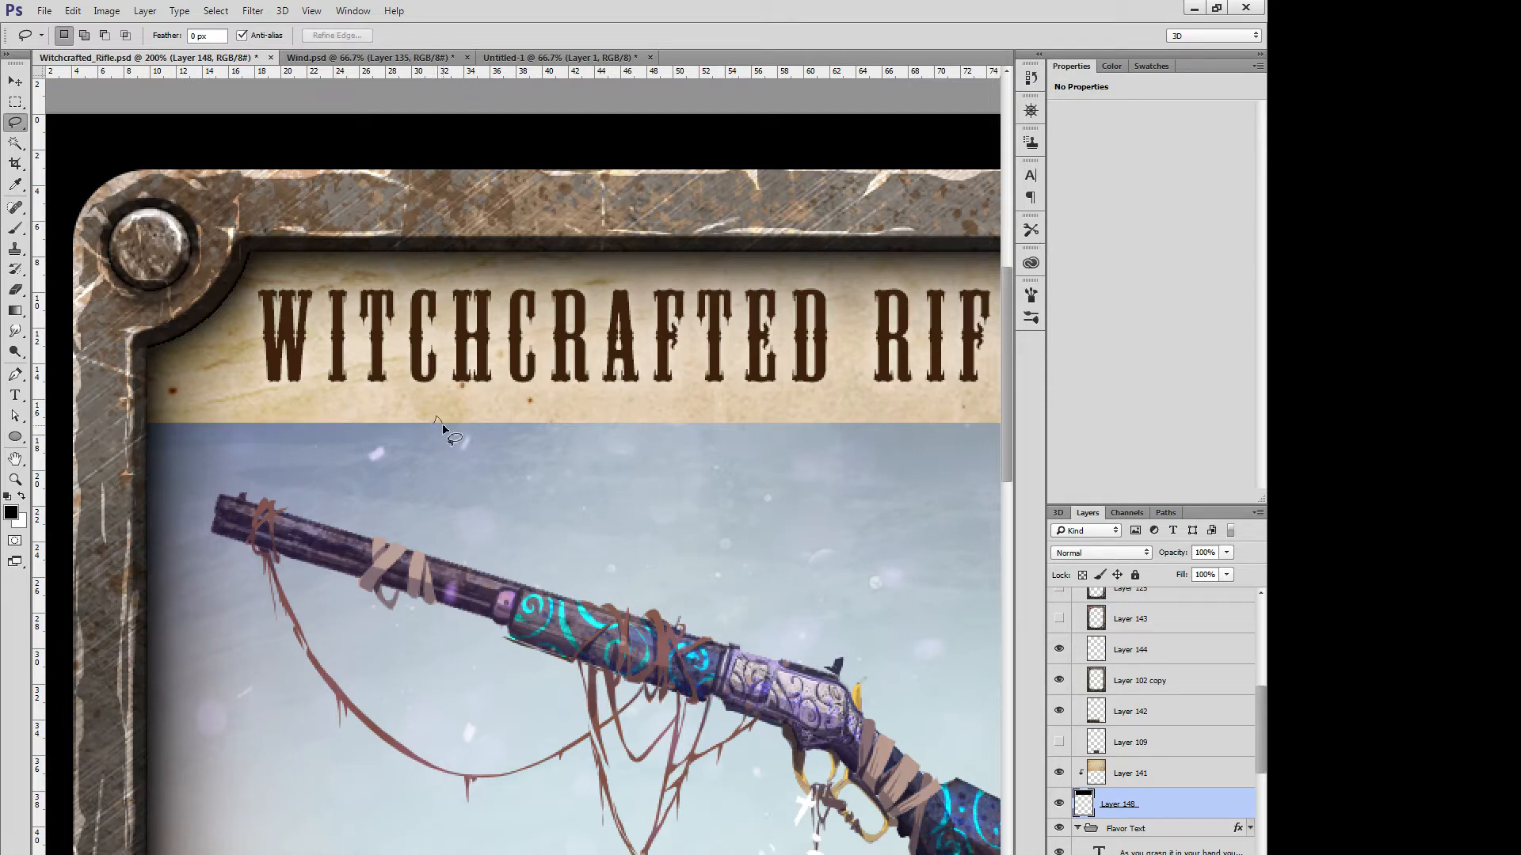
pyautogui.moveTo(442, 426); pyautogui.dragTo(548, 420)
pyautogui.click(518, 445)
# Step: Lasso and delete a thin uneven strip along the banner's lower edge, from the small nicks to the frame beside the W
pyautogui.moveTo(752, 691)
pyautogui.mouseDown()
pyautogui.moveTo(633, 291)
pyautogui.moveTo(813, 604)
pyautogui.moveTo(808, 649)
pyautogui.mouseUp()
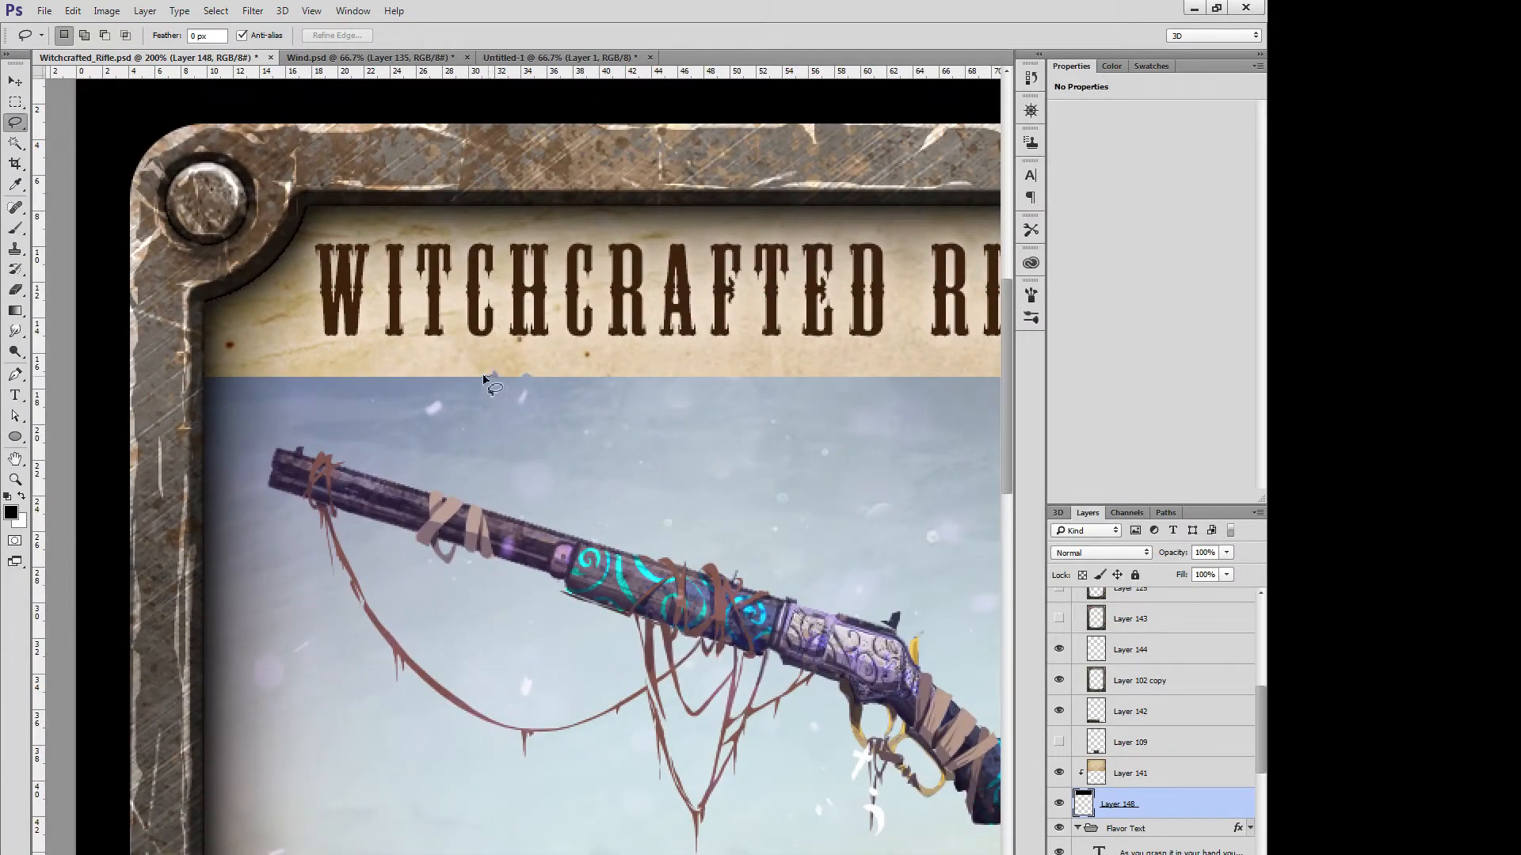
pyautogui.moveTo(484, 378)
pyautogui.mouseDown()
pyautogui.moveTo(330, 381)
pyautogui.moveTo(564, 388)
pyautogui.mouseUp()
pyautogui.press('Delete')
pyautogui.hotkey('ctrl', 'd')
# Step: Lasso a jagged strip with one pointed notch along the lower edge below "CRAFTED" and delete it from Layer 148
pyautogui.moveTo(788, 496); pyautogui.dragTo(448, 528)
pyautogui.moveTo(632, 511); pyautogui.dragTo(777, 520)
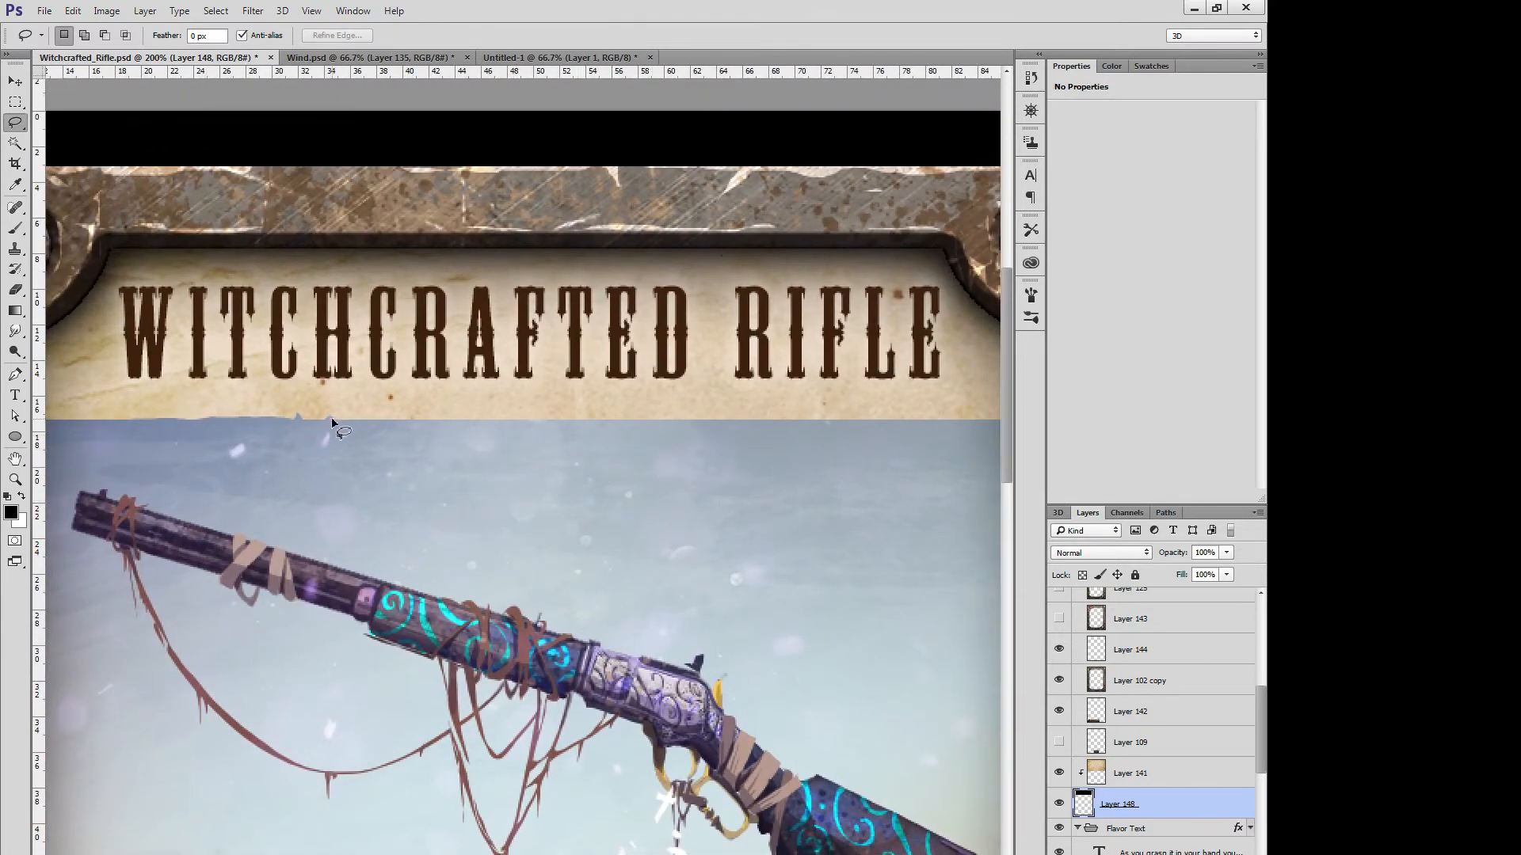
pyautogui.moveTo(332, 421)
pyautogui.mouseDown()
pyautogui.moveTo(682, 428)
pyautogui.moveTo(428, 433)
pyautogui.mouseUp()
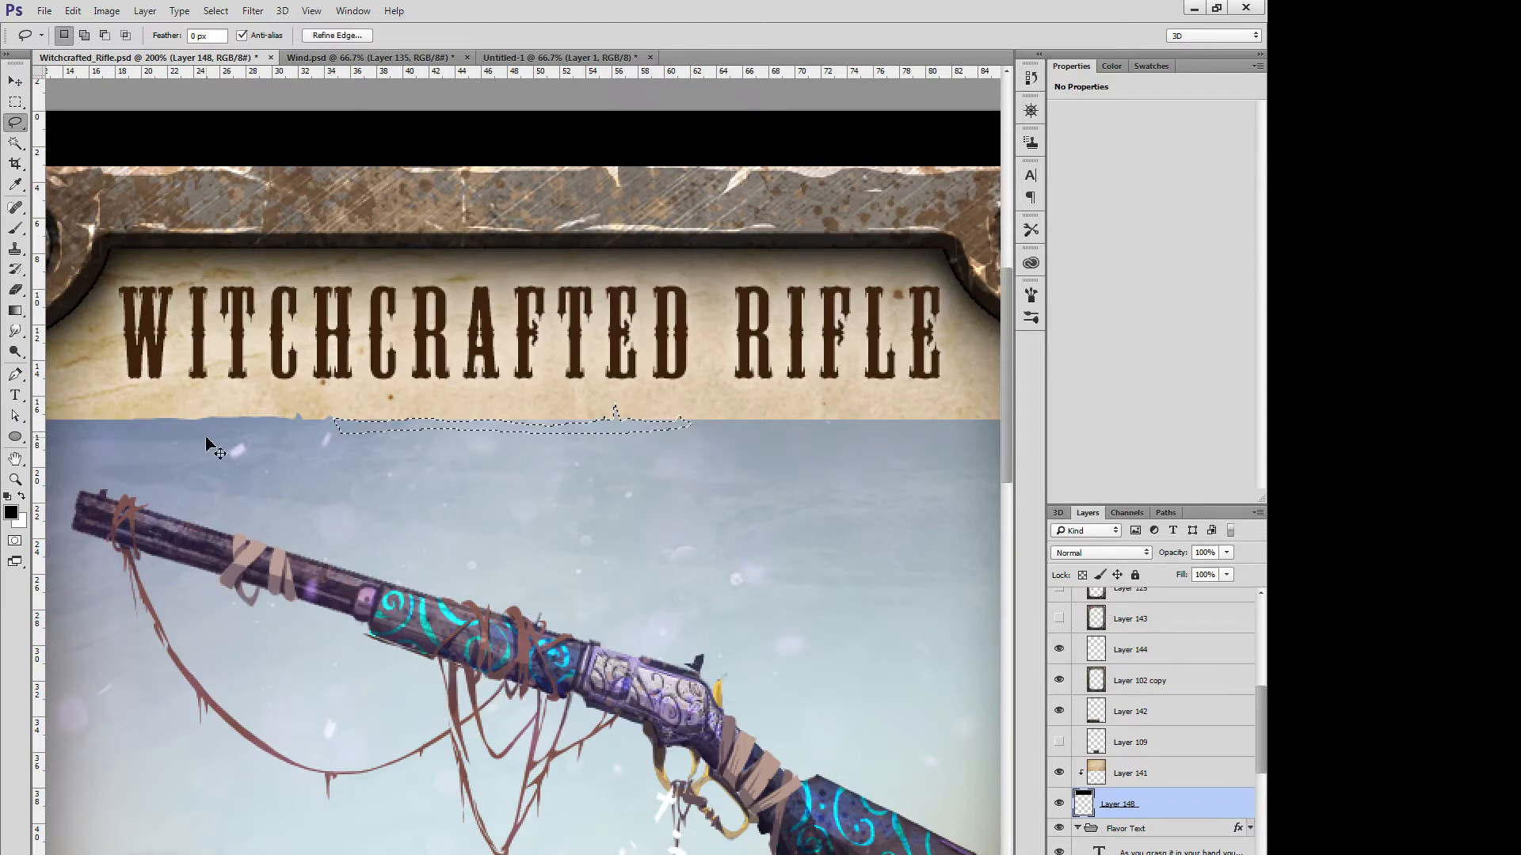
pyautogui.hotkey('ctrl', 'd')
# Step: Compare with the torn flavor text parchment and add a small pointed shred hanging from the title banner's edge below the H
pyautogui.scroll(-5, 746, 485)
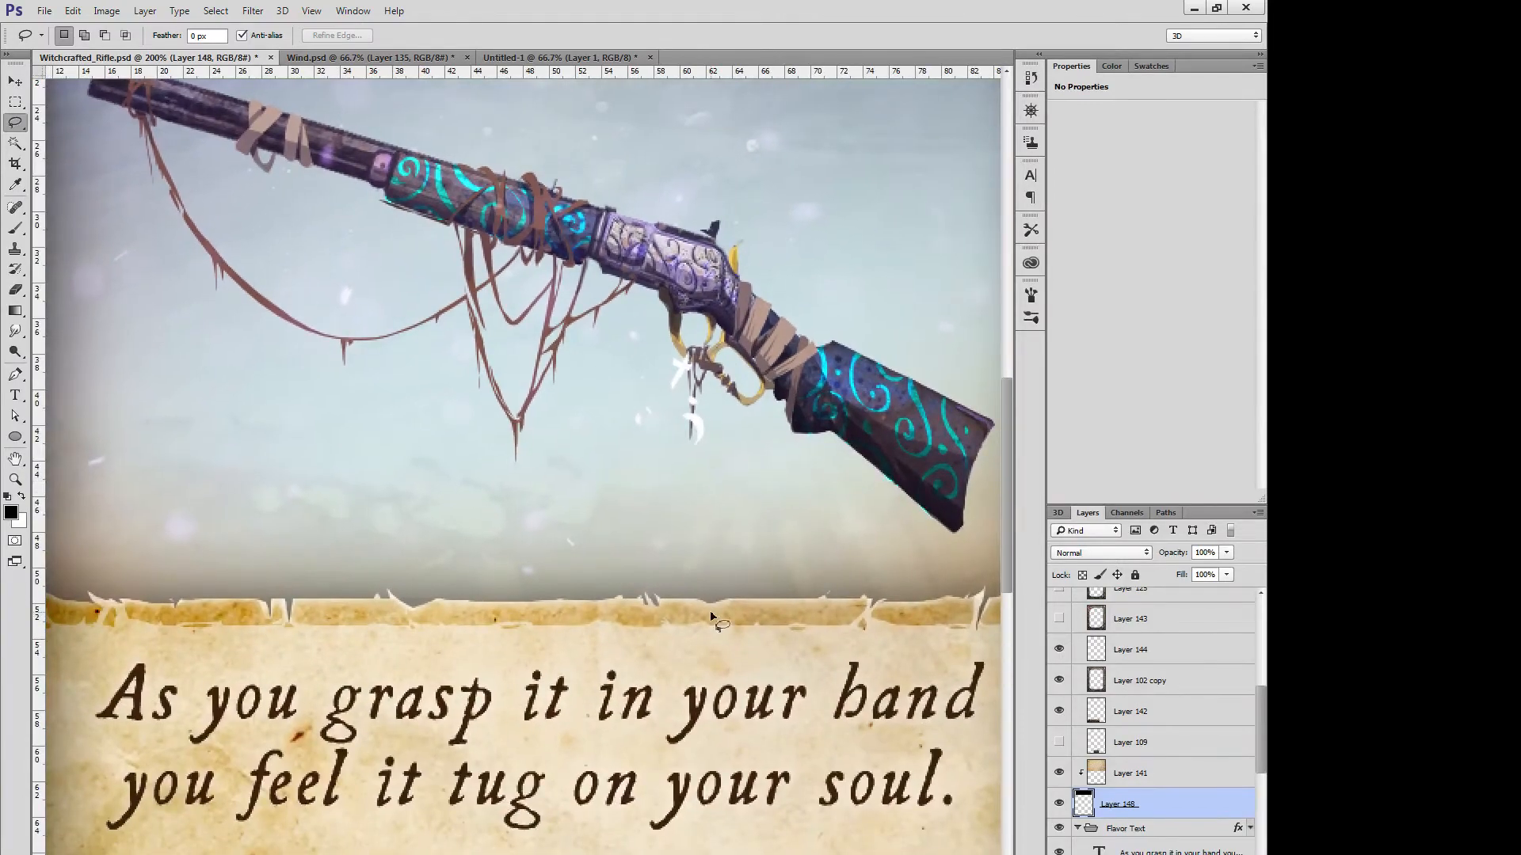
pyautogui.moveTo(705, 301); pyautogui.dragTo(523, 755)
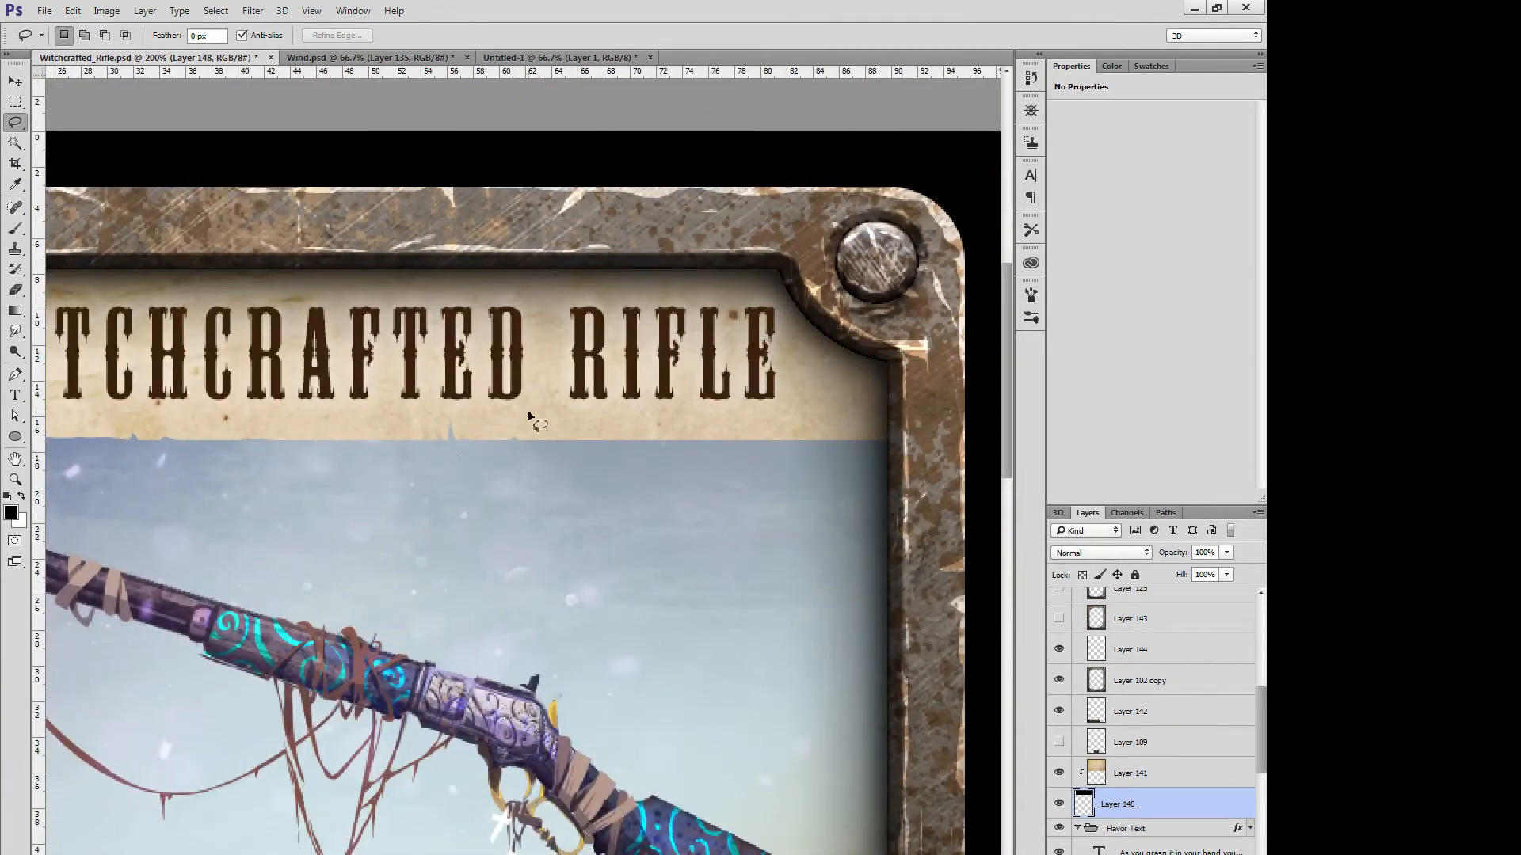
pyautogui.hscroll(-5, 442, 463)
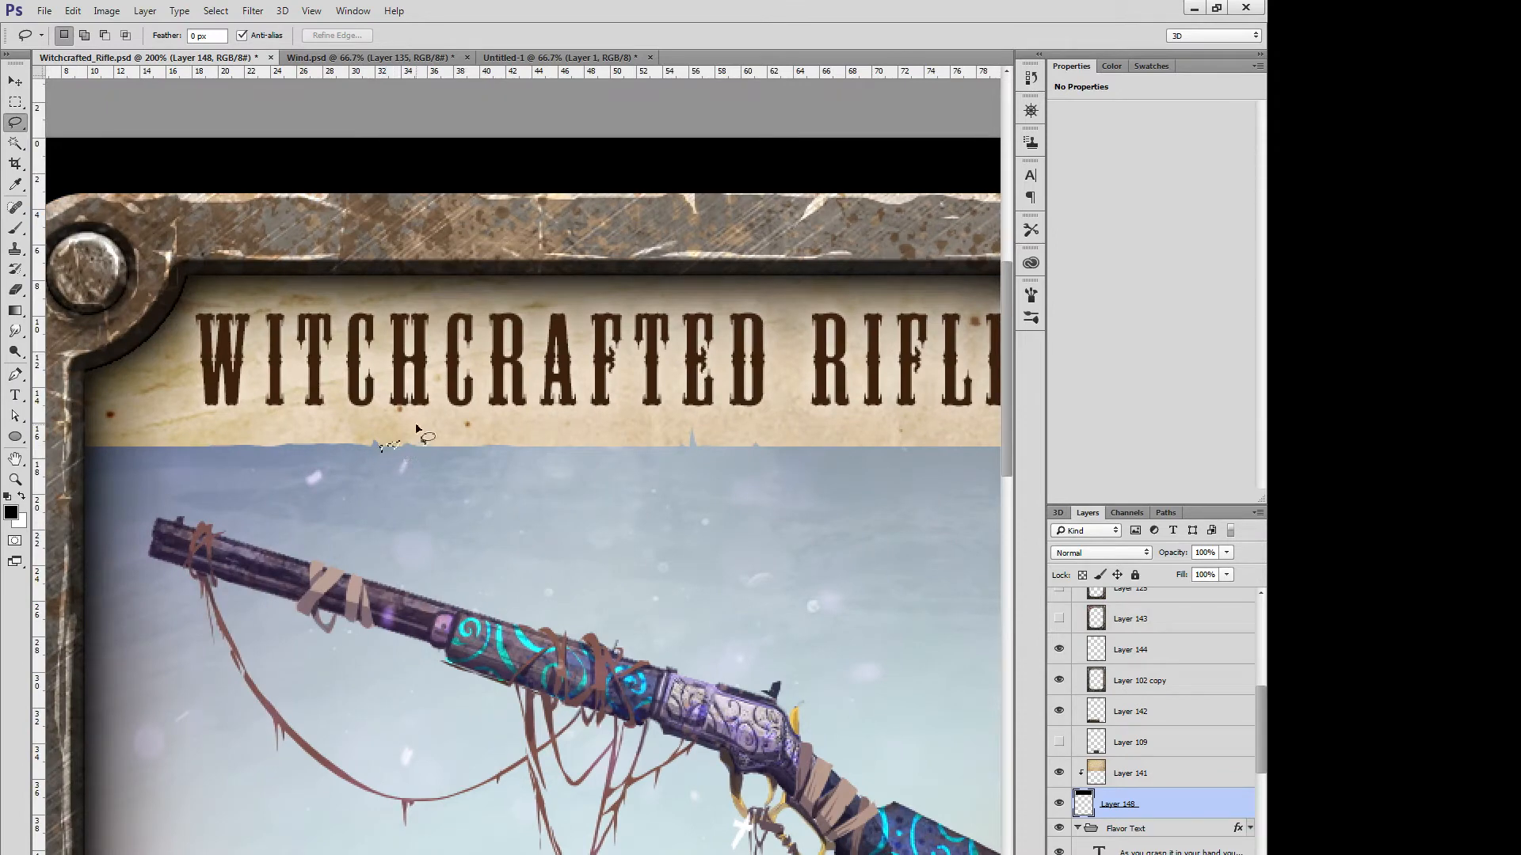
pyautogui.moveTo(384, 435)
pyautogui.mouseDown()
pyautogui.moveTo(383, 471)
pyautogui.moveTo(383, 438)
pyautogui.mouseUp()
pyautogui.hotkey('ctrl', 'd')
# Step: Roughen the lower edge below "RAFTED" with small Lasso cuts around the pointed notch
pyautogui.moveTo(867, 673); pyautogui.dragTo(638, 648)
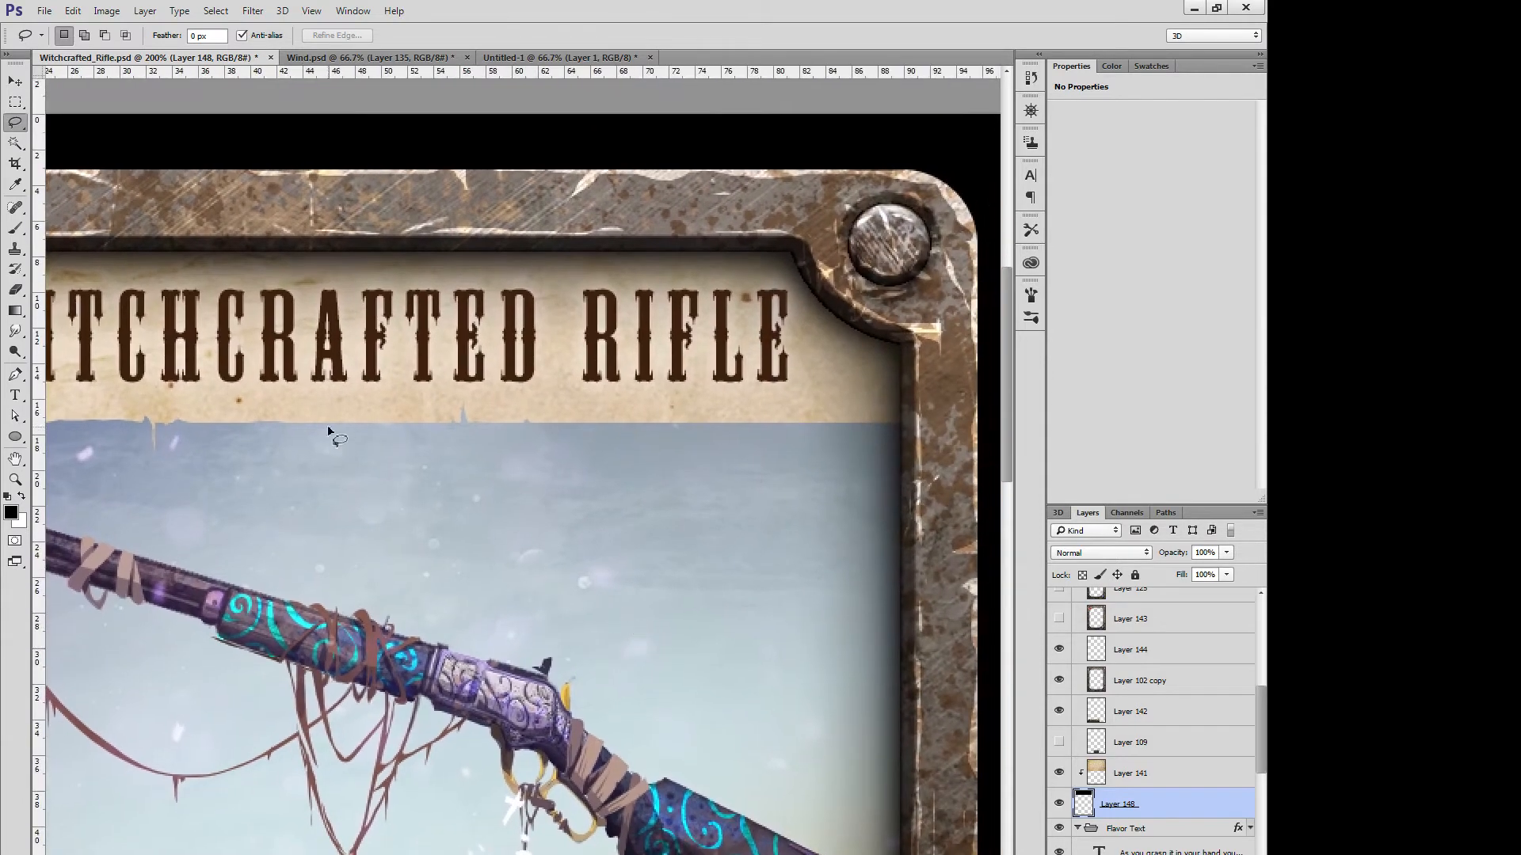
pyautogui.moveTo(279, 426)
pyautogui.mouseDown()
pyautogui.moveTo(455, 422)
pyautogui.moveTo(329, 460)
pyautogui.mouseUp()
pyautogui.moveTo(475, 426)
pyautogui.mouseDown()
pyautogui.moveTo(526, 428)
pyautogui.moveTo(461, 435)
pyautogui.mouseUp()
pyautogui.hotkey('ctrl', 'd')
pyautogui.moveTo(463, 419); pyautogui.dragTo(464, 420)
pyautogui.hotkey('ctrl', 'd')
pyautogui.moveTo(599, 434); pyautogui.dragTo(505, 455)
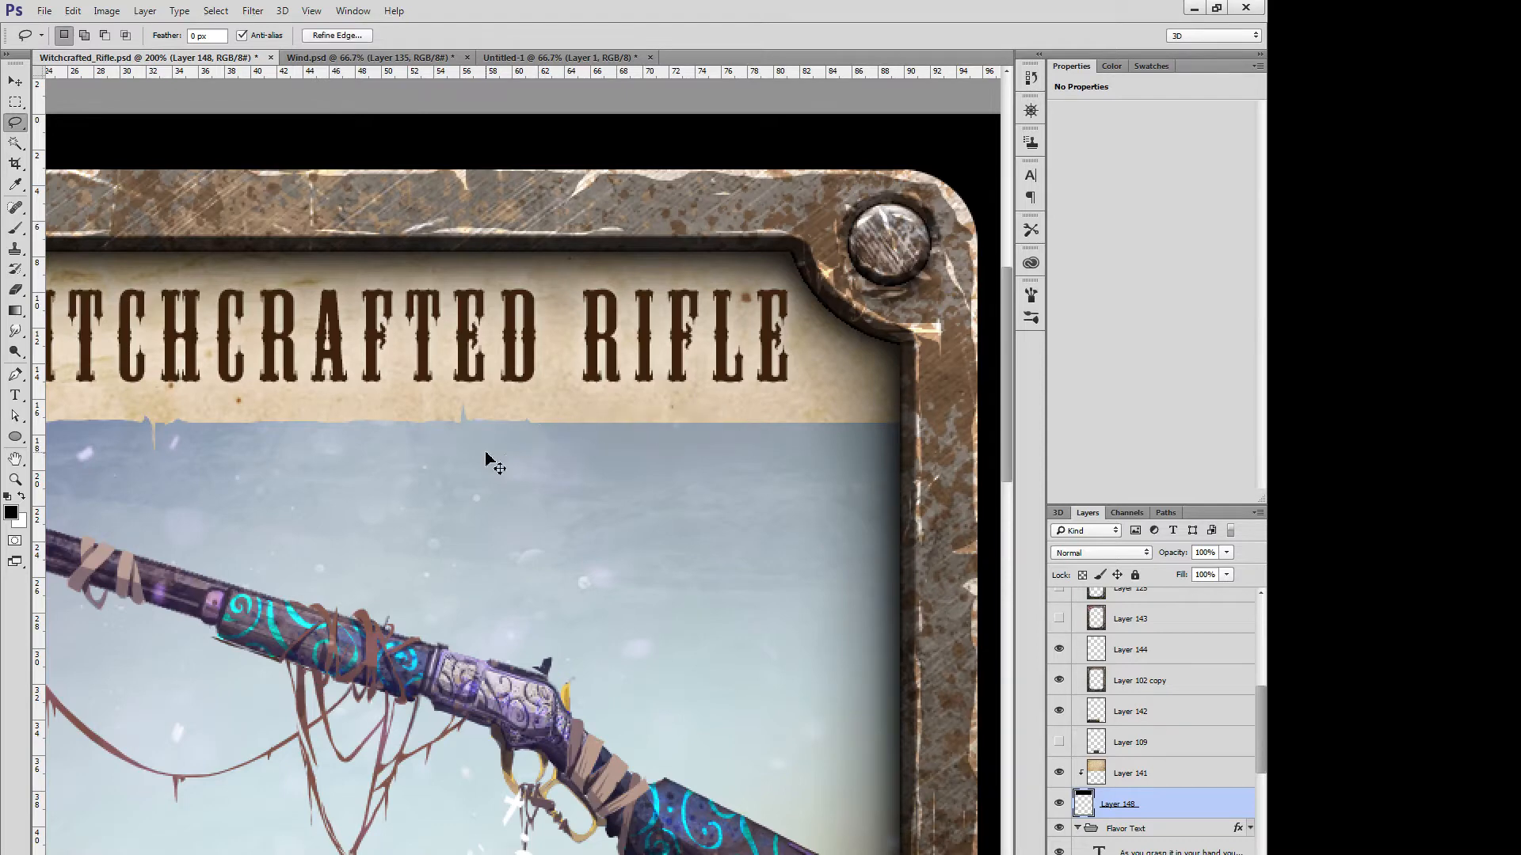
pyautogui.hotkey('ctrl', 'd')
# Step: Lasso and delete a jagged strip along the lower edge below "RIFLE", reaching the frame
pyautogui.moveTo(529, 424); pyautogui.dragTo(902, 430)
pyautogui.press('Delete')
pyautogui.hotkey('ctrl', 'd')
# Step: Lasso and fill a thin sliver at the lower edge beside the left frame so the parchment slopes slightly down there
pyautogui.moveTo(801, 658); pyautogui.dragTo(848, 629)
pyautogui.moveTo(403, 395)
pyautogui.mouseDown()
pyautogui.moveTo(151, 448)
pyautogui.moveTo(147, 372)
pyautogui.mouseUp()
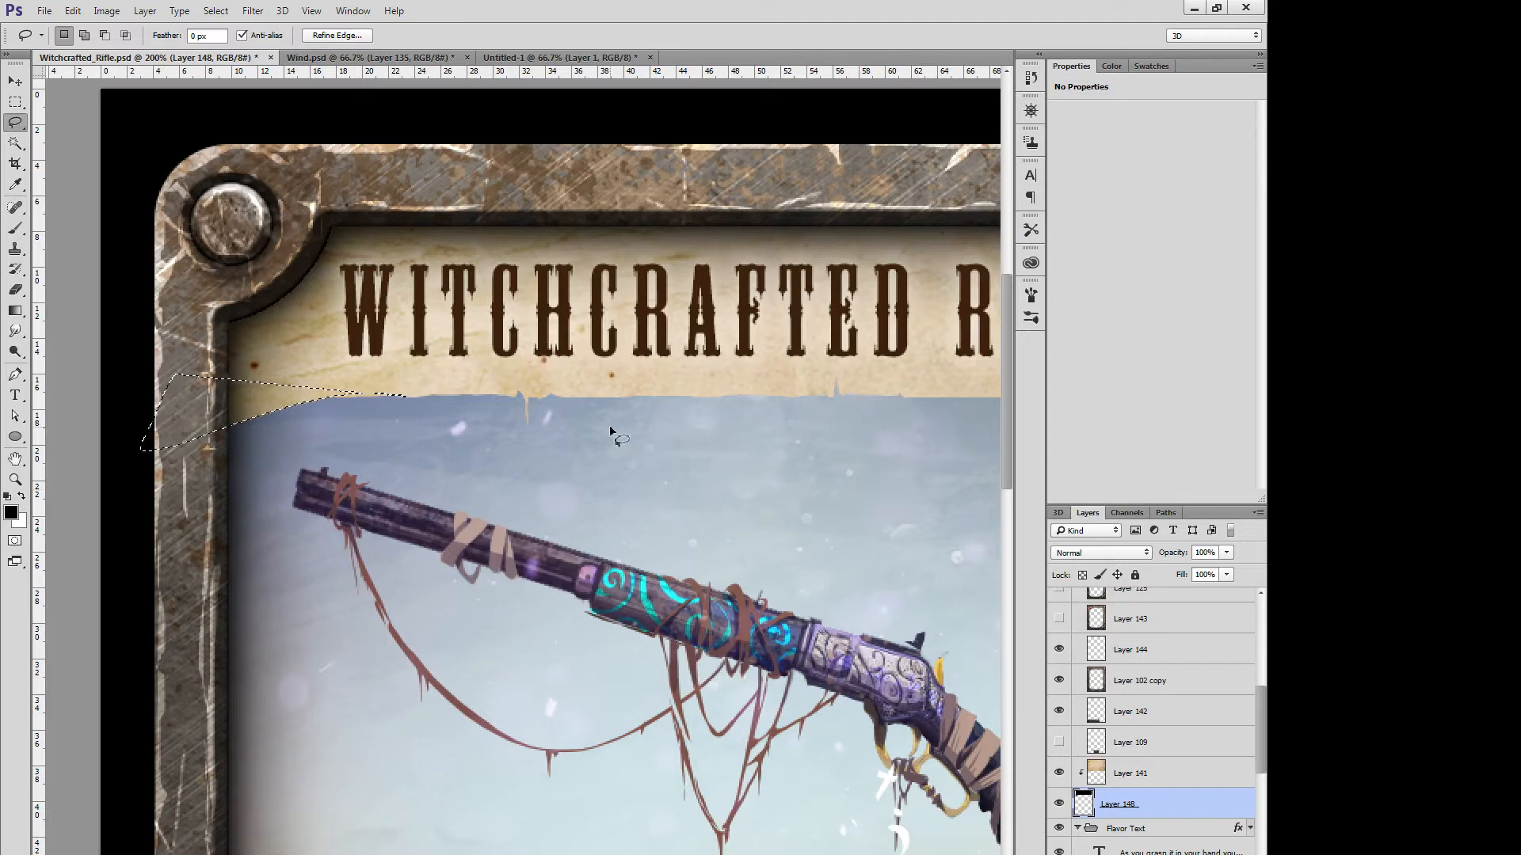
pyautogui.click(572, 430)
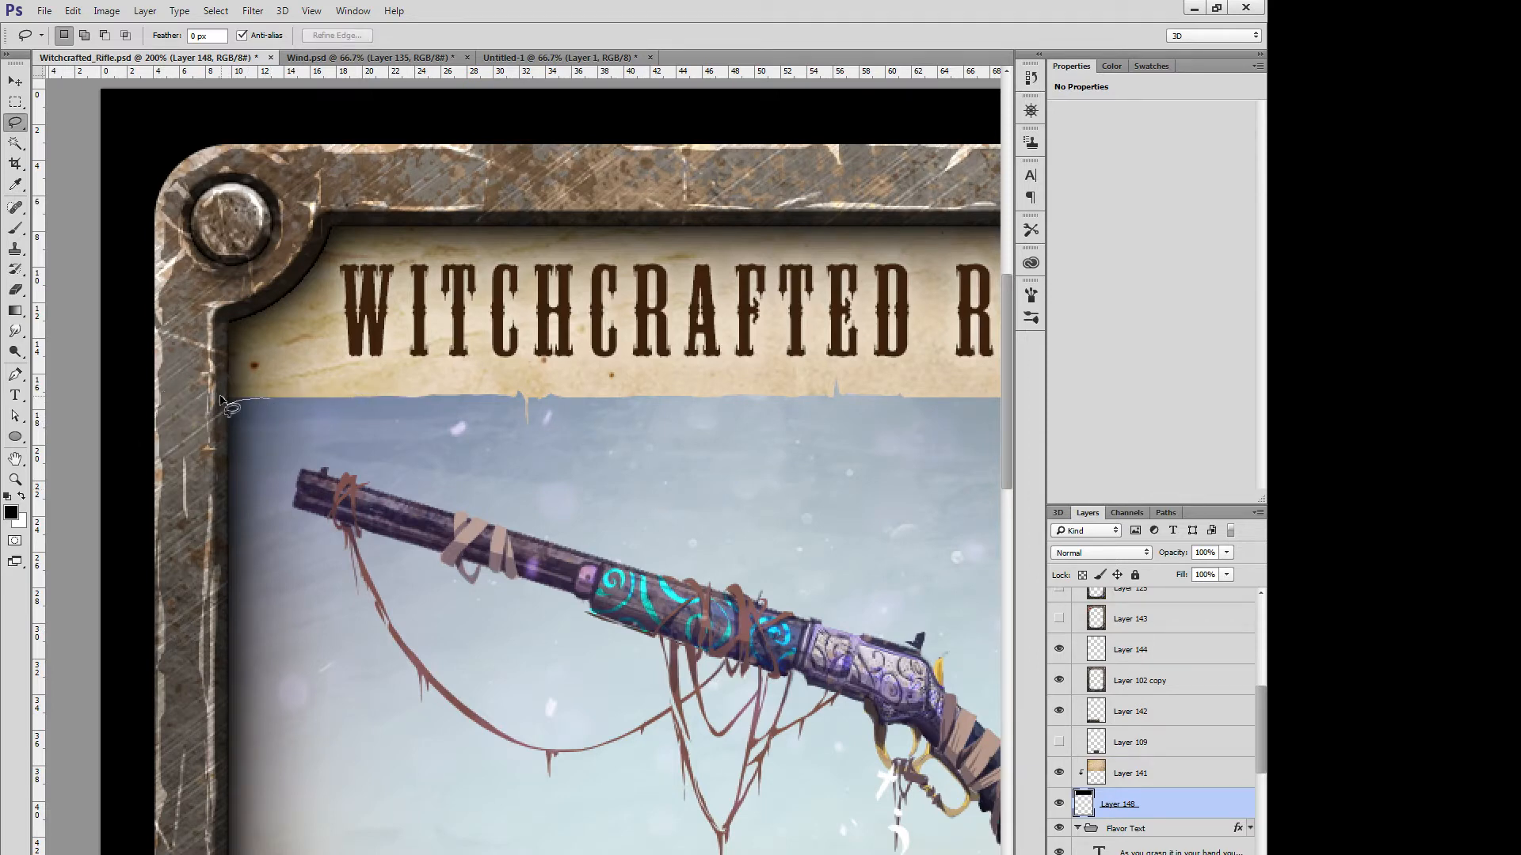
pyautogui.moveTo(220, 396); pyautogui.dragTo(316, 368)
pyautogui.hotkey('alt', 'BackSpace')
pyautogui.hotkey('ctrl', 'd')
# Step: Shape two small pointed notches in the banner's lower edge near its left end, beside and below the W
pyautogui.moveTo(792, 366); pyautogui.dragTo(321, 369)
pyautogui.moveTo(788, 400)
pyautogui.mouseDown()
pyautogui.moveTo(866, 388)
pyautogui.moveTo(791, 396)
pyautogui.mouseUp()
pyautogui.hotkey('alt', 'BackSpace')
pyautogui.hotkey('ctrl', 'd')
pyautogui.moveTo(617, 712); pyautogui.dragTo(1089, 695)
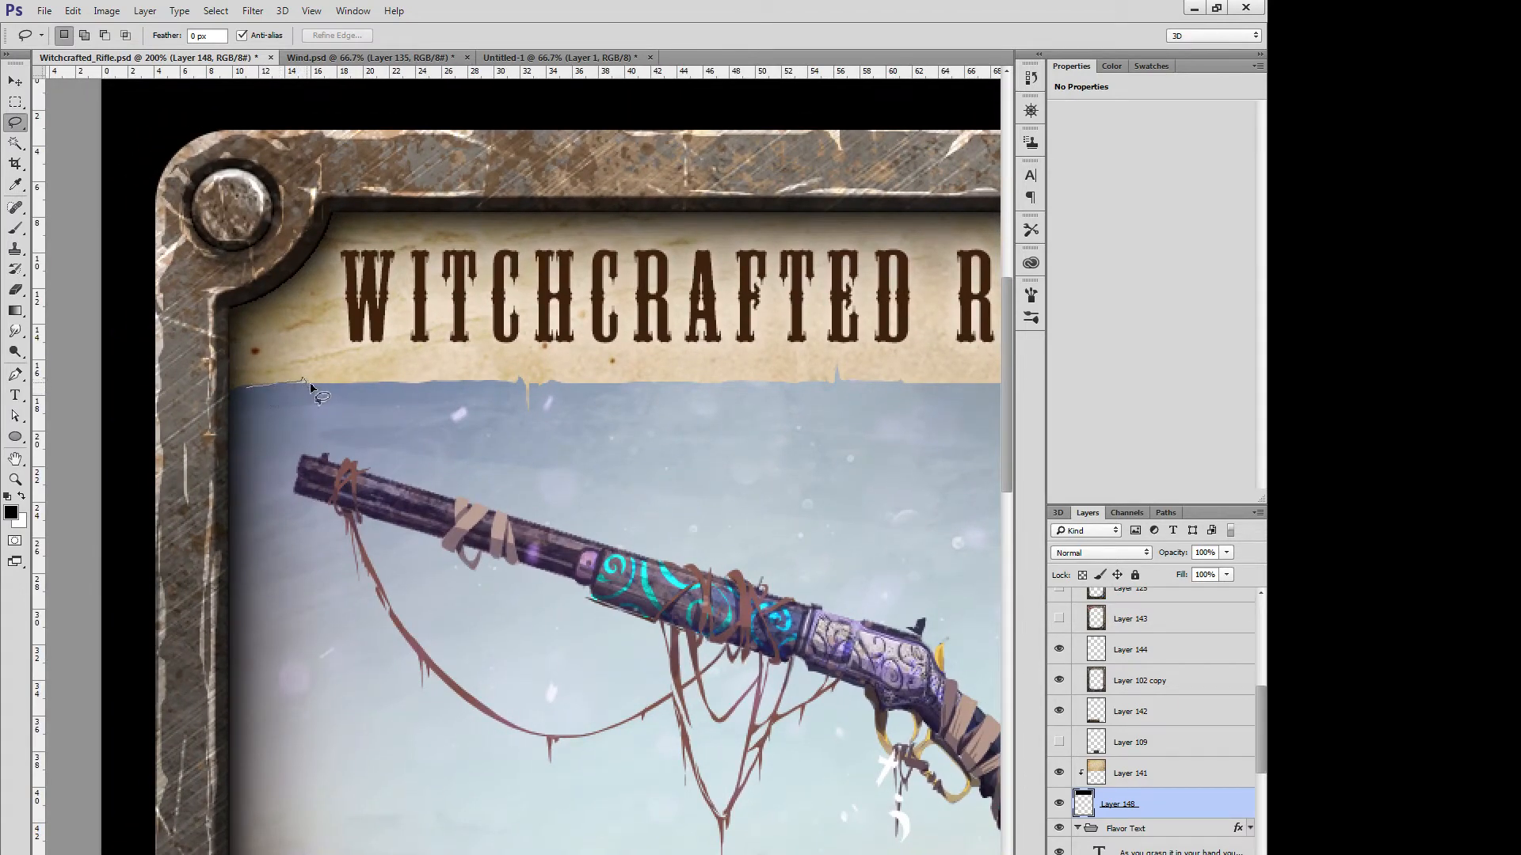
pyautogui.moveTo(336, 387); pyautogui.dragTo(344, 387)
pyautogui.hotkey('alt', 'BackSpace')
pyautogui.hotkey('ctrl', 'd')
# Step: Using the flavor parchment as reference, lasso and fill a thin sagging strand with a hanging tip below the title's first letters
pyautogui.moveTo(410, 433); pyautogui.dragTo(363, 257)
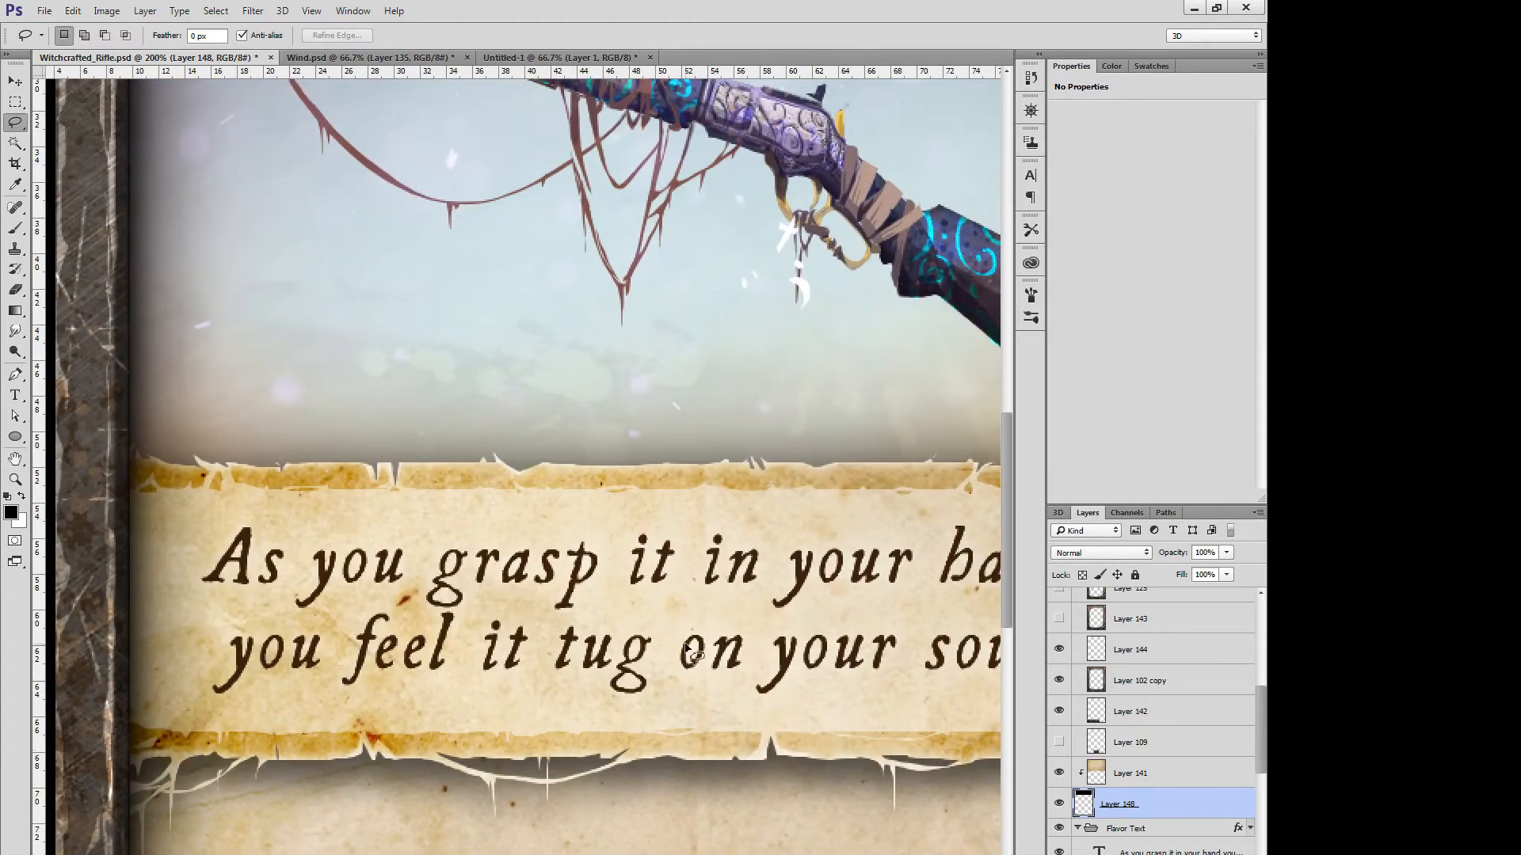
pyautogui.moveTo(688, 651); pyautogui.dragTo(604, 774)
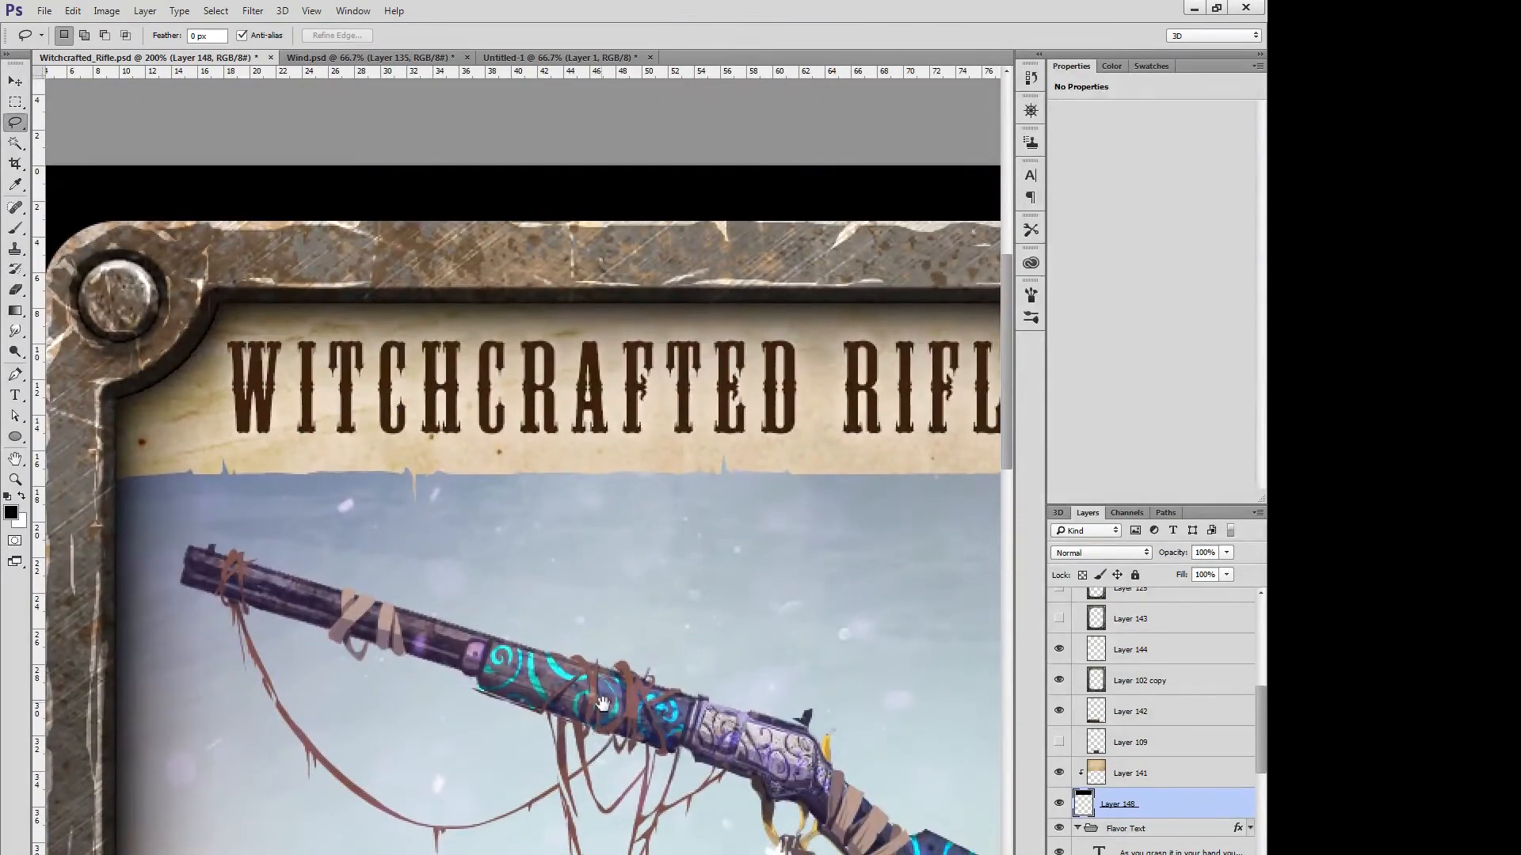
pyautogui.hotkey('ctrl', '-')
pyautogui.hotkey('ctrl', '+')
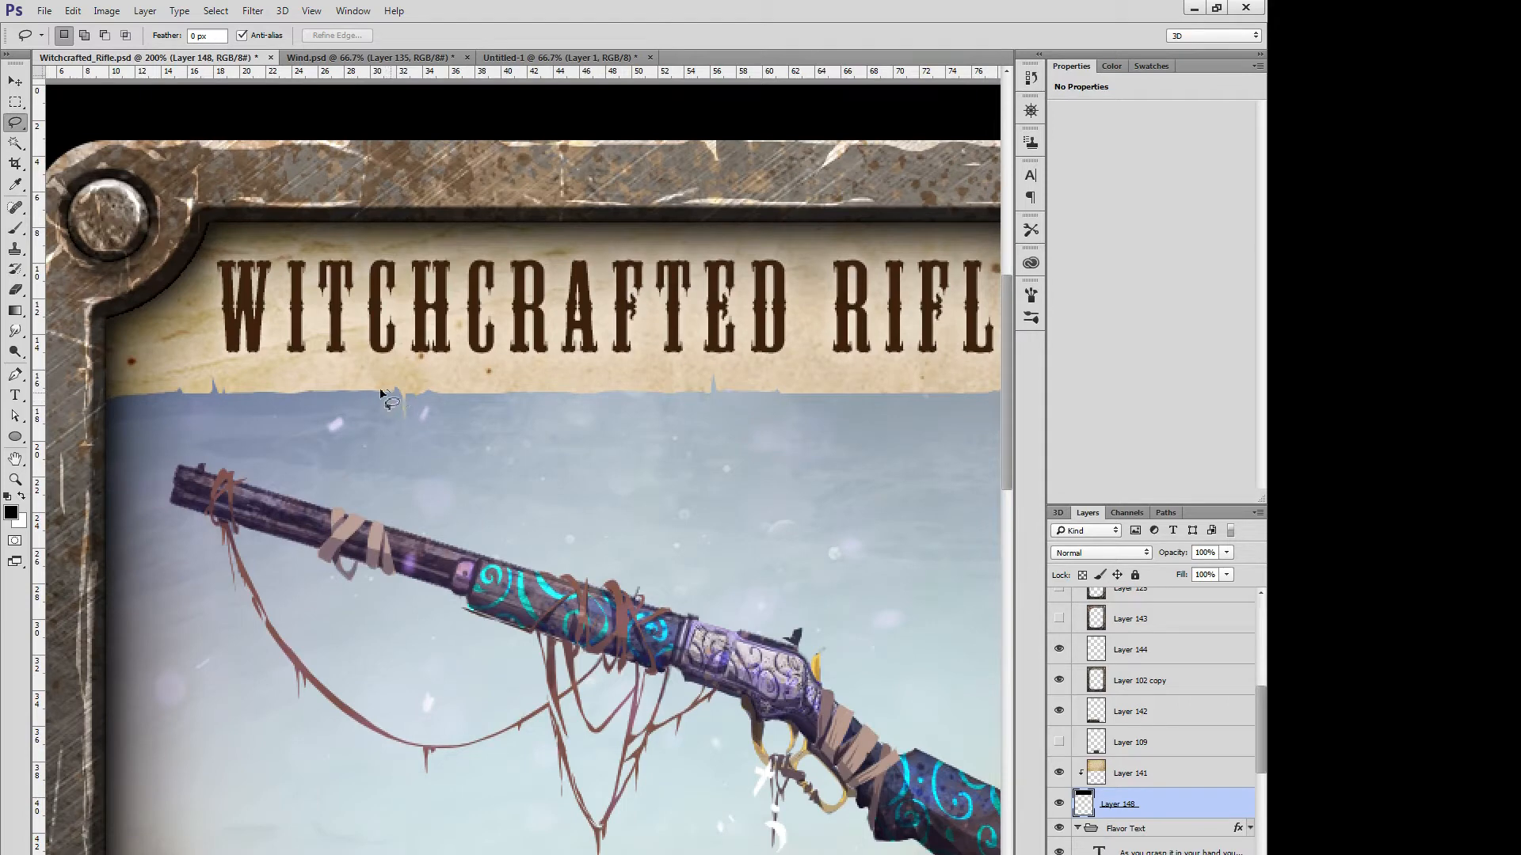
pyautogui.moveTo(381, 391)
pyautogui.mouseDown()
pyautogui.moveTo(190, 411)
pyautogui.moveTo(134, 396)
pyautogui.moveTo(237, 419)
pyautogui.moveTo(389, 388)
pyautogui.mouseUp()
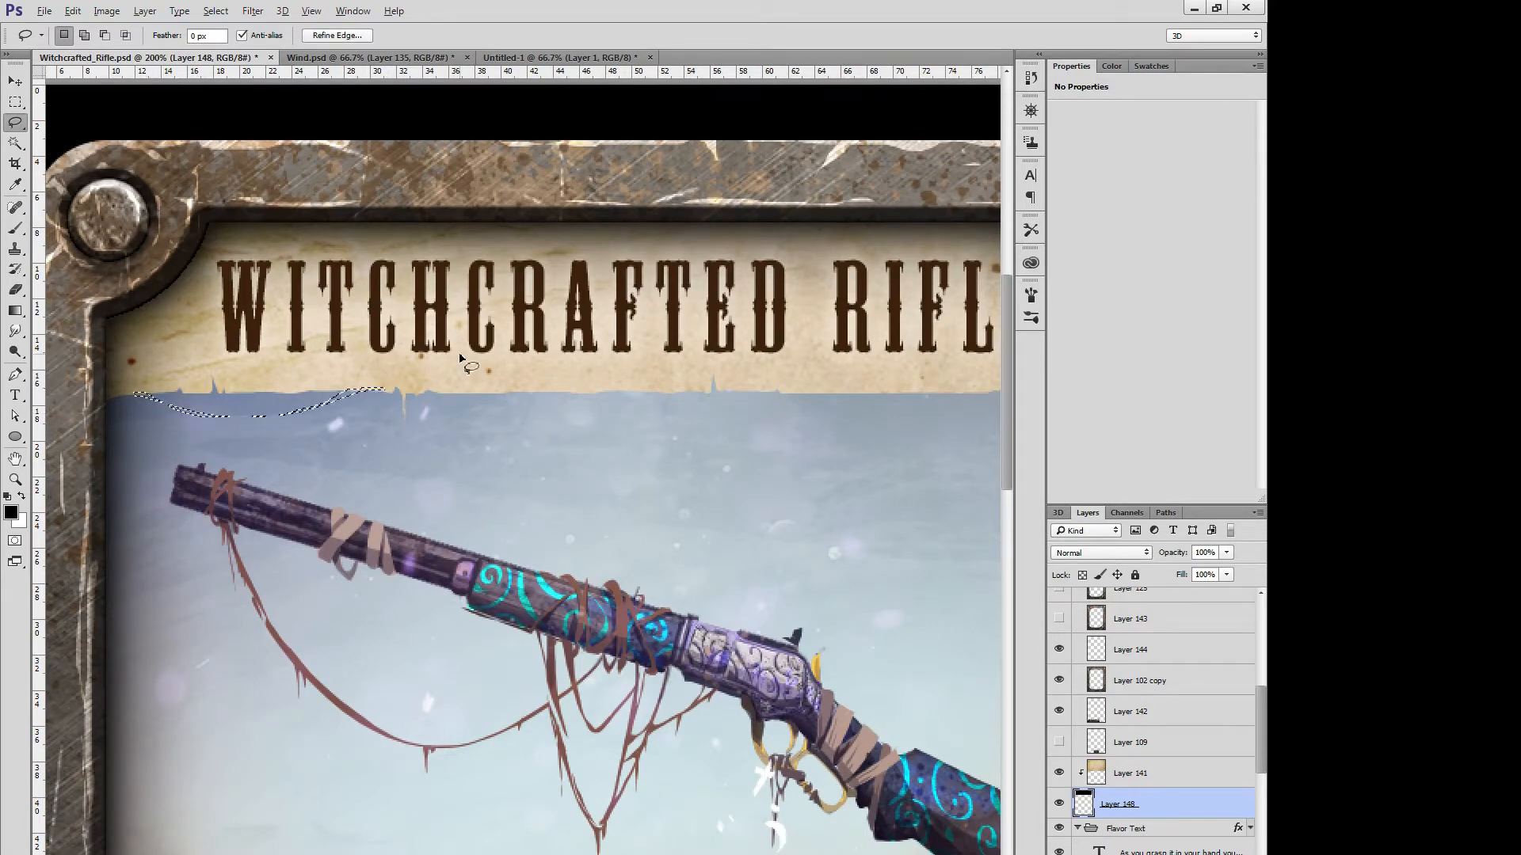
pyautogui.hotkey('alt', 'BackSpace')
pyautogui.hotkey('ctrl', 'd')
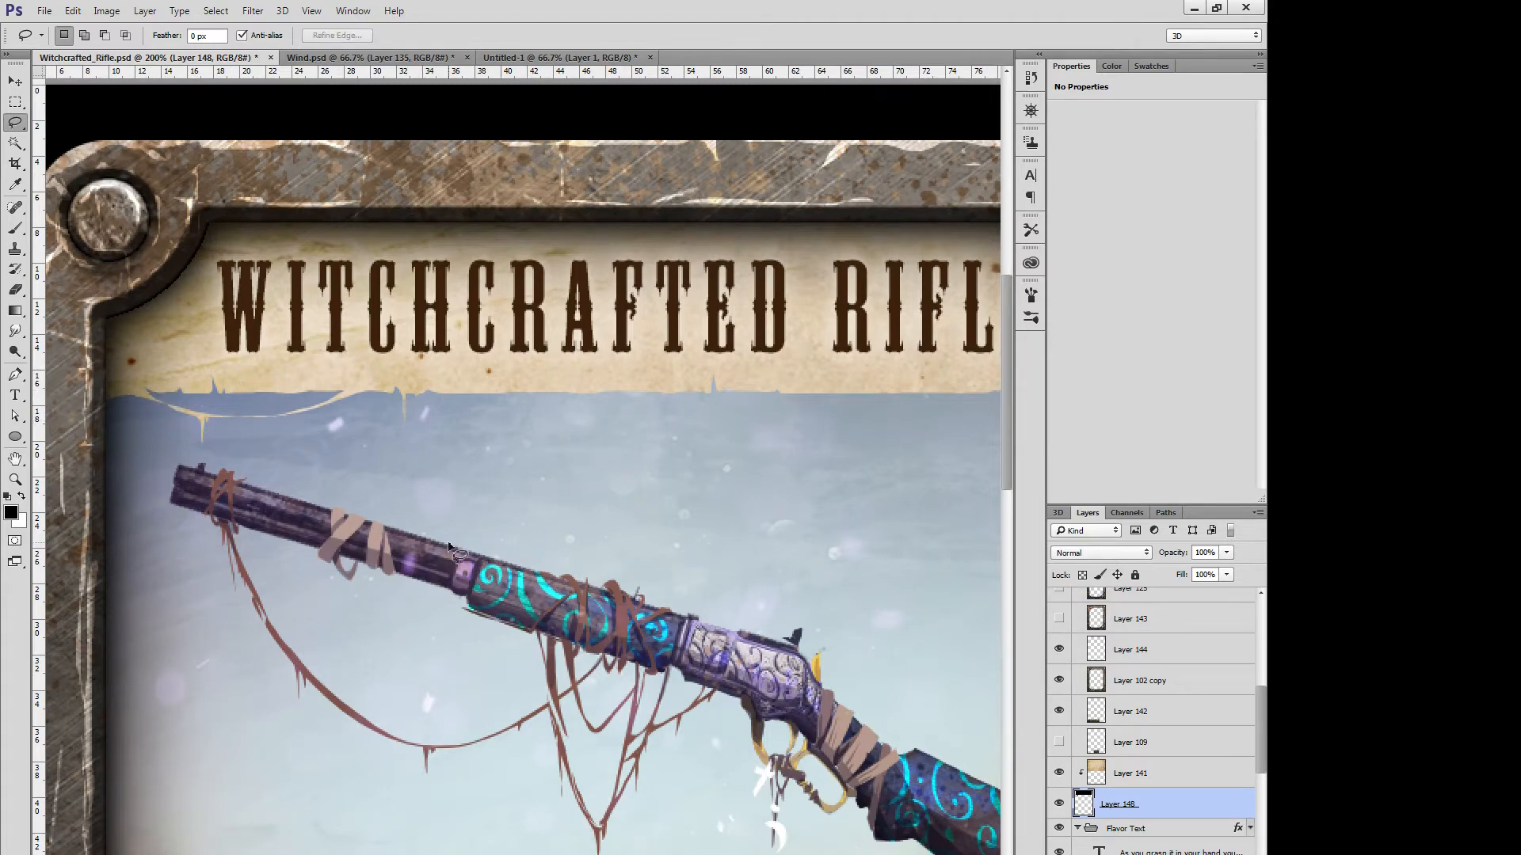
# Step: Lasso and fill a short pointed shred hanging from the left end of the sagging strand
pyautogui.moveTo(180, 395); pyautogui.dragTo(152, 391)
pyautogui.click(152, 390)
pyautogui.moveTo(145, 395)
pyautogui.mouseDown()
pyautogui.moveTo(137, 416)
pyautogui.moveTo(121, 321)
pyautogui.mouseUp()
pyautogui.hotkey('alt', 'BackSpace')
pyautogui.hotkey('ctrl', 'd')
# Step: Add a second thin strand crossing the first and running to the left frame, with a small hanging tip
pyautogui.moveTo(259, 388)
pyautogui.mouseDown()
pyautogui.moveTo(172, 482)
pyautogui.moveTo(101, 499)
pyautogui.moveTo(136, 507)
pyautogui.moveTo(275, 408)
pyautogui.mouseUp()
pyautogui.hotkey('ctrl', 'd')
pyautogui.moveTo(204, 390)
pyautogui.mouseDown()
pyautogui.moveTo(93, 434)
pyautogui.moveTo(232, 390)
pyautogui.mouseUp()
pyautogui.press('shift')
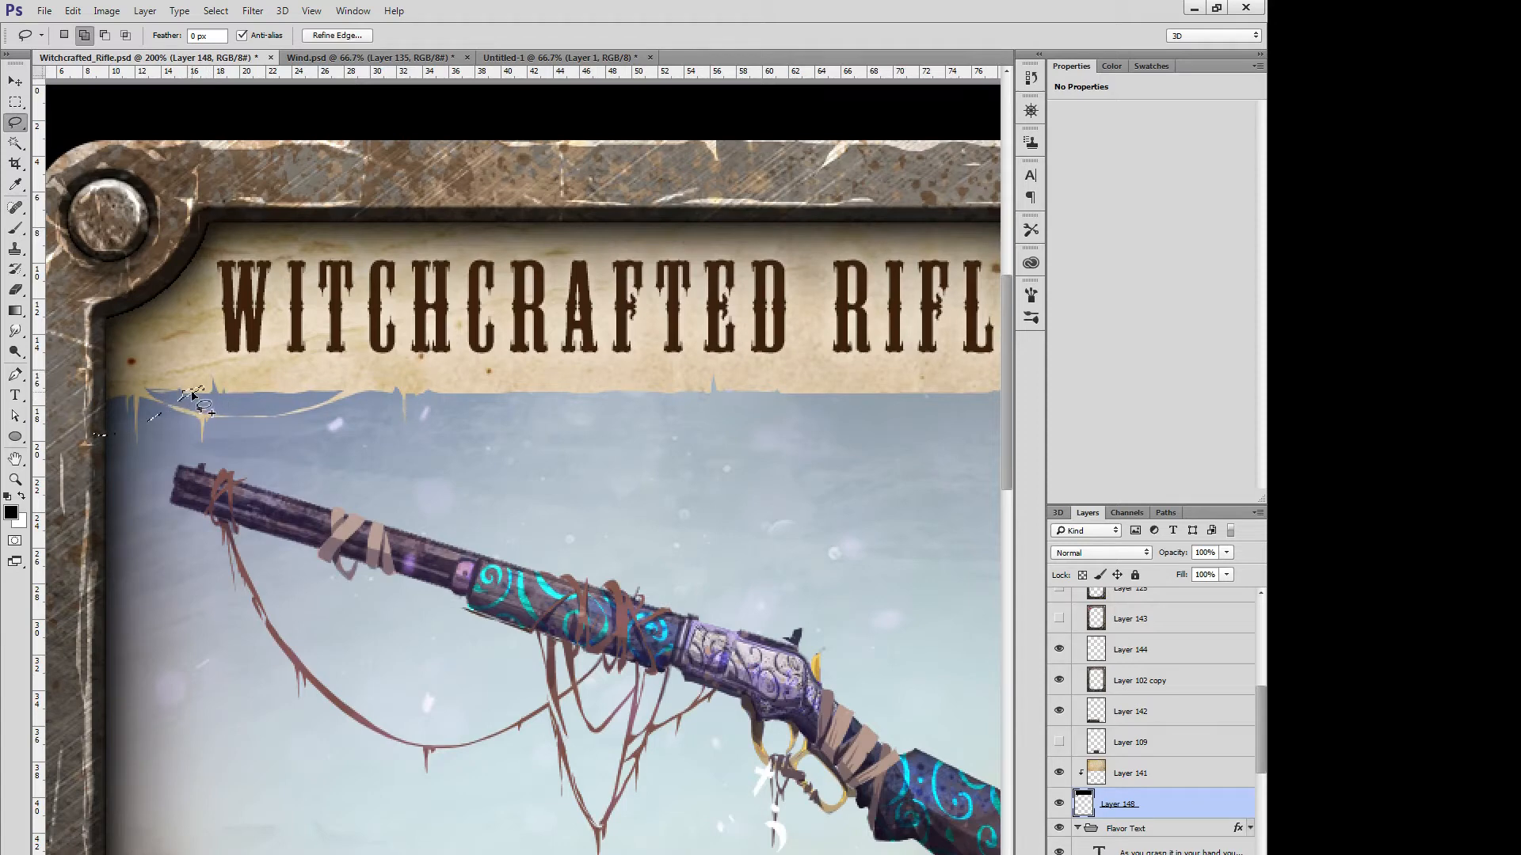
pyautogui.click(216, 338)
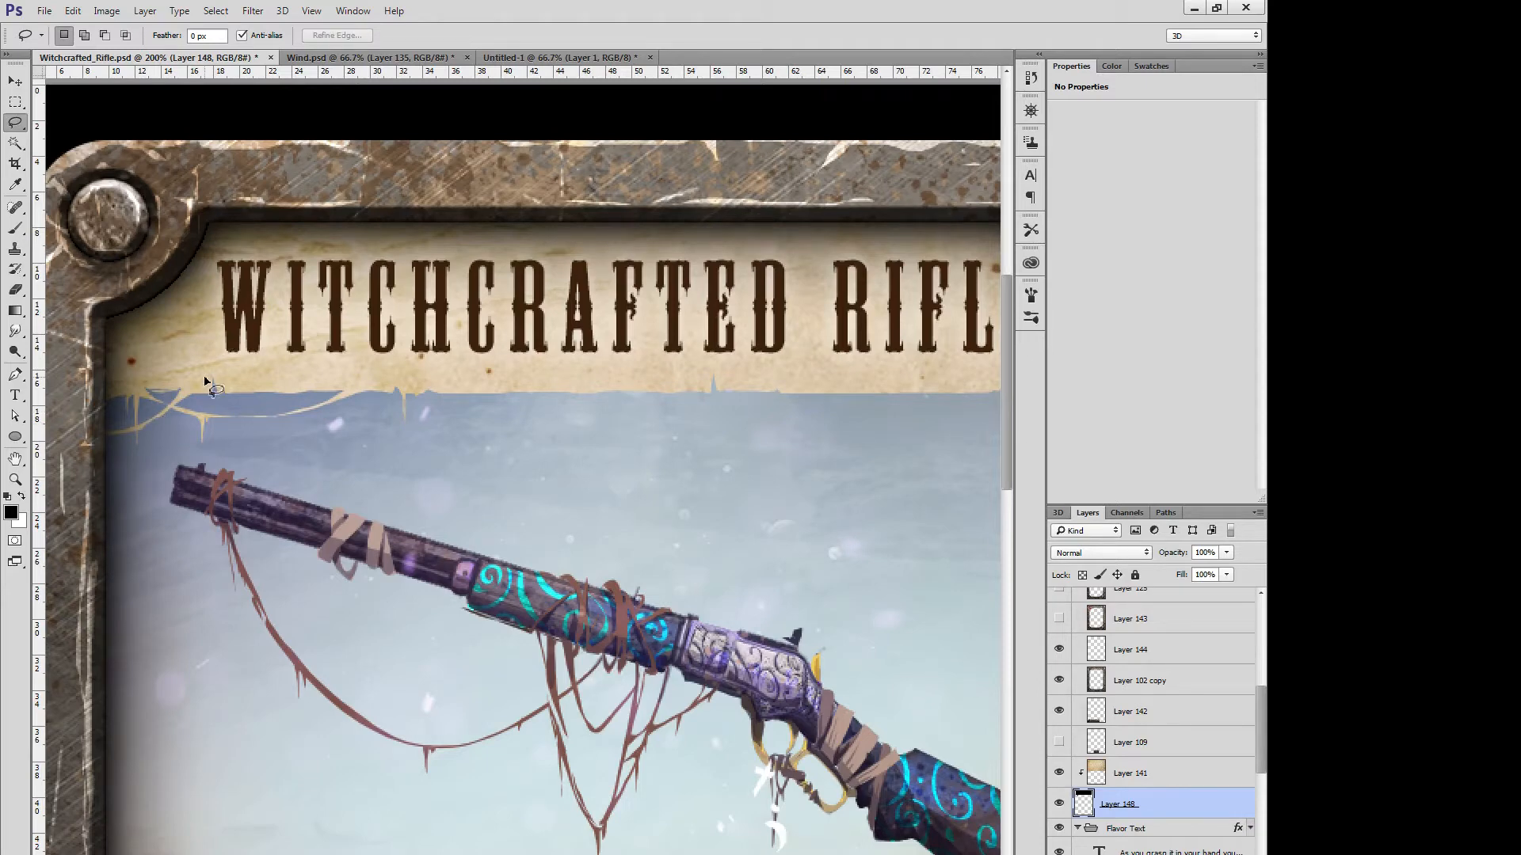
pyautogui.moveTo(131, 432)
pyautogui.mouseDown()
pyautogui.moveTo(119, 488)
pyautogui.moveTo(113, 436)
pyautogui.moveTo(136, 400)
pyautogui.mouseUp()
pyautogui.keyDown('ctrl'); pyautogui.click(136, 400); pyautogui.keyUp('ctrl')
pyautogui.hotkey('ctrl', 'd')
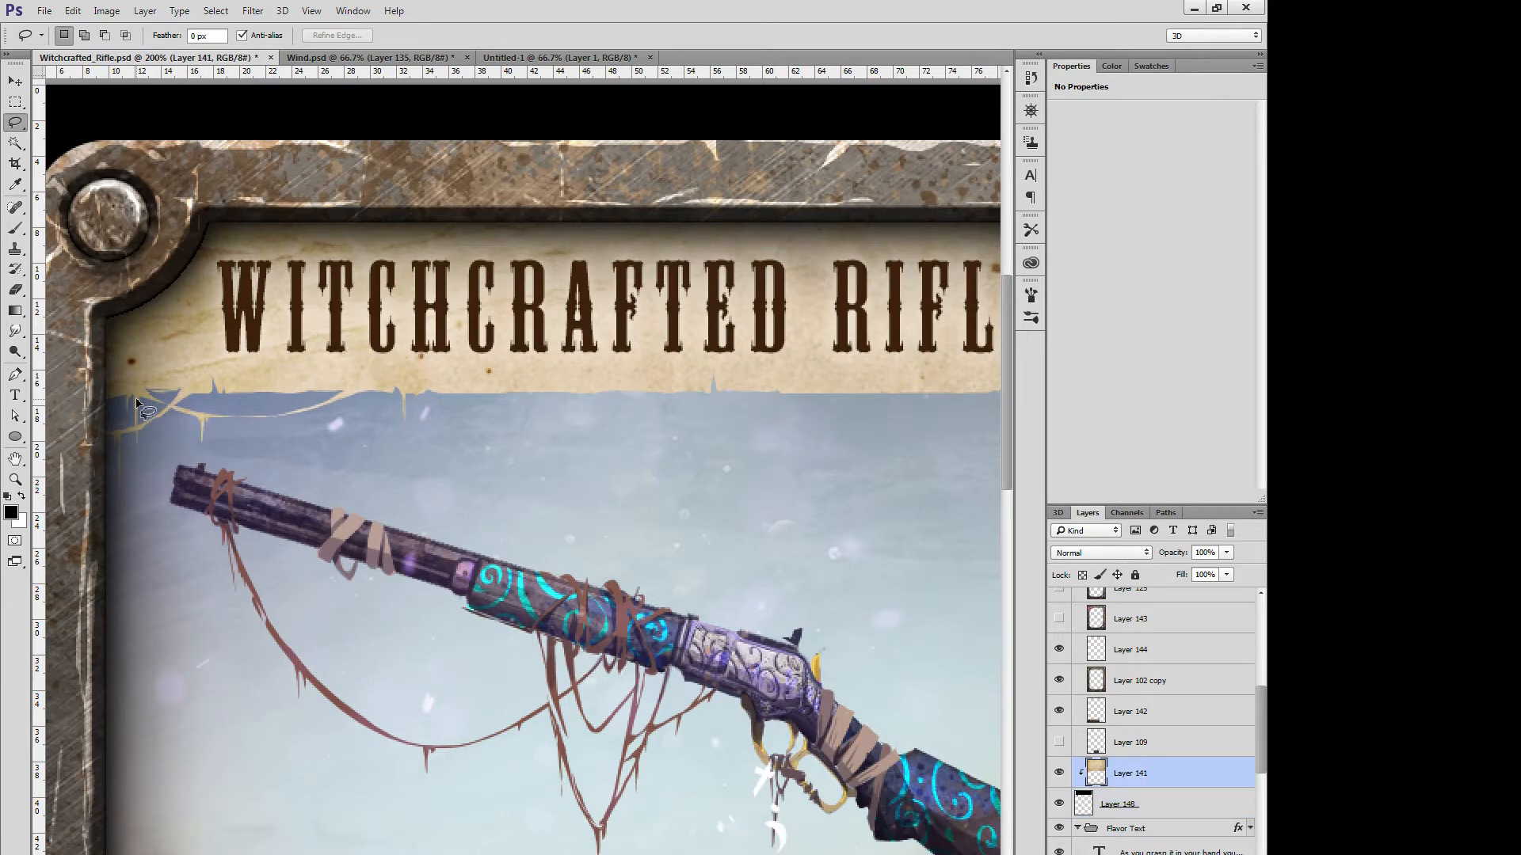
# Step: Switch to Wind.psd and examine the torn lower edge and hanging strands of its title banner at high magnification
pyautogui.moveTo(745, 642)
pyautogui.mouseDown()
pyautogui.moveTo(682, 615)
pyautogui.moveTo(682, 631)
pyautogui.moveTo(638, 626)
pyautogui.moveTo(670, 617)
pyautogui.moveTo(662, 566)
pyautogui.mouseUp()
pyautogui.moveTo(839, 652); pyautogui.dragTo(811, 404)
pyautogui.click(560, 57)
pyautogui.click(416, 59)
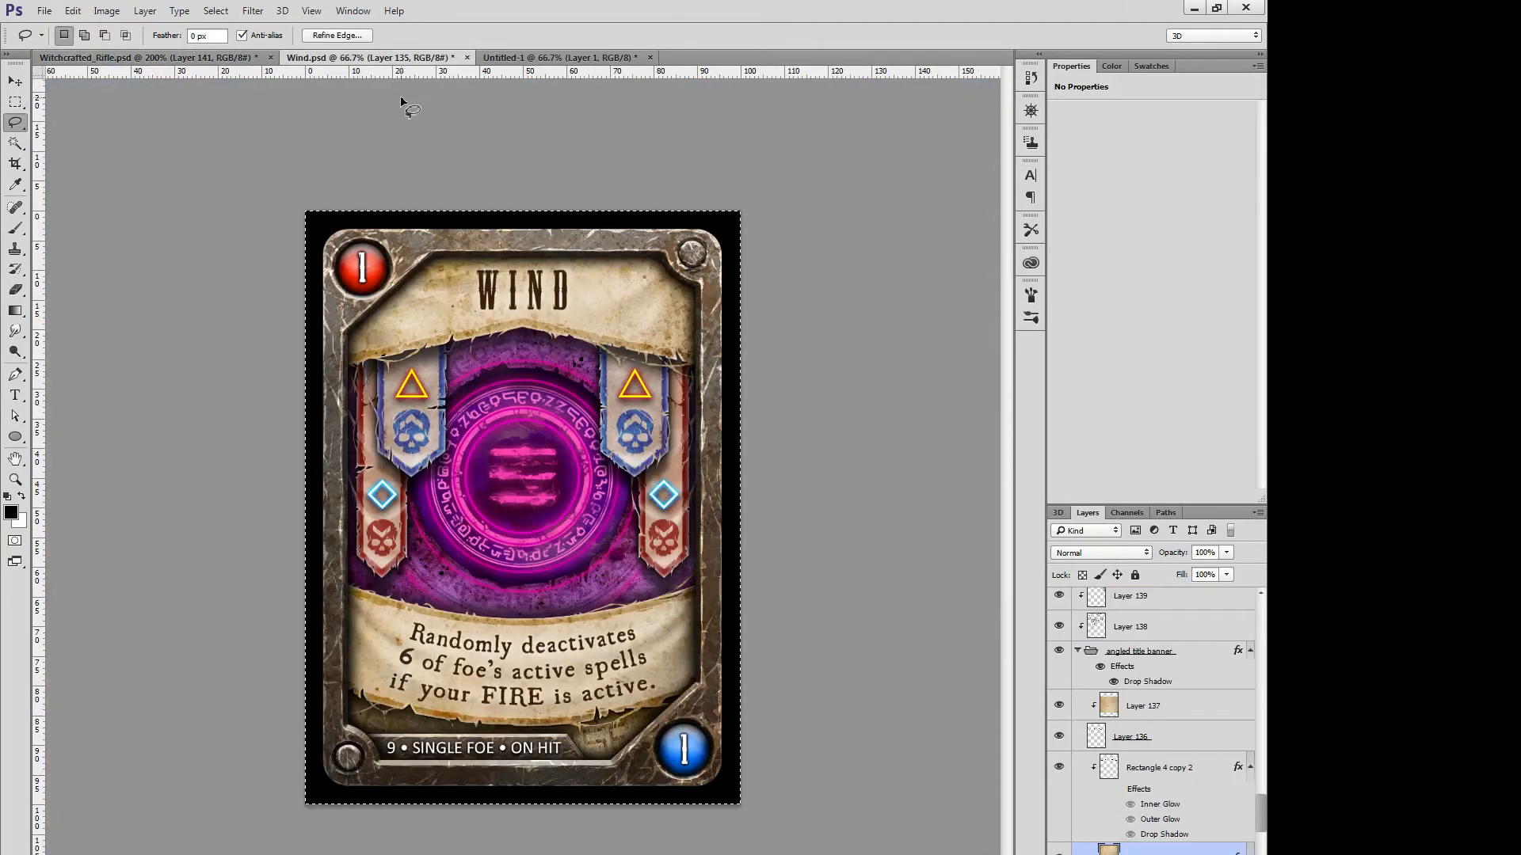
pyautogui.hotkey('ctrl', '+')
pyautogui.hotkey('ctrl', '+')
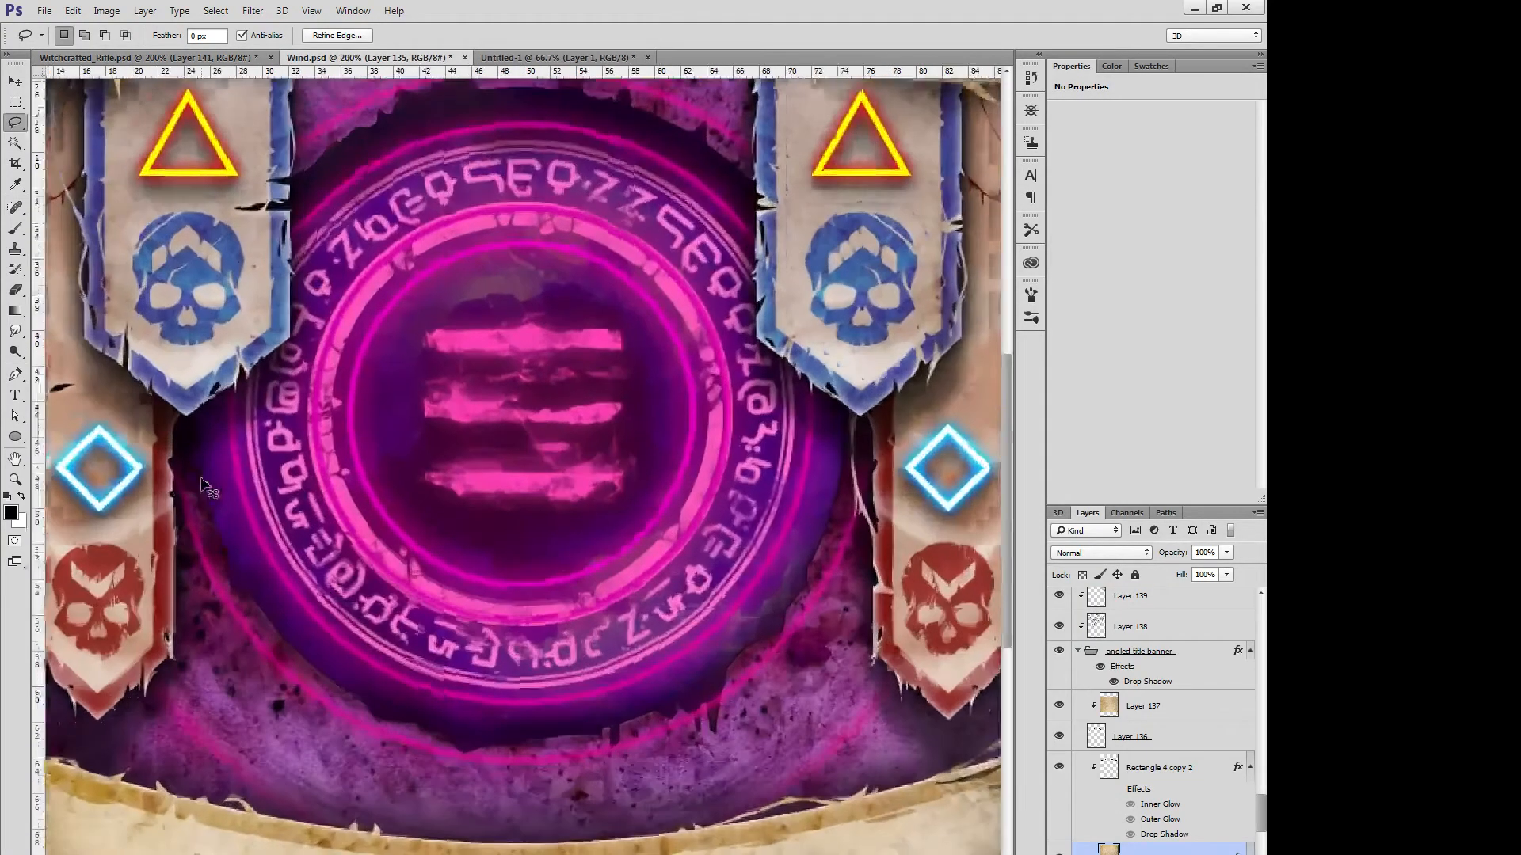
pyautogui.hotkey('ctrl', '+')
pyautogui.moveTo(127, 146); pyautogui.dragTo(636, 699)
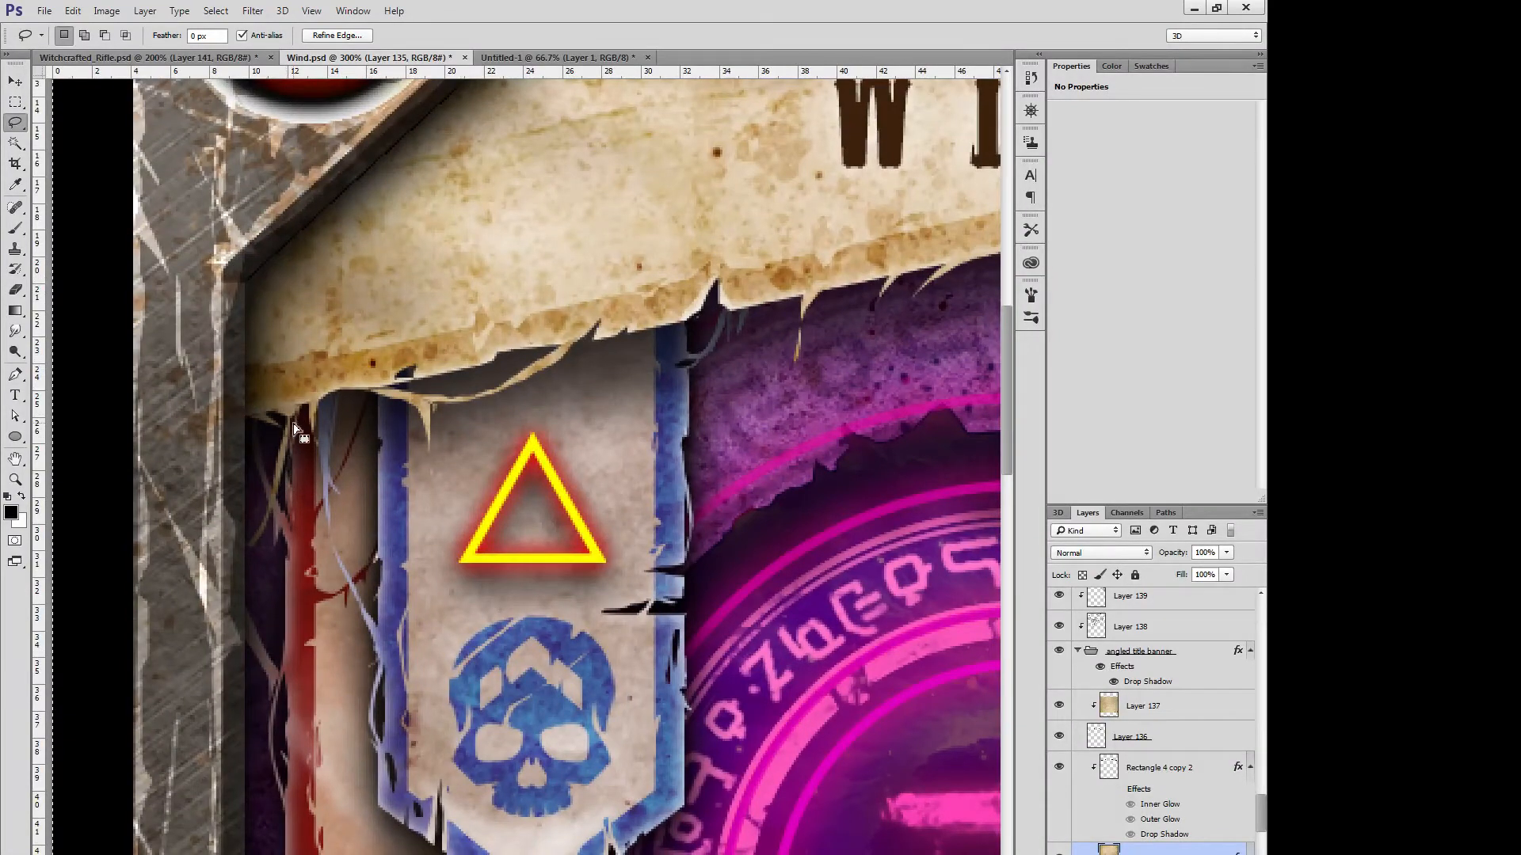
pyautogui.moveTo(814, 499); pyautogui.dragTo(341, 536)
pyautogui.moveTo(244, 670); pyautogui.dragTo(502, 607)
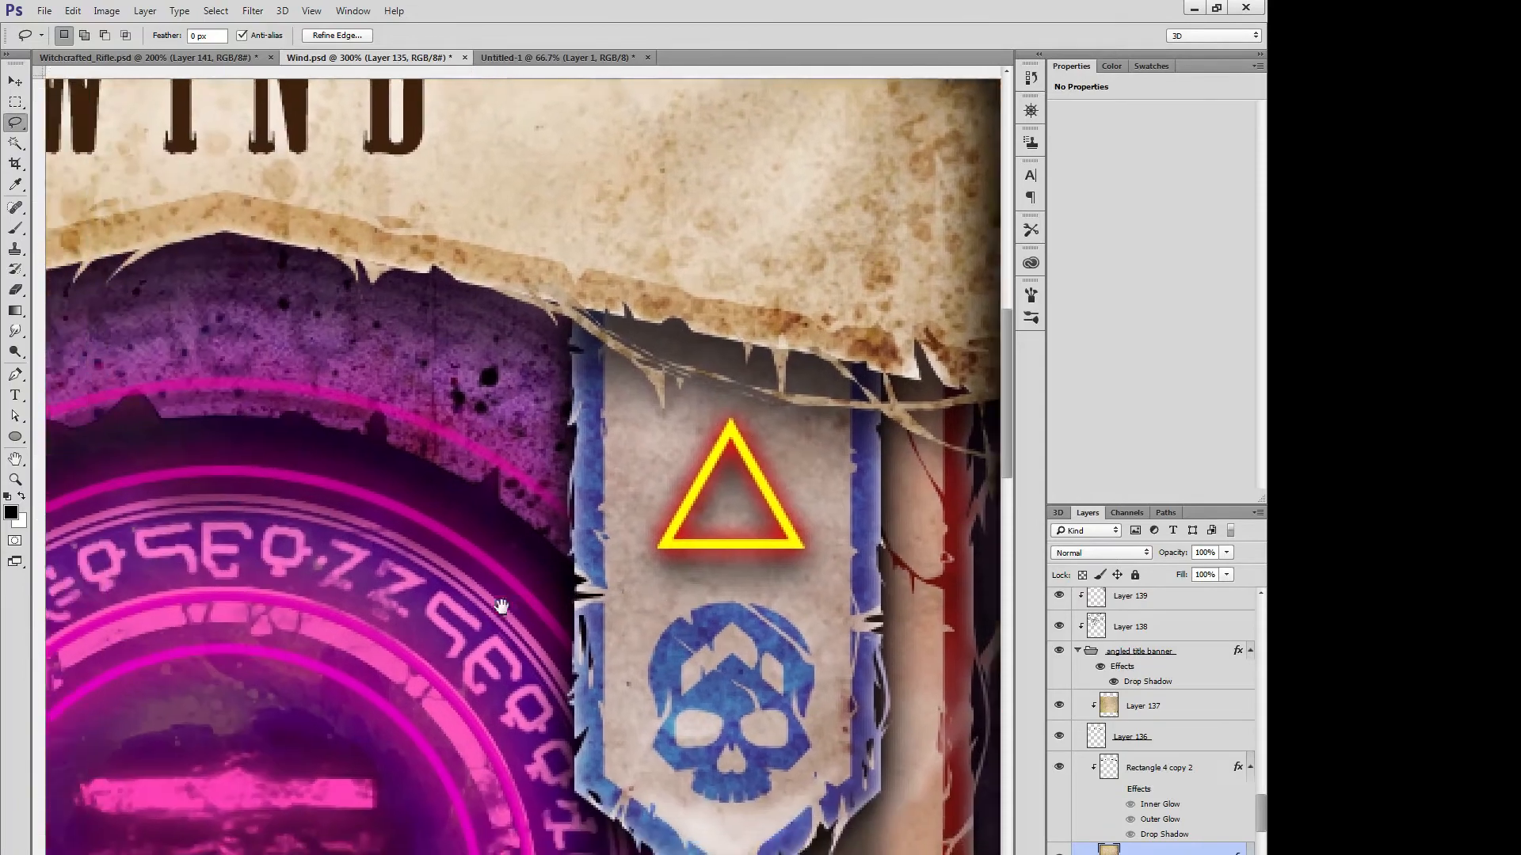
pyautogui.hotkey('ctrl', '-')
pyautogui.hotkey('ctrl', '-')
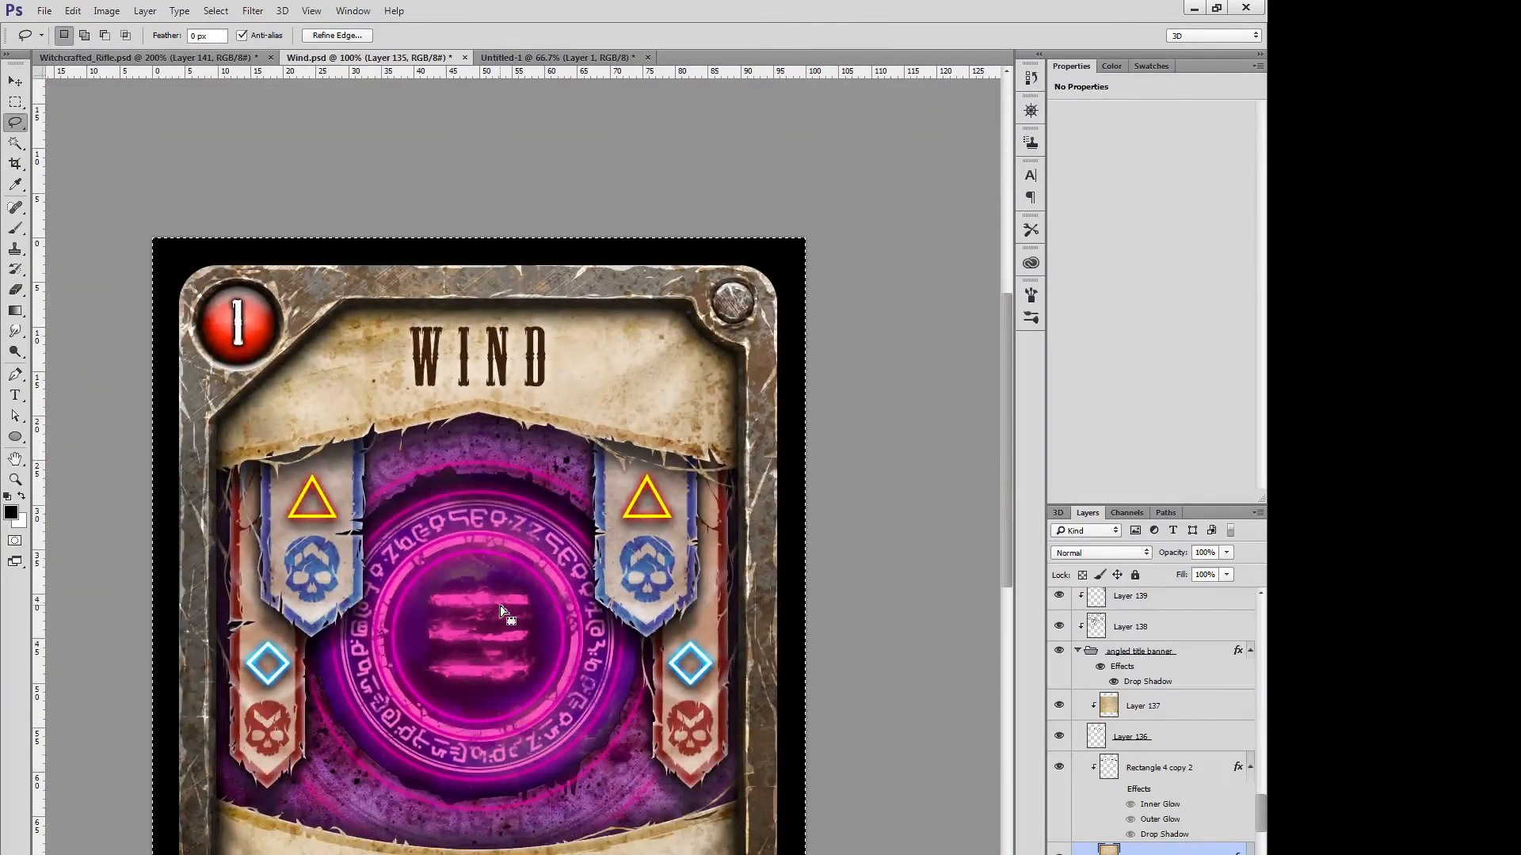
# Step: Return to Witchcrafted_Rifle.psd and fill a lassoed sagging strand on Layer 148 below "RIFLE"
pyautogui.hotkey('ctrl', 'shift', 'Tab')
pyautogui.moveTo(639, 442)
pyautogui.mouseDown()
pyautogui.moveTo(594, 633)
pyautogui.moveTo(451, 644)
pyautogui.mouseUp()
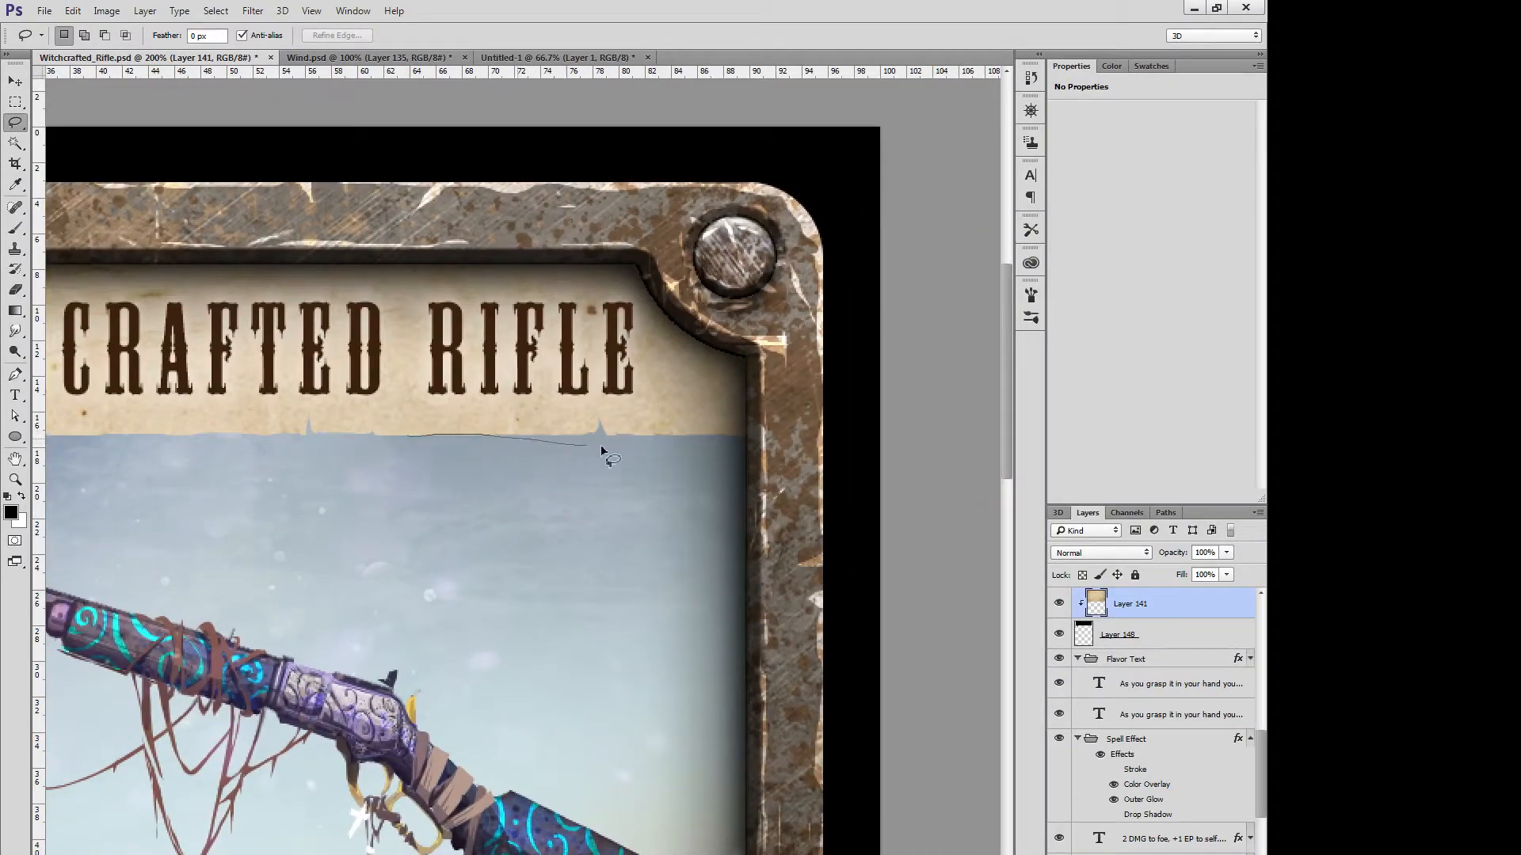
pyautogui.moveTo(385, 438)
pyautogui.mouseDown()
pyautogui.moveTo(579, 450)
pyautogui.moveTo(691, 435)
pyautogui.mouseUp()
pyautogui.moveTo(546, 445); pyautogui.dragTo(329, 444)
pyautogui.click(1224, 642)
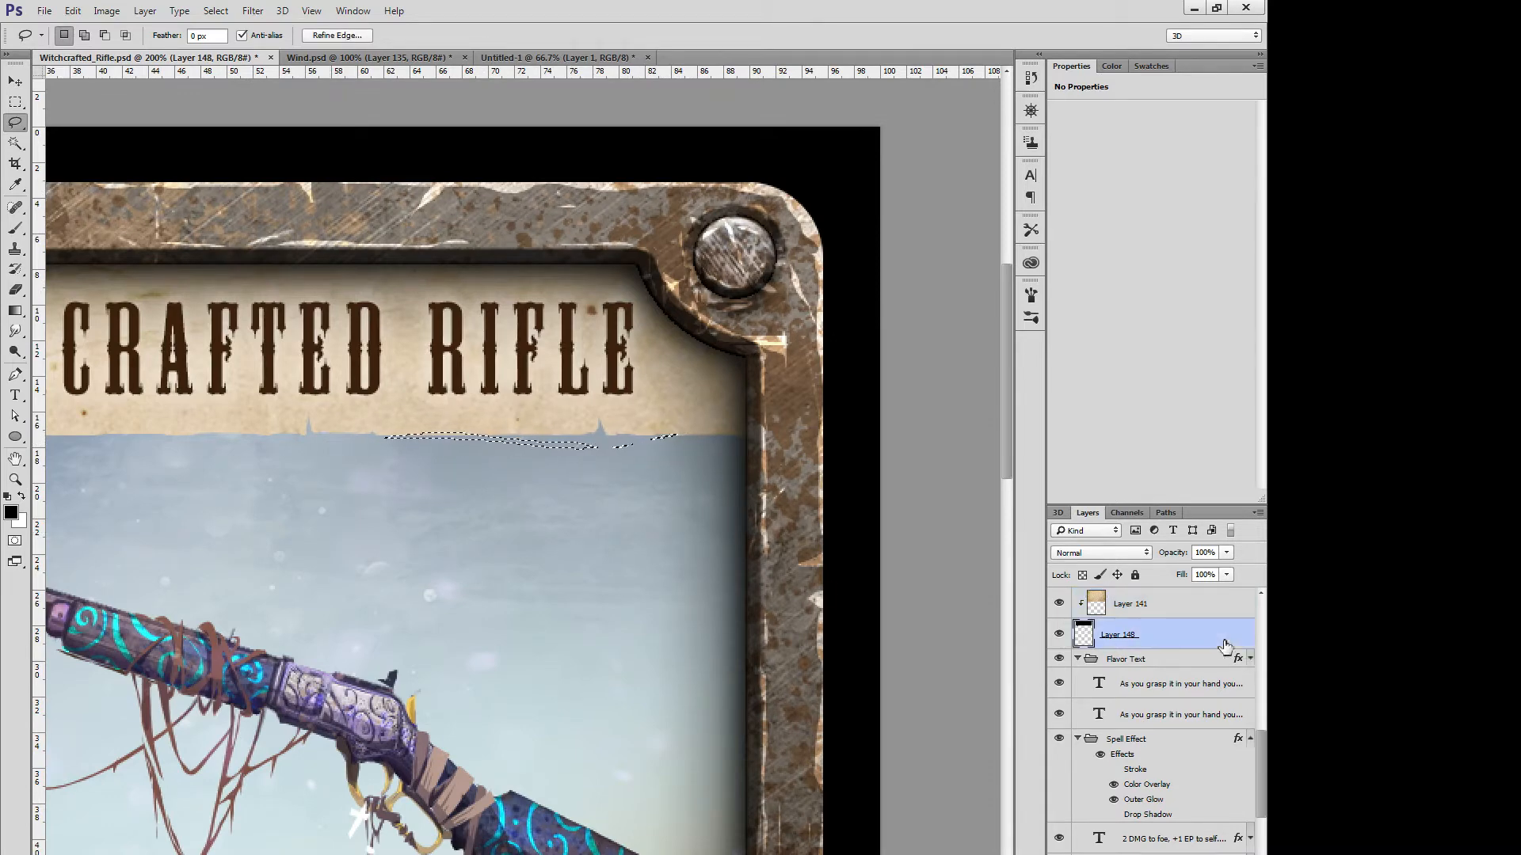
pyautogui.hotkey('alt', 'BackSpace')
pyautogui.hotkey('ctrl', 'd')
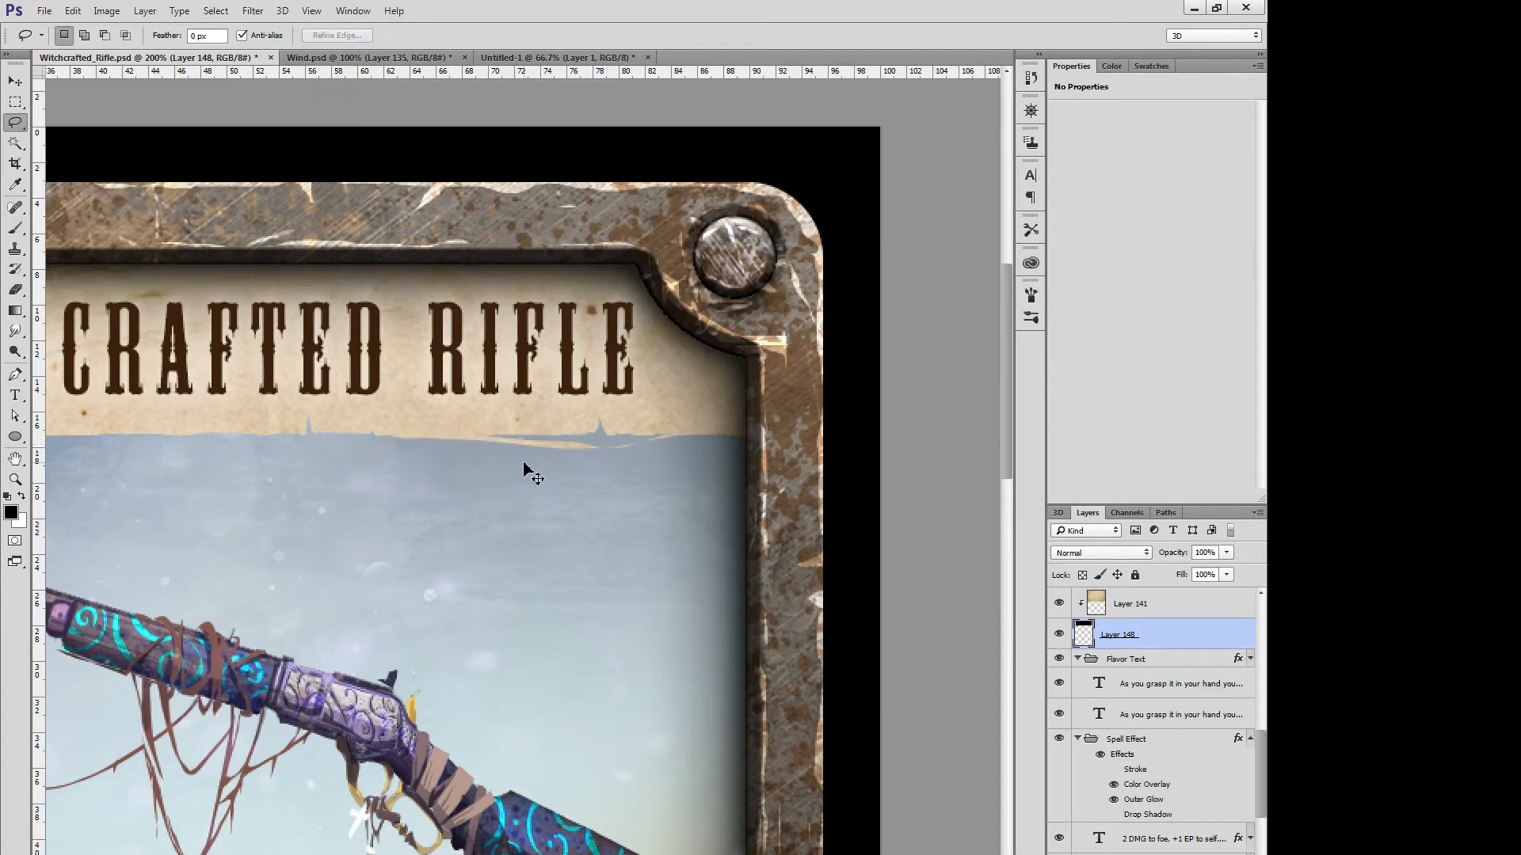
# Step: Trim the new strand below "RIFLE" to a thin, irregular shape and add a pointed tip near its right end
pyautogui.moveTo(591, 448)
pyautogui.mouseDown()
pyautogui.moveTo(663, 438)
pyautogui.moveTo(578, 452)
pyautogui.moveTo(469, 438)
pyautogui.mouseUp()
pyautogui.press('Delete')
pyautogui.hotkey('ctrl', 'd')
pyautogui.moveTo(645, 446)
pyautogui.mouseDown()
pyautogui.moveTo(625, 474)
pyautogui.moveTo(620, 451)
pyautogui.moveTo(671, 448)
pyautogui.moveTo(631, 463)
pyautogui.moveTo(670, 434)
pyautogui.mouseUp()
pyautogui.moveTo(404, 438)
pyautogui.mouseDown()
pyautogui.moveTo(489, 442)
pyautogui.moveTo(402, 439)
pyautogui.moveTo(488, 441)
pyautogui.moveTo(420, 435)
pyautogui.mouseUp()
pyautogui.press('Delete')
pyautogui.hotkey('ctrl', 'd')
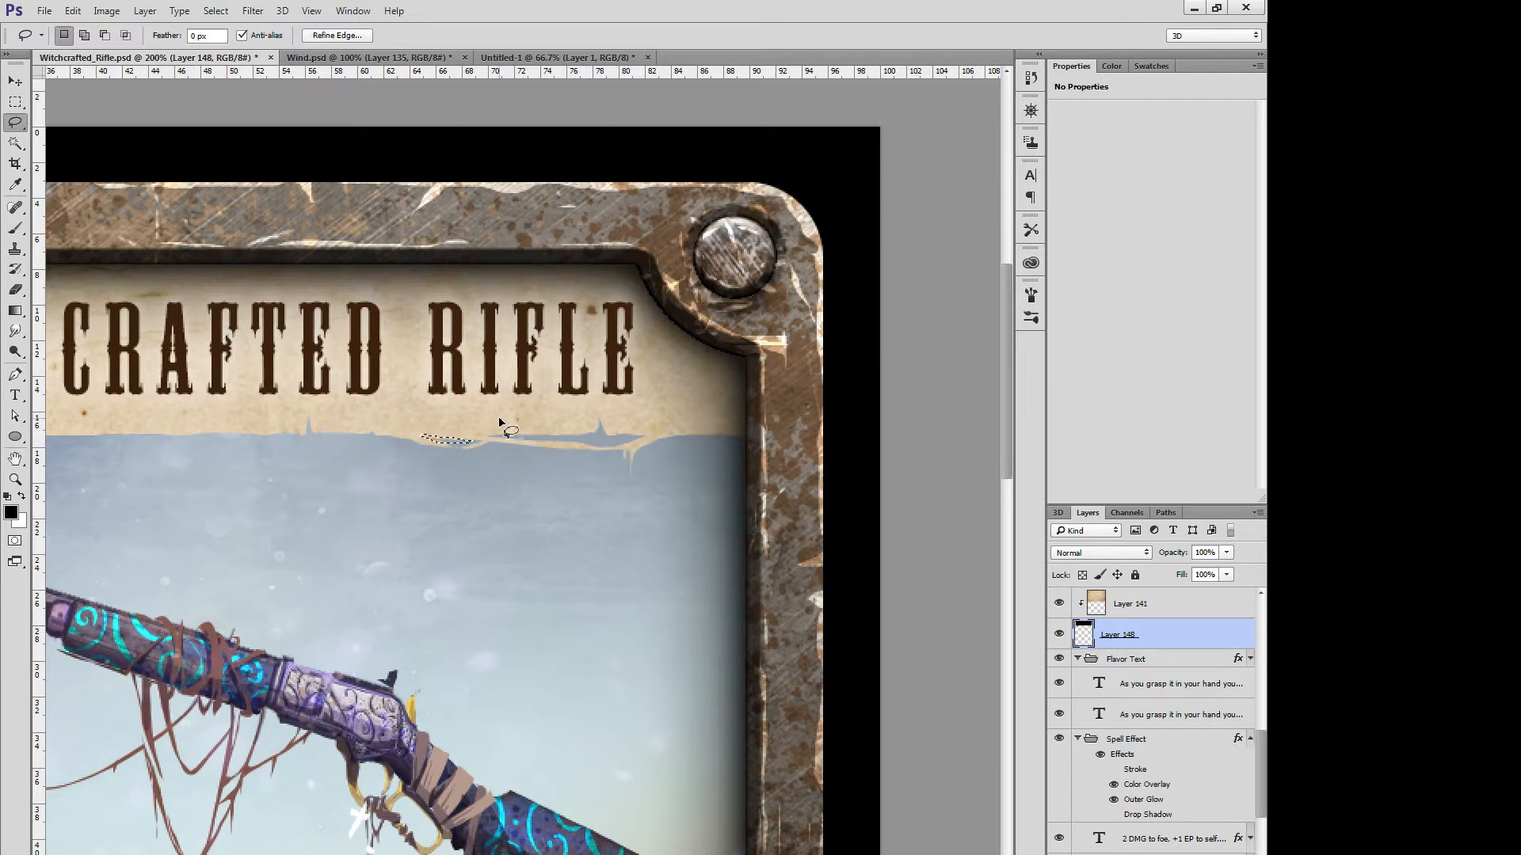
# Step: Refine the left end of the strand below "RIFLE" and fill a long pointed shred hanging from it
pyautogui.click(501, 425)
pyautogui.moveTo(426, 440); pyautogui.dragTo(420, 438)
pyautogui.click(615, 366)
pyautogui.moveTo(419, 447)
pyautogui.mouseDown()
pyautogui.moveTo(415, 485)
pyautogui.moveTo(407, 422)
pyautogui.mouseUp()
pyautogui.hotkey('alt', 'BackSpace')
pyautogui.hotkey('ctrl', 'd')
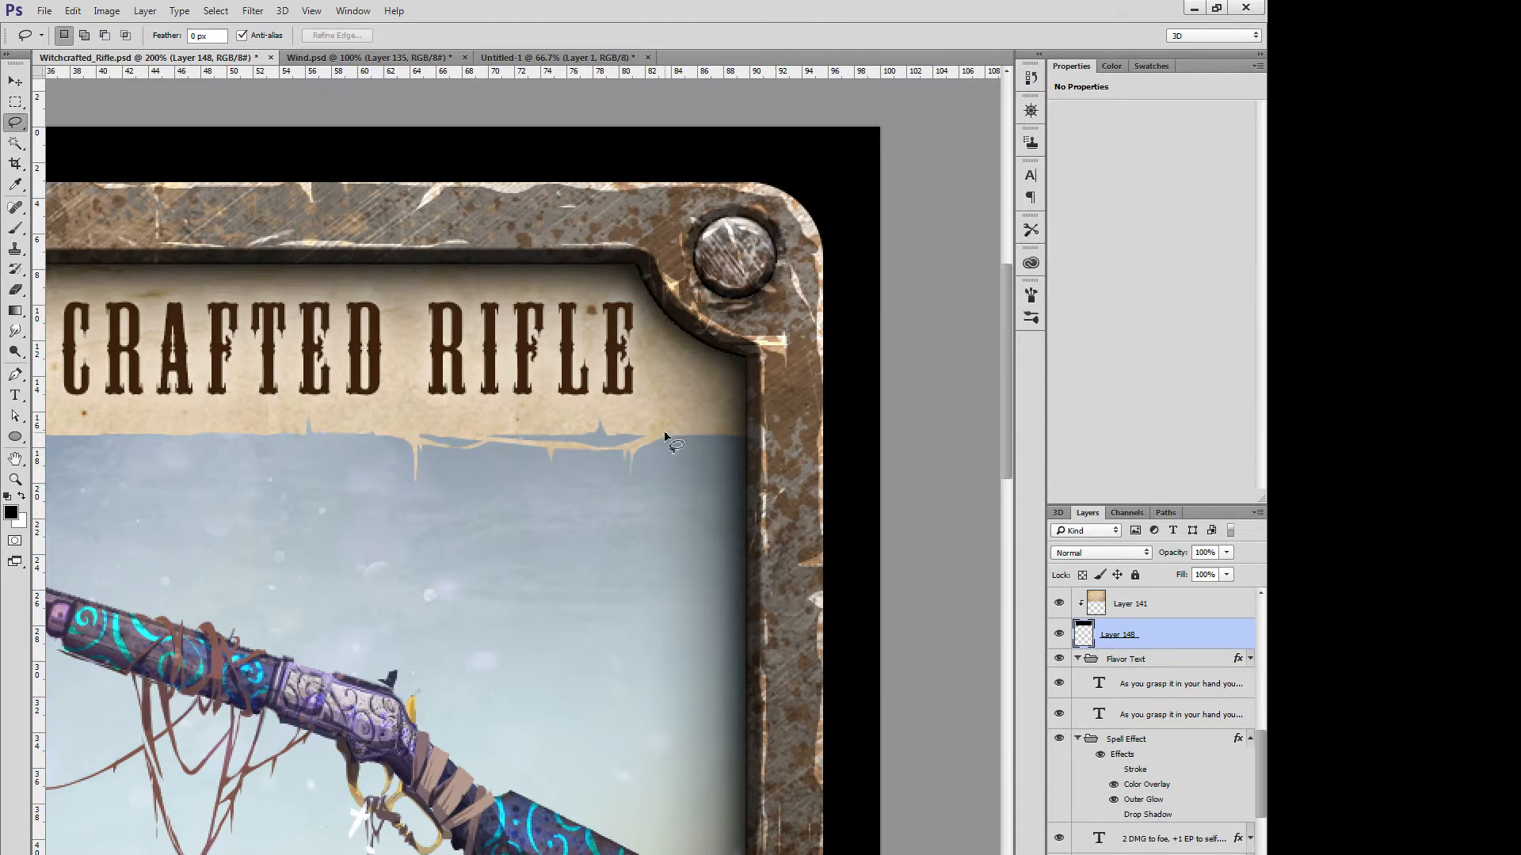
# Step: Lasso and fill another thin hanging strand between the end of "RIFLE" and the right frame
pyautogui.moveTo(664, 436)
pyautogui.mouseDown()
pyautogui.moveTo(748, 461)
pyautogui.moveTo(731, 440)
pyautogui.moveTo(670, 435)
pyautogui.moveTo(702, 440)
pyautogui.moveTo(751, 506)
pyautogui.moveTo(699, 434)
pyautogui.mouseUp()
pyautogui.hotkey('alt', 'BackSpace')
pyautogui.hotkey('ctrl', 'd')
pyautogui.moveTo(672, 435)
pyautogui.mouseDown()
pyautogui.moveTo(723, 485)
pyautogui.moveTo(773, 500)
pyautogui.moveTo(701, 429)
pyautogui.moveTo(722, 474)
pyautogui.moveTo(713, 412)
pyautogui.moveTo(721, 485)
pyautogui.moveTo(705, 490)
pyautogui.moveTo(704, 438)
pyautogui.moveTo(665, 448)
pyautogui.mouseUp()
pyautogui.hotkey('ctrl', 'd')
pyautogui.hotkey('ctrl', 'd')
pyautogui.hotkey('ctrl', 'd')
pyautogui.hotkey('ctrl', 'd')
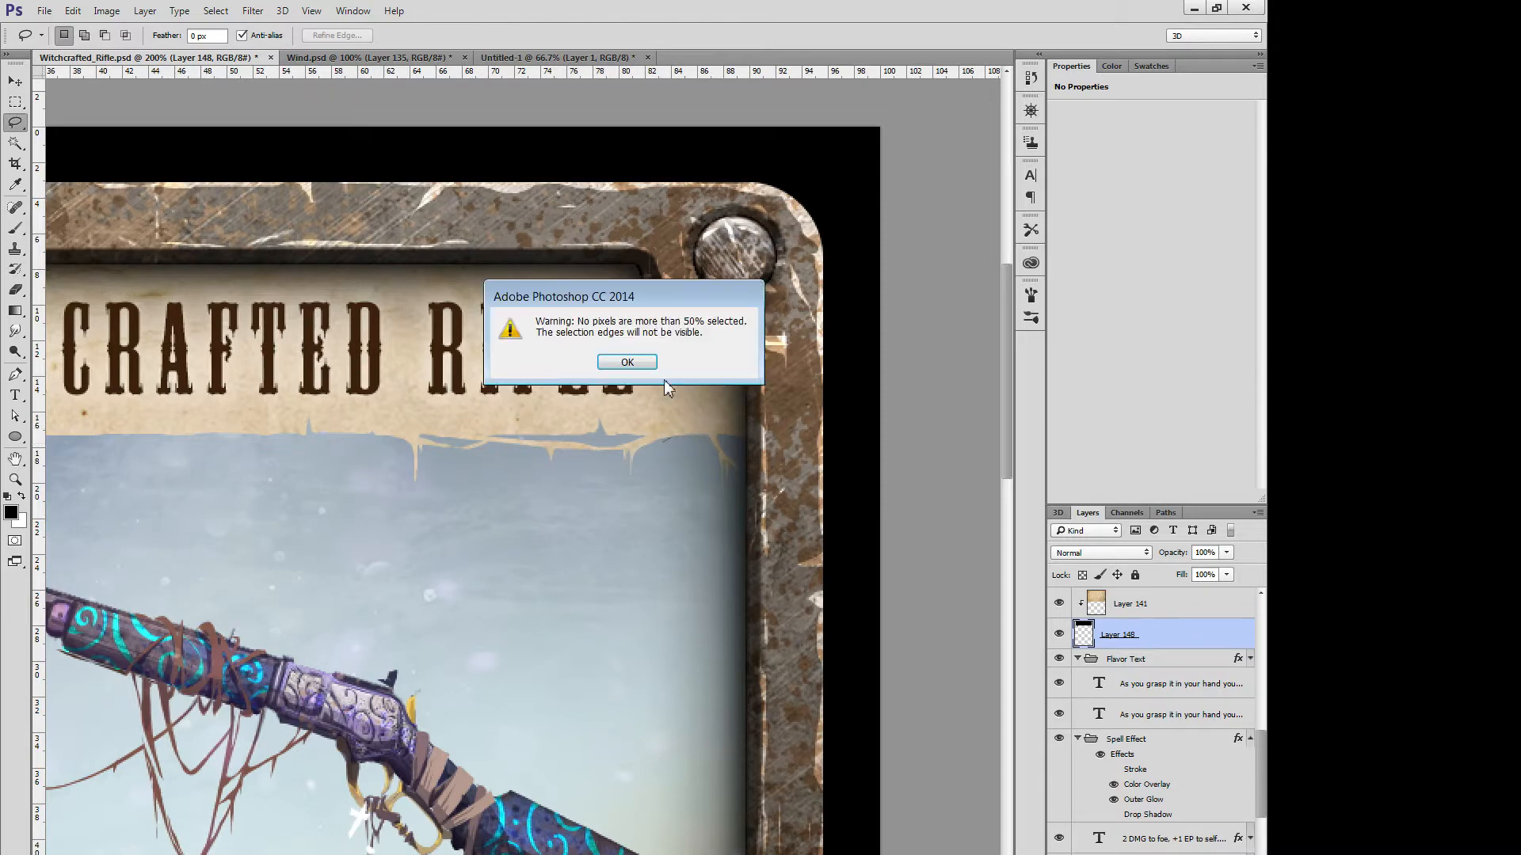
# Step: Cut small pointed nicks into the banner's torn edge between the end of "RIFLE" and the right frame
pyautogui.press('Return')
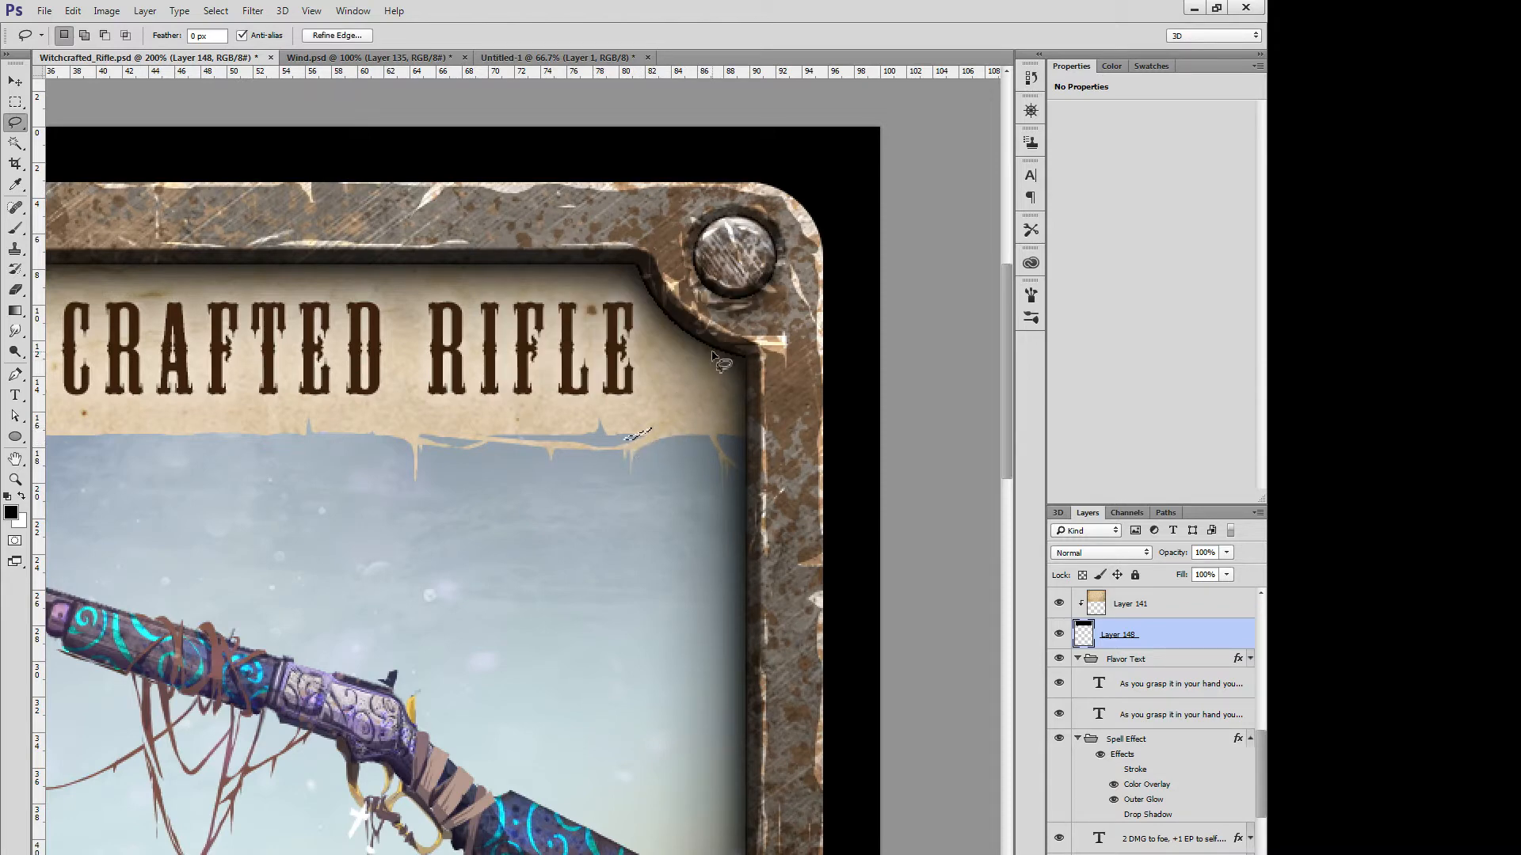
pyautogui.hotkey('ctrl', 'd')
pyautogui.moveTo(650, 449)
pyautogui.mouseDown()
pyautogui.moveTo(677, 432)
pyautogui.moveTo(706, 443)
pyautogui.moveTo(707, 428)
pyautogui.mouseUp()
pyautogui.press('Delete')
pyautogui.hotkey('ctrl', 'd')
pyautogui.press('Delete')
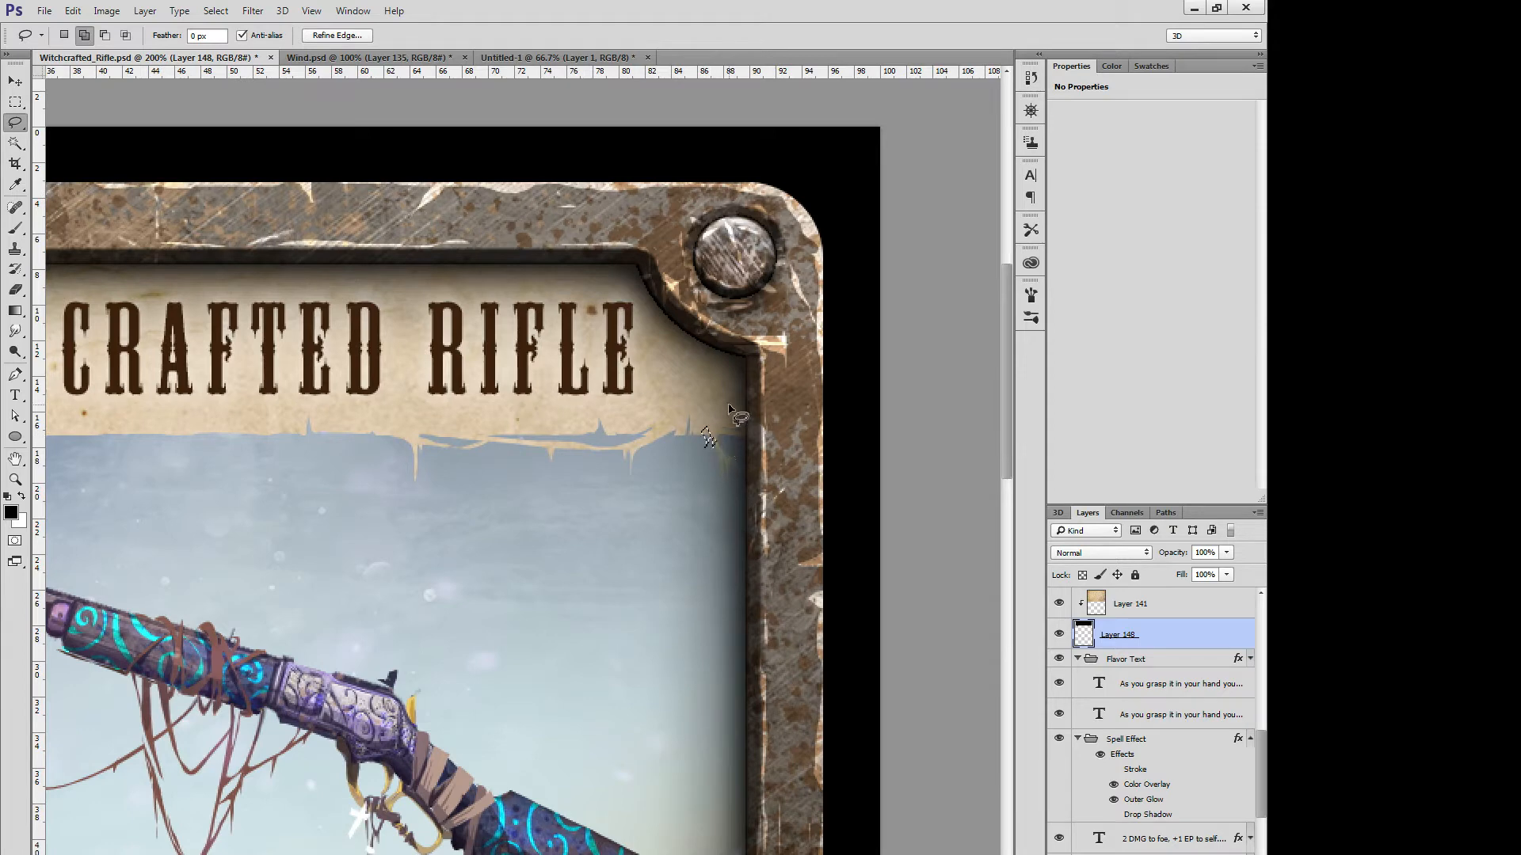
pyautogui.hotkey('ctrl', 'd')
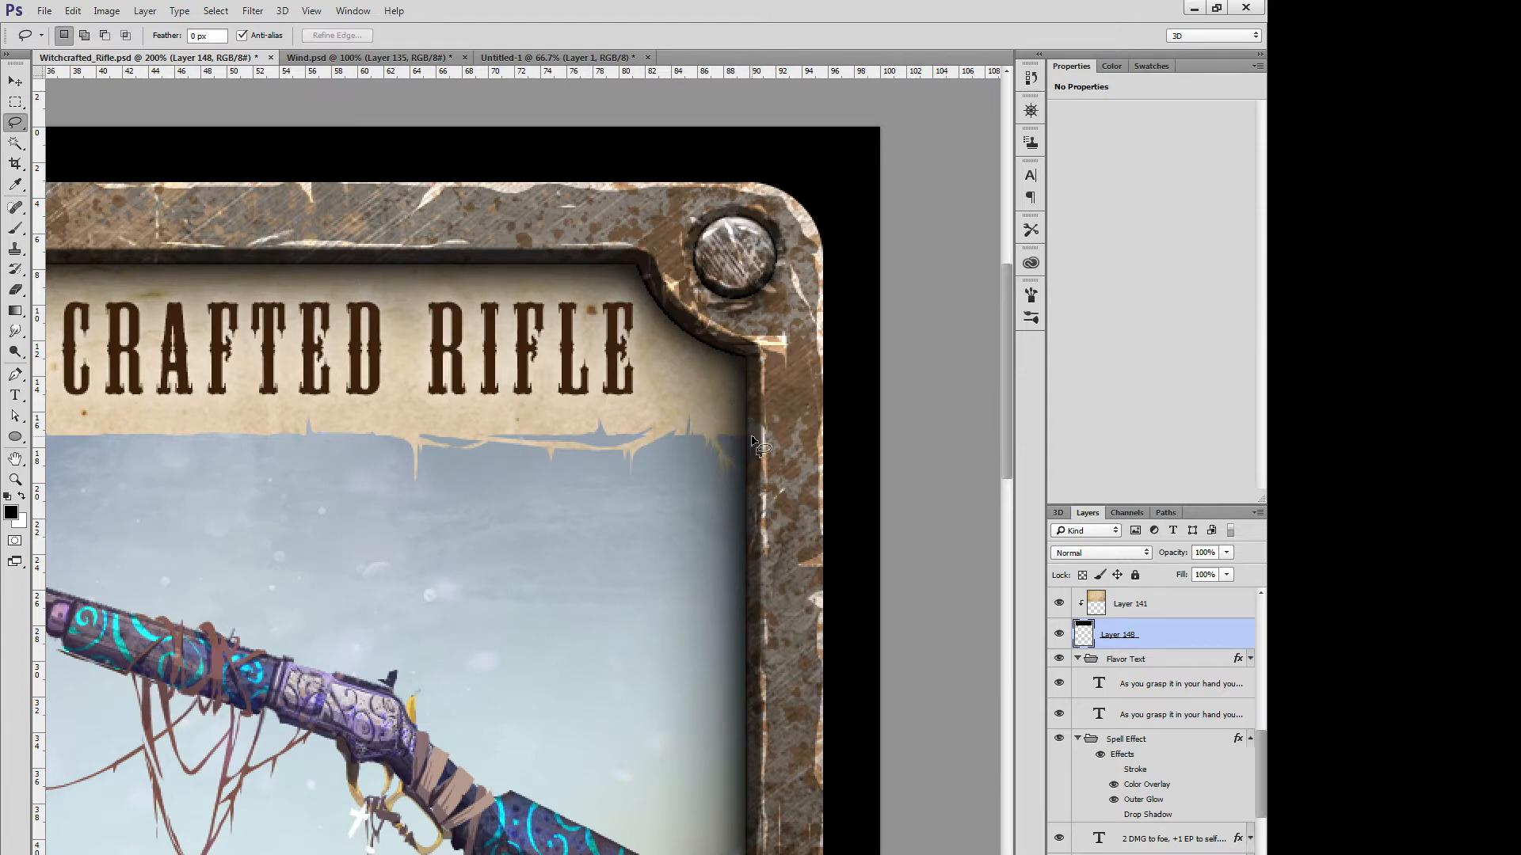
# Step: Cut further tiny nicks into the torn edge right beside the right frame
pyautogui.moveTo(719, 434)
pyautogui.mouseDown()
pyautogui.moveTo(745, 418)
pyautogui.moveTo(744, 442)
pyautogui.moveTo(758, 442)
pyautogui.moveTo(727, 434)
pyautogui.mouseUp()
pyautogui.press('Delete')
pyautogui.hotkey('ctrl', 'd')
pyautogui.press('Delete')
pyautogui.hotkey('ctrl', 'd')
pyautogui.press('Delete')
pyautogui.hotkey('ctrl', 'd')
# Step: Cut small irregular nicks into the torn edge below "WITCHCRAFTED", from the "H" to the final "D"
pyautogui.moveTo(484, 721); pyautogui.dragTo(833, 687)
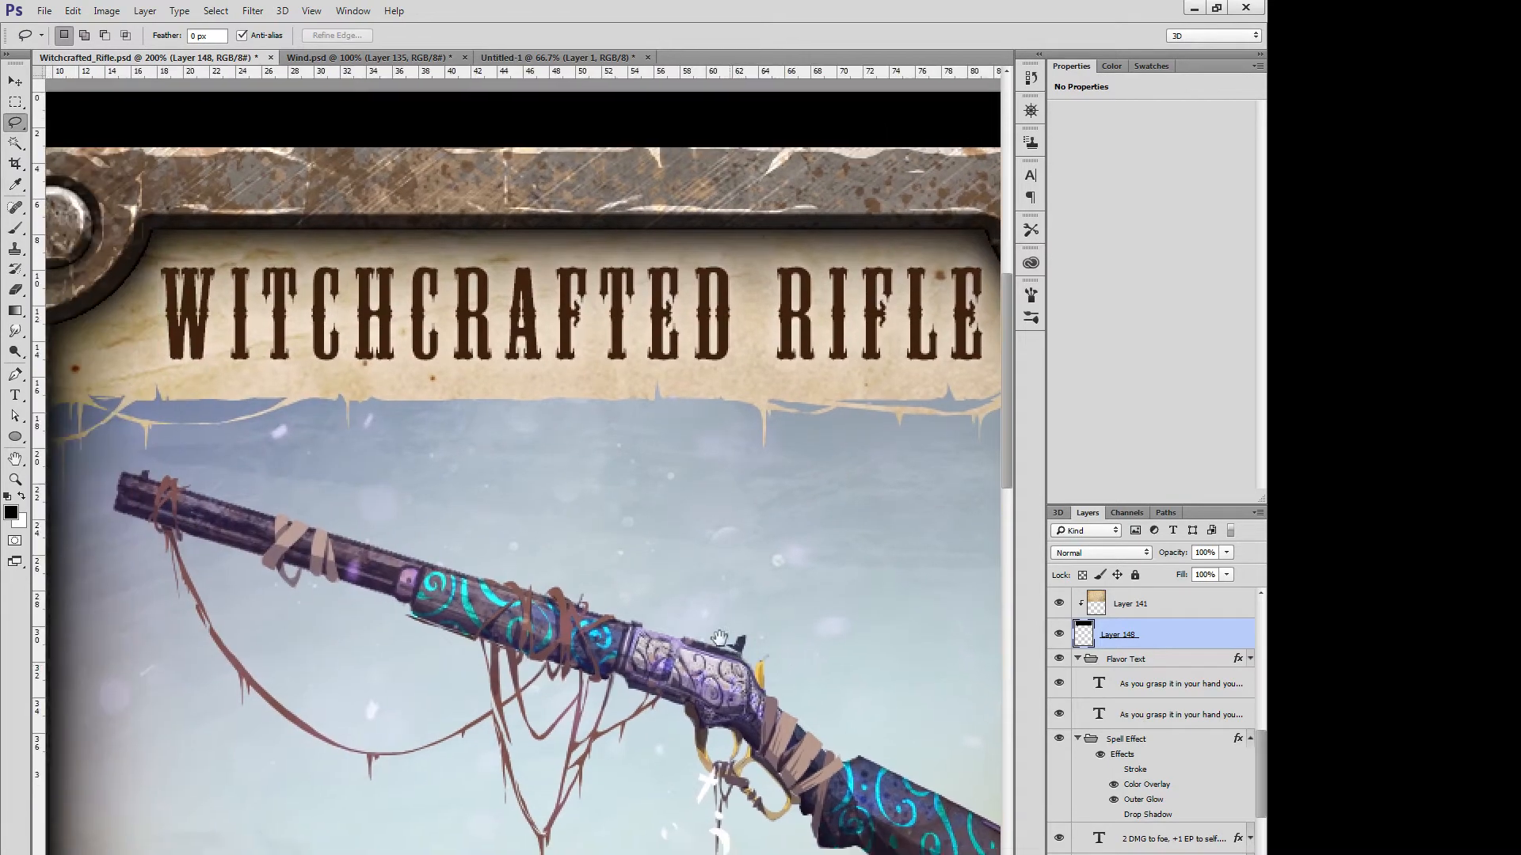
pyautogui.moveTo(530, 400)
pyautogui.mouseDown()
pyautogui.moveTo(495, 409)
pyautogui.moveTo(509, 401)
pyautogui.mouseUp()
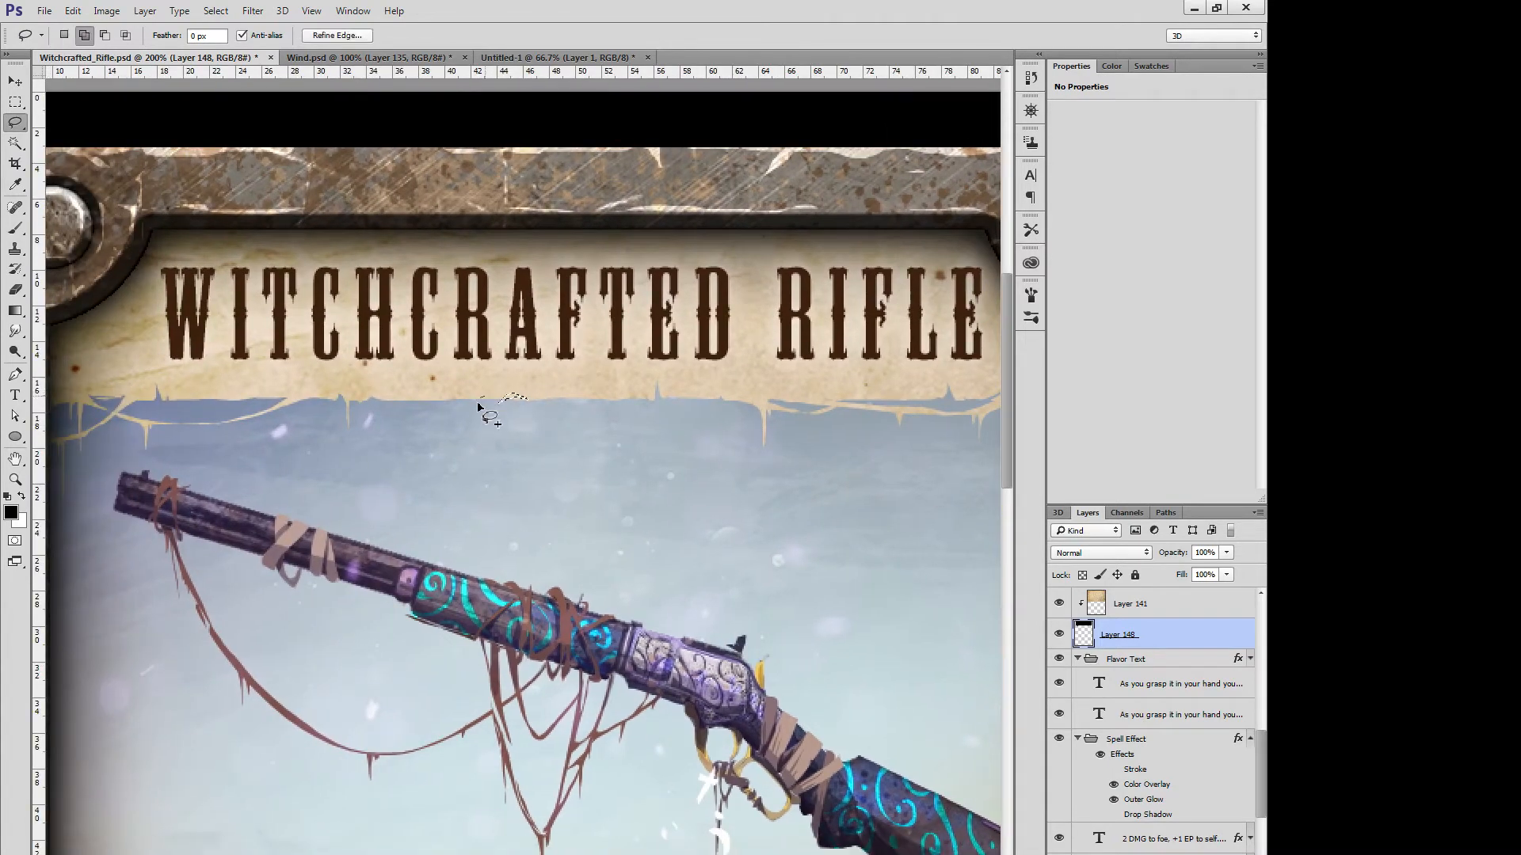
pyautogui.moveTo(387, 399); pyautogui.dragTo(397, 402)
pyautogui.press('Delete')
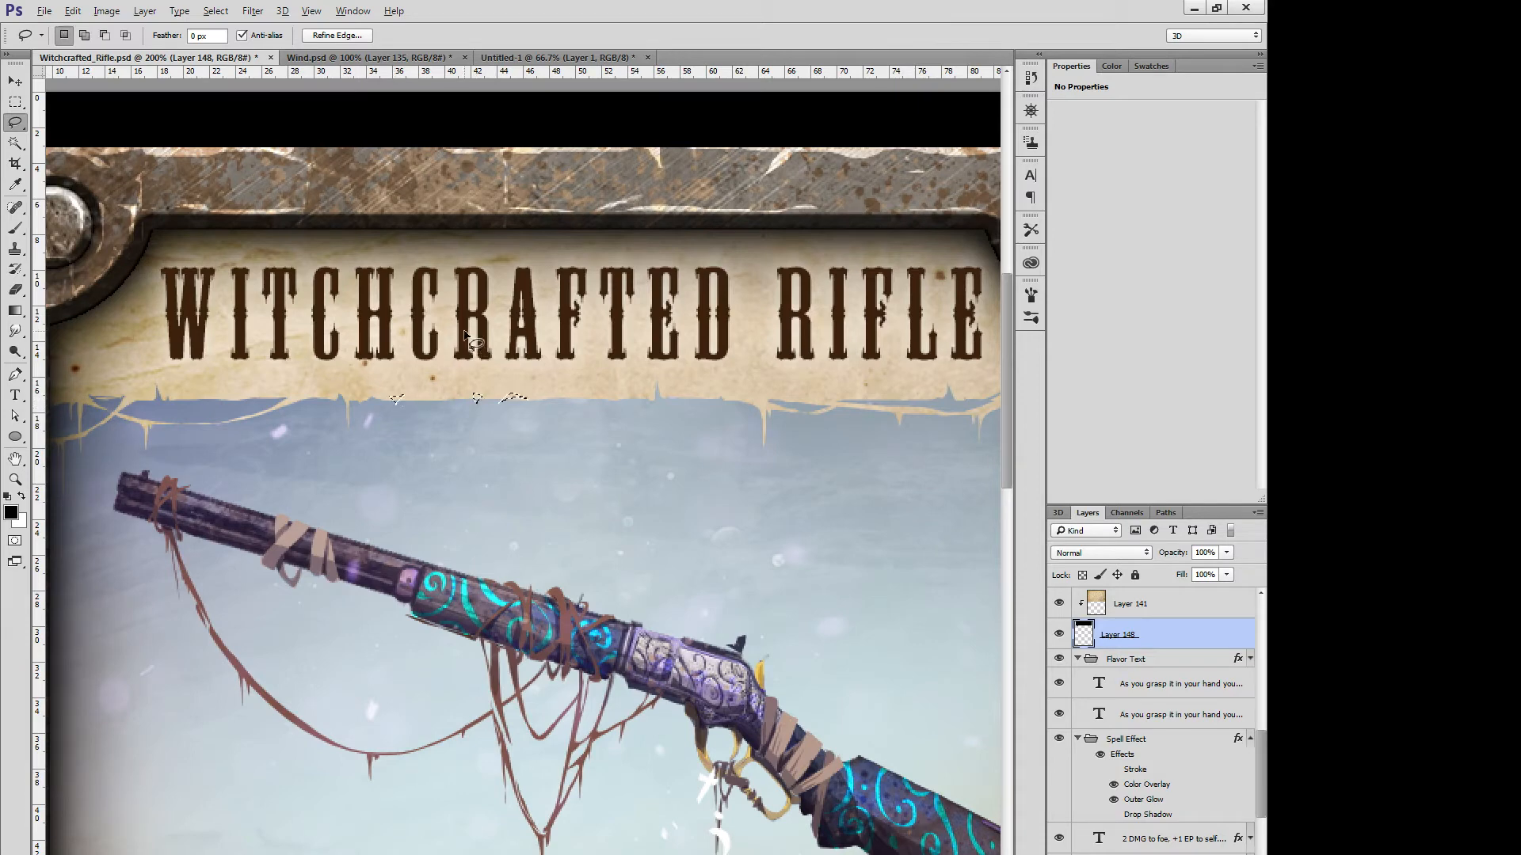
pyautogui.hotkey('ctrl', 'd')
pyautogui.moveTo(465, 400)
pyautogui.mouseDown()
pyautogui.moveTo(412, 409)
pyautogui.moveTo(440, 392)
pyautogui.mouseUp()
pyautogui.press('Delete')
pyautogui.hotkey('ctrl', 'd')
pyautogui.moveTo(647, 400)
pyautogui.mouseDown()
pyautogui.moveTo(689, 411)
pyautogui.moveTo(712, 398)
pyautogui.mouseUp()
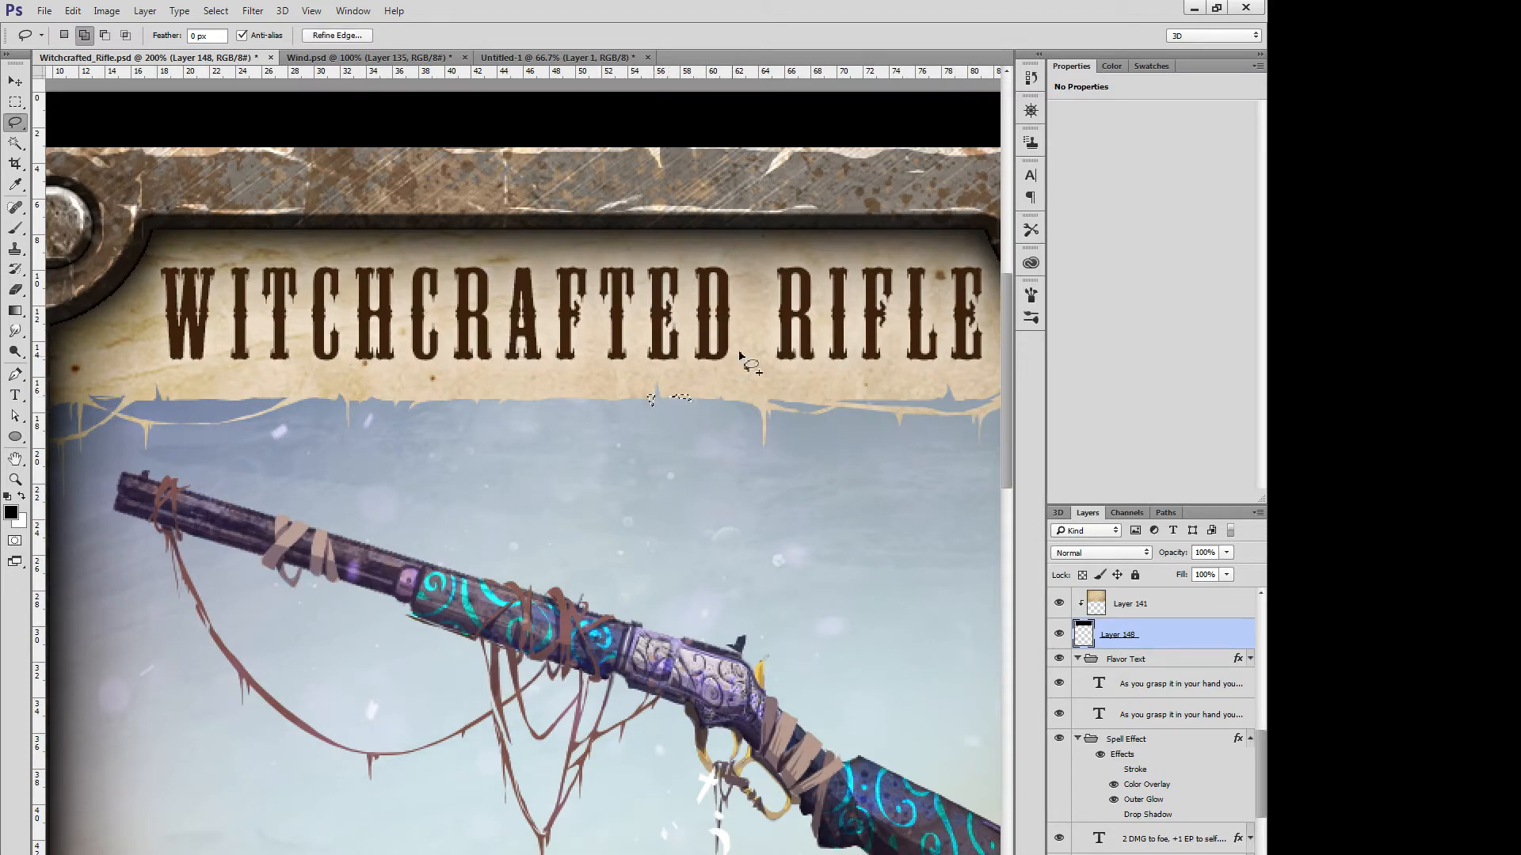
pyautogui.press('Delete')
pyautogui.hotkey('ctrl', 'd')
# Step: Lasso a shallow, thin sagging strand along the torn edge below "CRAFT" and fill it
pyautogui.moveTo(597, 651)
pyautogui.mouseDown()
pyautogui.moveTo(722, 667)
pyautogui.moveTo(580, 631)
pyautogui.mouseUp()
pyautogui.moveTo(597, 379)
pyautogui.mouseDown()
pyautogui.moveTo(422, 381)
pyautogui.moveTo(588, 380)
pyautogui.moveTo(489, 393)
pyautogui.moveTo(417, 381)
pyautogui.moveTo(586, 382)
pyautogui.mouseUp()
pyautogui.hotkey('ctrl', 'x')
pyautogui.hotkey('ctrl', 'x')
pyautogui.moveTo(480, 392)
pyautogui.mouseDown()
pyautogui.moveTo(409, 380)
pyautogui.moveTo(463, 388)
pyautogui.mouseUp()
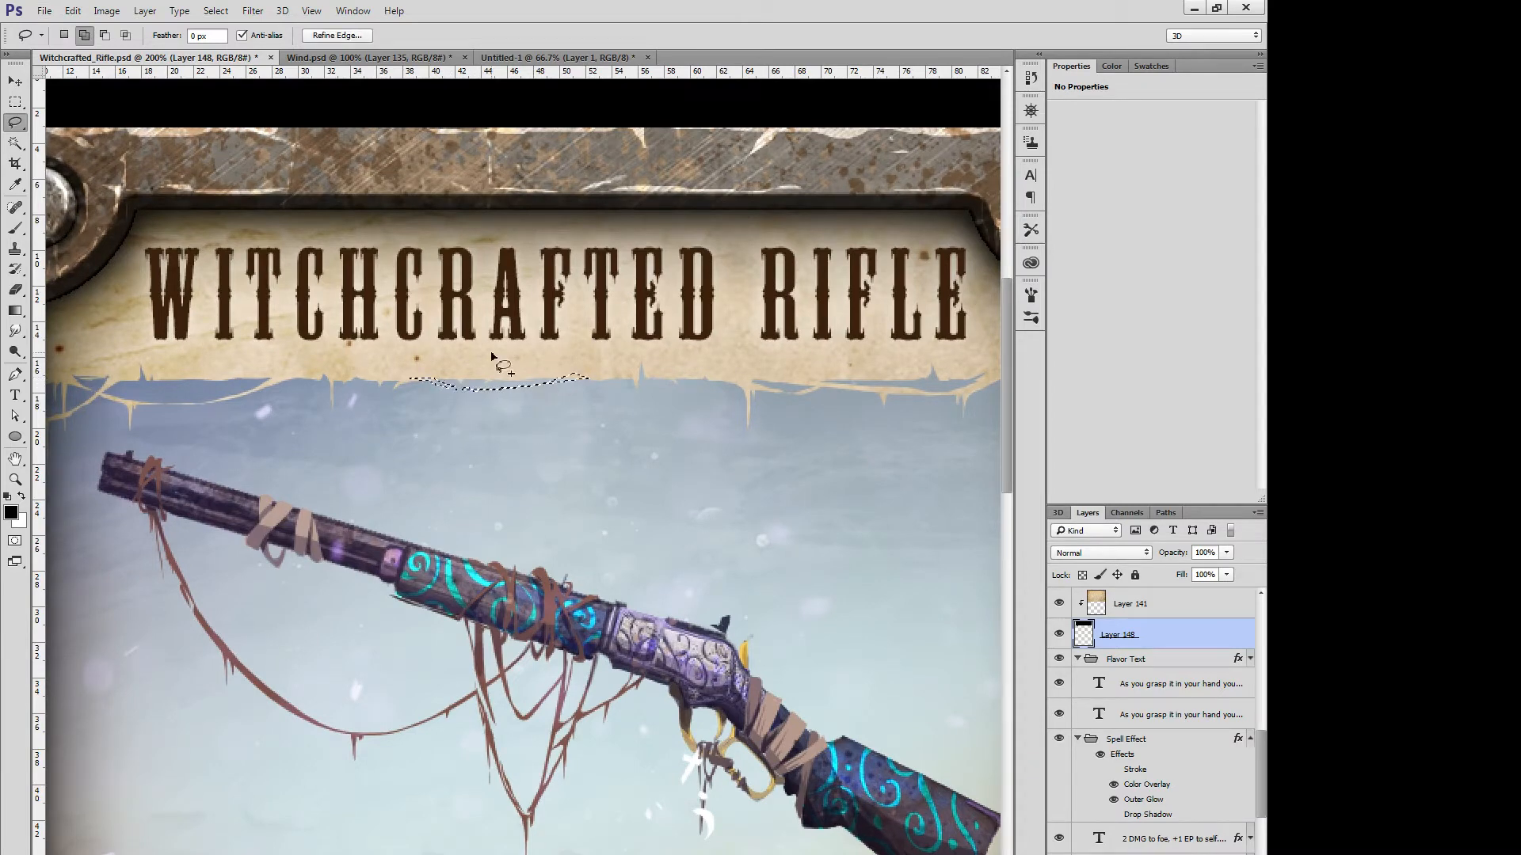
pyautogui.hotkey('alt', 'BackSpace')
pyautogui.hotkey('ctrl', 'd')
# Step: Lasso and fill a second, deeper sagging strand below "WITCHCRAFTED", running from the "H" towards the "T"
pyautogui.hotkey('ctrl', '-')
pyautogui.hotkey('ctrl', '-')
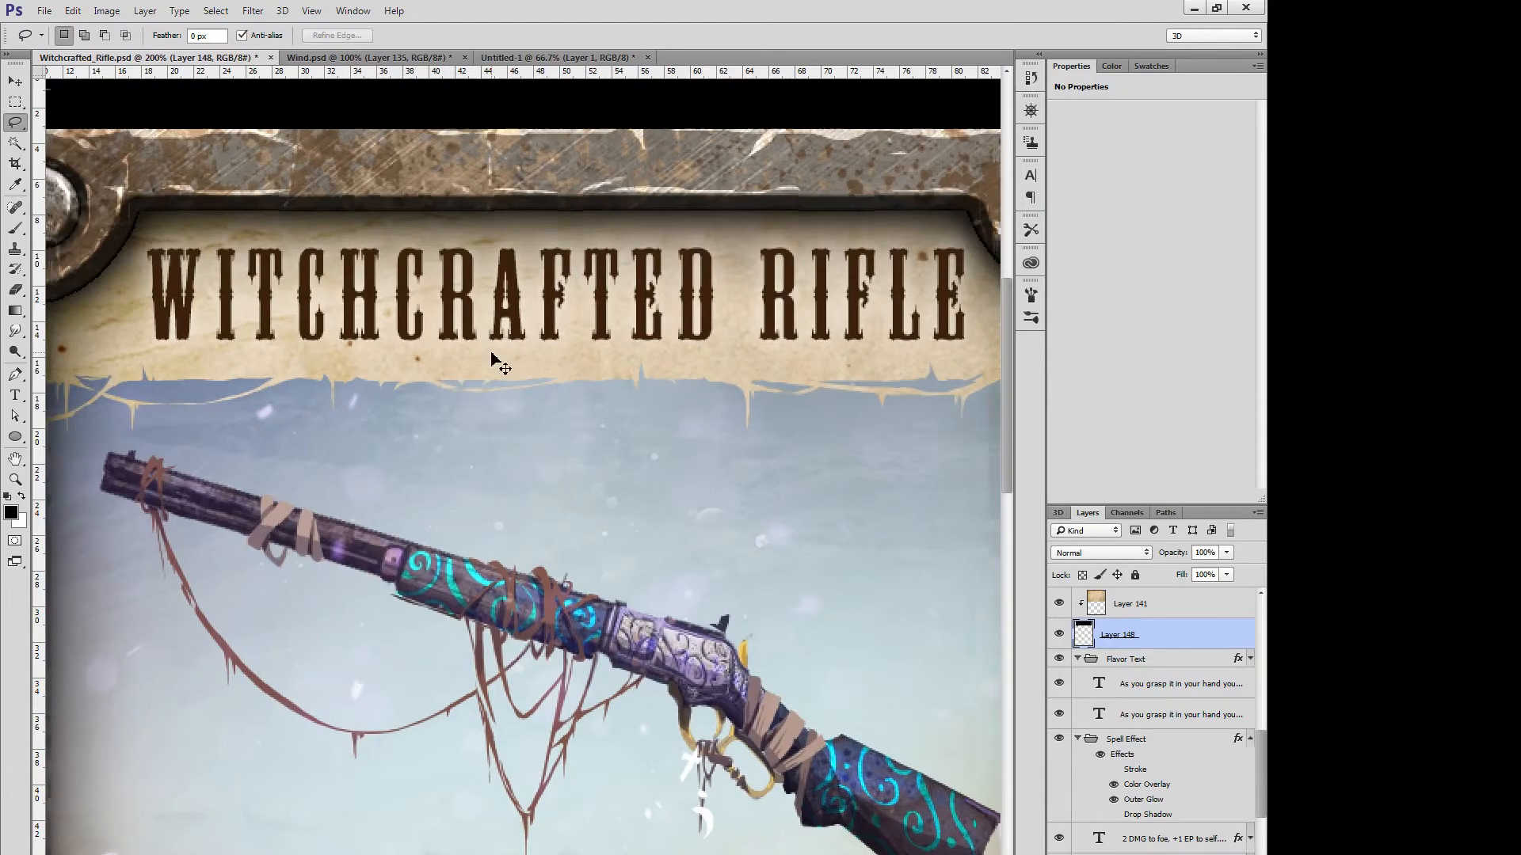
pyautogui.hotkey('ctrl', '+')
pyautogui.hotkey('ctrl', '+')
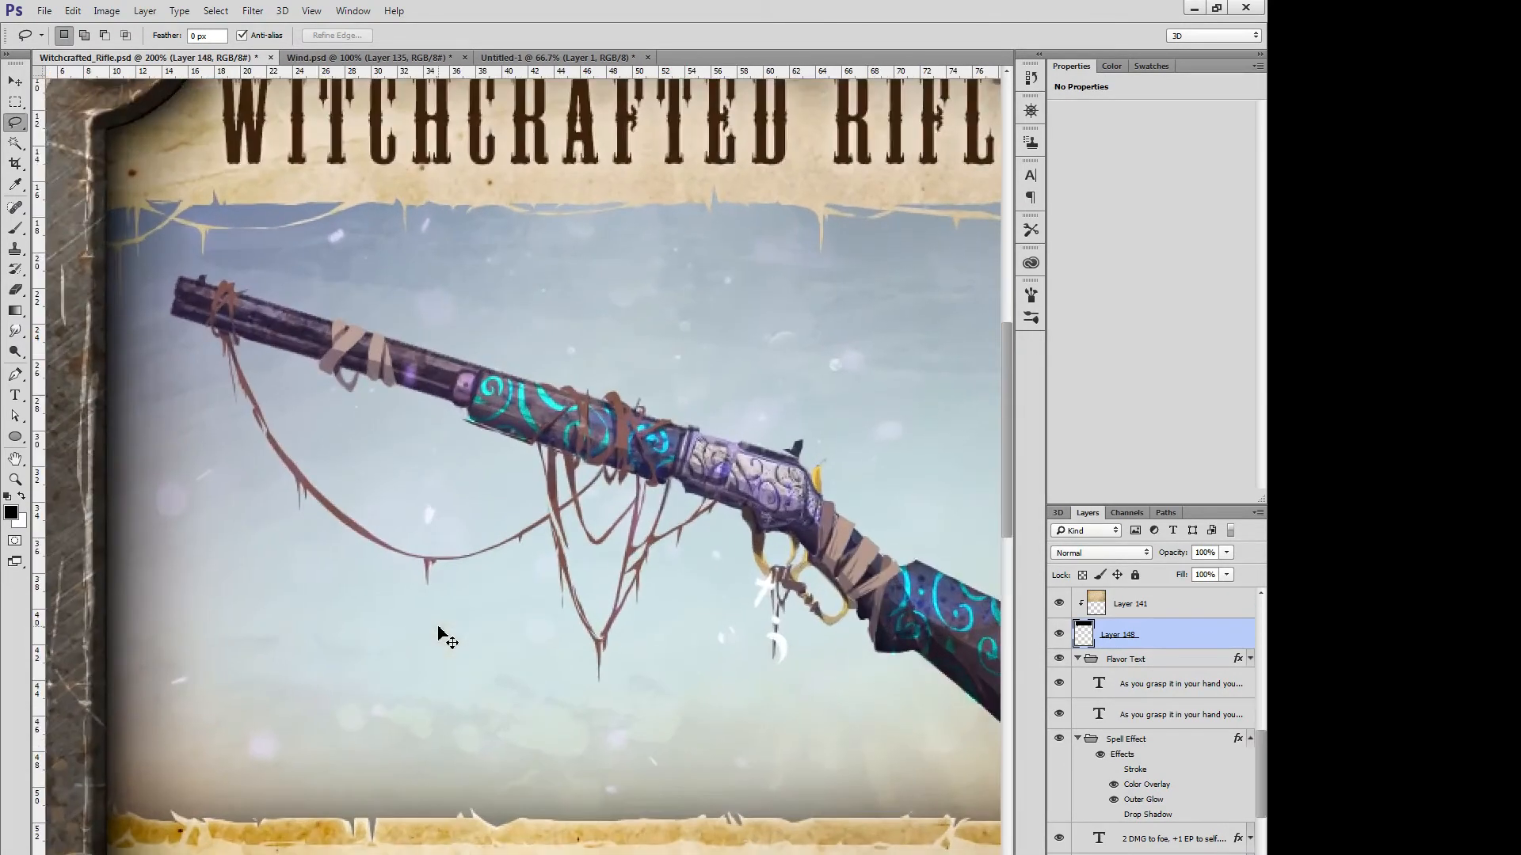
pyautogui.moveTo(485, 571); pyautogui.dragTo(347, 735)
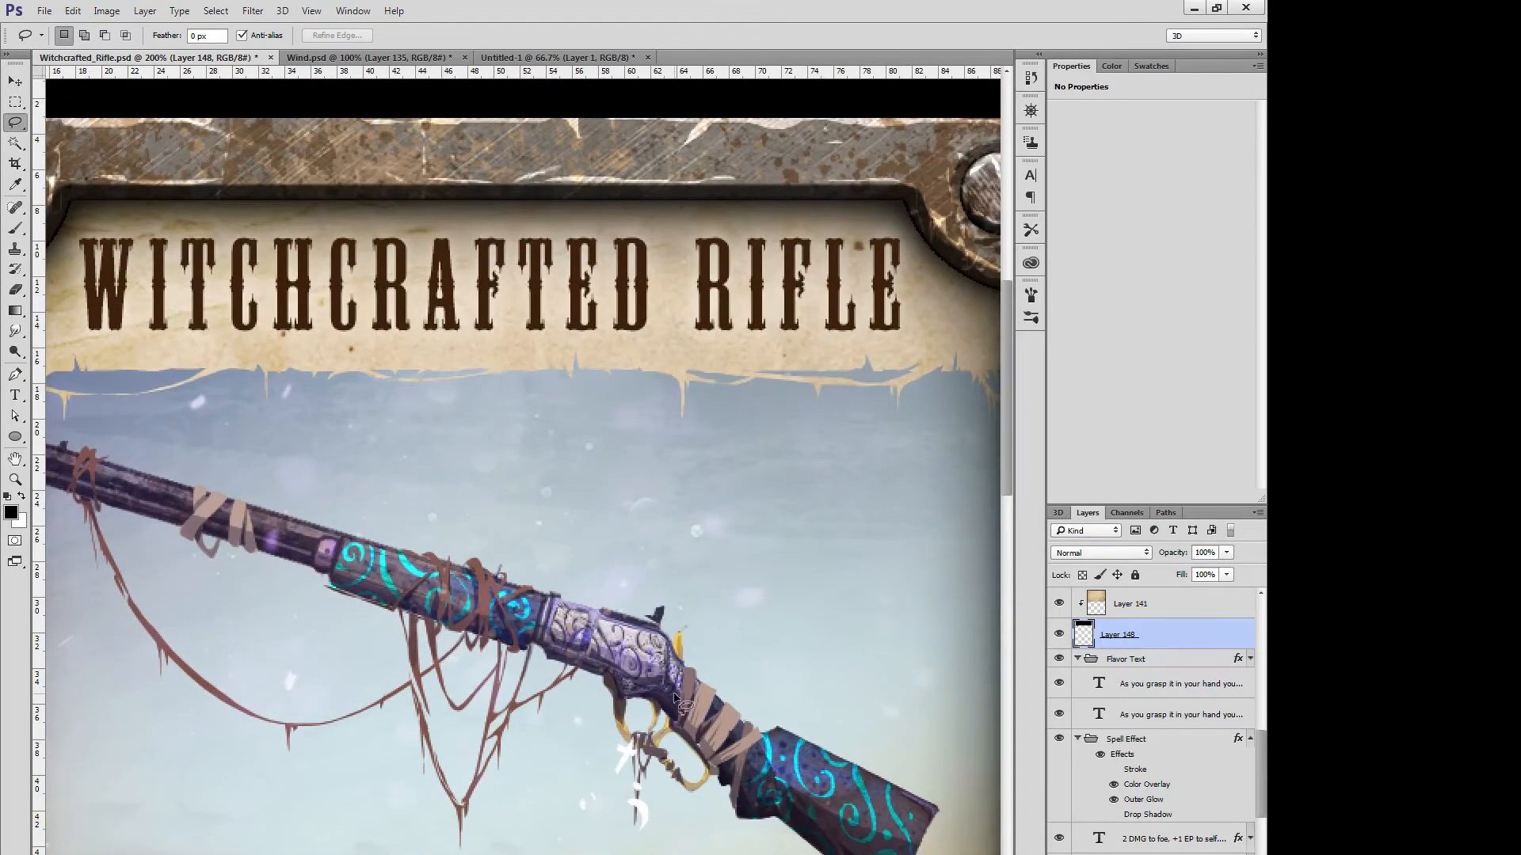
pyautogui.hotkey('ctrl', '-')
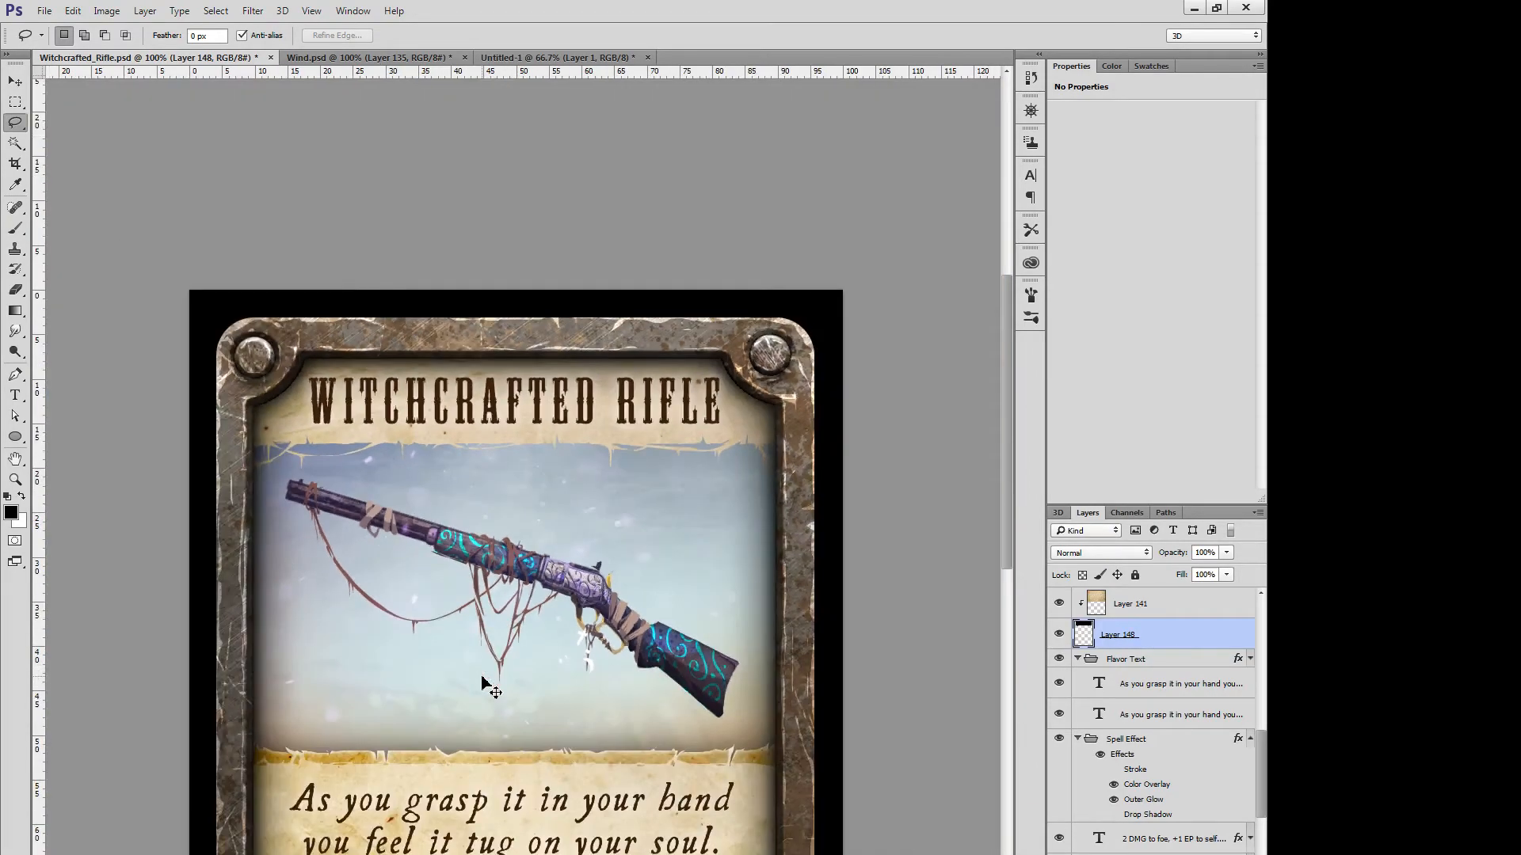
pyautogui.hotkey('ctrl', '+')
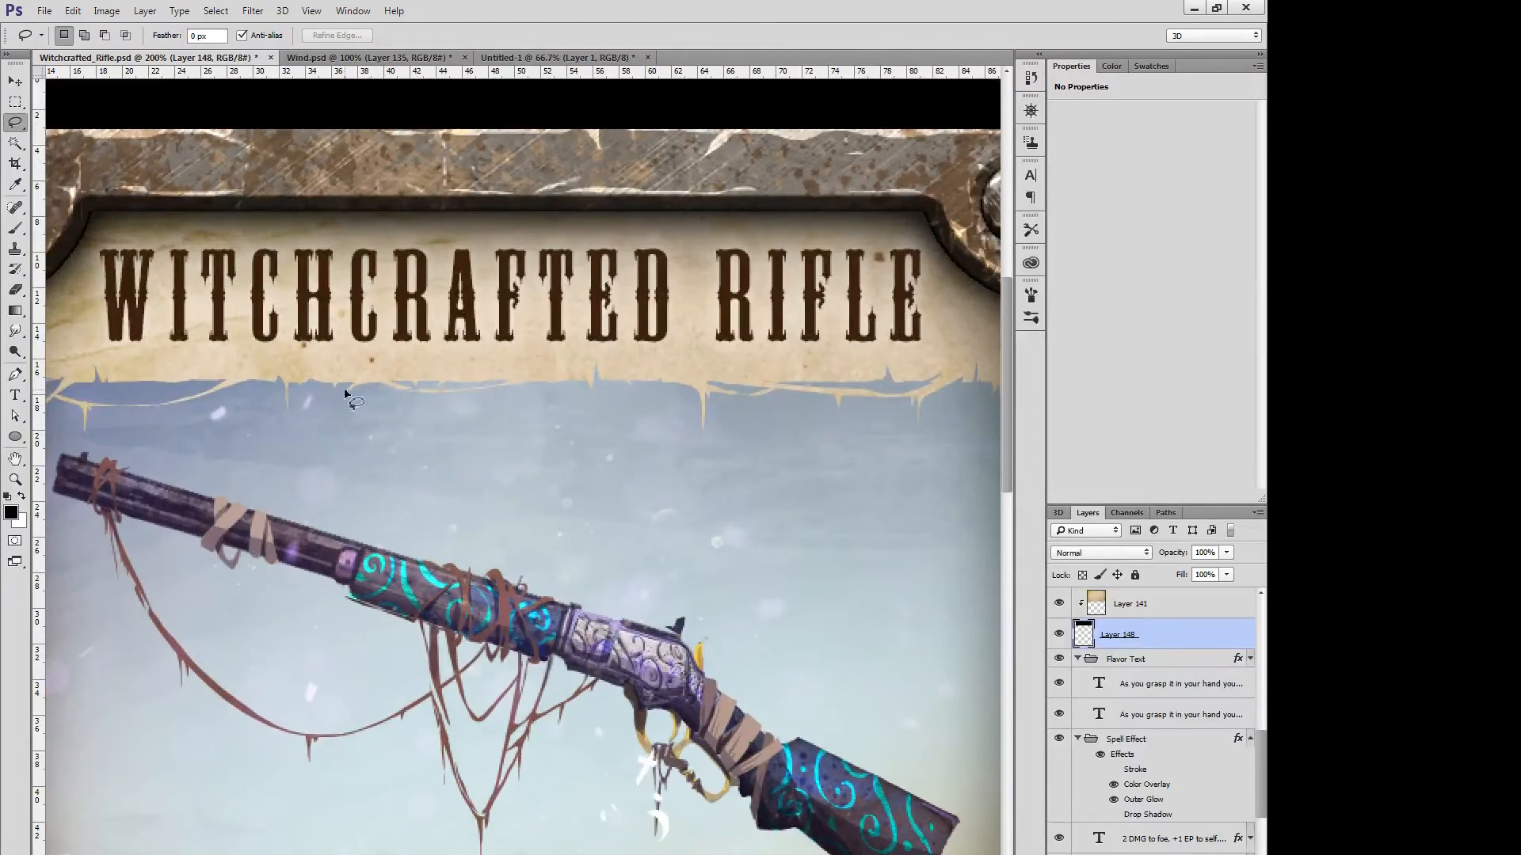
pyautogui.moveTo(334, 381)
pyautogui.mouseDown()
pyautogui.moveTo(474, 414)
pyautogui.moveTo(587, 379)
pyautogui.moveTo(490, 411)
pyautogui.moveTo(433, 408)
pyautogui.moveTo(341, 376)
pyautogui.mouseUp()
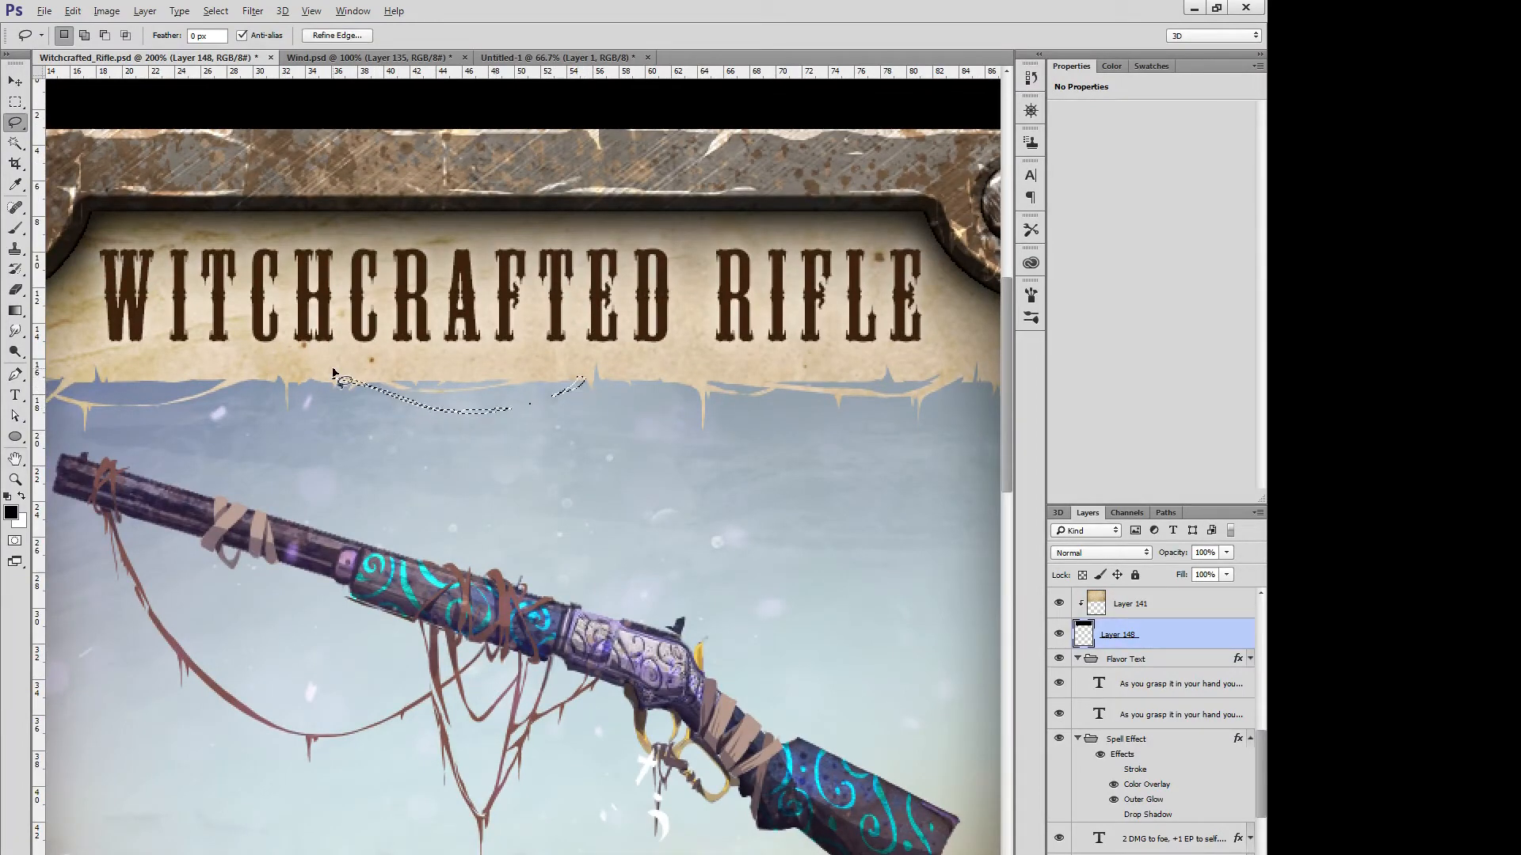
pyautogui.hotkey('alt', 'BackSpace')
pyautogui.hotkey('ctrl', 'd')
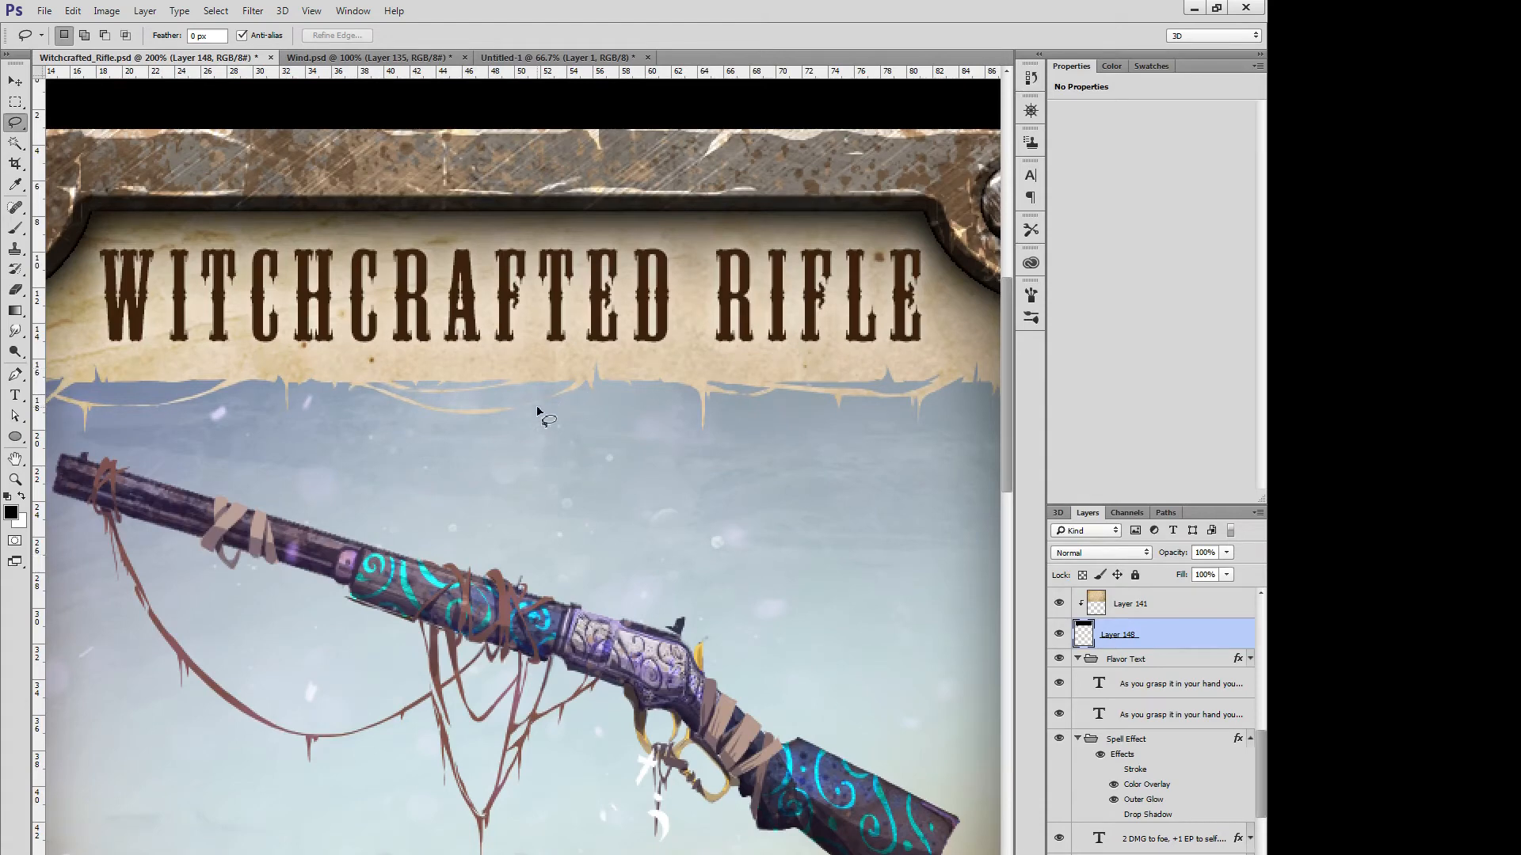
# Step: Fill a pointed tip hanging from the deeper strand and a pointed shred hanging near its right end
pyautogui.moveTo(483, 414); pyautogui.dragTo(484, 413)
pyautogui.hotkey('alt', 'BackSpace')
pyautogui.hotkey('ctrl', 'd')
pyautogui.moveTo(532, 379)
pyautogui.mouseDown()
pyautogui.moveTo(558, 394)
pyautogui.moveTo(533, 380)
pyautogui.moveTo(565, 432)
pyautogui.moveTo(565, 388)
pyautogui.mouseUp()
pyautogui.hotkey('ctrl', 'd')
# Step: Cut a thin sliver out of the torn edge below "CRA" and a small nick below the first "C"
pyautogui.moveTo(655, 523); pyautogui.dragTo(747, 554)
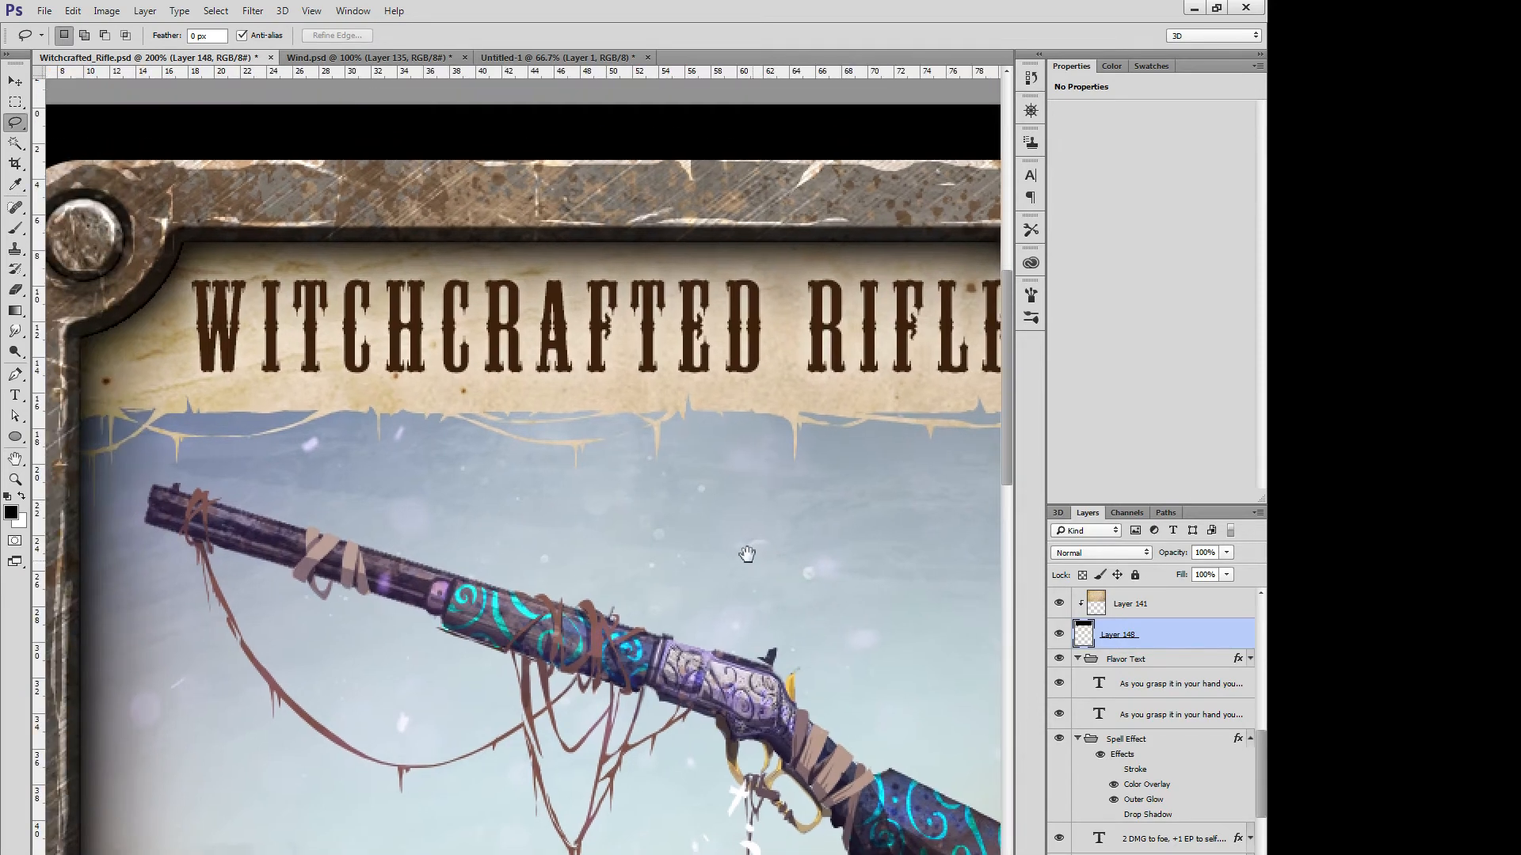
pyautogui.moveTo(594, 412)
pyautogui.mouseDown()
pyautogui.moveTo(475, 407)
pyautogui.moveTo(502, 425)
pyautogui.moveTo(604, 408)
pyautogui.moveTo(477, 405)
pyautogui.mouseUp()
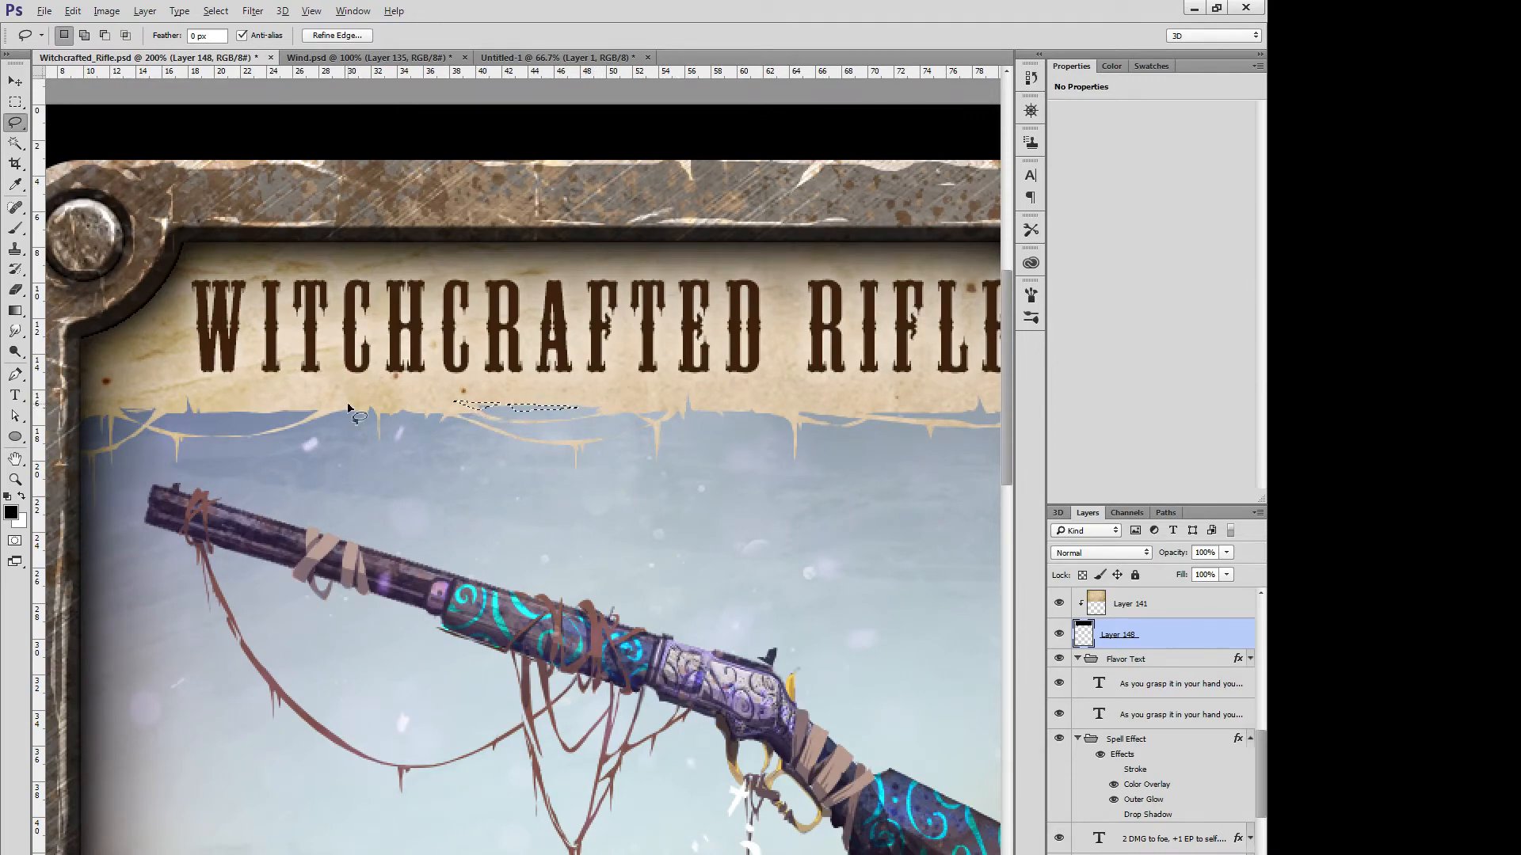
pyautogui.press('Delete')
pyautogui.hotkey('ctrl', 'd')
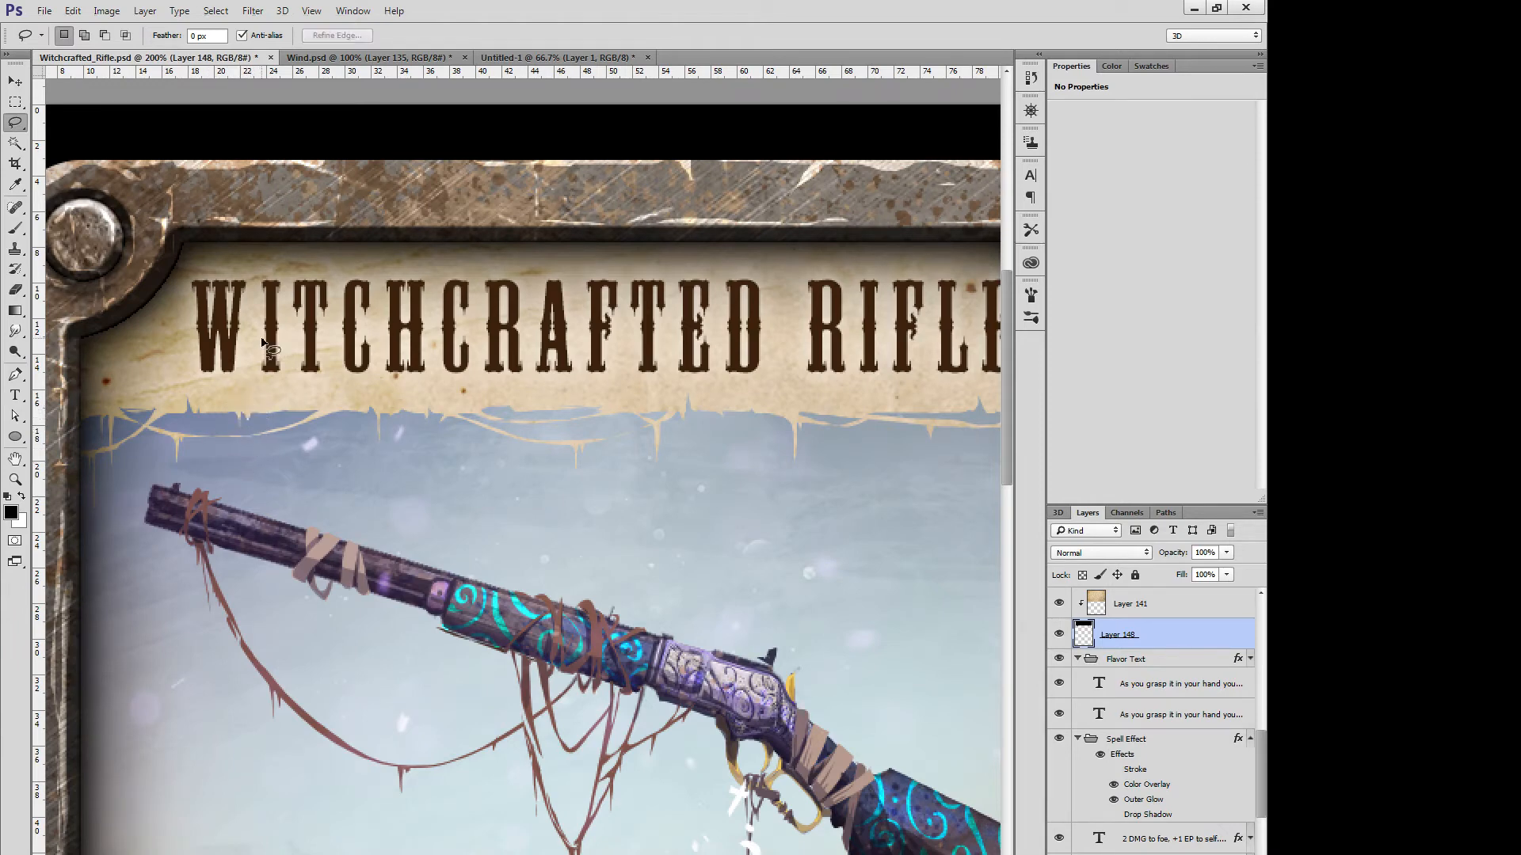
pyautogui.moveTo(350, 415); pyautogui.dragTo(327, 412)
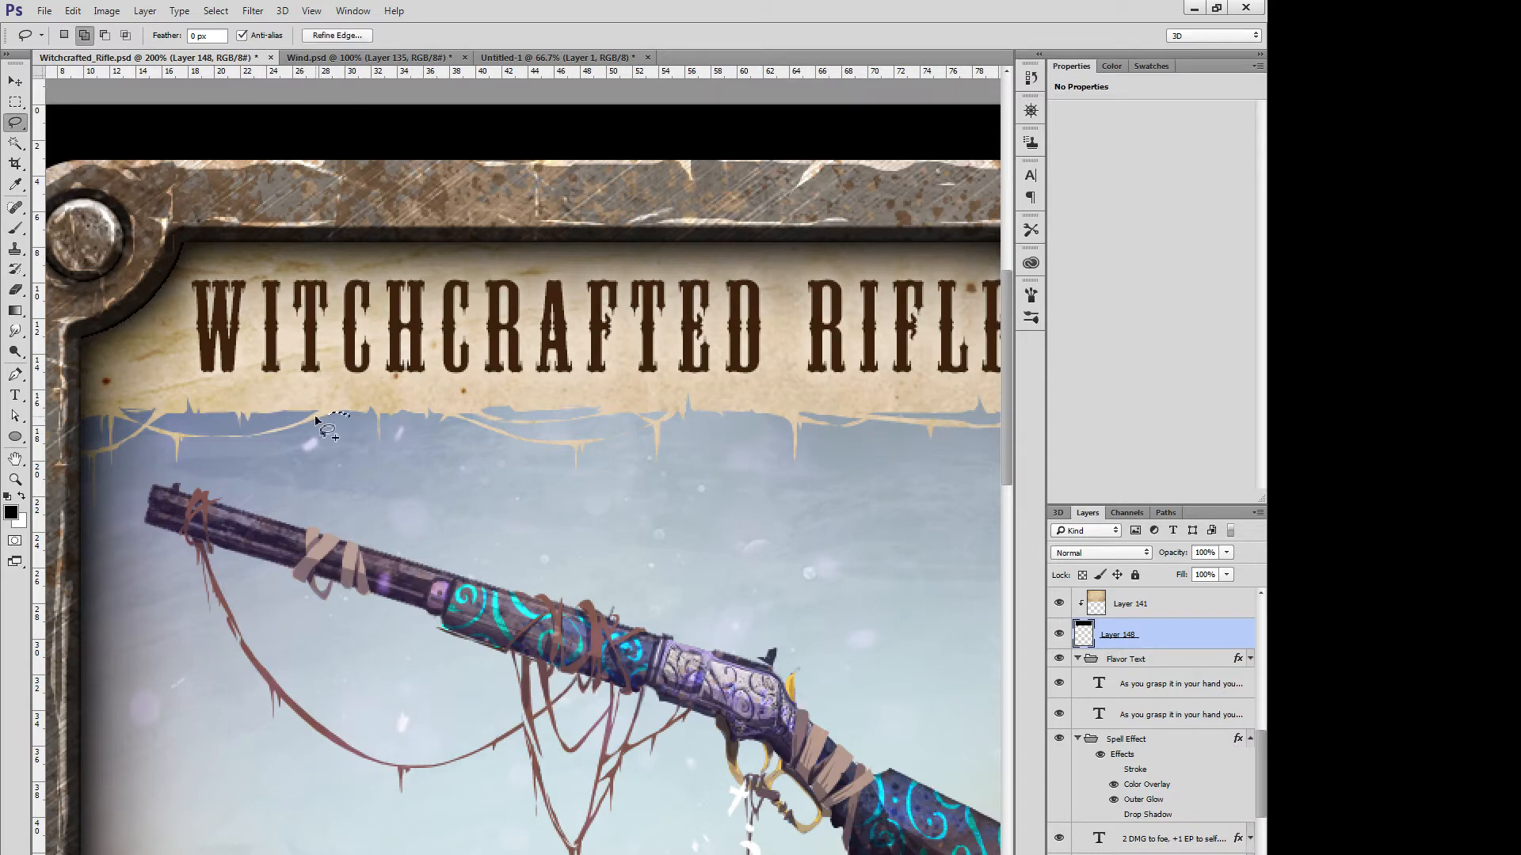
pyautogui.click(369, 337)
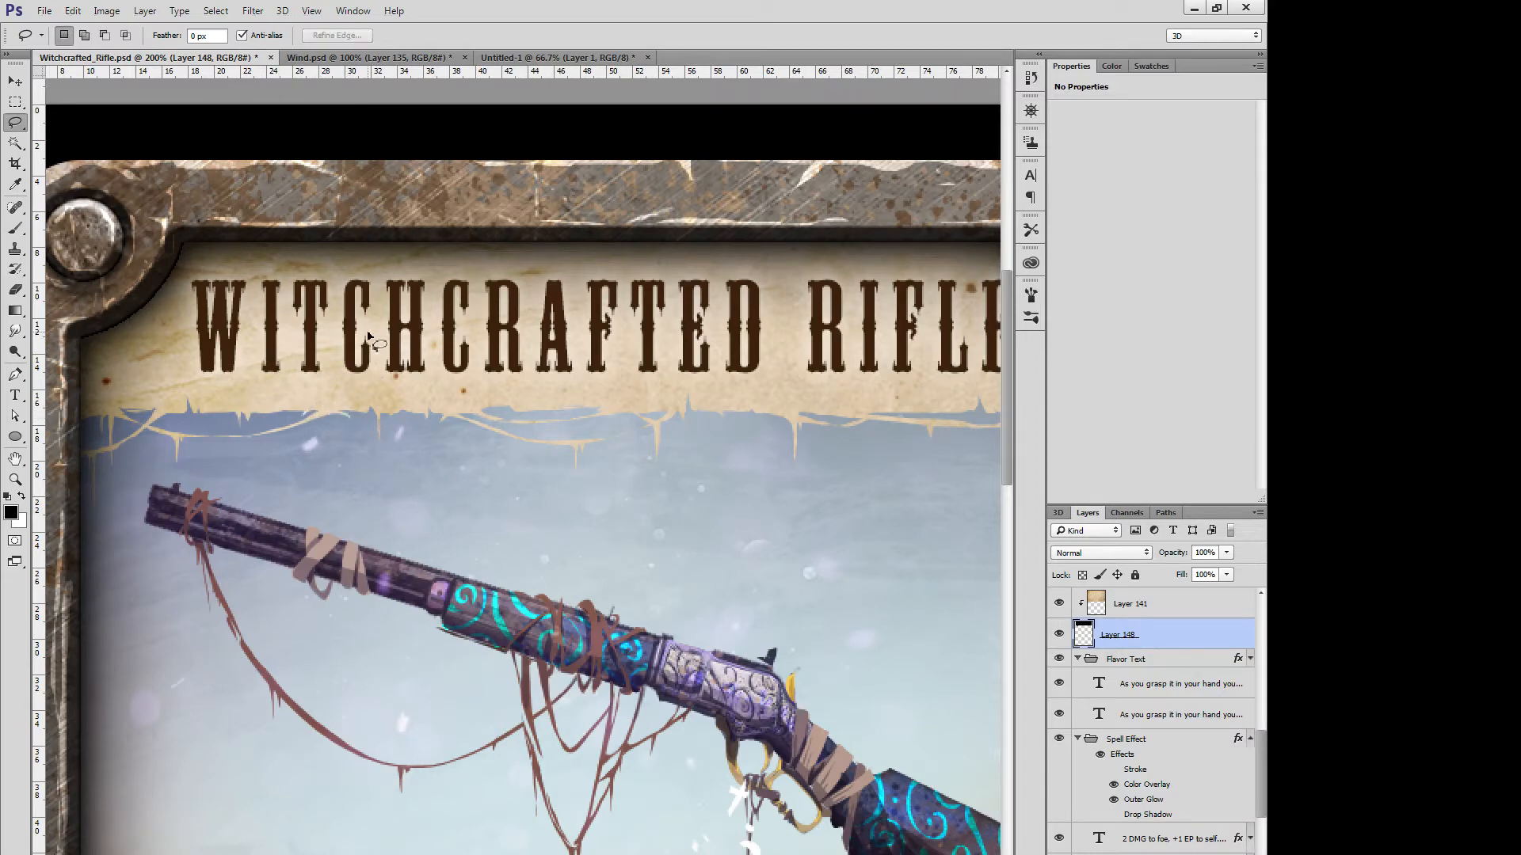
# Step: Check the whole card, then lasso and cut a thin gap above the strand below "RIFLE"
pyautogui.hotkey('ctrl', '0')
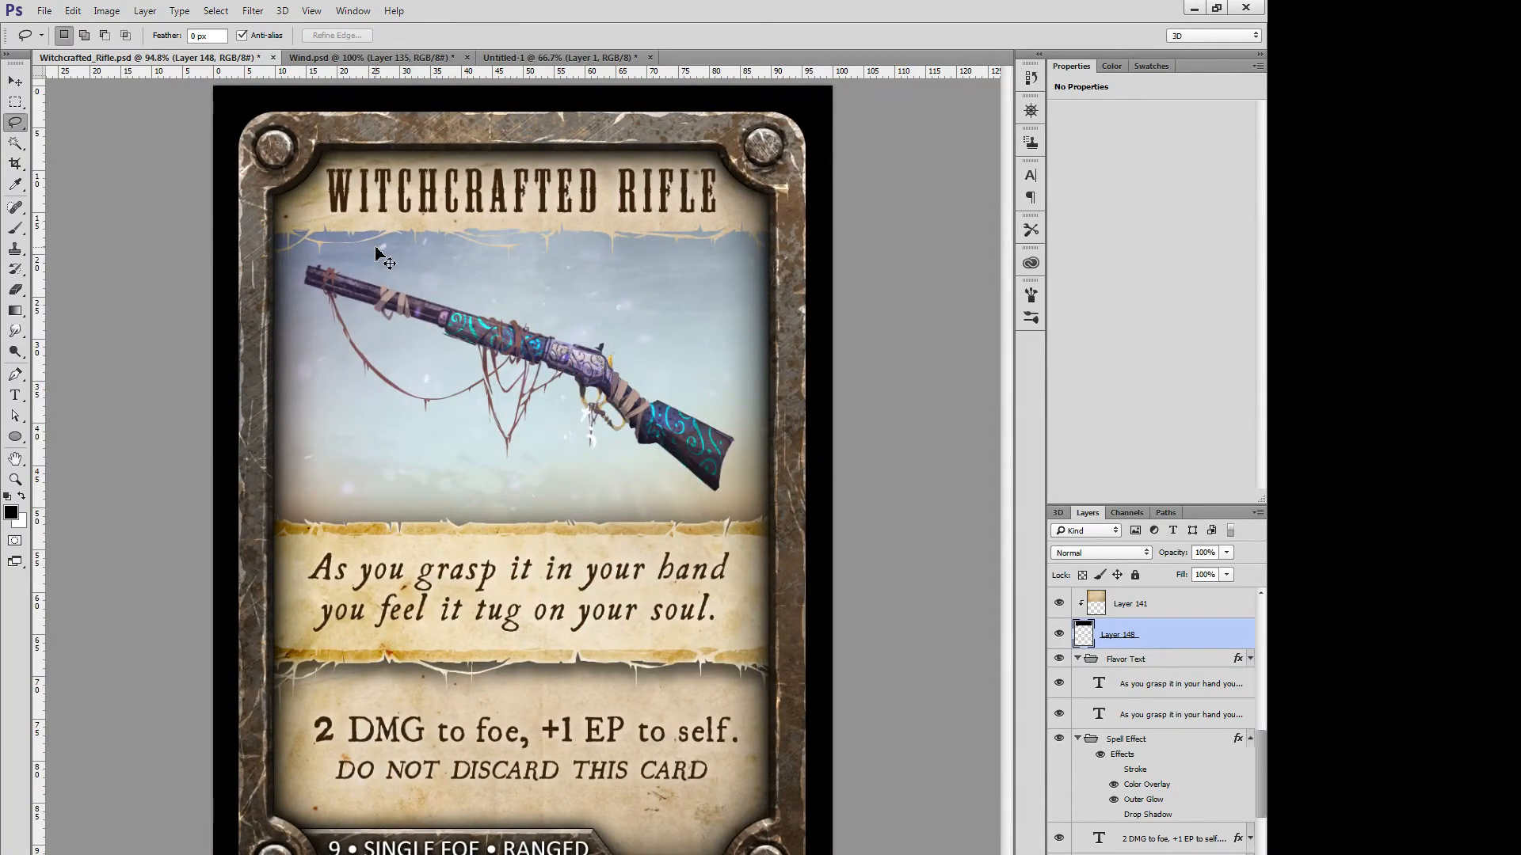
pyautogui.hotkey('ctrl', '-')
pyautogui.hotkey('ctrl', '+')
pyautogui.hotkey('ctrl', '-')
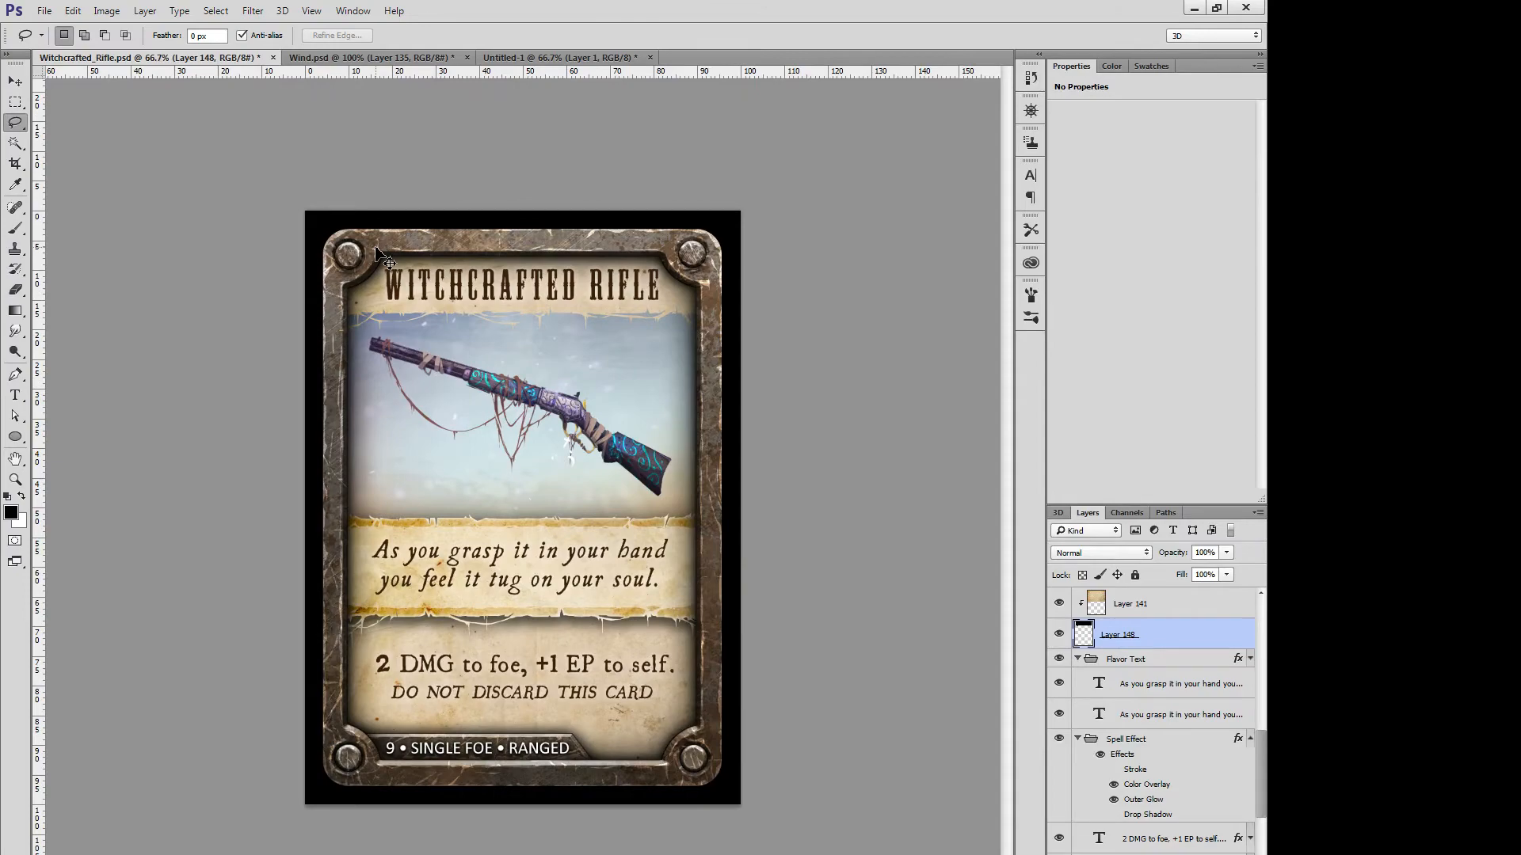
pyautogui.hotkey('ctrl', '+')
pyautogui.hotkey('ctrl', '+')
pyautogui.moveTo(957, 111); pyautogui.dragTo(434, 578)
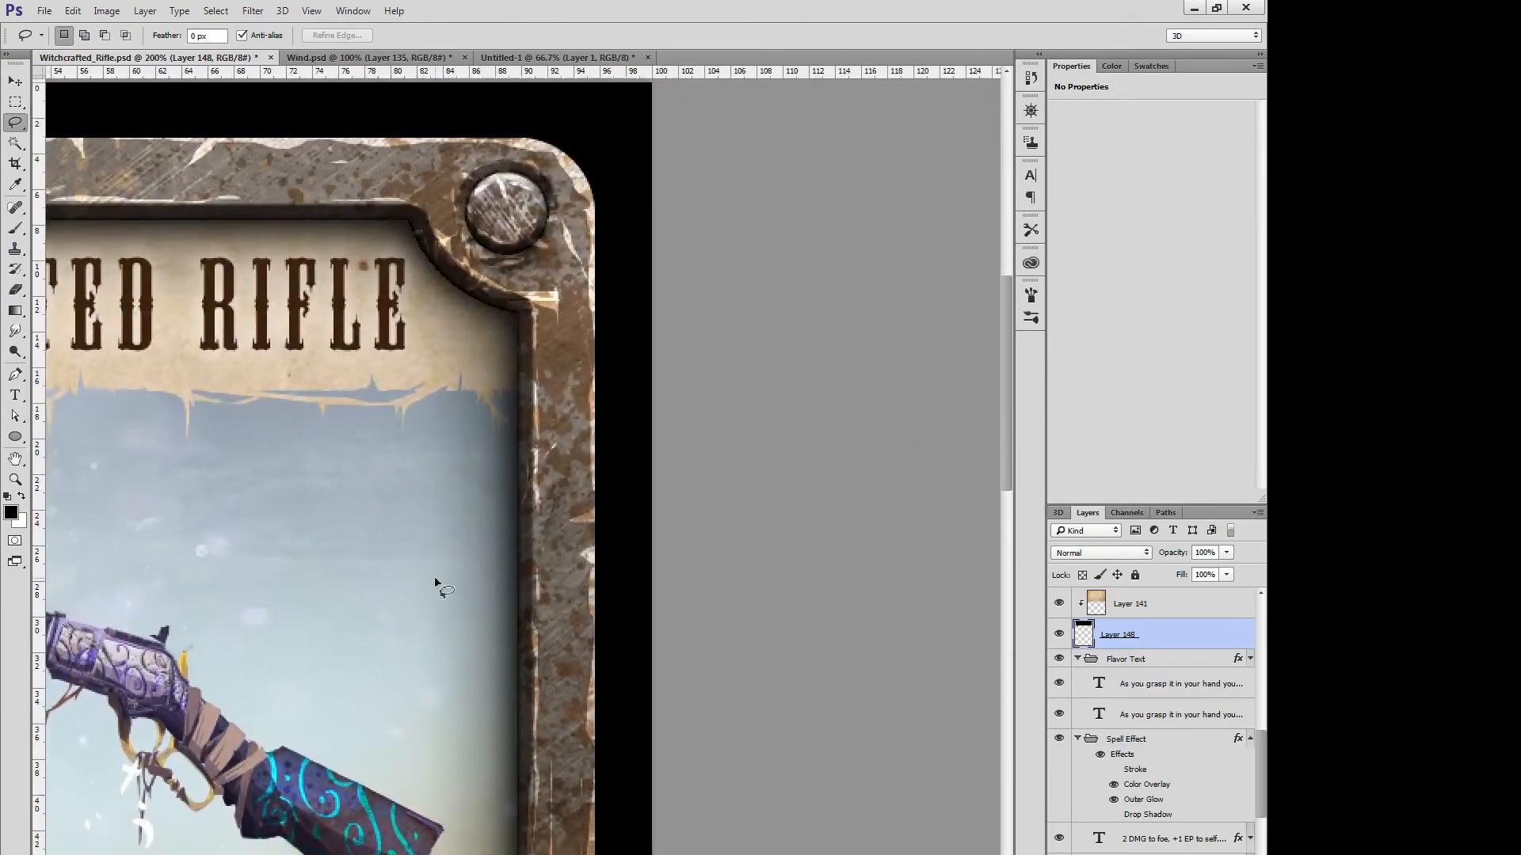
pyautogui.moveTo(272, 405)
pyautogui.mouseDown()
pyautogui.moveTo(396, 405)
pyautogui.moveTo(343, 415)
pyautogui.moveTo(264, 398)
pyautogui.moveTo(358, 404)
pyautogui.moveTo(288, 393)
pyautogui.mouseUp()
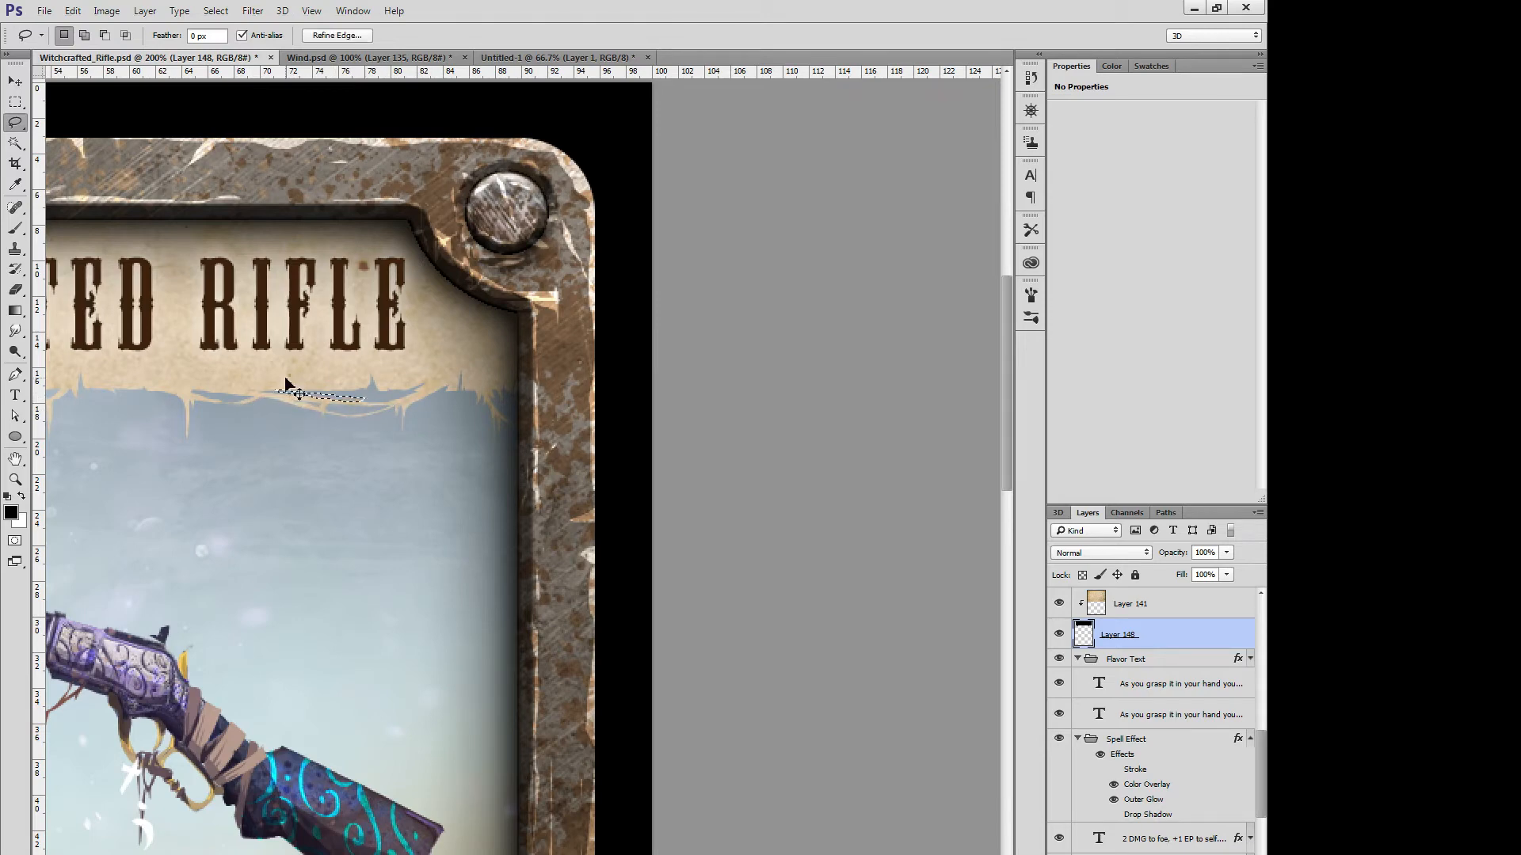
pyautogui.click(287, 383)
# Step: Cut a few more nicks into the torn edge from the end of "RIFLE" to the right frame
pyautogui.moveTo(366, 392)
pyautogui.mouseDown()
pyautogui.moveTo(269, 392)
pyautogui.moveTo(416, 394)
pyautogui.moveTo(333, 383)
pyautogui.mouseUp()
pyautogui.click(442, 383)
pyautogui.click(404, 344)
pyautogui.moveTo(481, 383)
pyautogui.mouseDown()
pyautogui.moveTo(523, 332)
pyautogui.moveTo(453, 353)
pyautogui.moveTo(472, 382)
pyautogui.mouseUp()
pyautogui.hotkey('ctrl', 'd')
# Step: Cut small nicks into the torn edge below the first half of "WITCHCRAFTED"
pyautogui.moveTo(490, 688); pyautogui.dragTo(1115, 754)
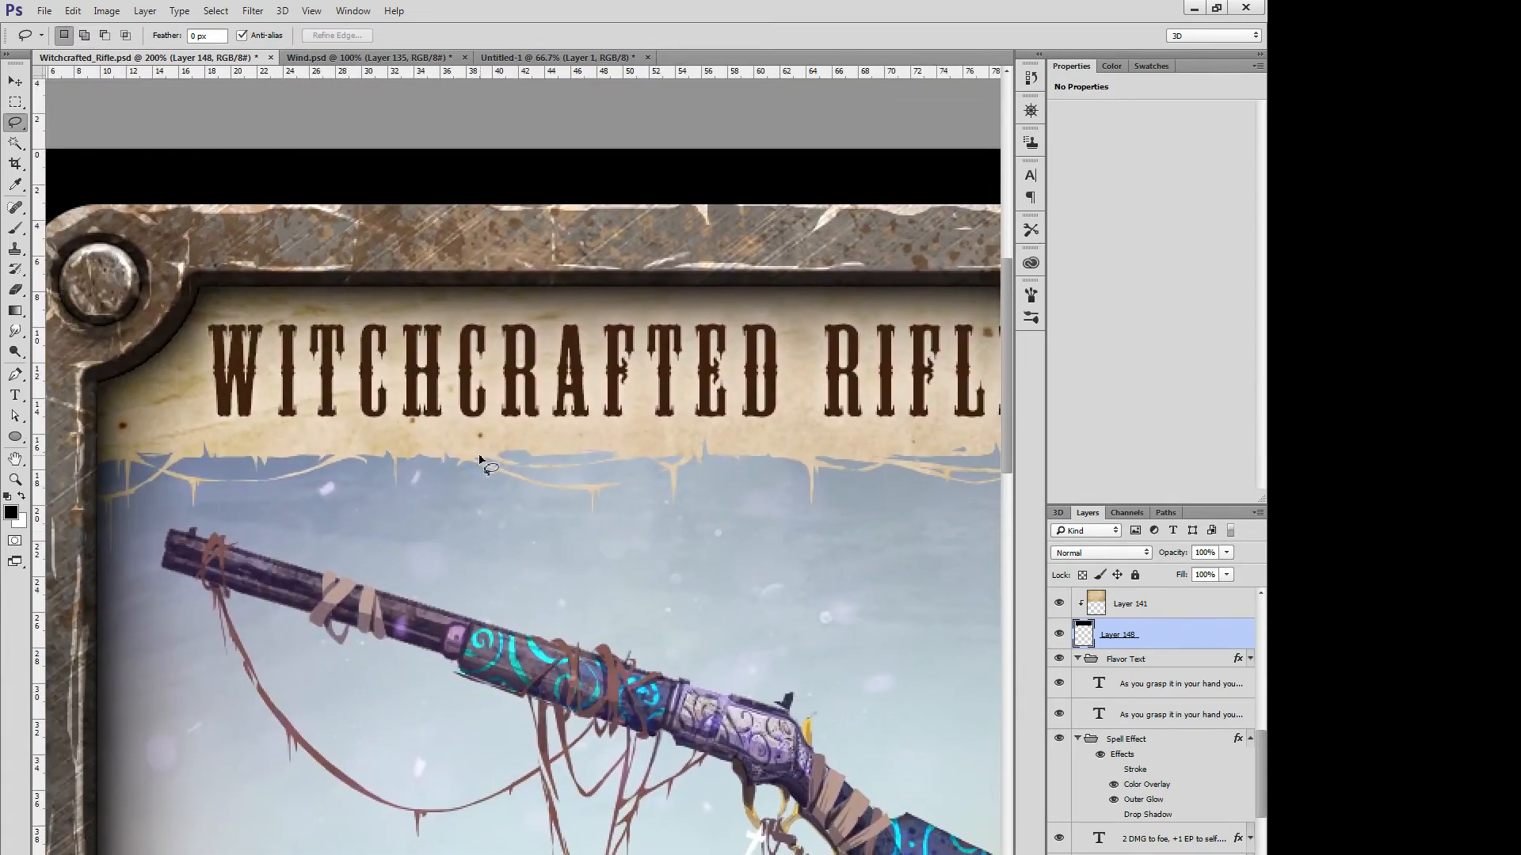
pyautogui.moveTo(485, 453); pyautogui.dragTo(320, 446)
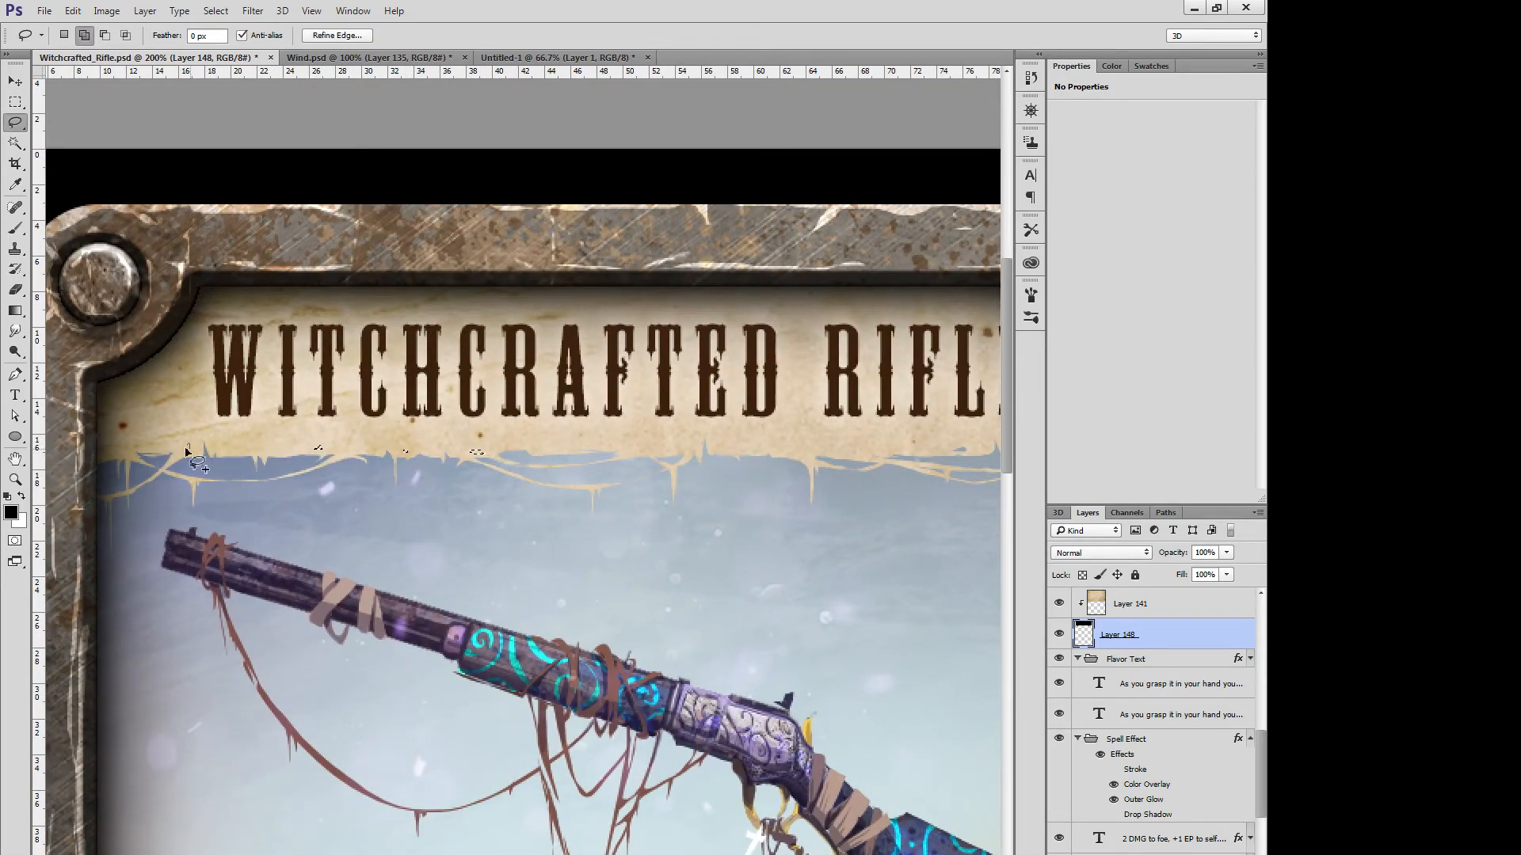
pyautogui.hotkey('ctrl', 'd')
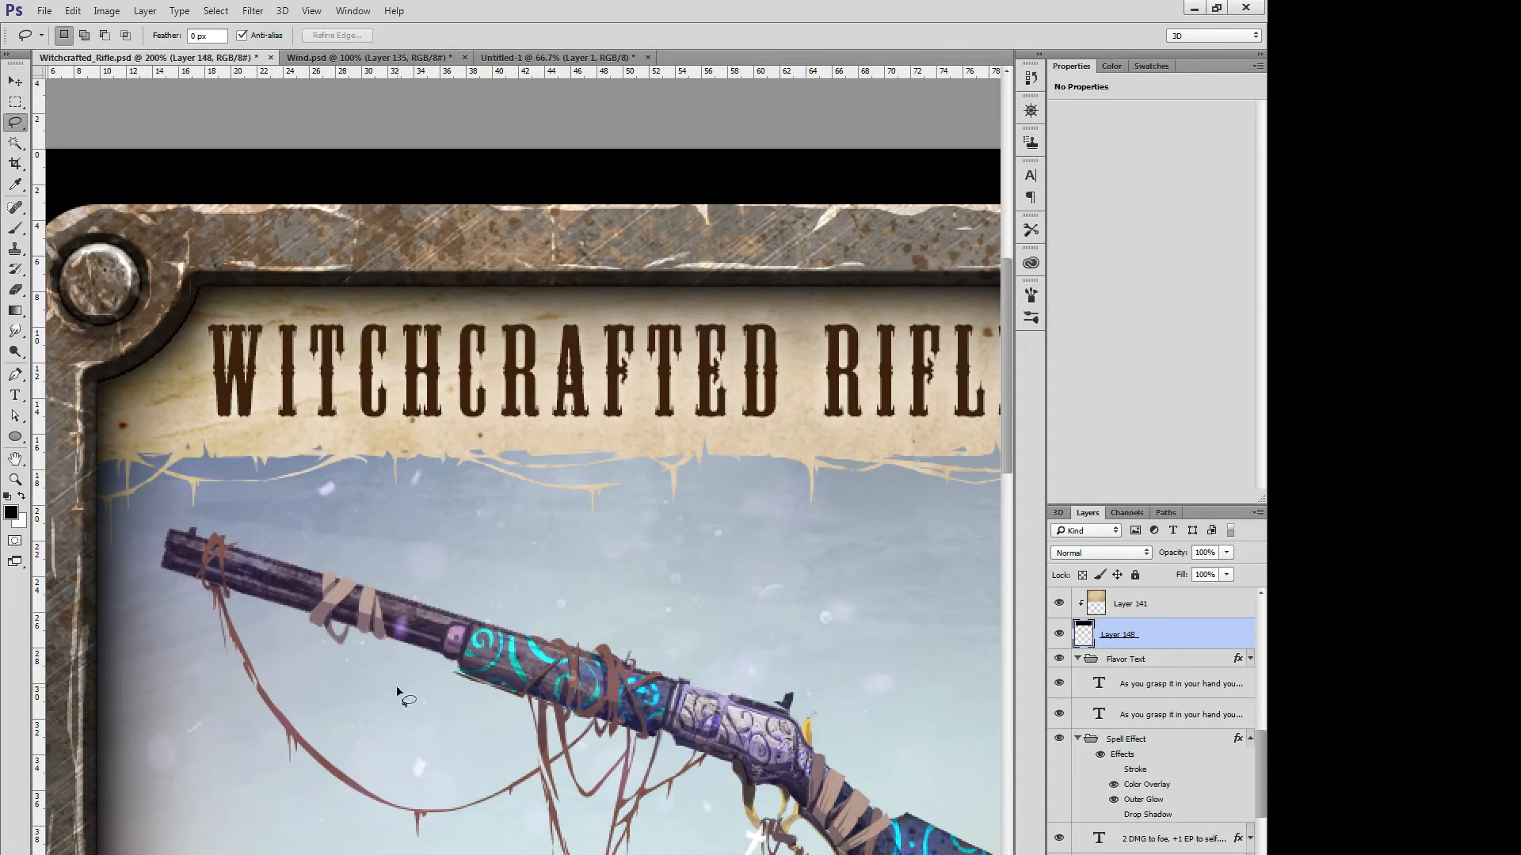
pyautogui.moveTo(329, 443); pyautogui.dragTo(330, 447)
pyautogui.hotkey('ctrl', 'd')
pyautogui.moveTo(753, 675); pyautogui.dragTo(747, 659)
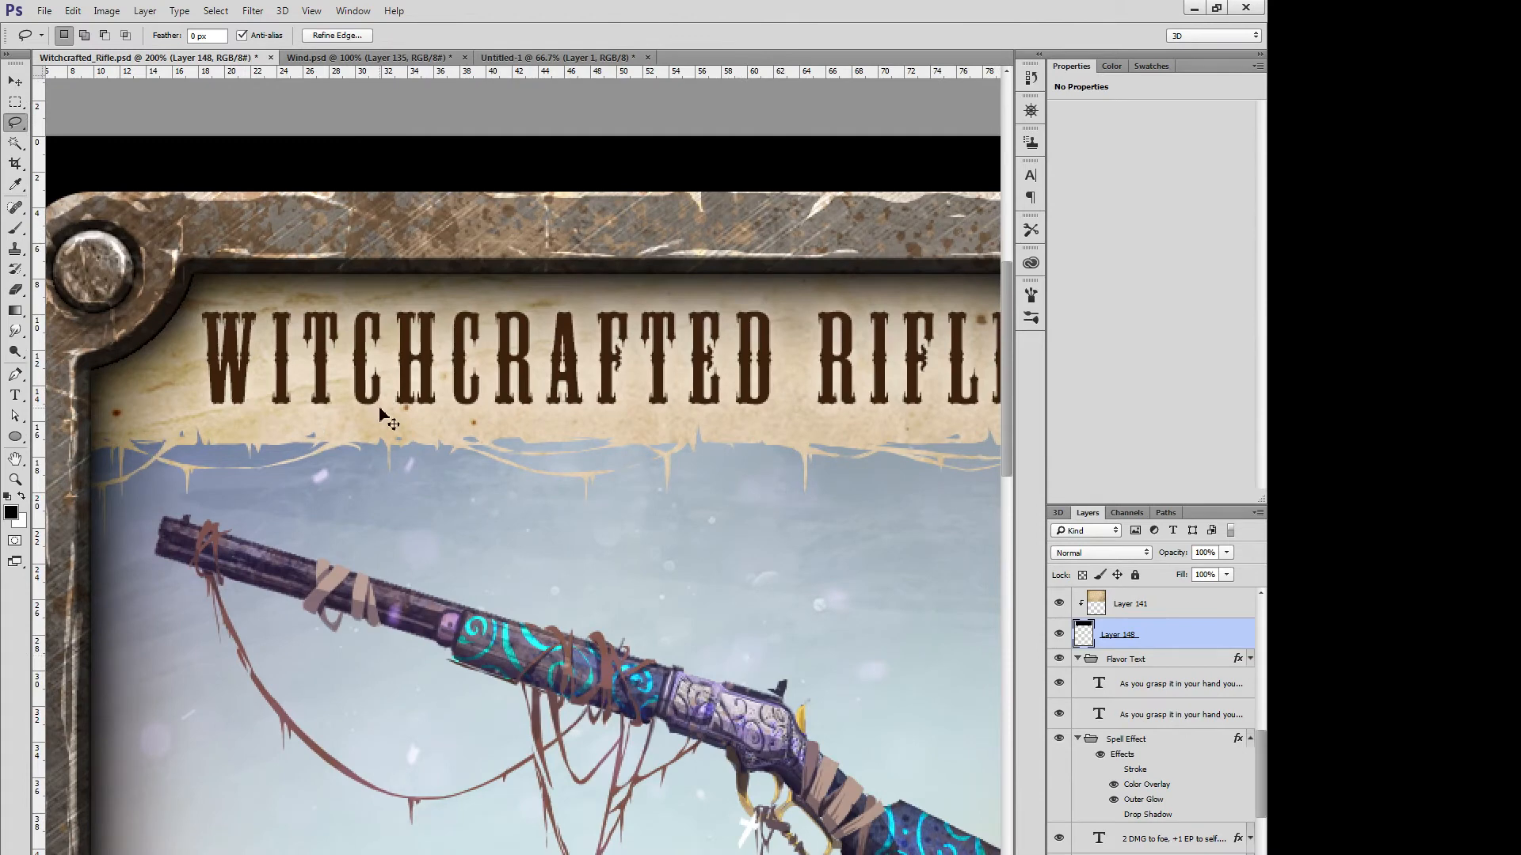
pyautogui.click(313, 416)
pyautogui.moveTo(322, 452)
pyautogui.mouseDown()
pyautogui.moveTo(357, 429)
pyautogui.moveTo(314, 440)
pyautogui.mouseUp()
pyautogui.click(314, 438)
# Step: Copy the layer style of Layer 145 with its Inner Glow, Outer Glow and Drop Shadow
pyautogui.hotkey('ctrl', '-')
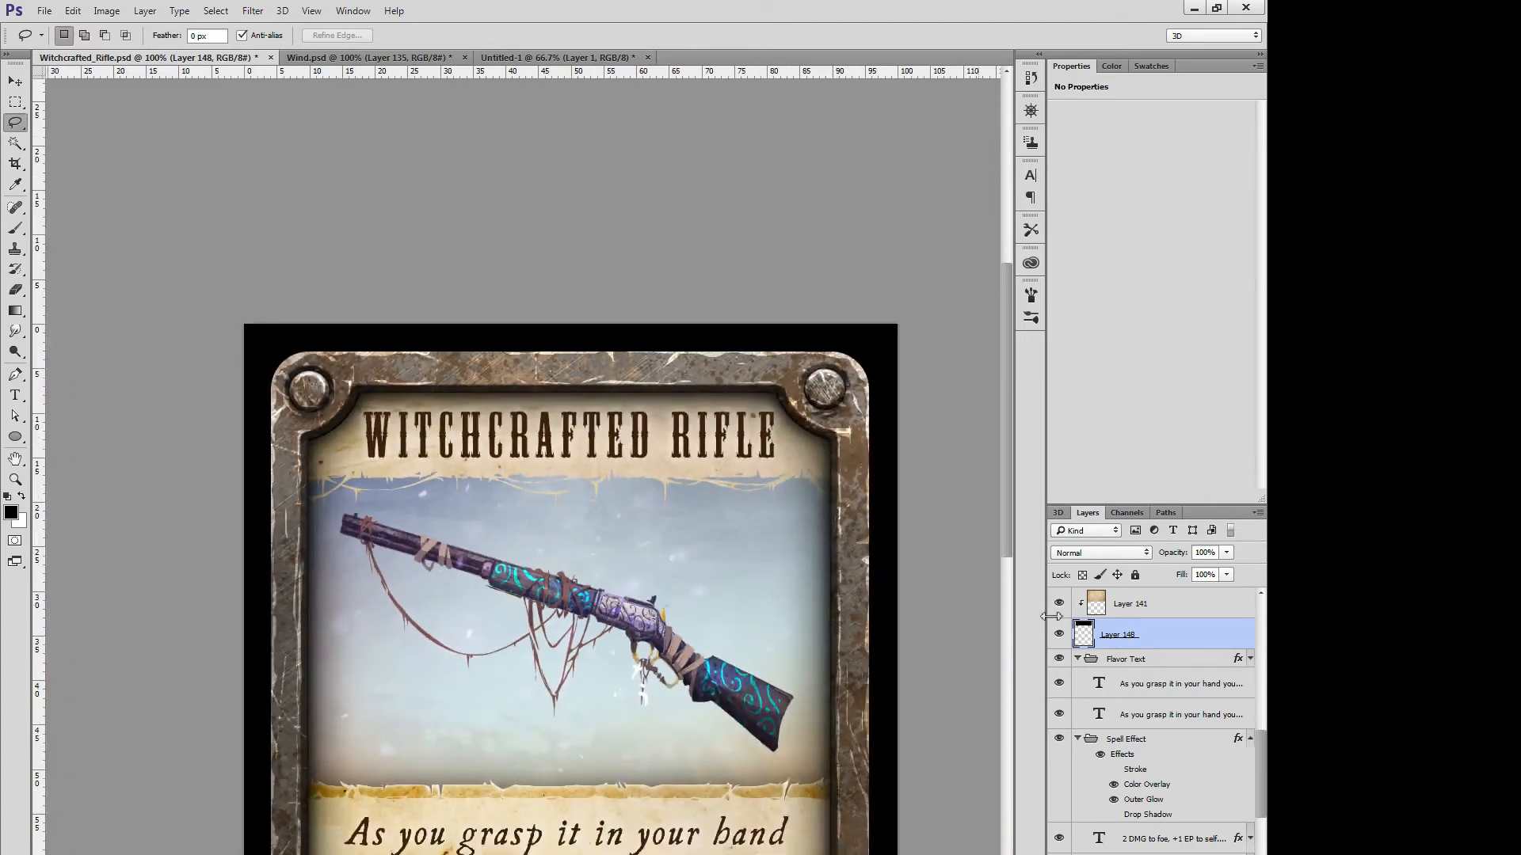
pyautogui.scroll(-8, 1249, 840)
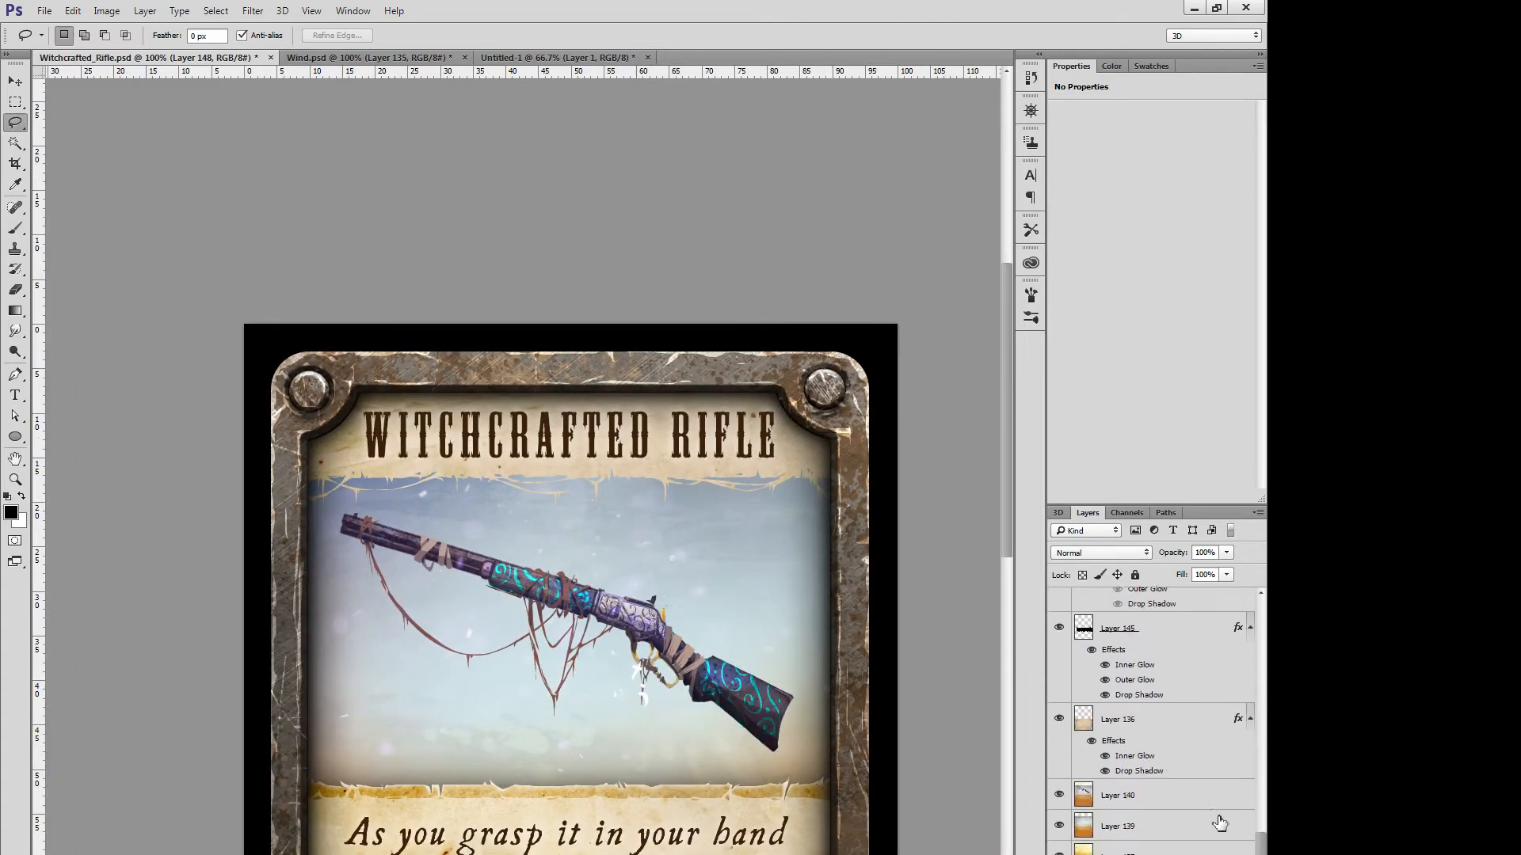
pyautogui.click(1193, 734)
pyautogui.scroll(4, 1156, 761)
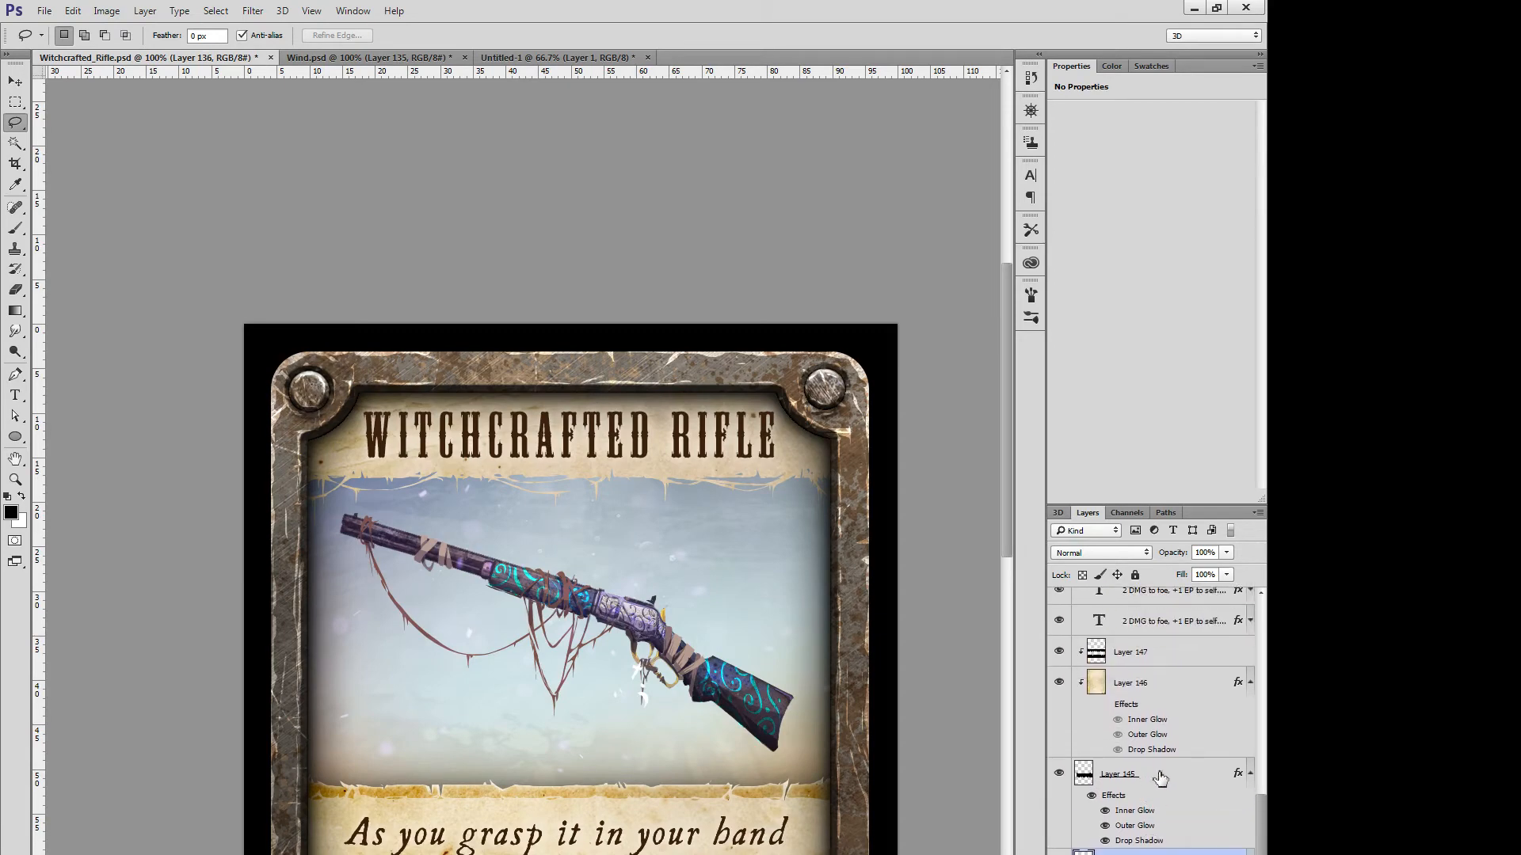
pyautogui.rightClick(1159, 779)
pyautogui.click(919, 400)
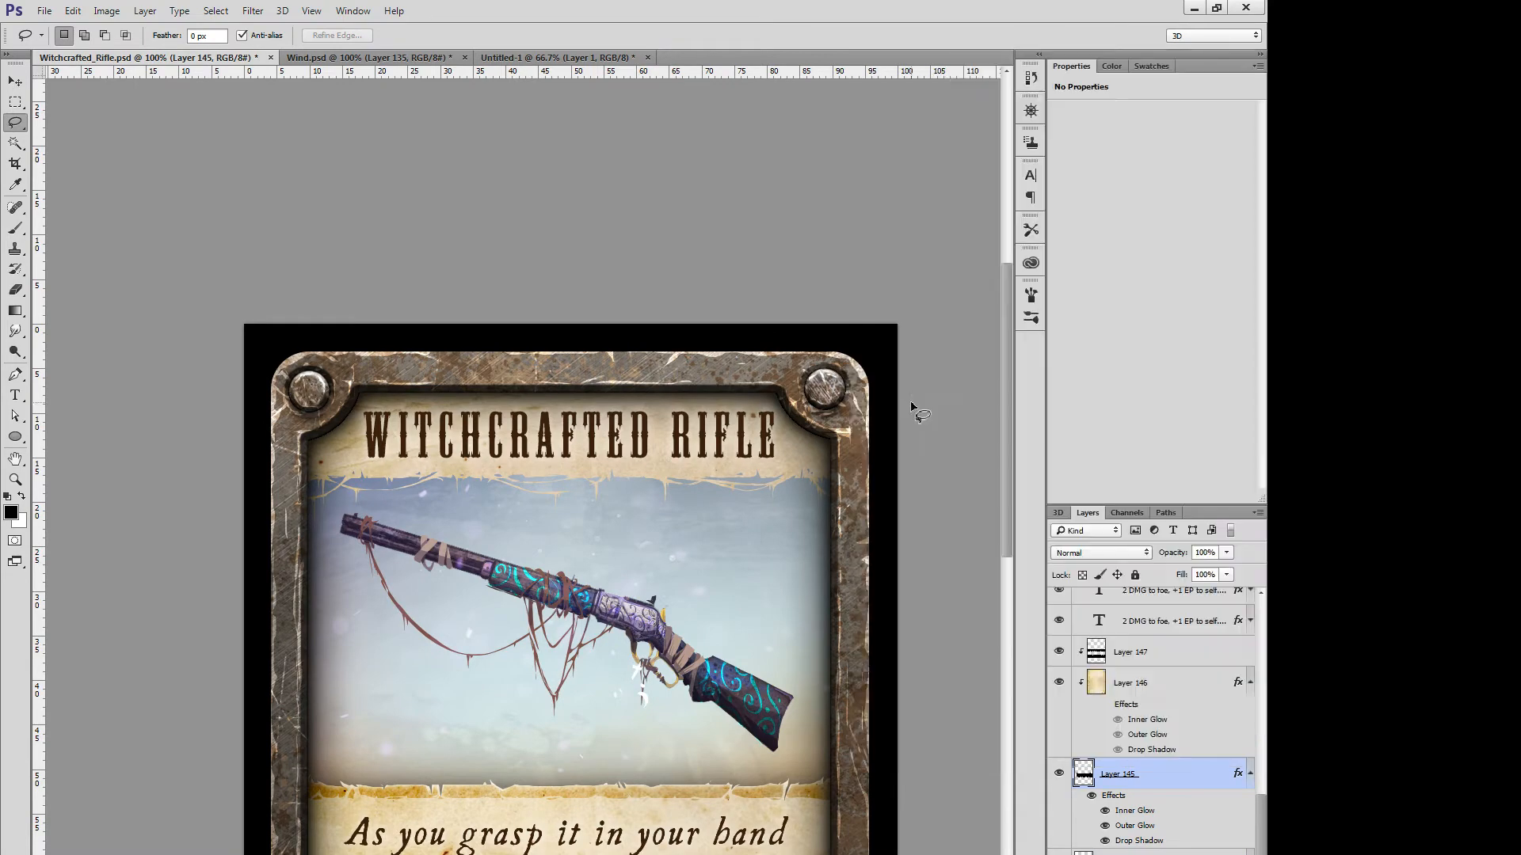
# Step: Paste the copied layer style onto Layer 148 and open that layer's style settings
pyautogui.scroll(-10, 1124, 680)
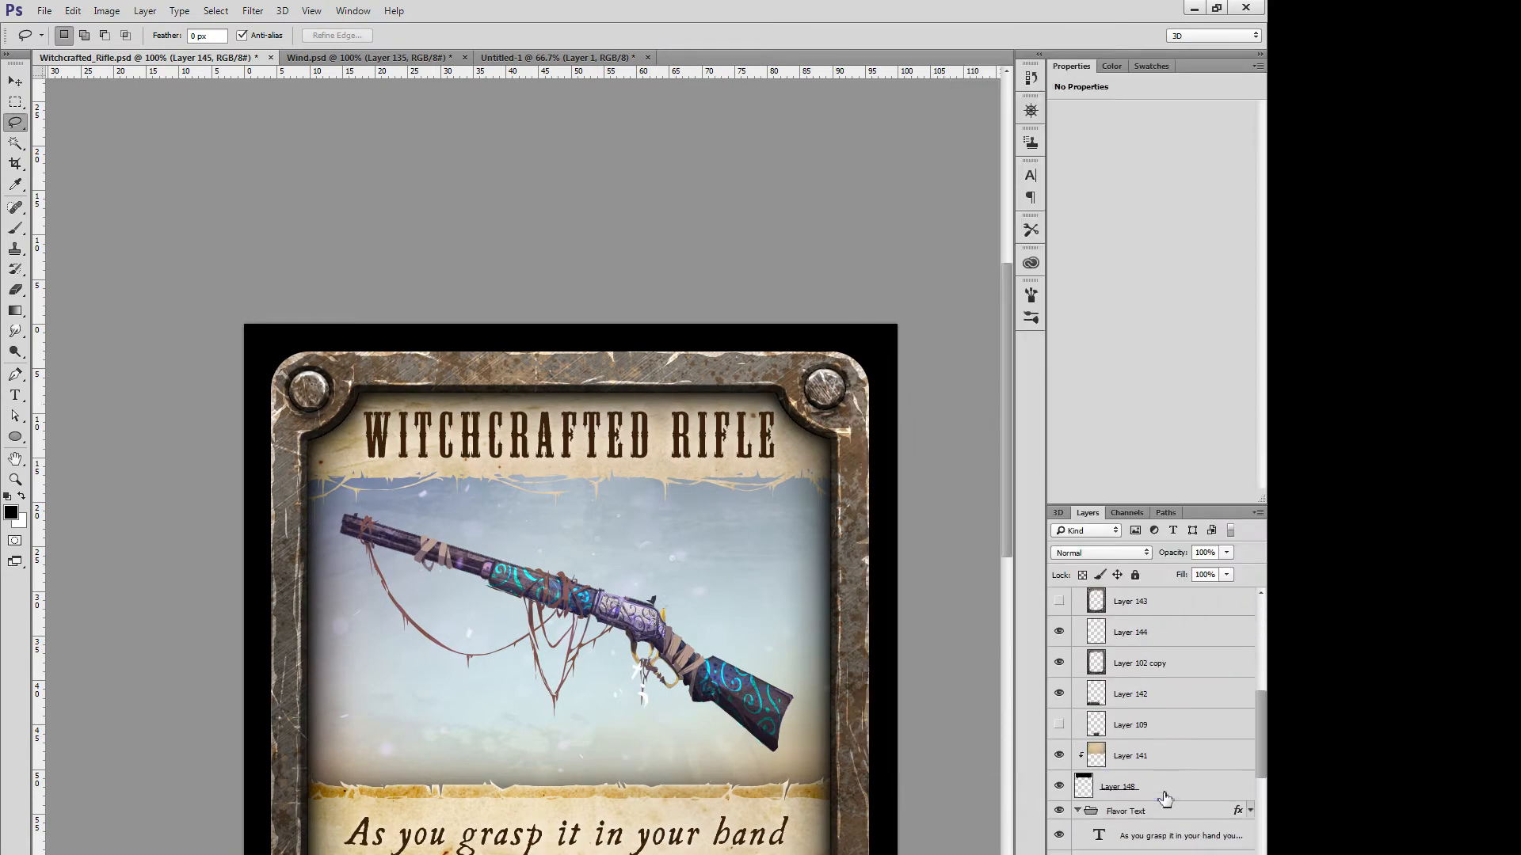
pyautogui.rightClick(1163, 792)
pyautogui.click(915, 444)
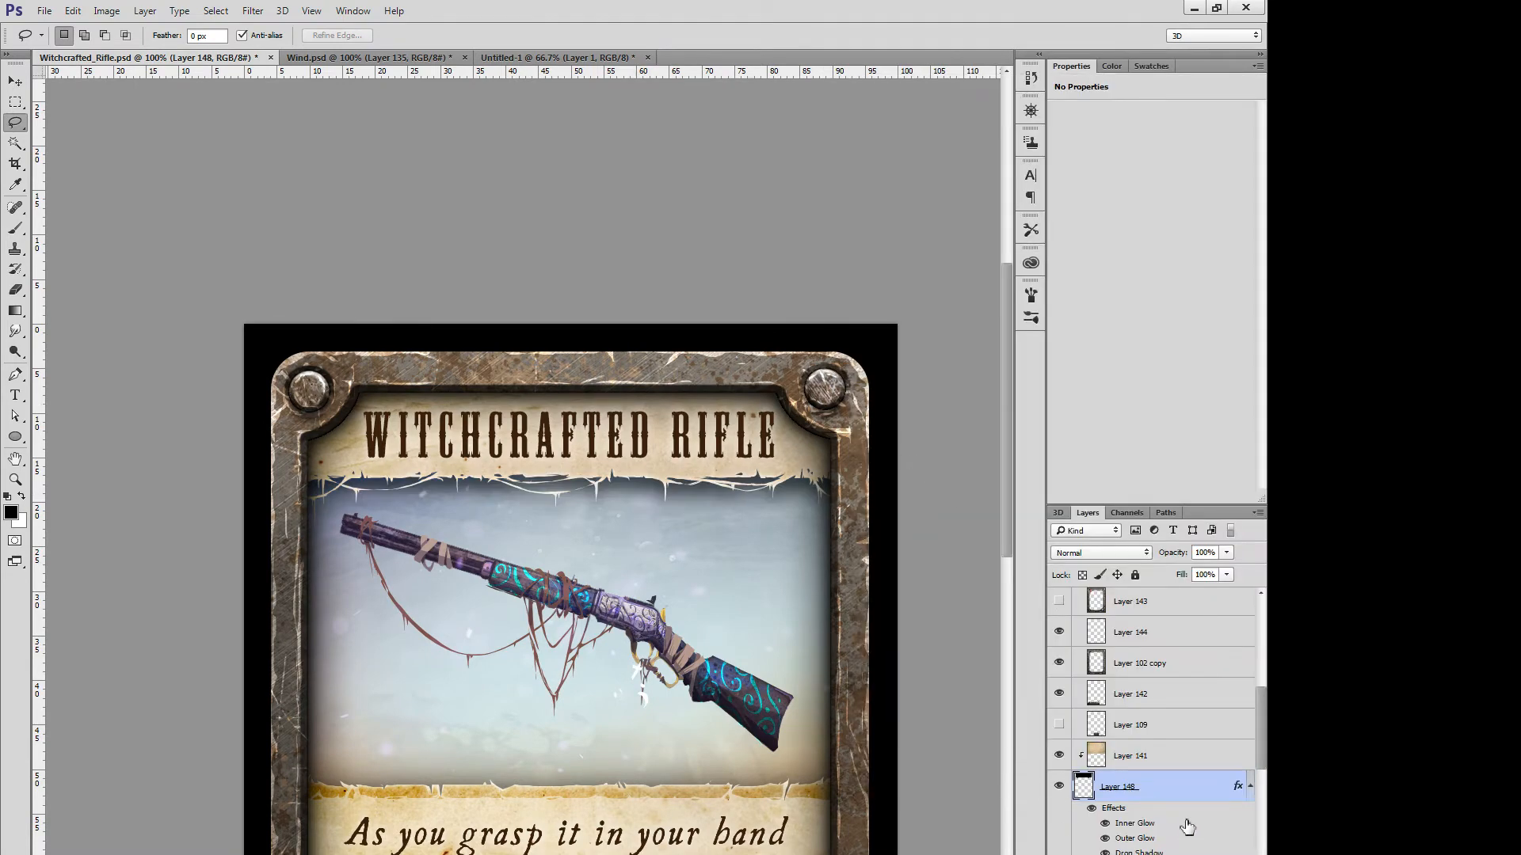
pyautogui.doubleClick(1176, 789)
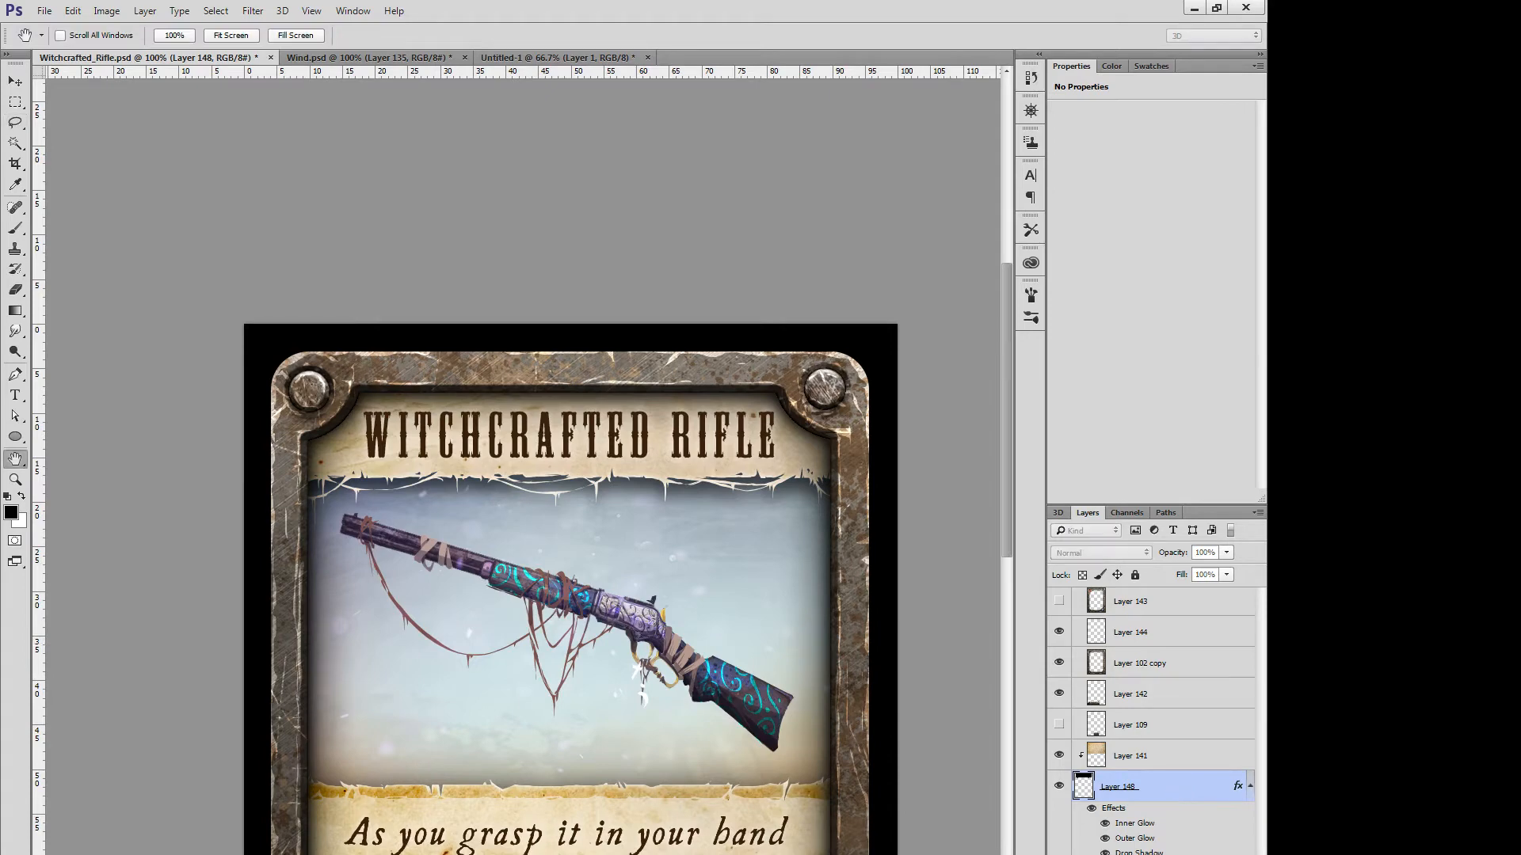
# Step: Compare Layer 148 with its Drop Shadow and Outer Glow effects switched off and on
pyautogui.moveTo(795, 184); pyautogui.dragTo(920, 426)
pyautogui.click(776, 681)
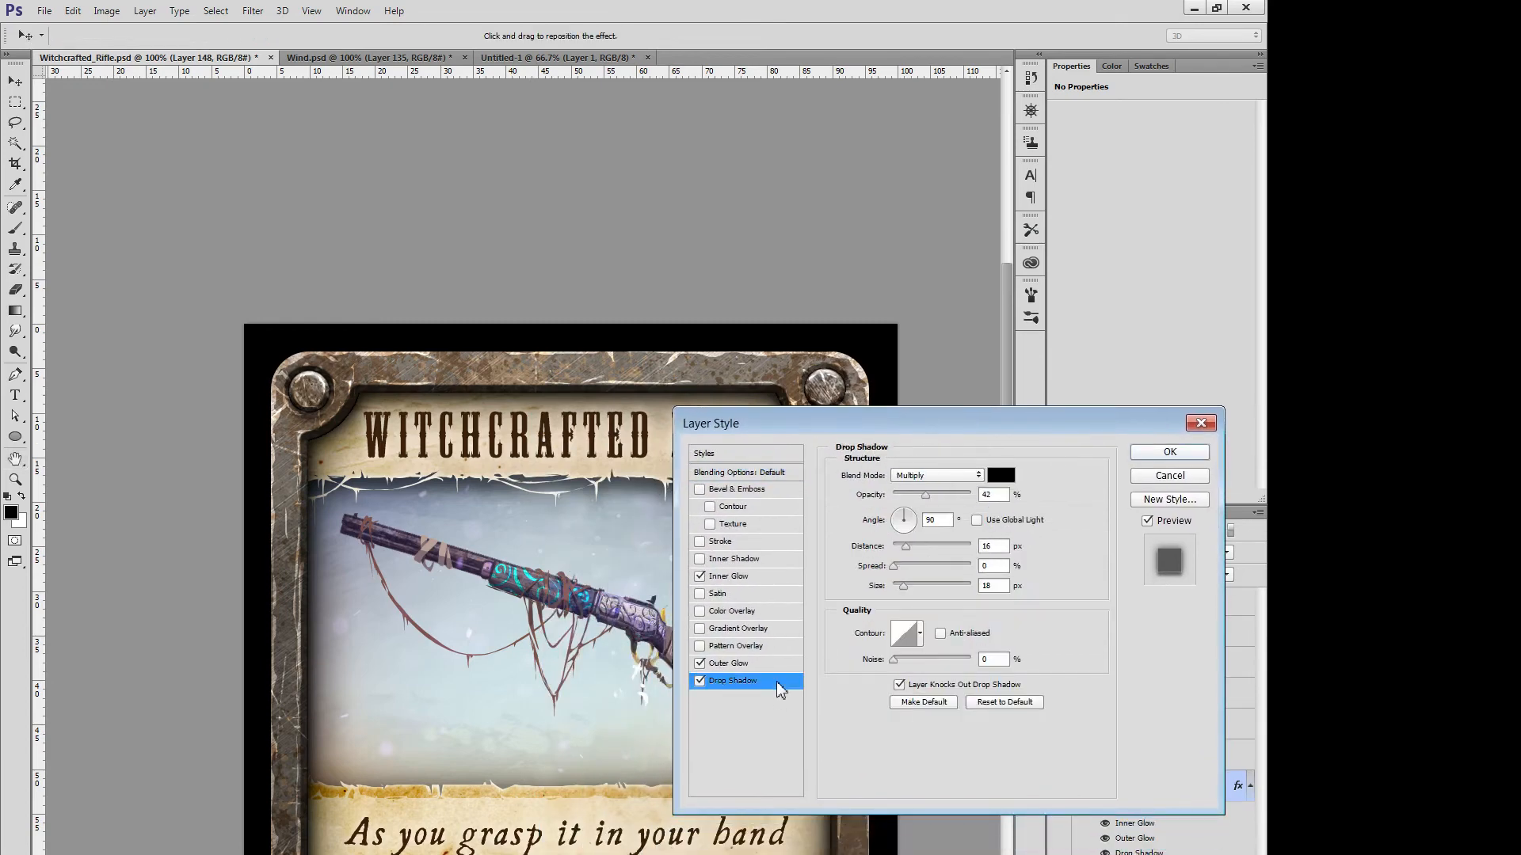
pyautogui.click(699, 681)
pyautogui.click(699, 681)
pyautogui.click(700, 662)
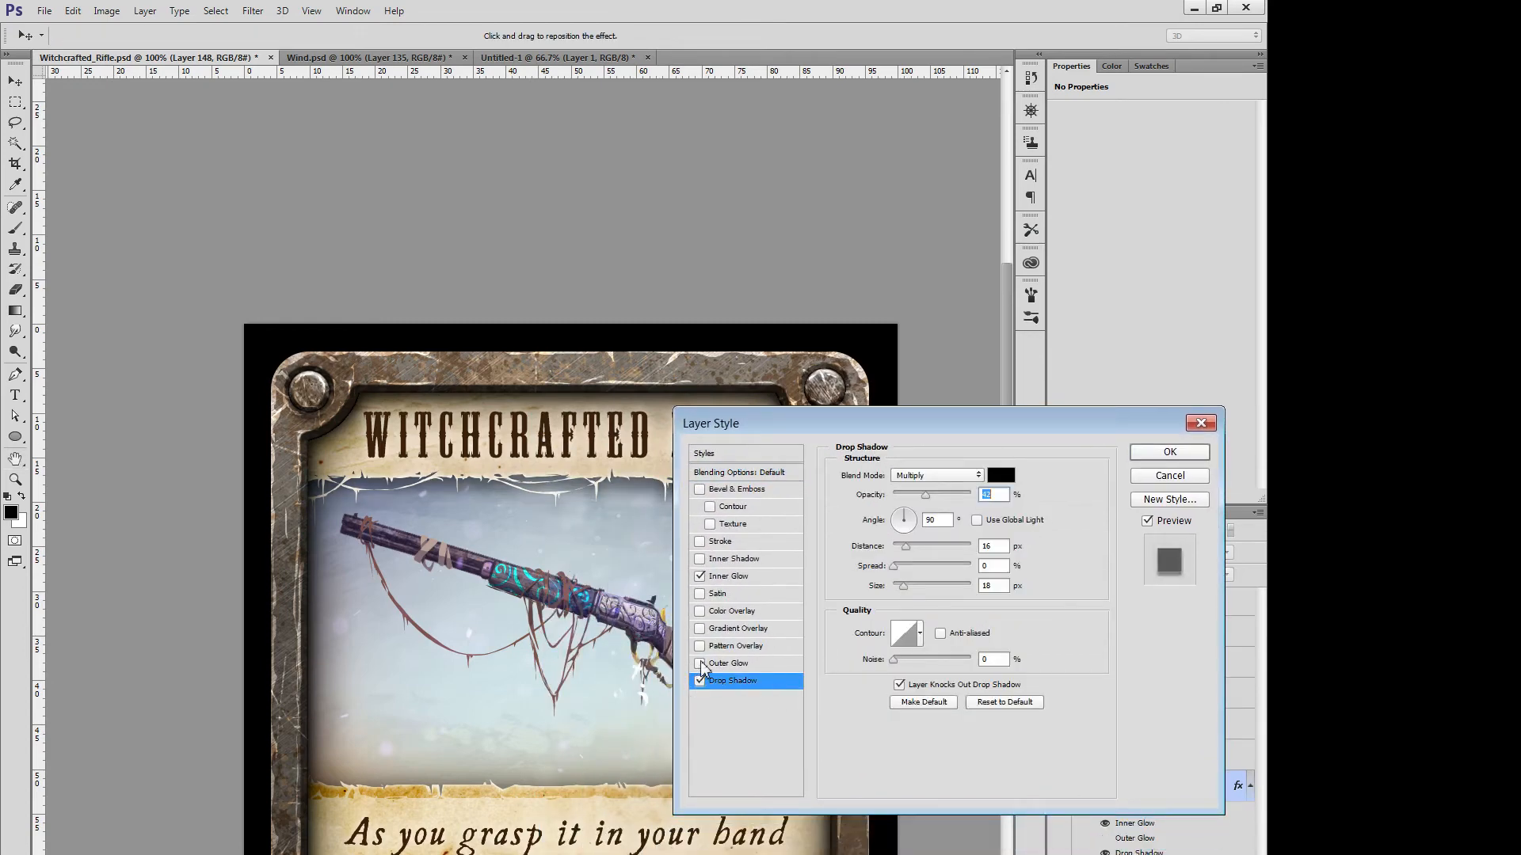
pyautogui.click(700, 663)
pyautogui.click(701, 663)
pyautogui.click(700, 663)
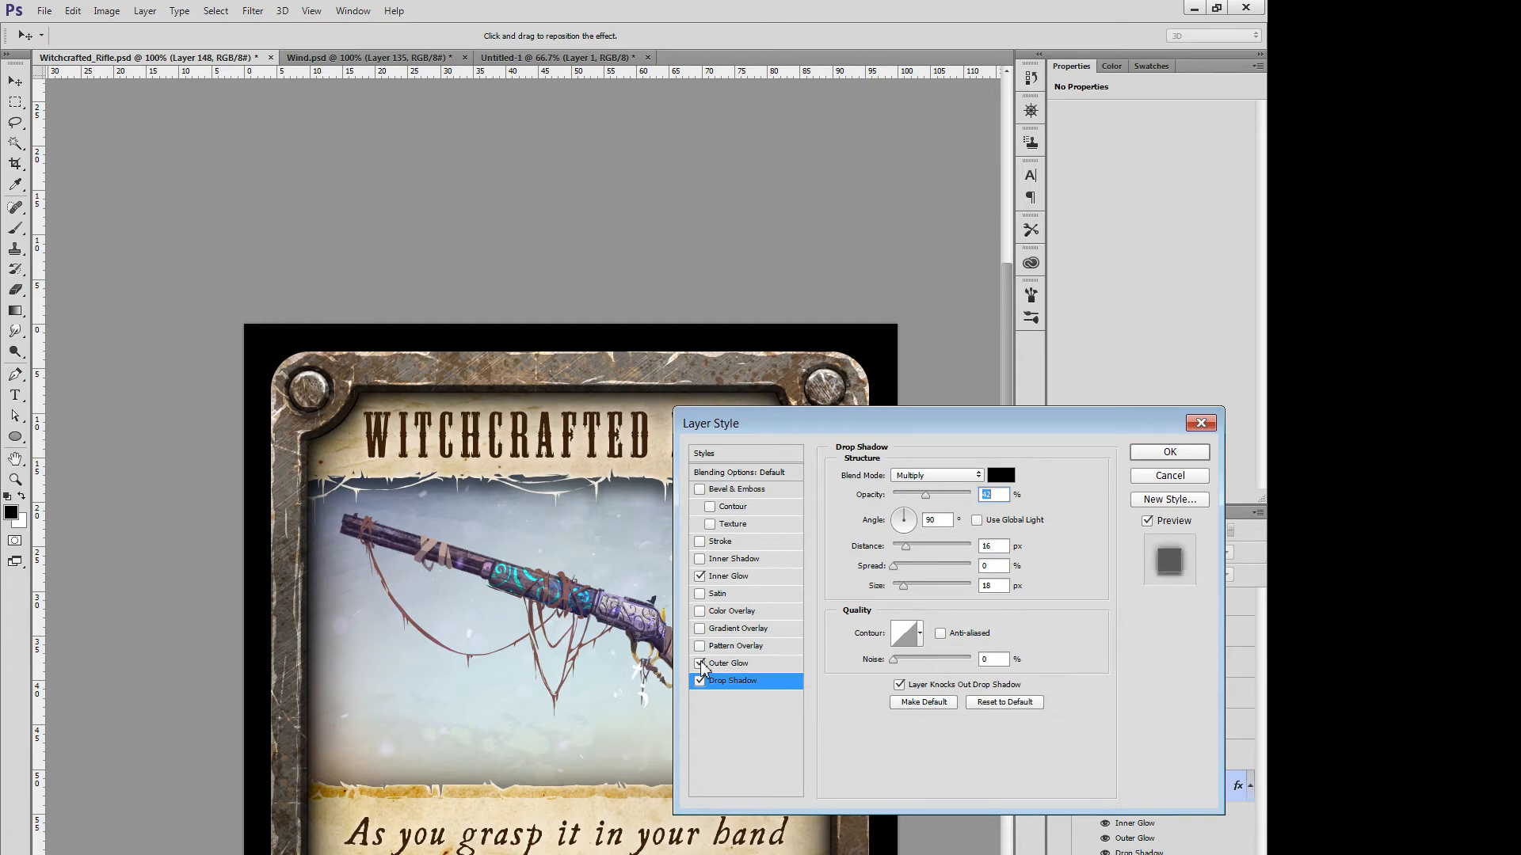
pyautogui.click(700, 663)
pyautogui.click(700, 663)
pyautogui.click(700, 681)
pyautogui.click(700, 681)
# Step: Compare Layer 148 with its Inner Glow effect switched off and on
pyautogui.click(765, 577)
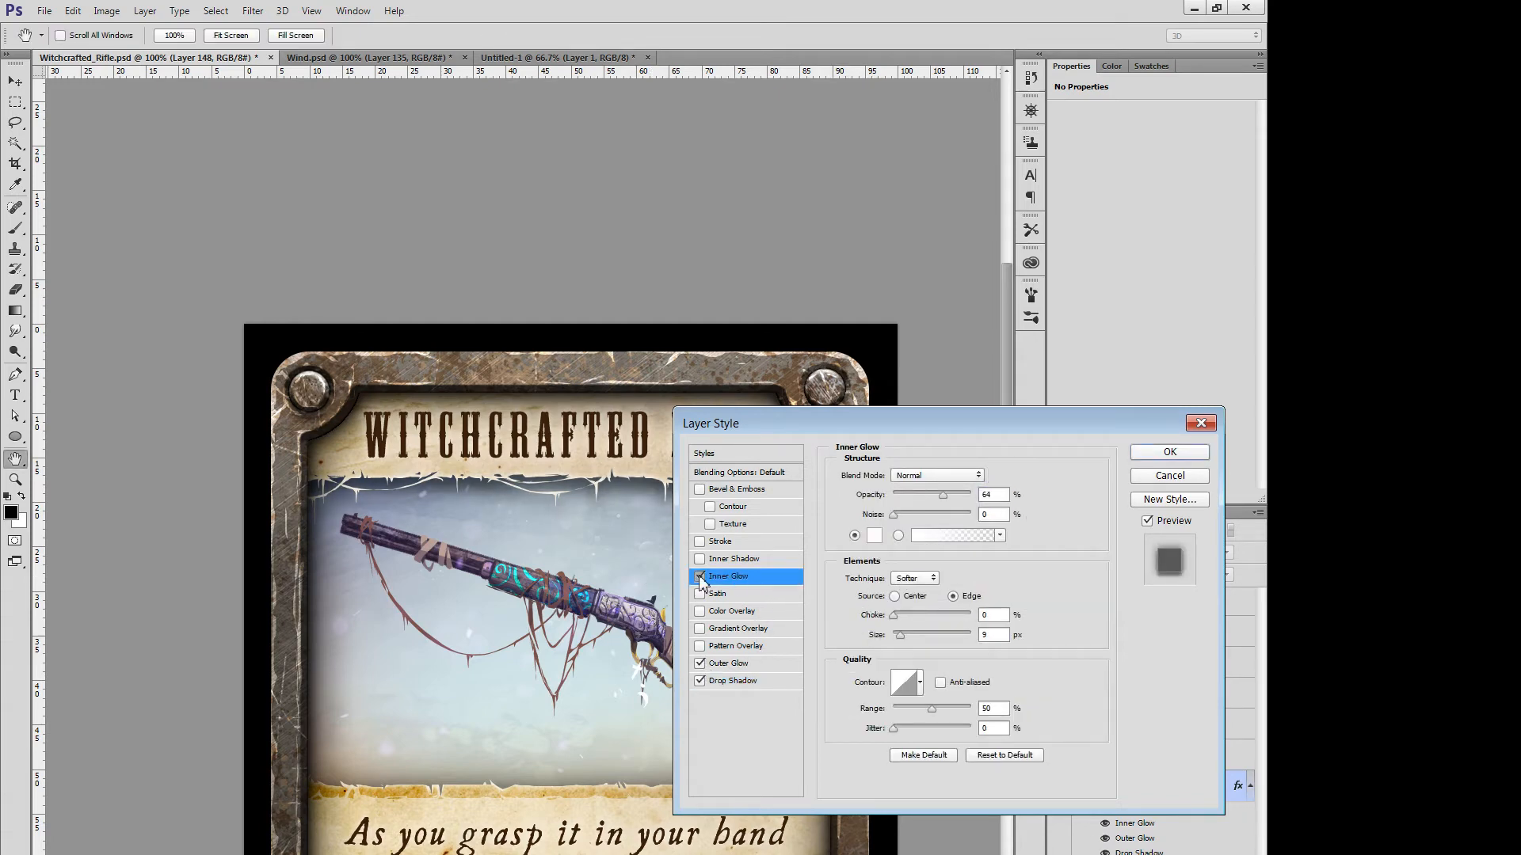
pyautogui.click(700, 577)
pyautogui.click(701, 577)
pyautogui.click(700, 578)
pyautogui.click(700, 577)
# Step: Try a black Inner Glow at 65% opacity and 54 px size on Layer 148, and discard the style changes
pyautogui.click(1000, 495)
pyautogui.write('65')
pyautogui.moveTo(904, 634)
pyautogui.mouseDown()
pyautogui.moveTo(921, 633)
pyautogui.moveTo(908, 636)
pyautogui.mouseUp()
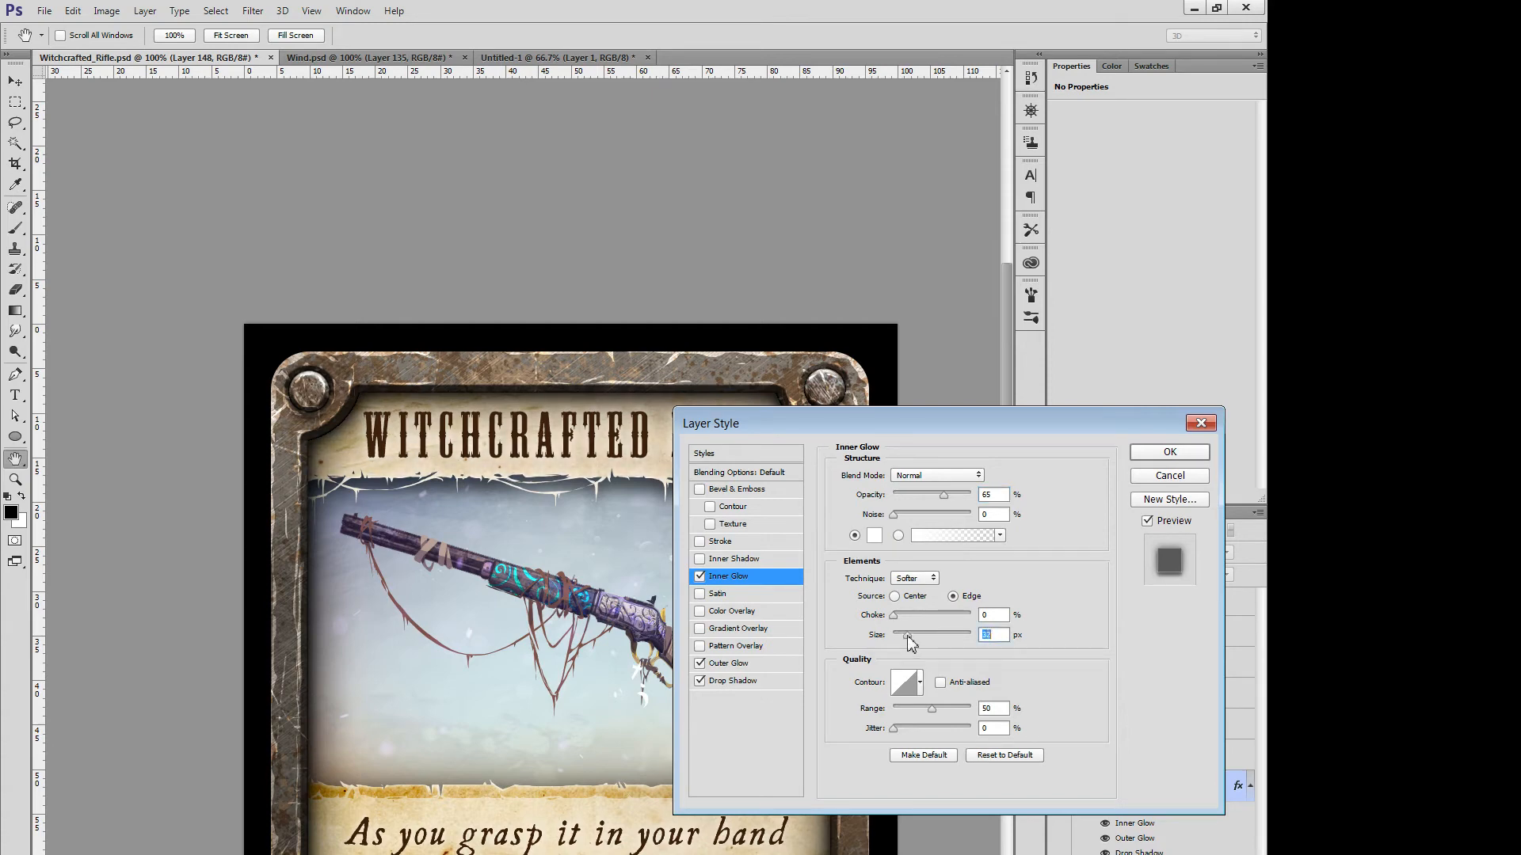
pyautogui.click(872, 541)
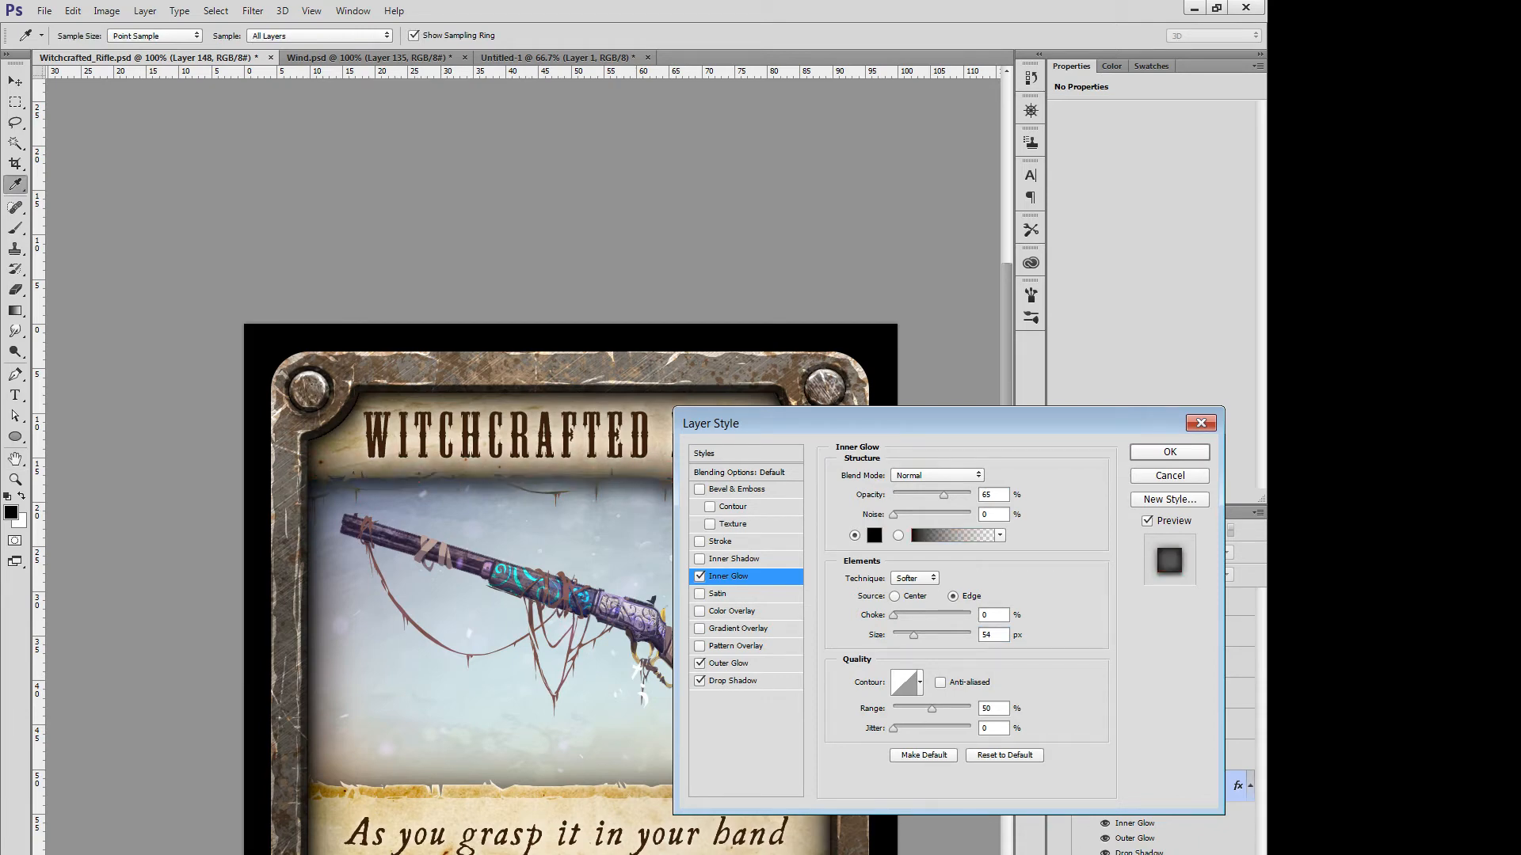
pyautogui.press('Escape')
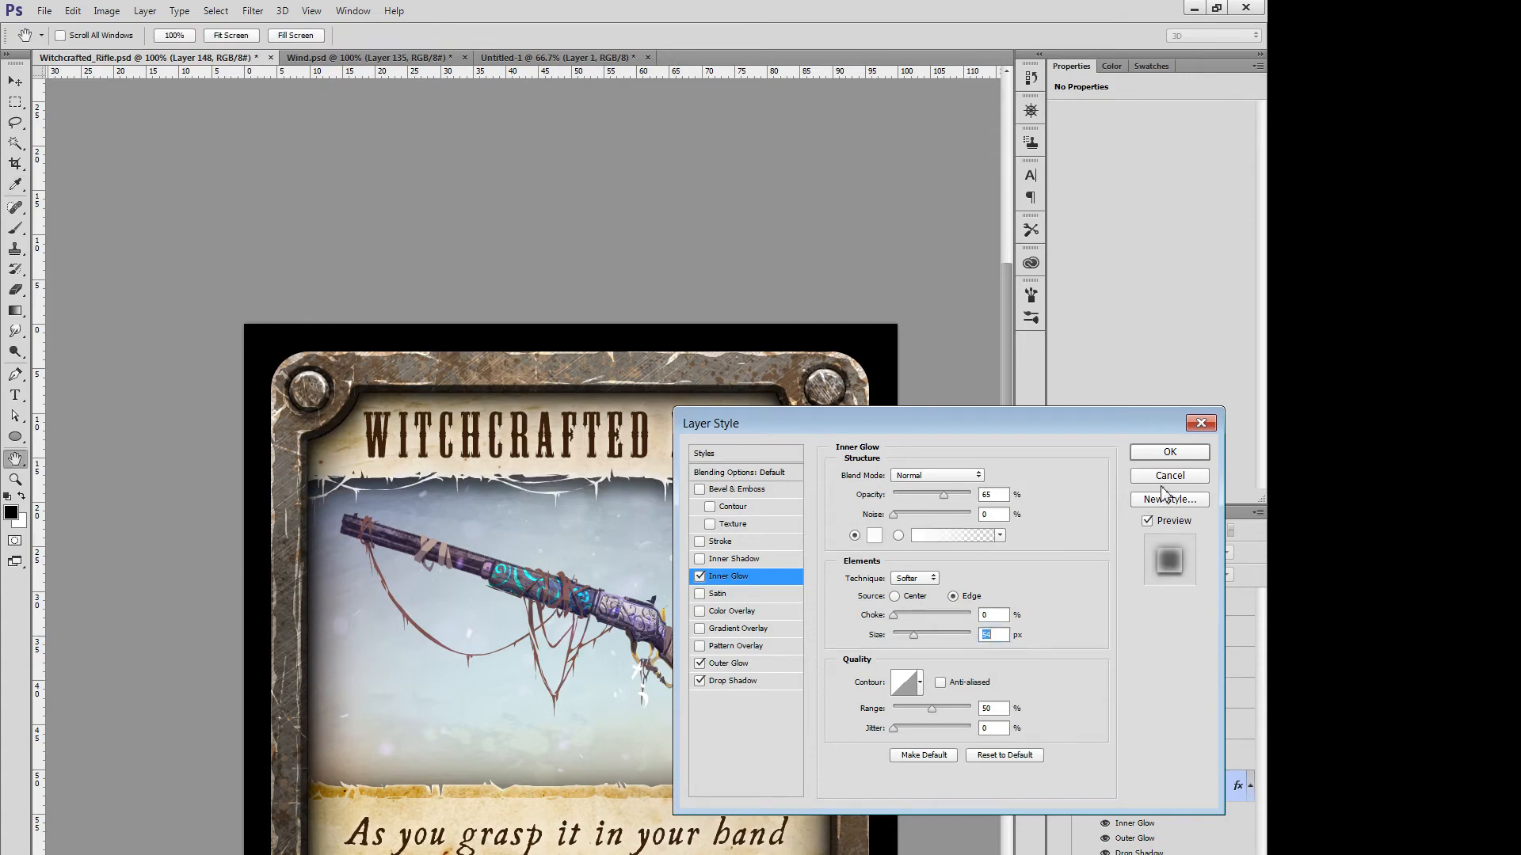
pyautogui.click(1162, 476)
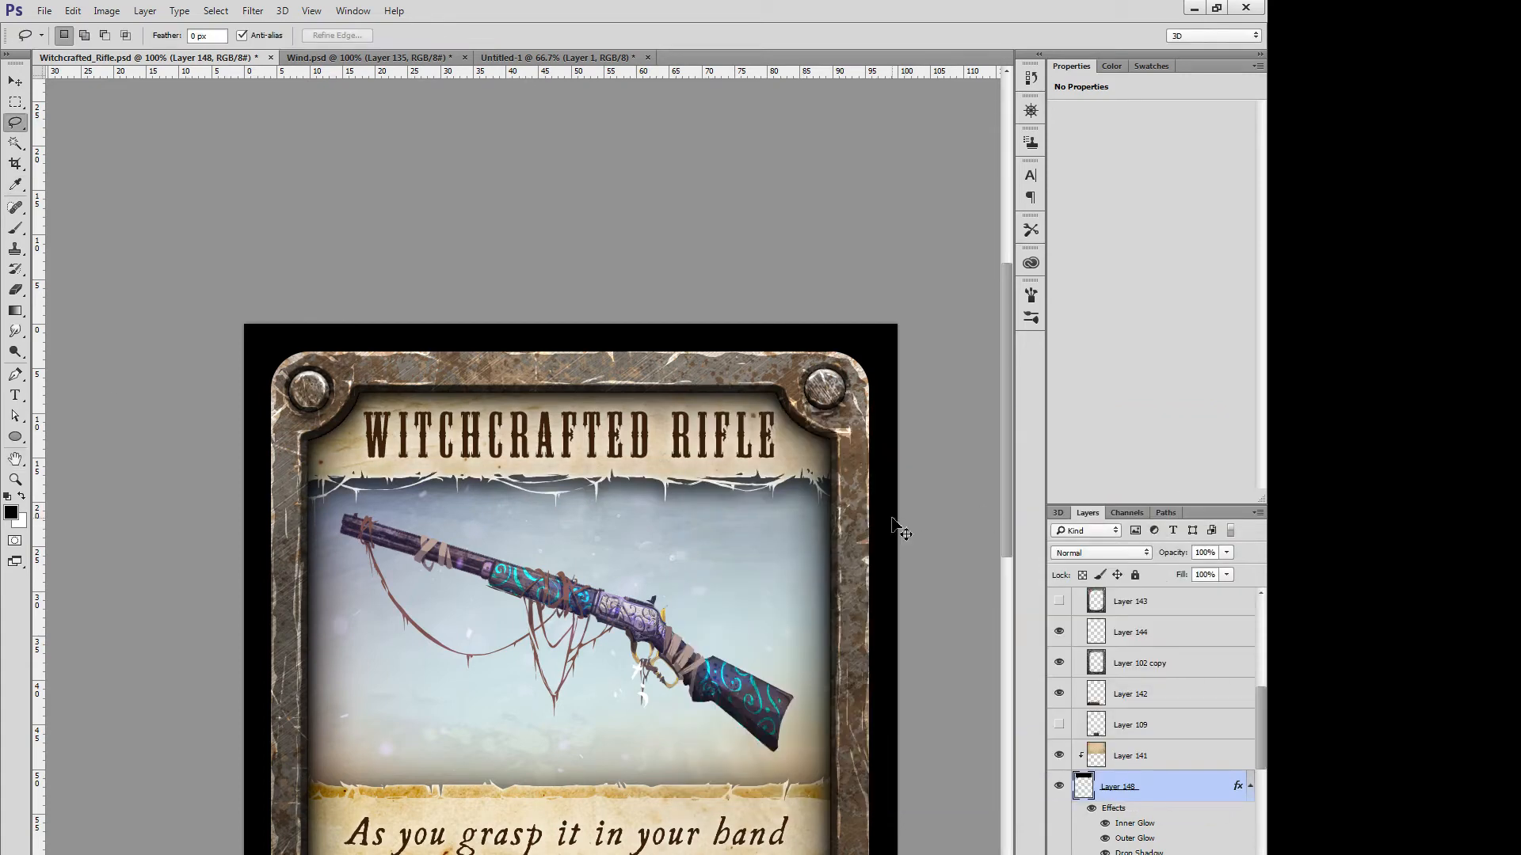
# Step: Add a new layer directly above Layer 141, clipped to the title banner's Layer 148
pyautogui.hotkey('ctrl', '-')
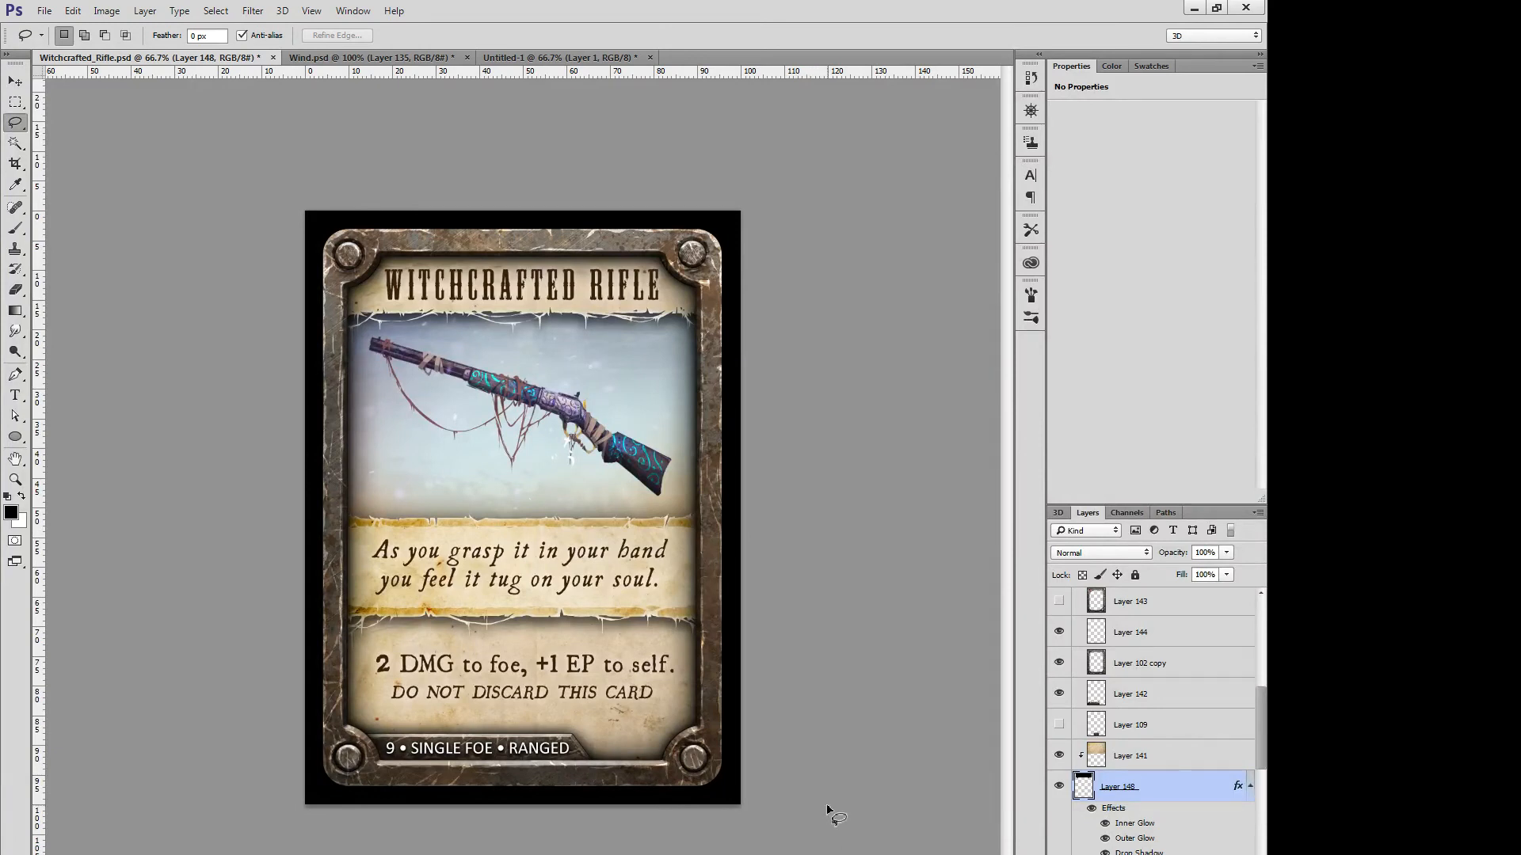
pyautogui.scroll(-5, 1117, 827)
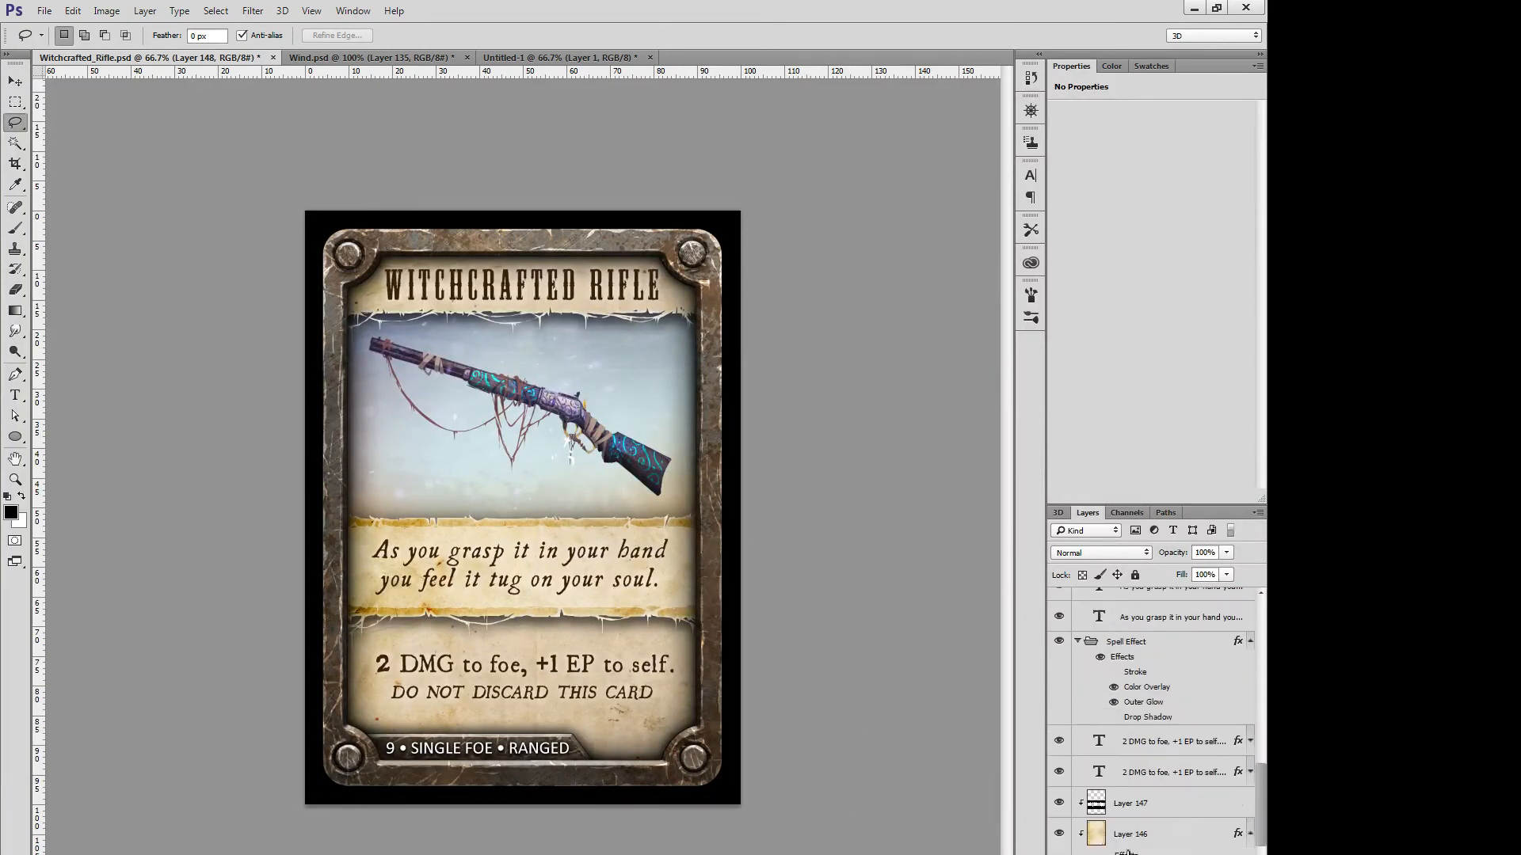
pyautogui.scroll(-6, 1126, 839)
pyautogui.click(1155, 804)
pyautogui.press('v')
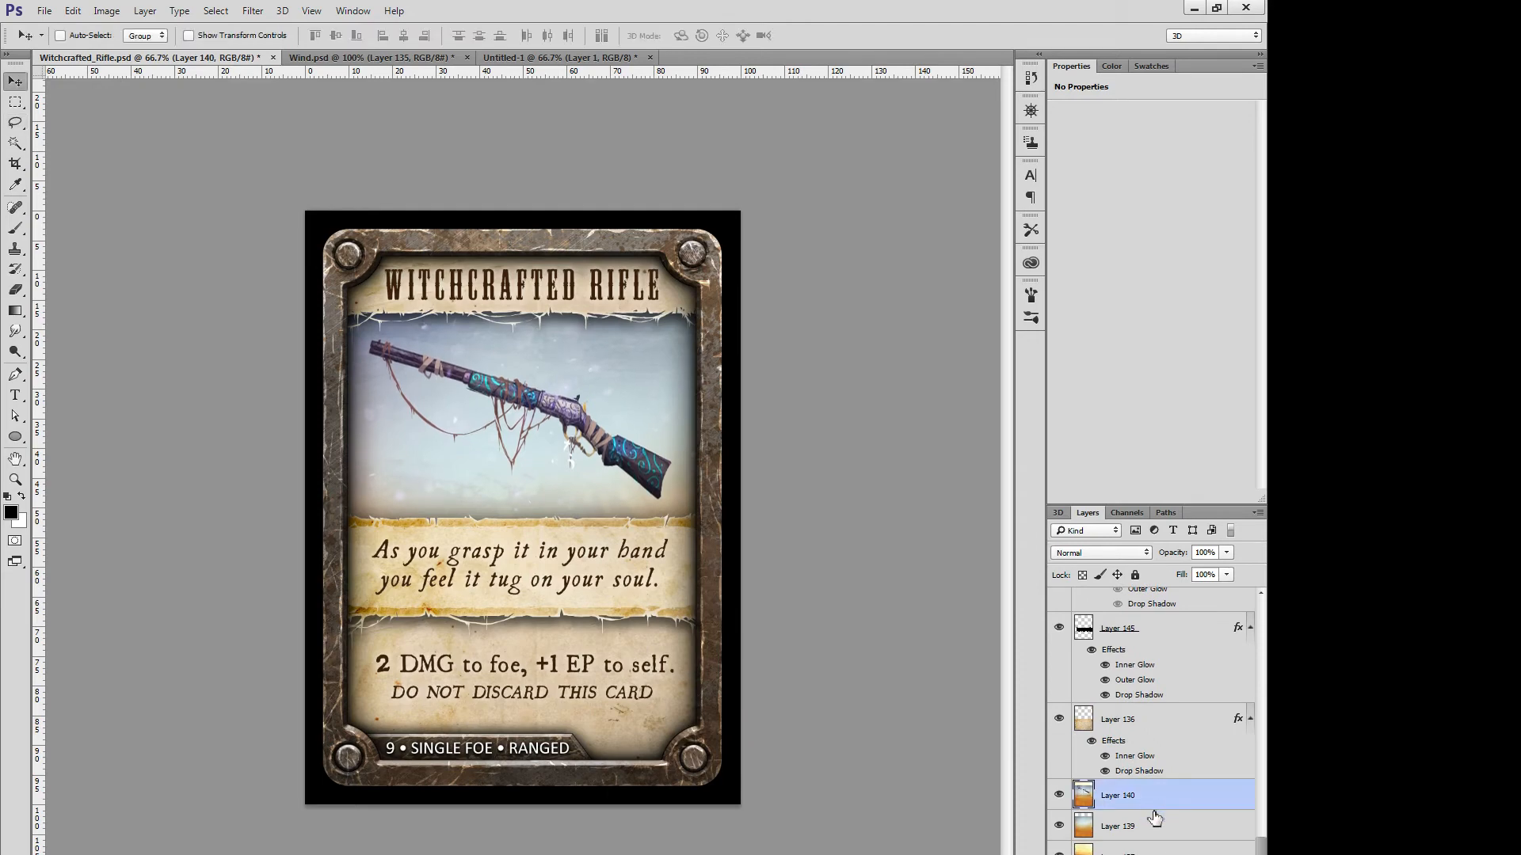
pyautogui.scroll(10, 1157, 816)
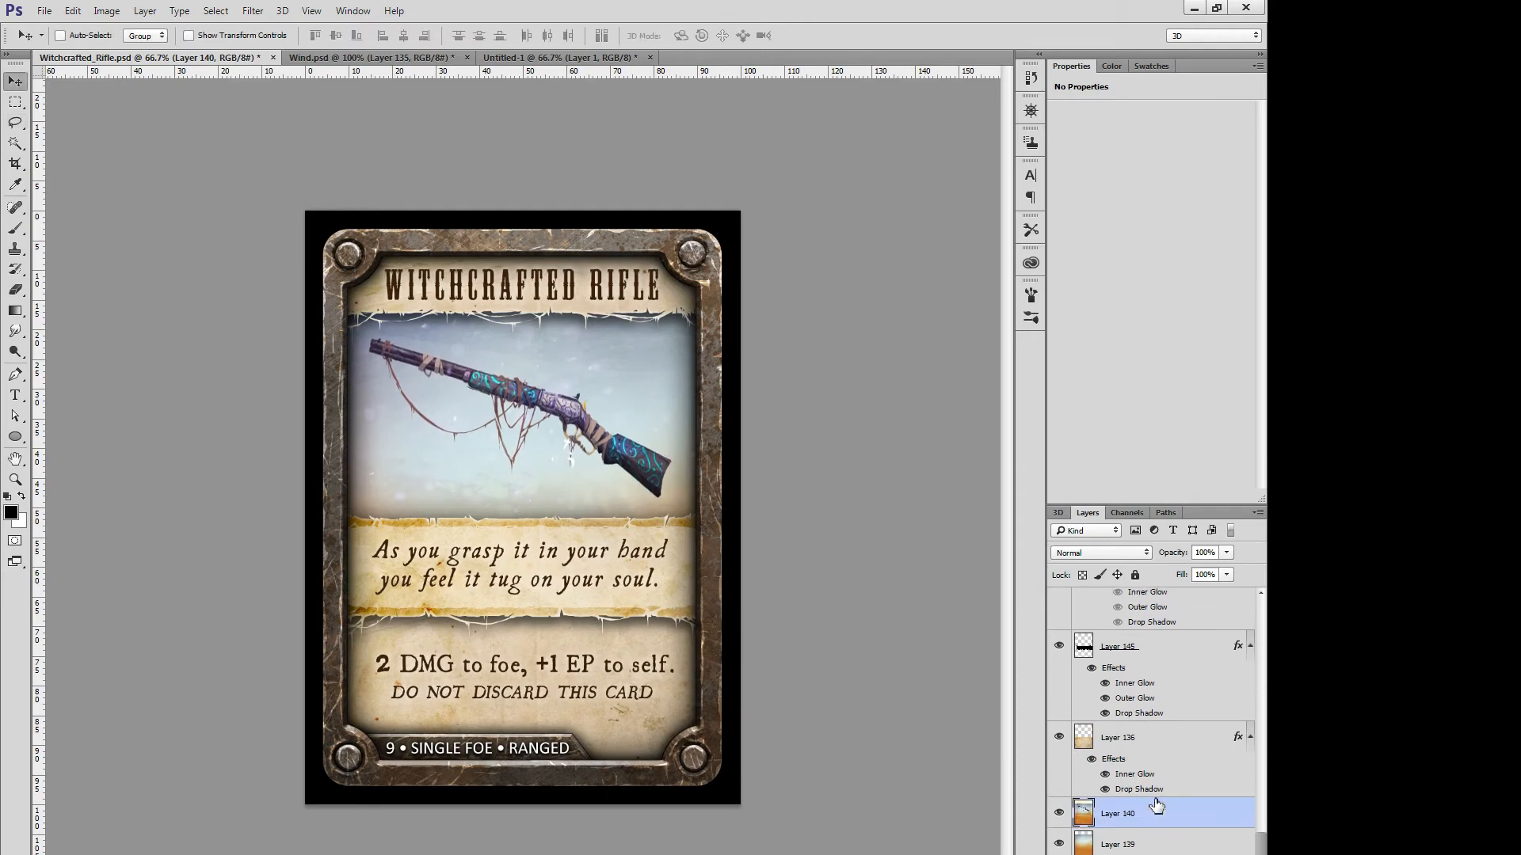
pyautogui.scroll(3, 1177, 824)
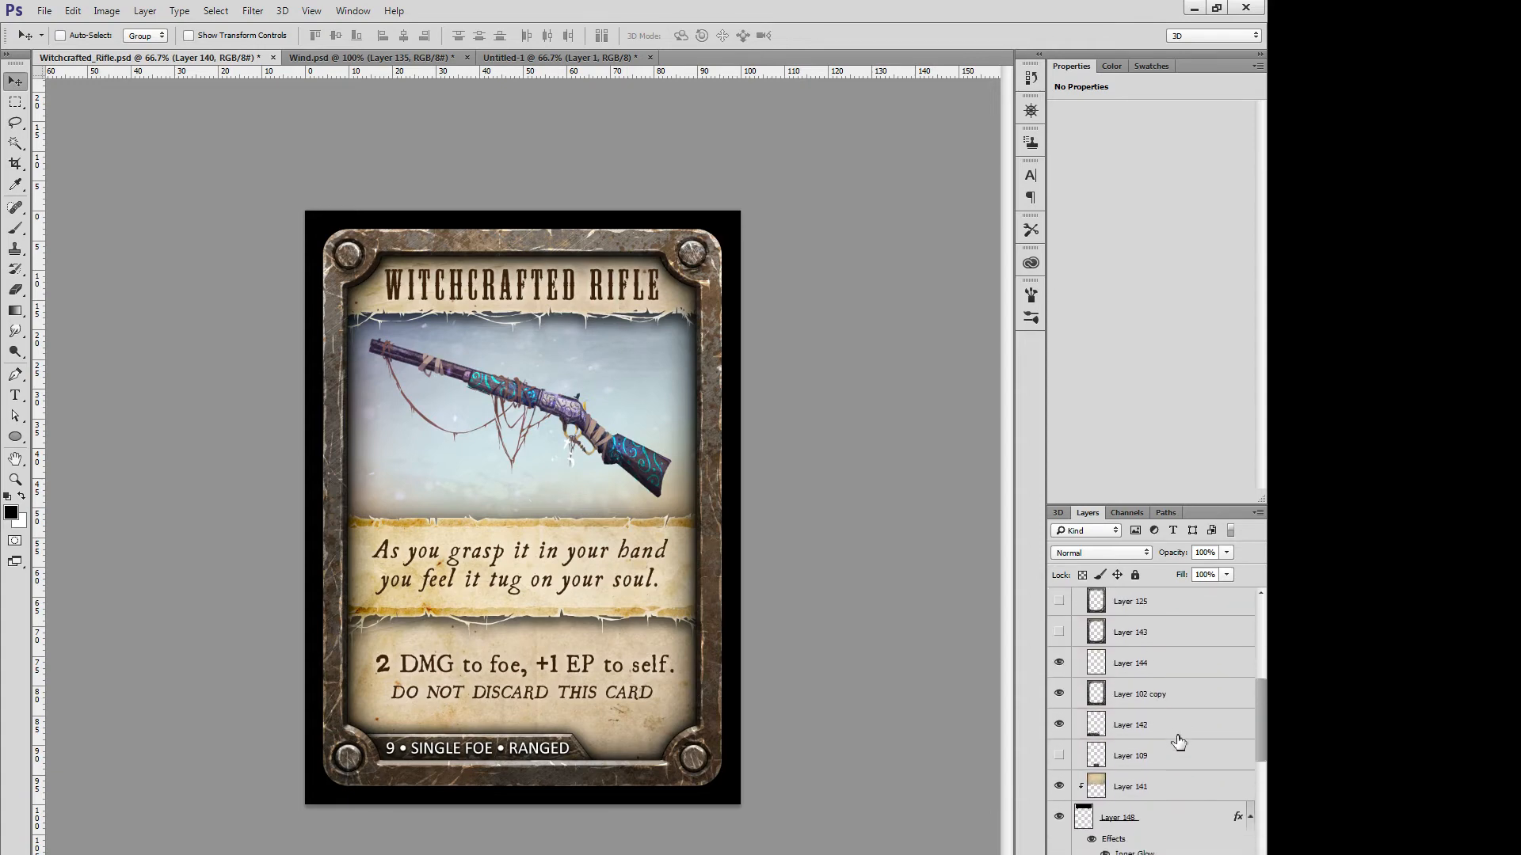
pyautogui.click(1180, 723)
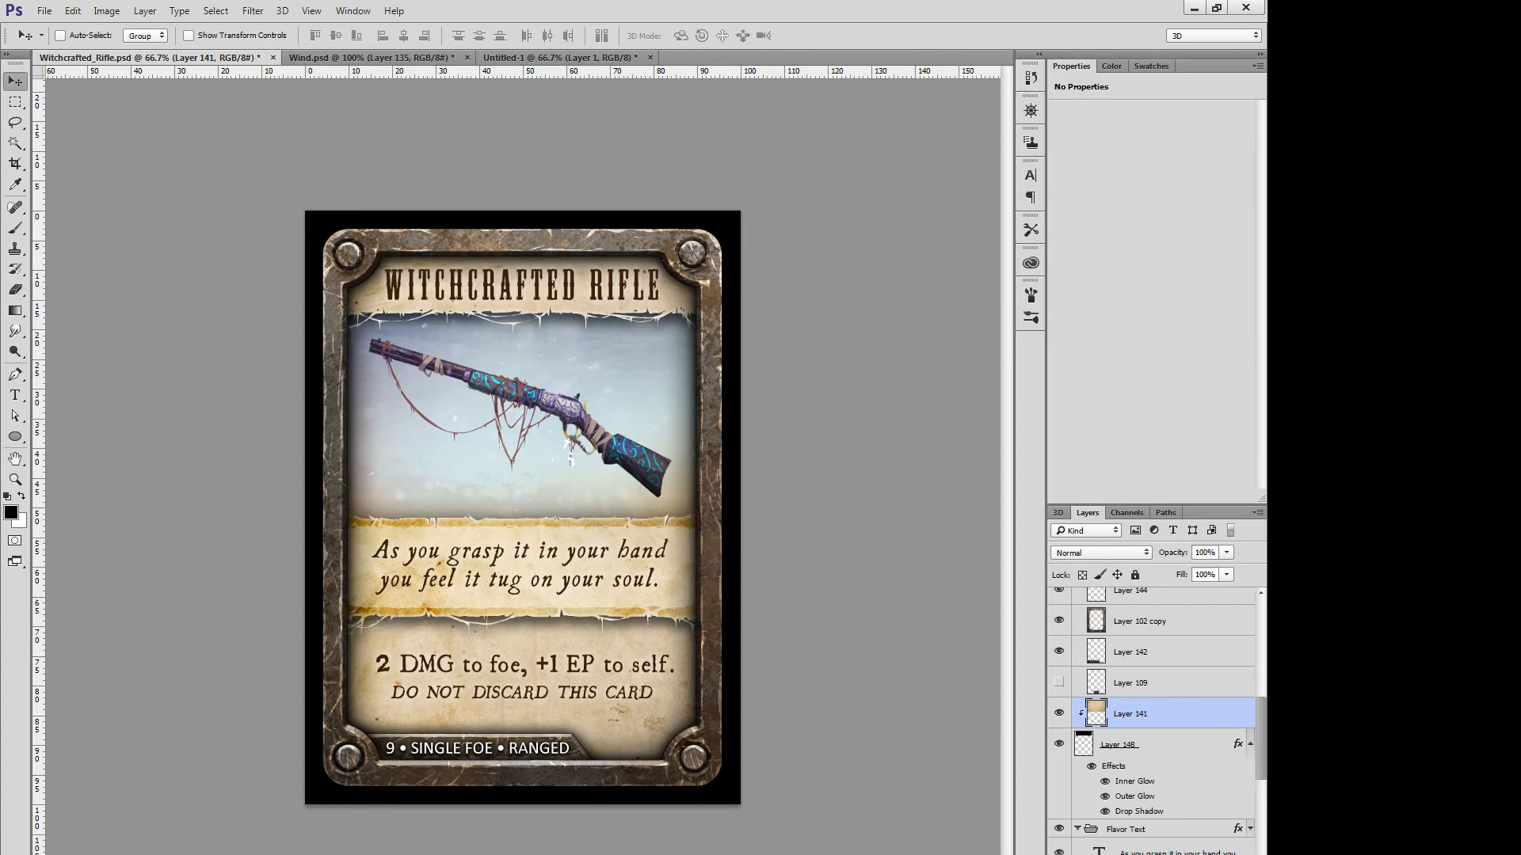
pyautogui.hotkey('ctrl', 'shift', 'alt', 'n')
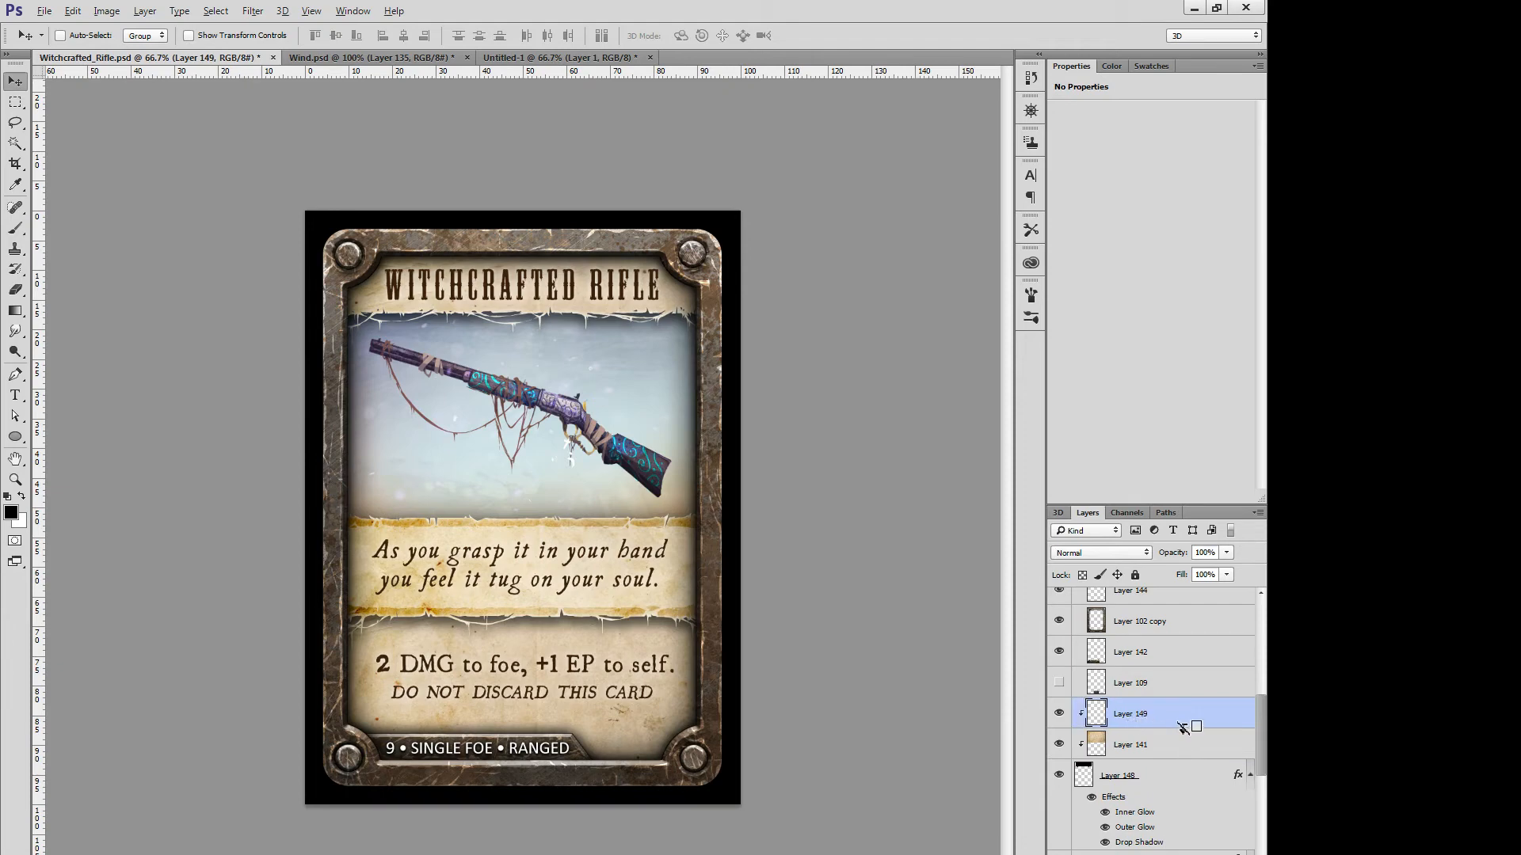
# Step: Fill a full-width rectangular strip over the title banner's torn lower edge with black on Layer 149
pyautogui.click(17, 109)
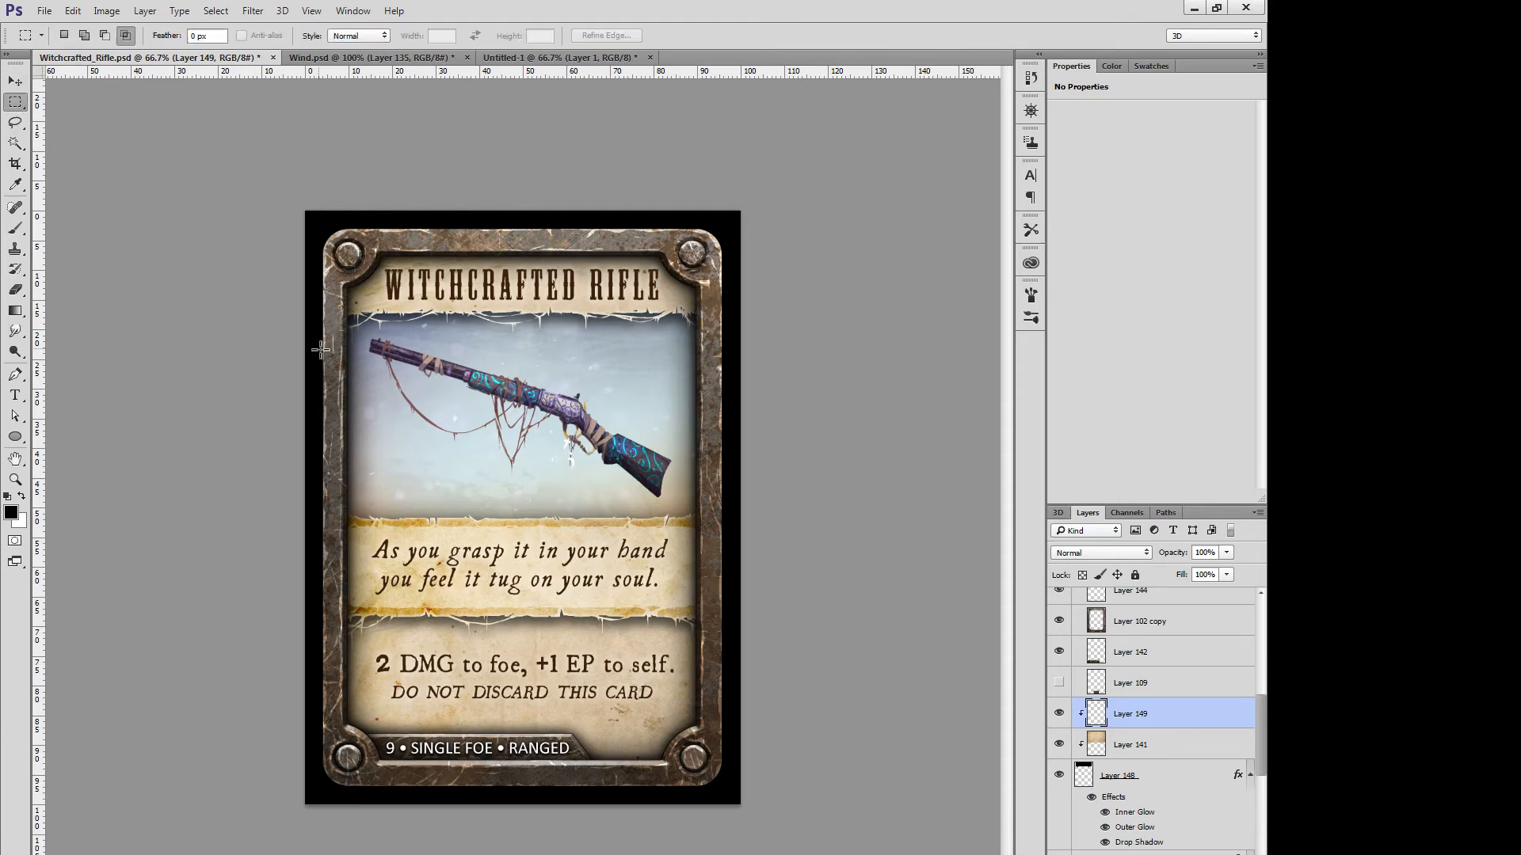
pyautogui.moveTo(467, 308); pyautogui.dragTo(732, 306)
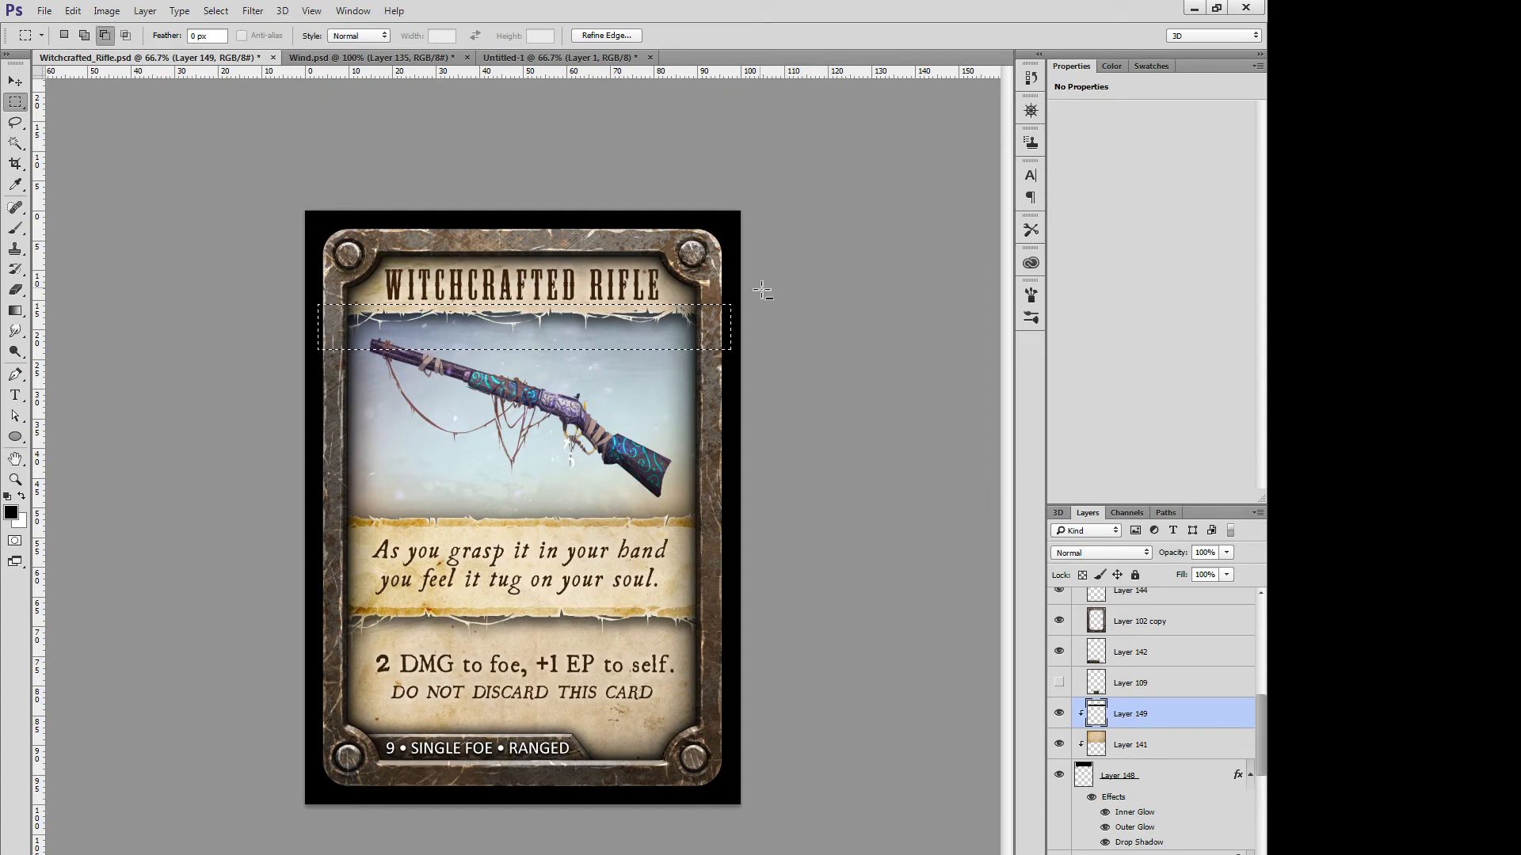
pyautogui.hotkey('alt', 'BackSpace')
pyautogui.hotkey('ctrl', 'd')
# Step: Set the blend mode of Layer 149 to Overlay
pyautogui.click(1090, 554)
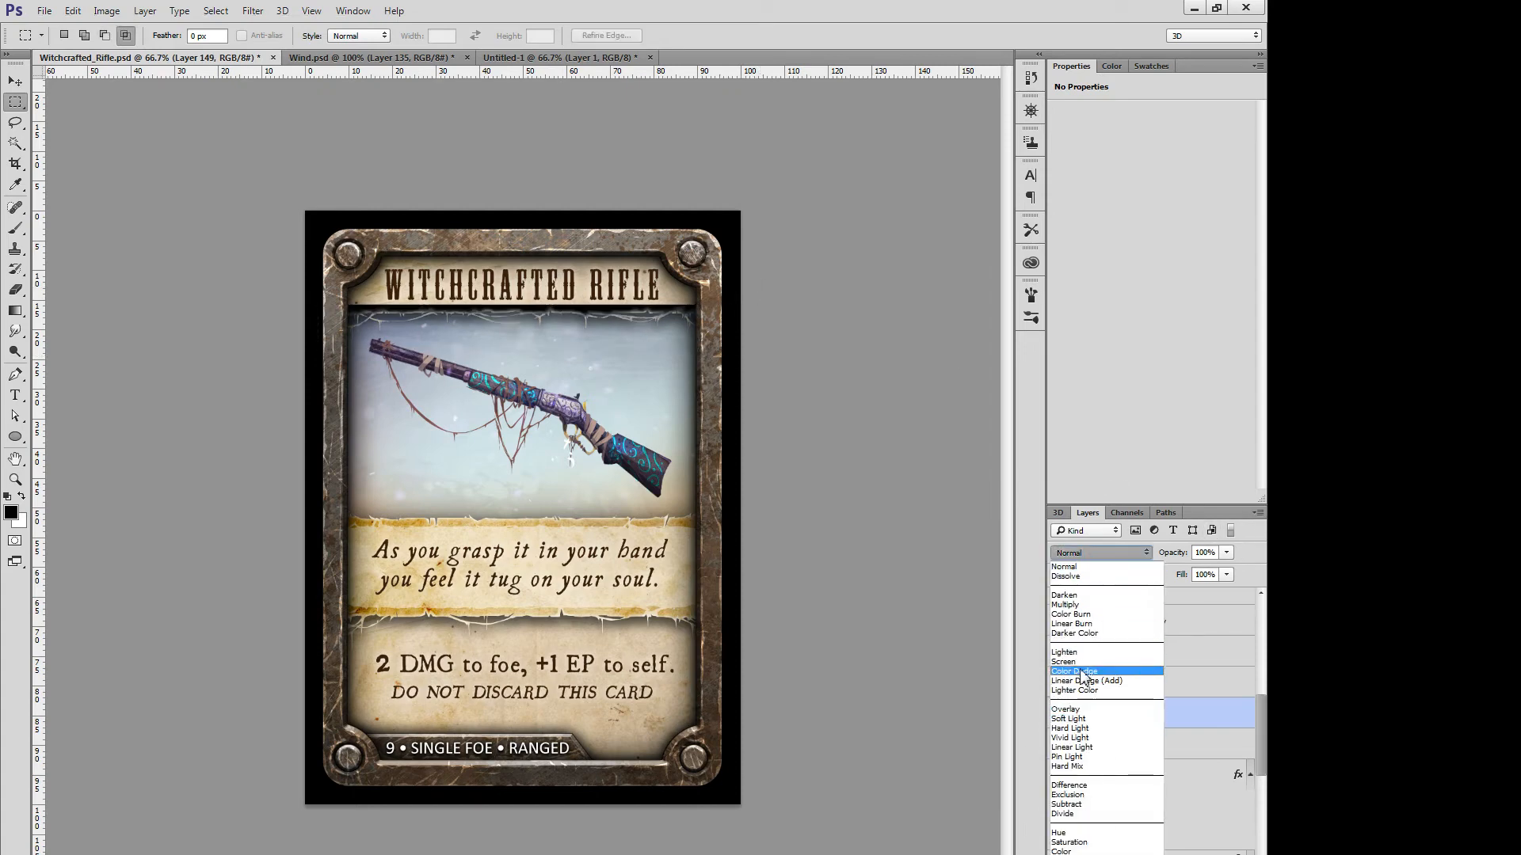
pyautogui.click(1065, 710)
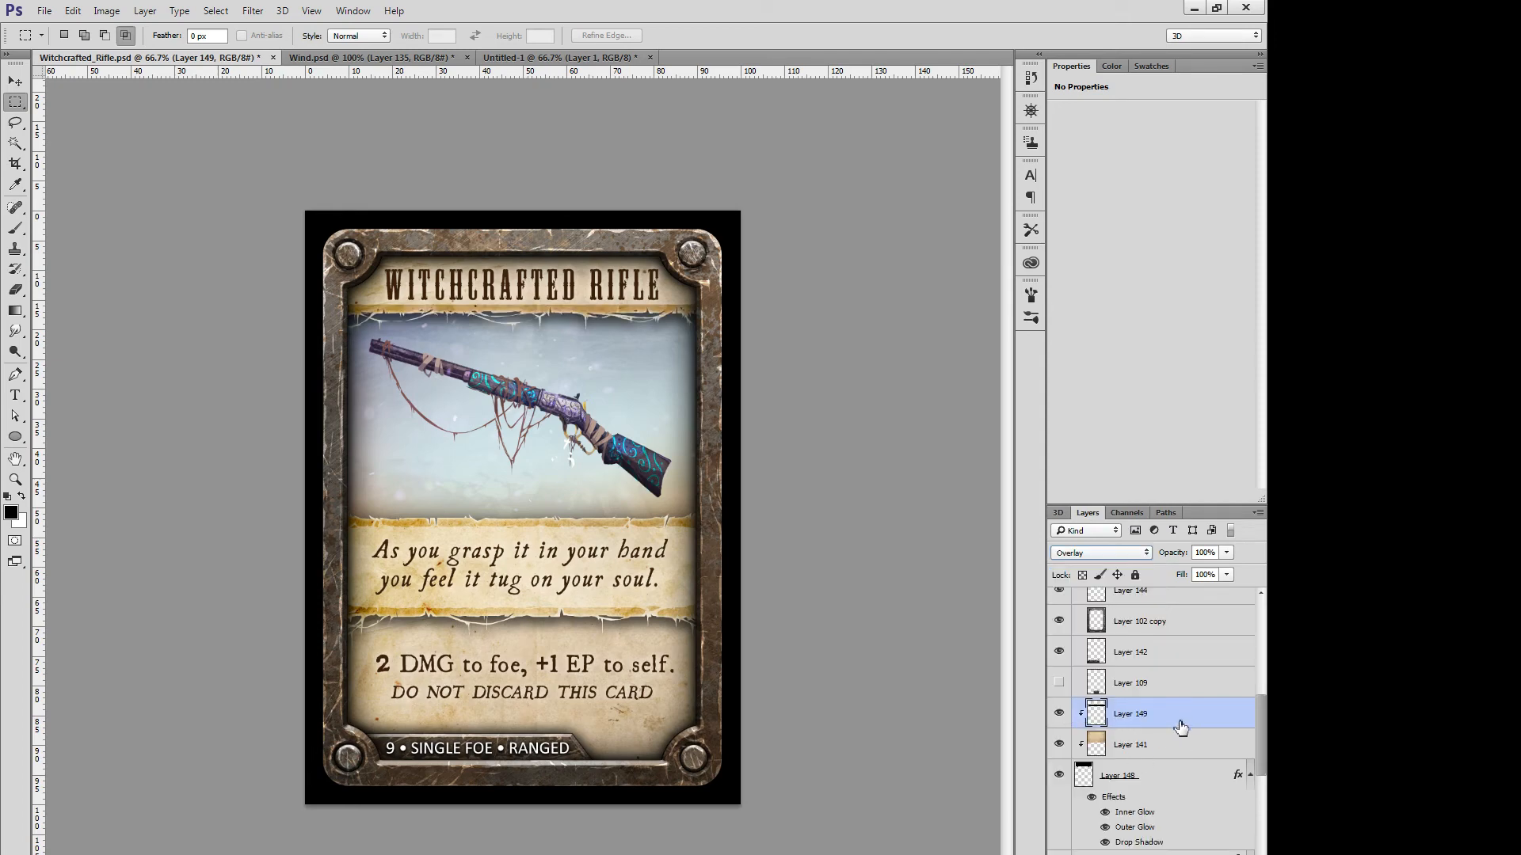
pyautogui.press('Down')
pyautogui.press('Up')
pyautogui.press('v')
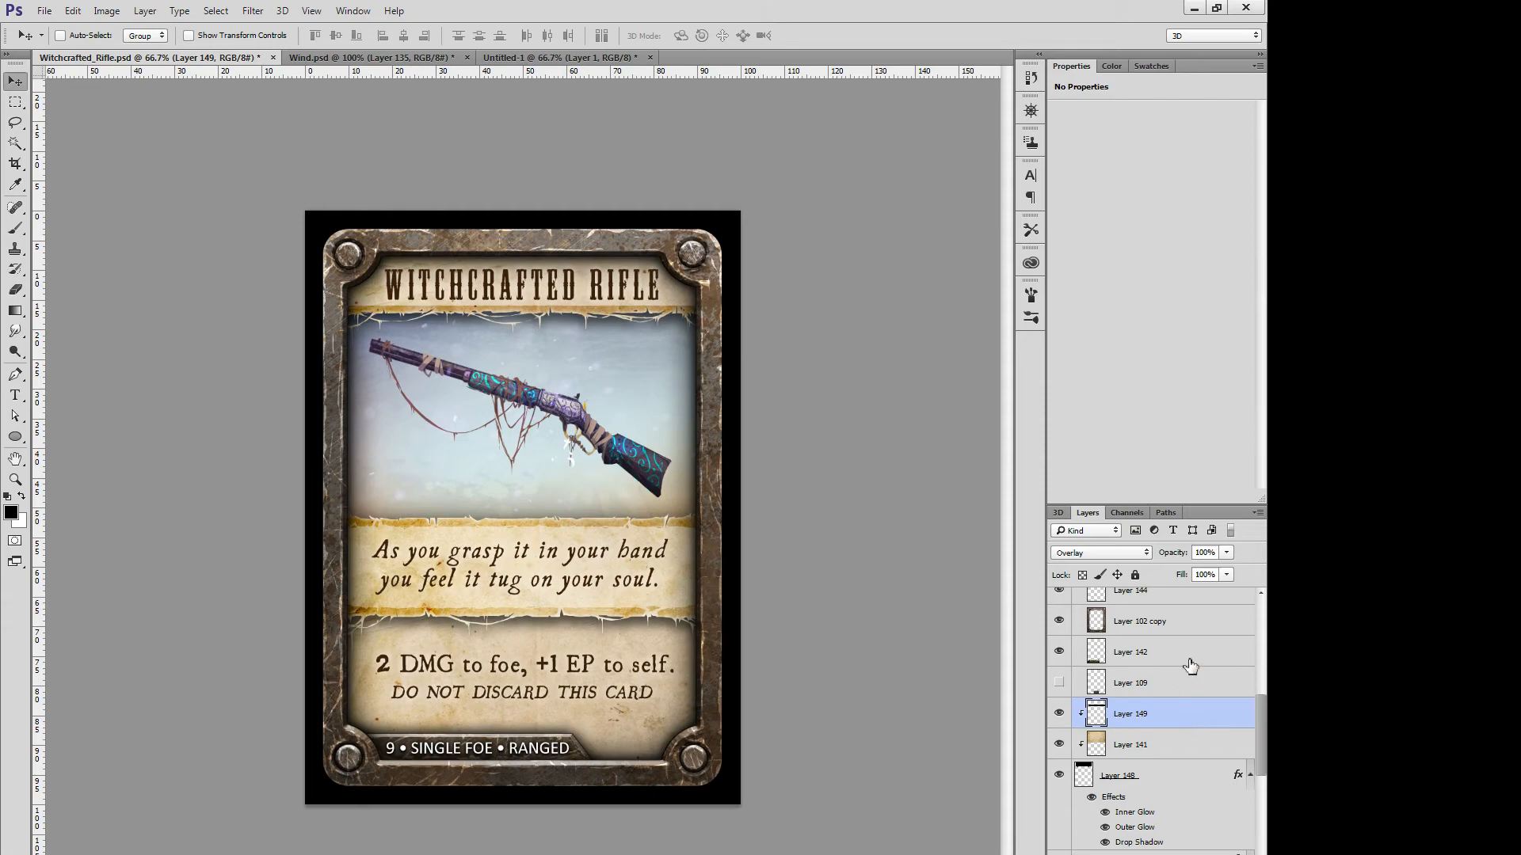
# Step: Erase a lassoed notch from the golden strip between the end of "RIFLE" and the right frame
pyautogui.hotkey('ctrl', '+')
pyautogui.hotkey('ctrl', '+')
pyautogui.moveTo(747, 523); pyautogui.dragTo(649, 691)
pyautogui.press('l')
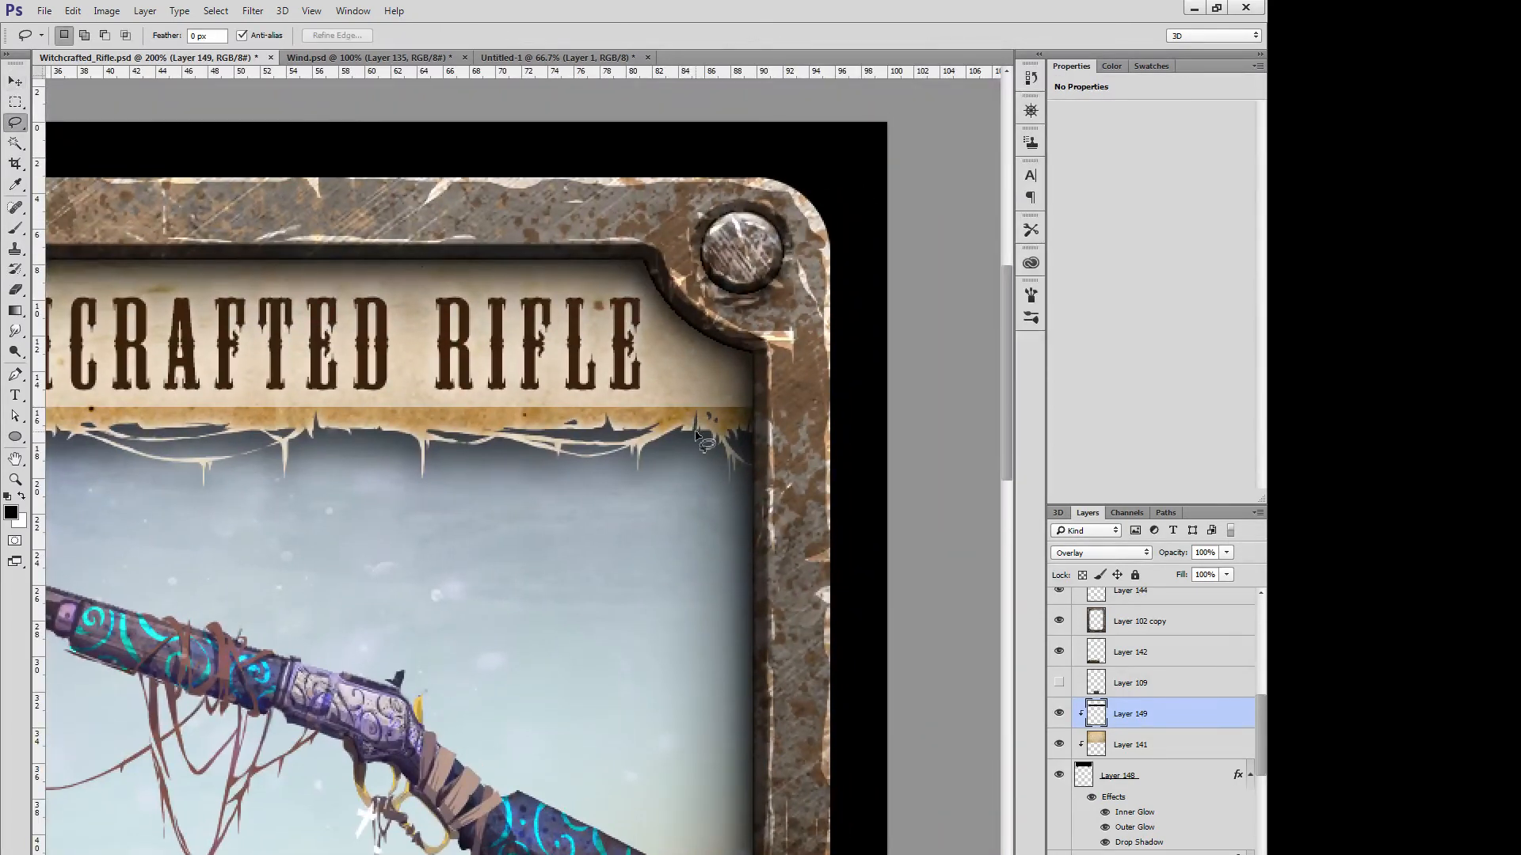
pyautogui.moveTo(682, 430)
pyautogui.mouseDown()
pyautogui.moveTo(696, 403)
pyautogui.moveTo(697, 437)
pyautogui.mouseUp()
pyautogui.press('Delete')
pyautogui.hotkey('ctrl', 'd')
# Step: Cut irregular notches into the golden strip's straight upper edge below the letters "FLE" of "RIFLE"
pyautogui.moveTo(583, 407)
pyautogui.mouseDown()
pyautogui.moveTo(469, 408)
pyautogui.moveTo(529, 413)
pyautogui.mouseUp()
pyautogui.press('Delete')
pyautogui.hotkey('ctrl', 'd')
pyautogui.moveTo(621, 430)
pyautogui.mouseDown()
pyautogui.moveTo(604, 405)
pyautogui.moveTo(594, 430)
pyautogui.moveTo(612, 434)
pyautogui.moveTo(602, 420)
pyautogui.moveTo(626, 407)
pyautogui.mouseUp()
pyautogui.press('Delete')
pyautogui.hotkey('ctrl', 'd')
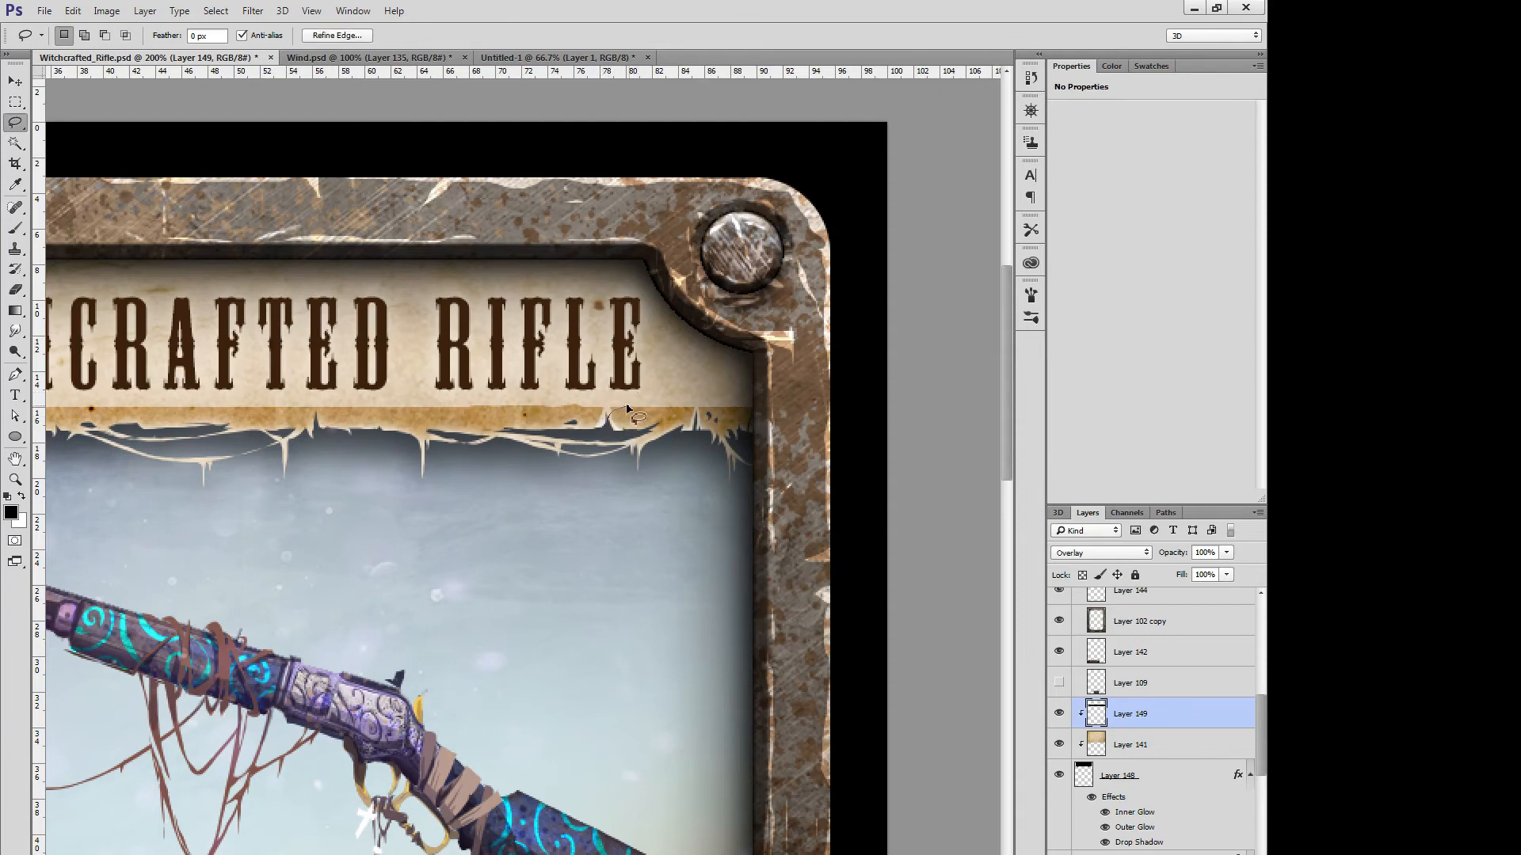
pyautogui.hotkey('ctrl', 'd')
# Step: Roughen the golden strip's upper edge from the end of "RIFLE" toward the right frame with small lassoed cuts
pyautogui.moveTo(700, 418)
pyautogui.mouseDown()
pyautogui.moveTo(754, 364)
pyautogui.moveTo(679, 395)
pyautogui.moveTo(693, 420)
pyautogui.moveTo(678, 403)
pyautogui.moveTo(735, 371)
pyautogui.moveTo(700, 403)
pyautogui.mouseUp()
pyautogui.hotkey('ctrl', 'd')
pyautogui.hotkey('ctrl', 'd')
pyautogui.hotkey('ctrl', 'd')
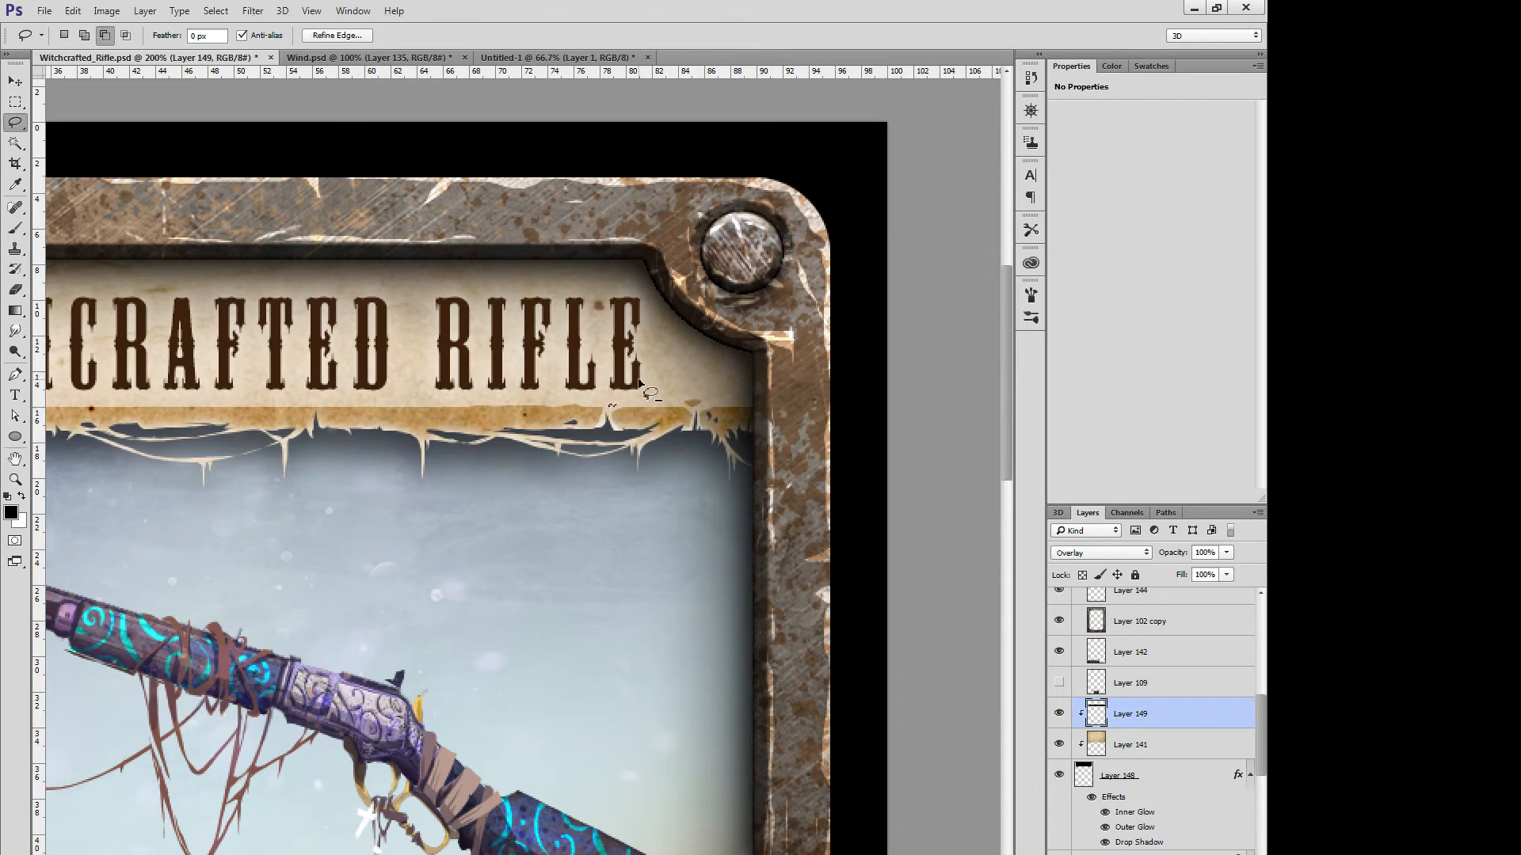
pyautogui.moveTo(547, 576); pyautogui.dragTo(712, 603)
pyautogui.moveTo(855, 436)
pyautogui.mouseDown()
pyautogui.moveTo(879, 434)
pyautogui.moveTo(847, 427)
pyautogui.mouseUp()
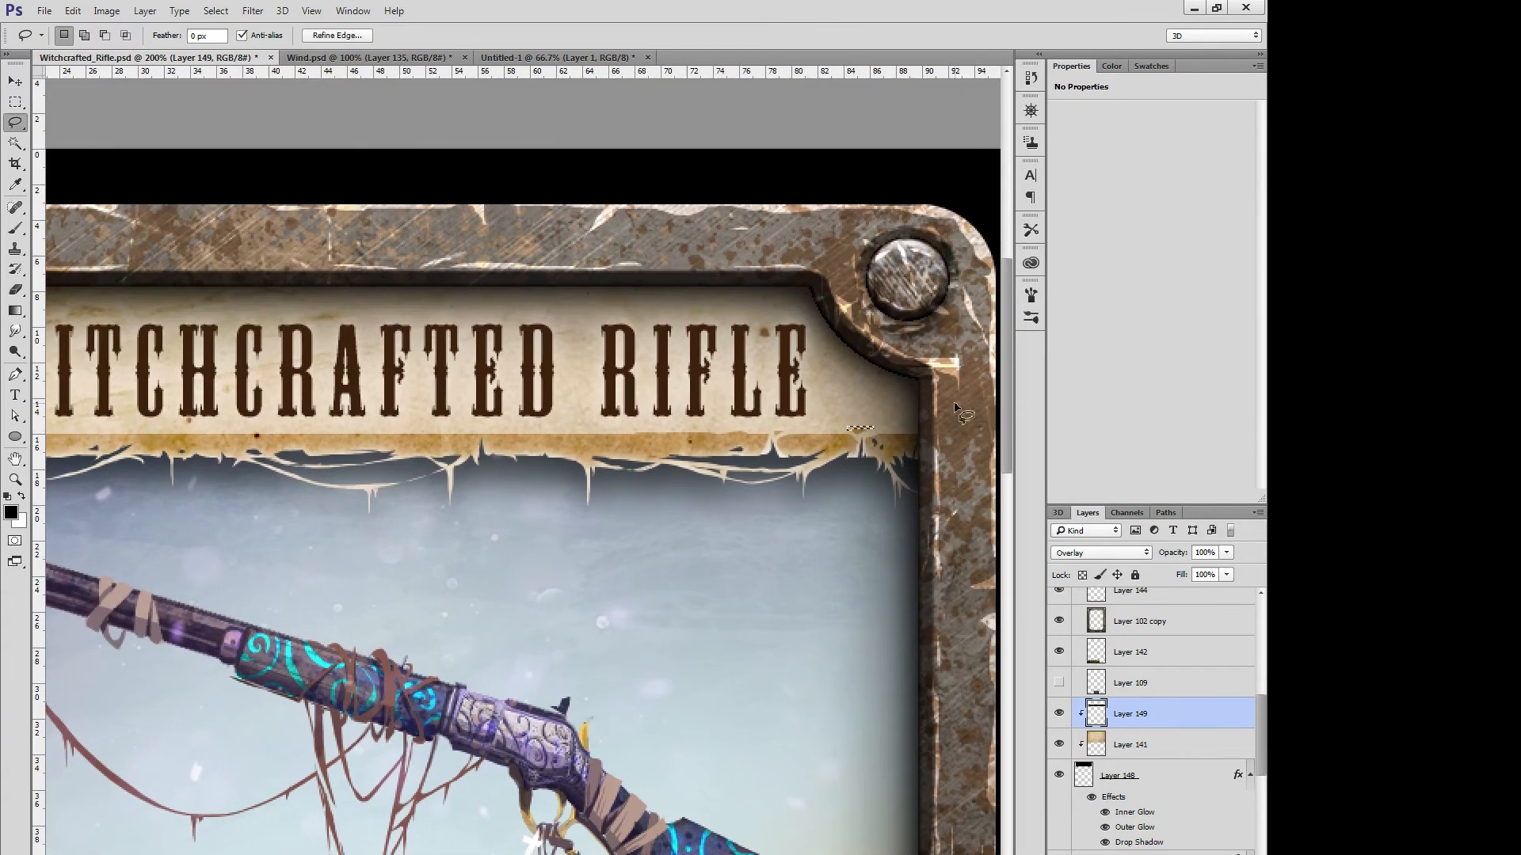
pyautogui.click(955, 407)
pyautogui.moveTo(834, 440)
pyautogui.mouseDown()
pyautogui.moveTo(857, 434)
pyautogui.moveTo(782, 432)
pyautogui.mouseUp()
pyautogui.click(866, 401)
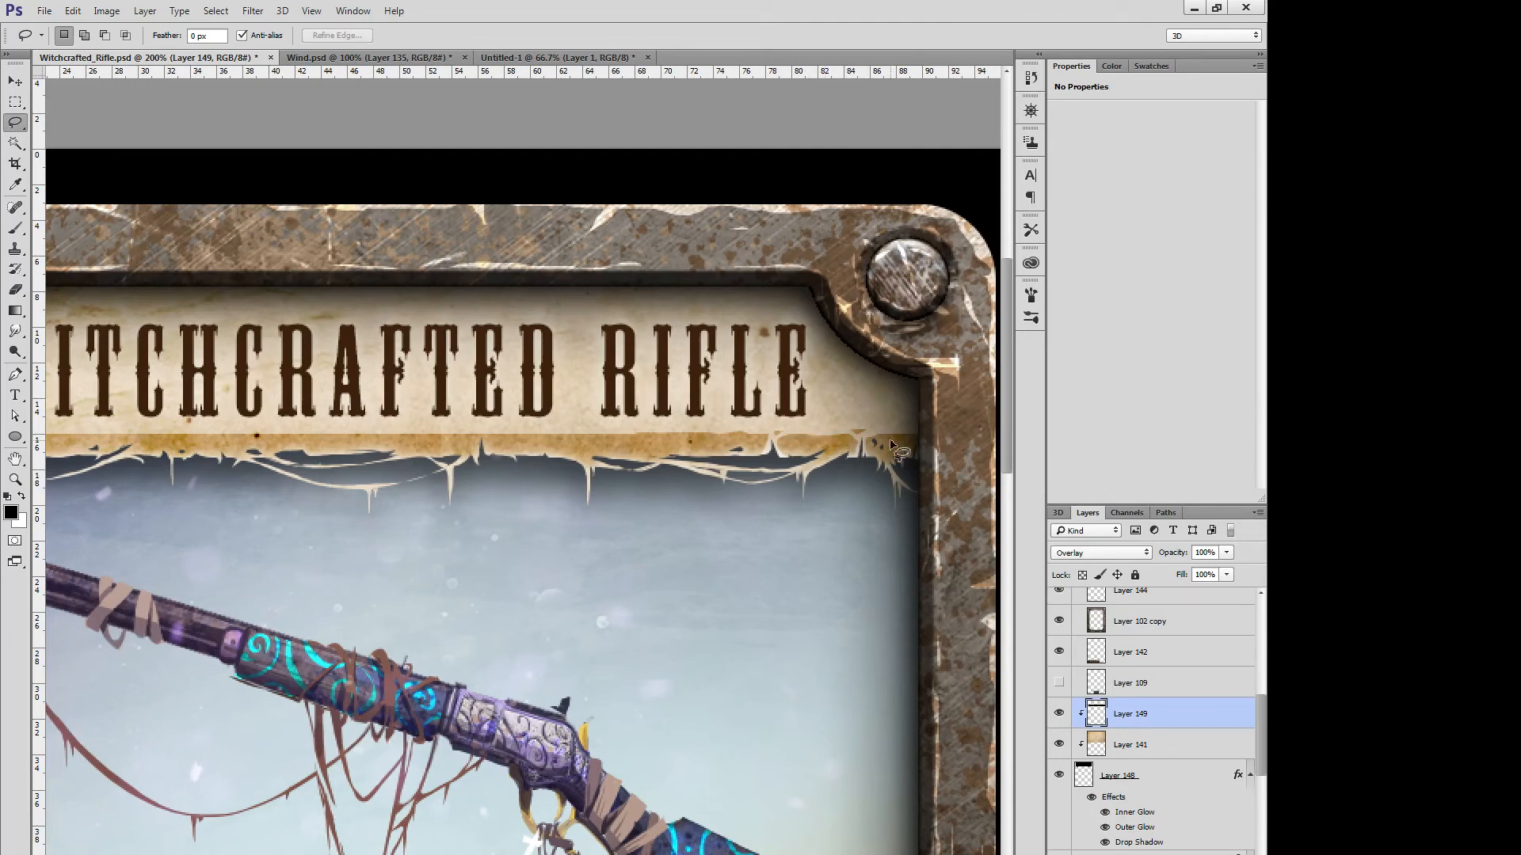
# Step: Clear small spots of the overlay strip around the torn bits beside the right frame
pyautogui.moveTo(873, 444)
pyautogui.mouseDown()
pyautogui.moveTo(887, 453)
pyautogui.moveTo(874, 445)
pyautogui.mouseUp()
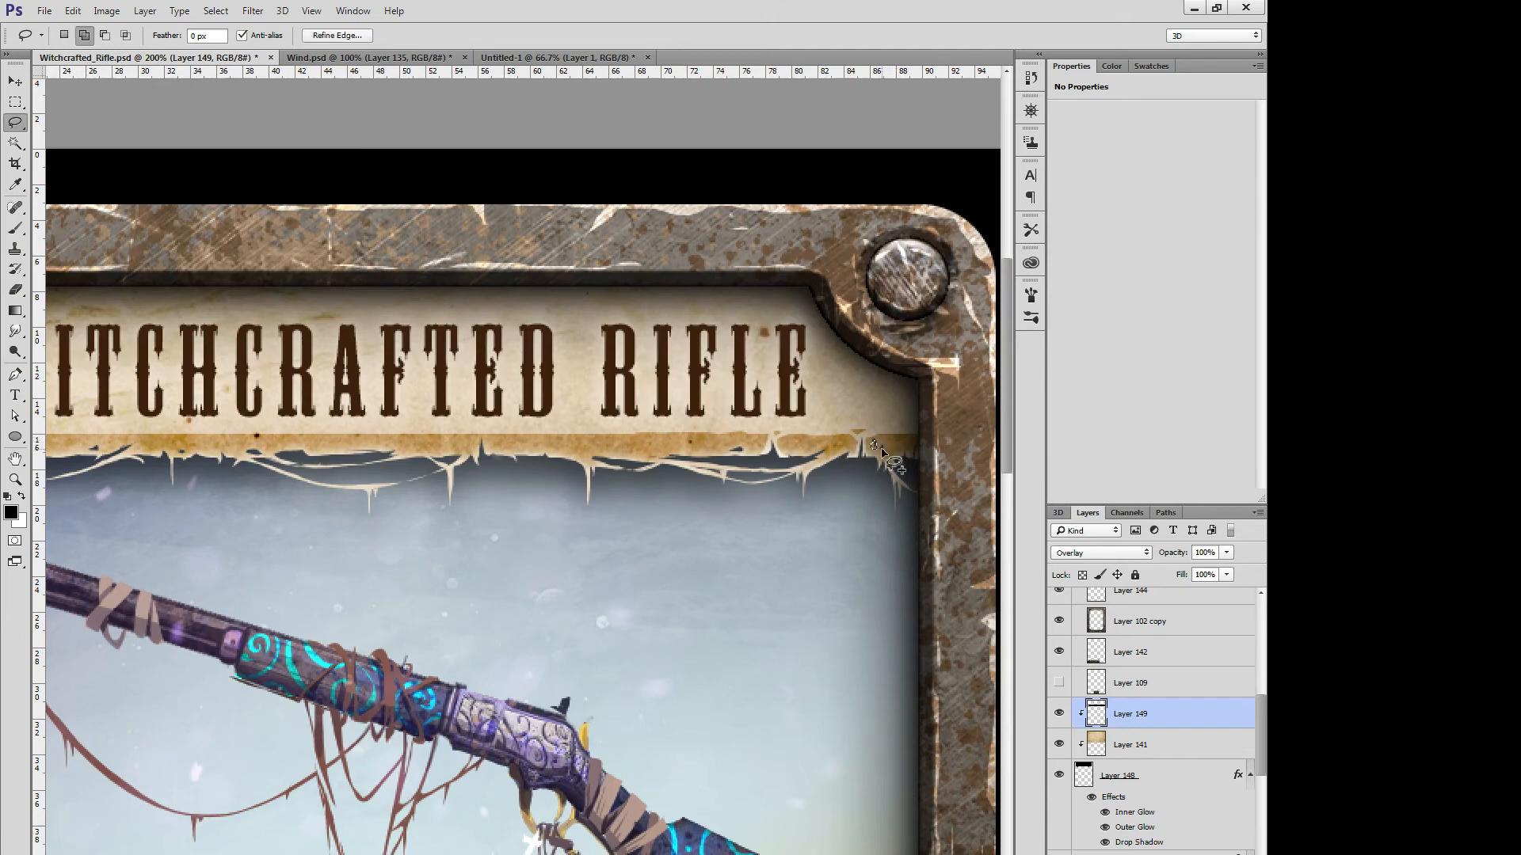
pyautogui.click(917, 427)
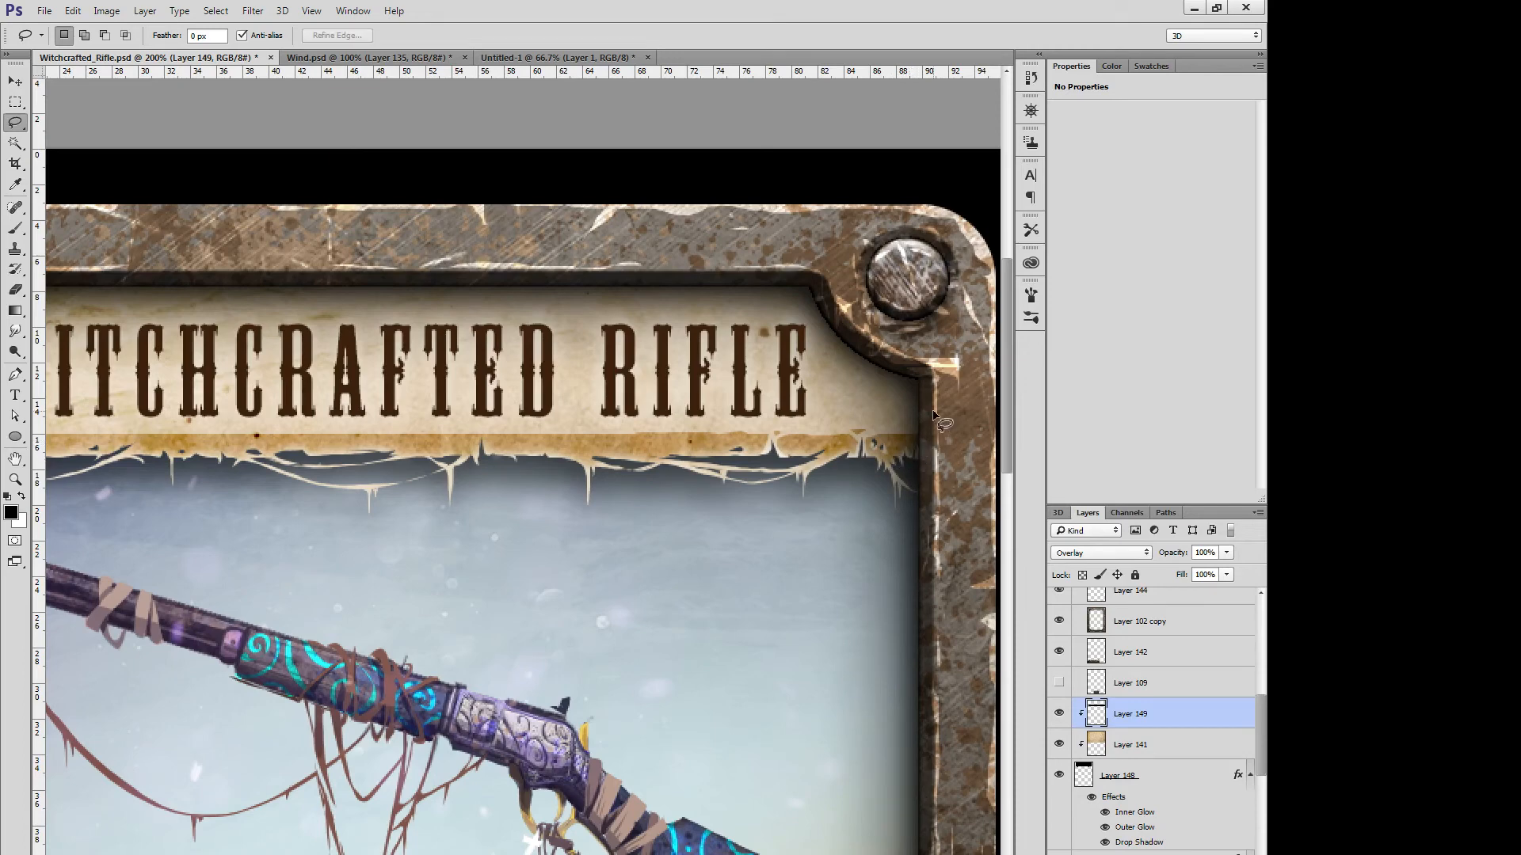
pyautogui.moveTo(919, 431)
pyautogui.mouseDown()
pyautogui.moveTo(887, 435)
pyautogui.moveTo(920, 434)
pyautogui.mouseUp()
pyautogui.hotkey('ctrl', 'd')
# Step: Cut small notches into the golden strip's upper edge from below the "W" toward the left frame
pyautogui.moveTo(495, 685); pyautogui.dragTo(961, 721)
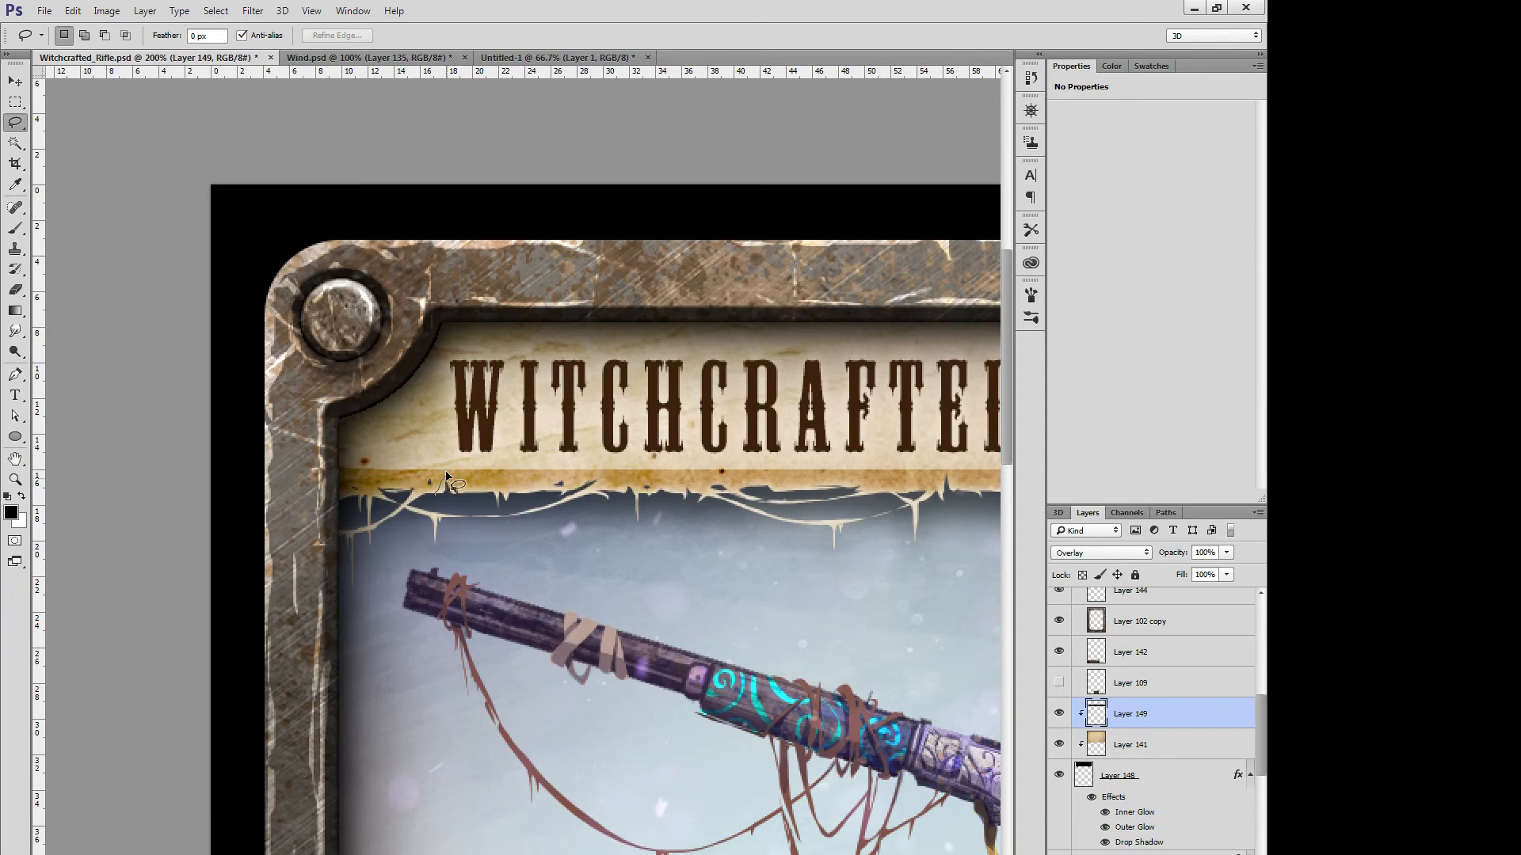
pyautogui.moveTo(446, 473)
pyautogui.mouseDown()
pyautogui.moveTo(460, 494)
pyautogui.moveTo(438, 499)
pyautogui.moveTo(456, 485)
pyautogui.mouseUp()
pyautogui.hotkey('ctrl', 'd')
pyautogui.hotkey('ctrl', 'd')
pyautogui.moveTo(442, 472); pyautogui.dragTo(448, 475)
pyautogui.hotkey('ctrl', 'd')
pyautogui.moveTo(406, 470)
pyautogui.mouseDown()
pyautogui.moveTo(481, 401)
pyautogui.moveTo(398, 499)
pyautogui.moveTo(347, 508)
pyautogui.moveTo(403, 448)
pyautogui.moveTo(556, 481)
pyautogui.moveTo(428, 488)
pyautogui.mouseUp()
pyautogui.hotkey('ctrl', 'd')
pyautogui.hotkey('ctrl', 'd')
pyautogui.hotkey('ctrl', 'd')
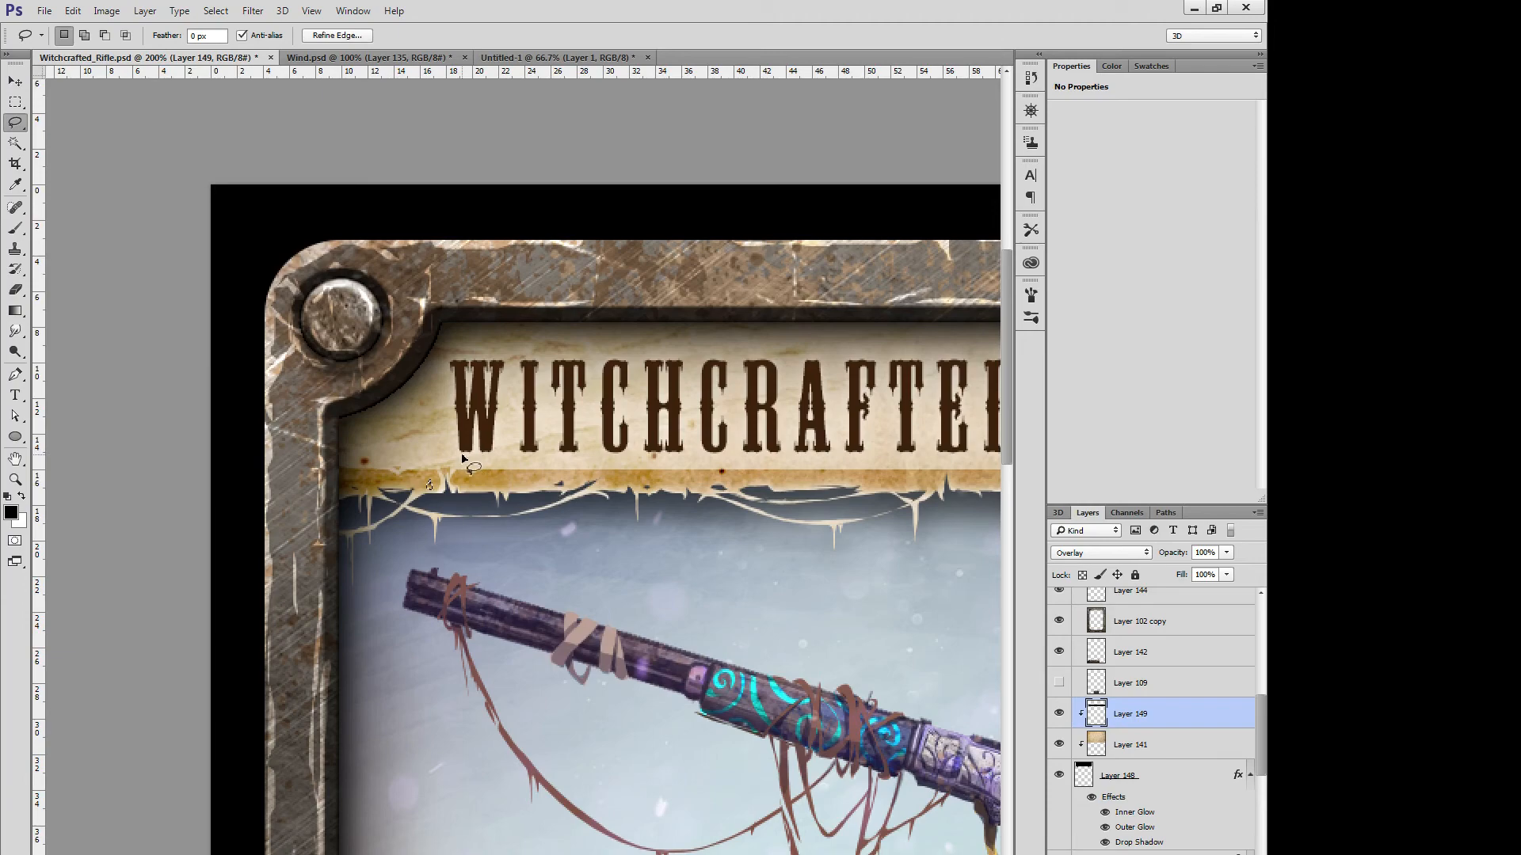
pyautogui.hotkey('ctrl', 'd')
# Step: Erase uneven pieces from the golden strip's upper edge below the letters "CHC" of "WITCHCRAFTED"
pyautogui.hotkey('ctrl', '+')
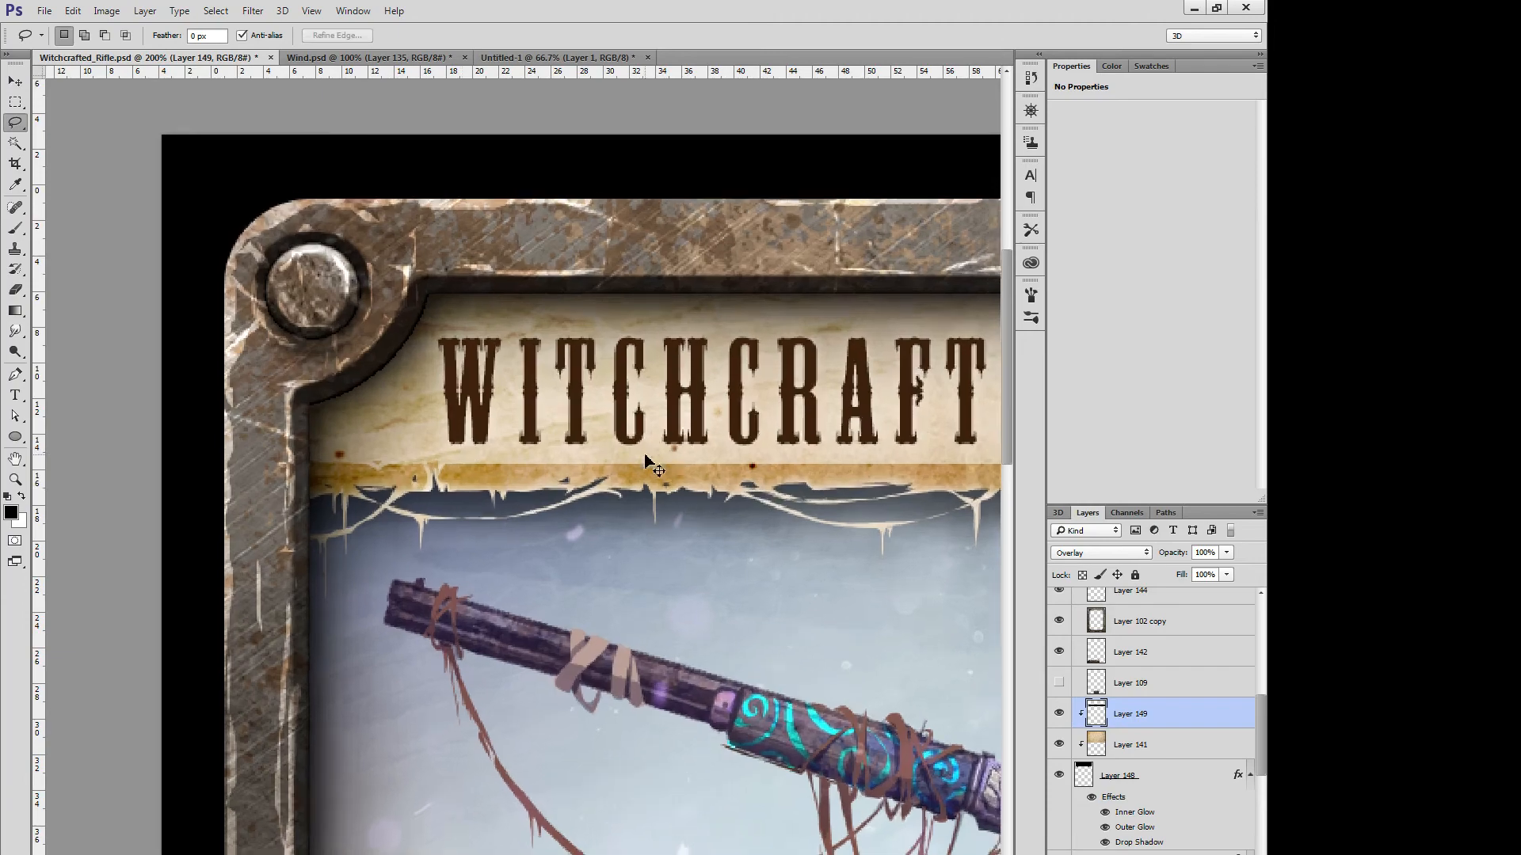
pyautogui.moveTo(930, 634); pyautogui.dragTo(539, 668)
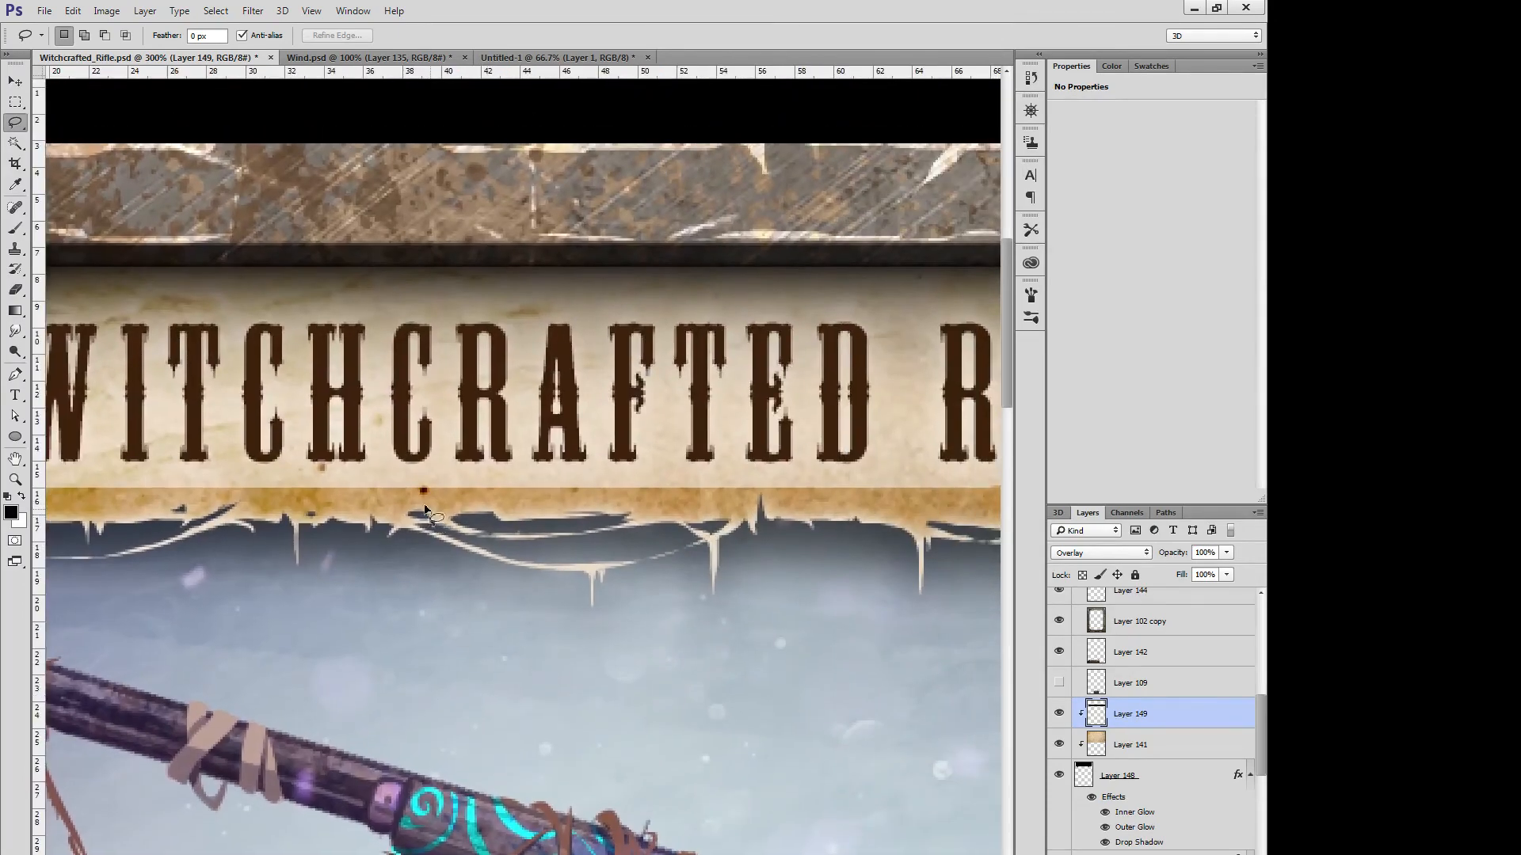
pyautogui.moveTo(405, 515)
pyautogui.mouseDown()
pyautogui.moveTo(502, 523)
pyautogui.moveTo(505, 507)
pyautogui.moveTo(515, 521)
pyautogui.moveTo(531, 492)
pyautogui.moveTo(281, 485)
pyautogui.mouseUp()
pyautogui.press('Delete')
pyautogui.hotkey('ctrl', 'd')
pyautogui.press('Delete')
pyautogui.hotkey('ctrl', 'd')
pyautogui.press('Delete')
pyautogui.hotkey('ctrl', 'd')
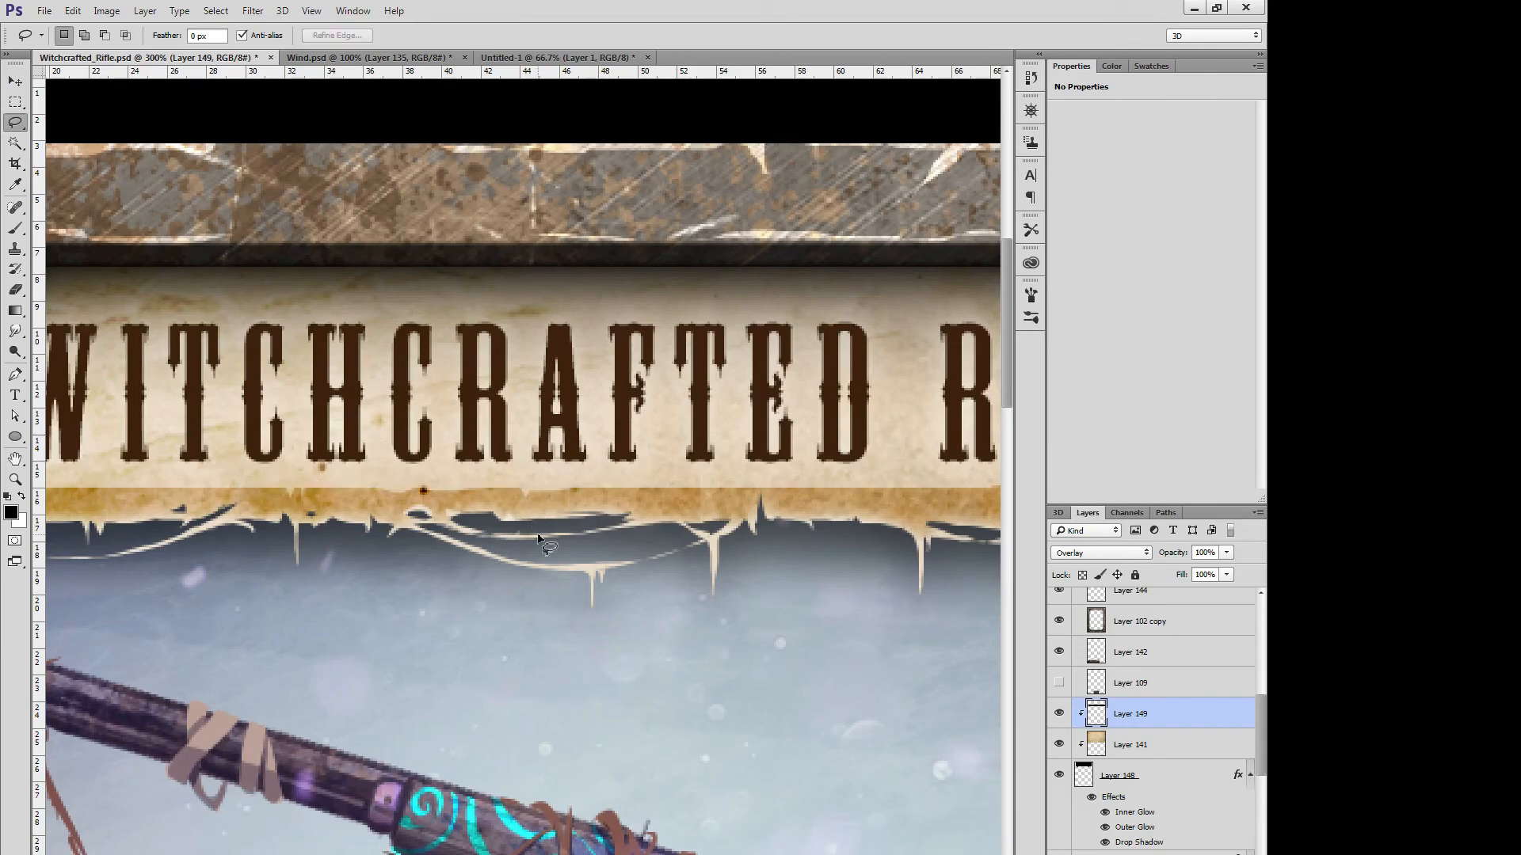
# Step: Trim thin irregular slivers off the golden strip's upper edge below "AFTED"
pyautogui.moveTo(725, 624); pyautogui.dragTo(627, 645)
pyautogui.moveTo(462, 512)
pyautogui.mouseDown()
pyautogui.moveTo(839, 510)
pyautogui.moveTo(521, 500)
pyautogui.mouseUp()
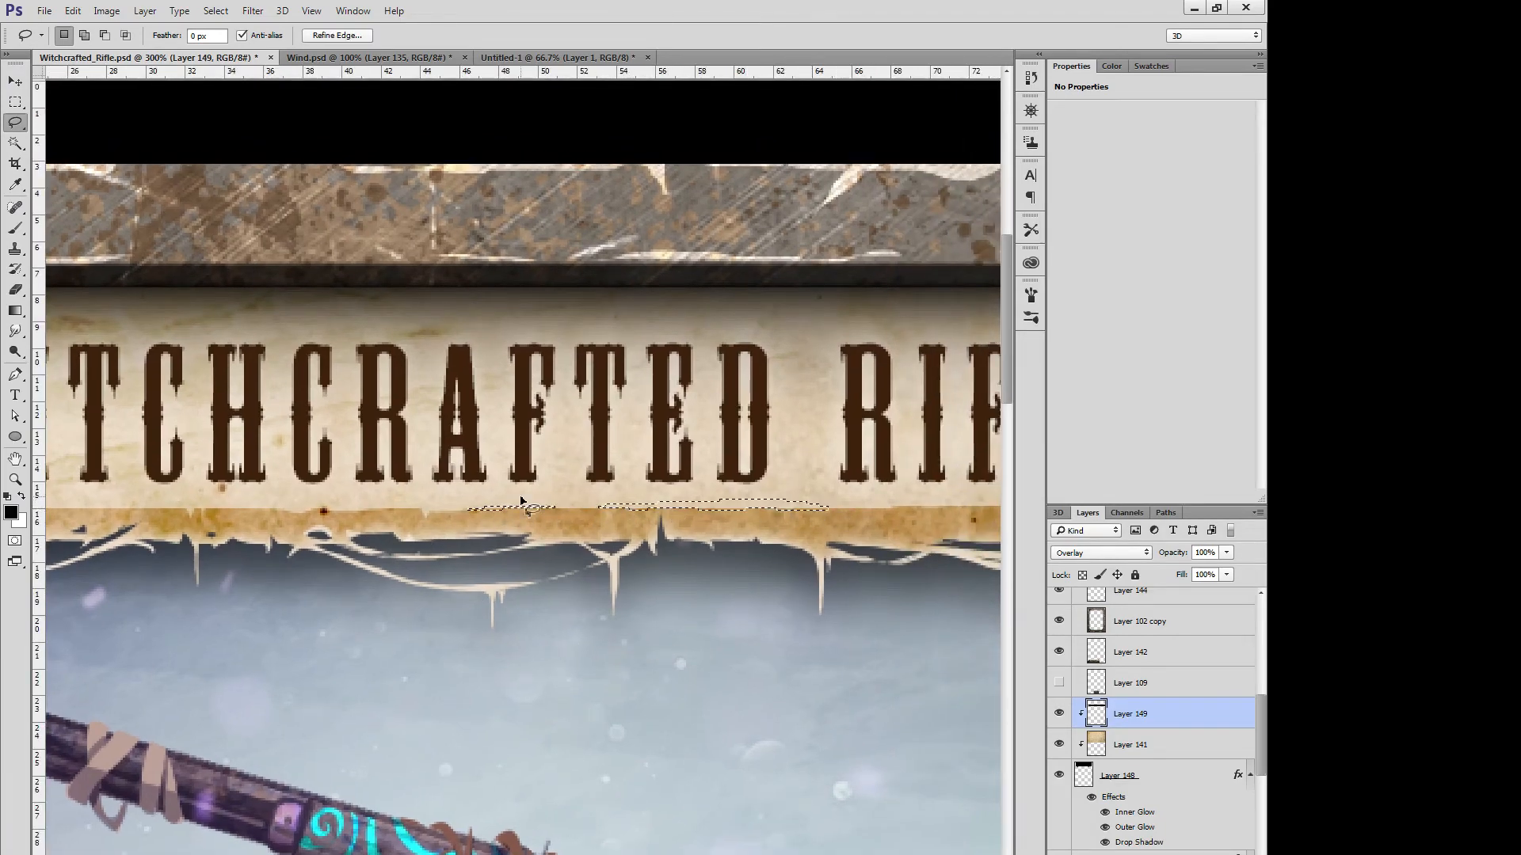
pyautogui.press('Delete')
pyautogui.hotkey('ctrl', 'd')
# Step: Cut a pointed notch into the golden strip's upper edge below the letters "FT" of "WITCHCRAFTED"
pyautogui.moveTo(616, 508)
pyautogui.mouseDown()
pyautogui.moveTo(562, 527)
pyautogui.moveTo(505, 505)
pyautogui.mouseUp()
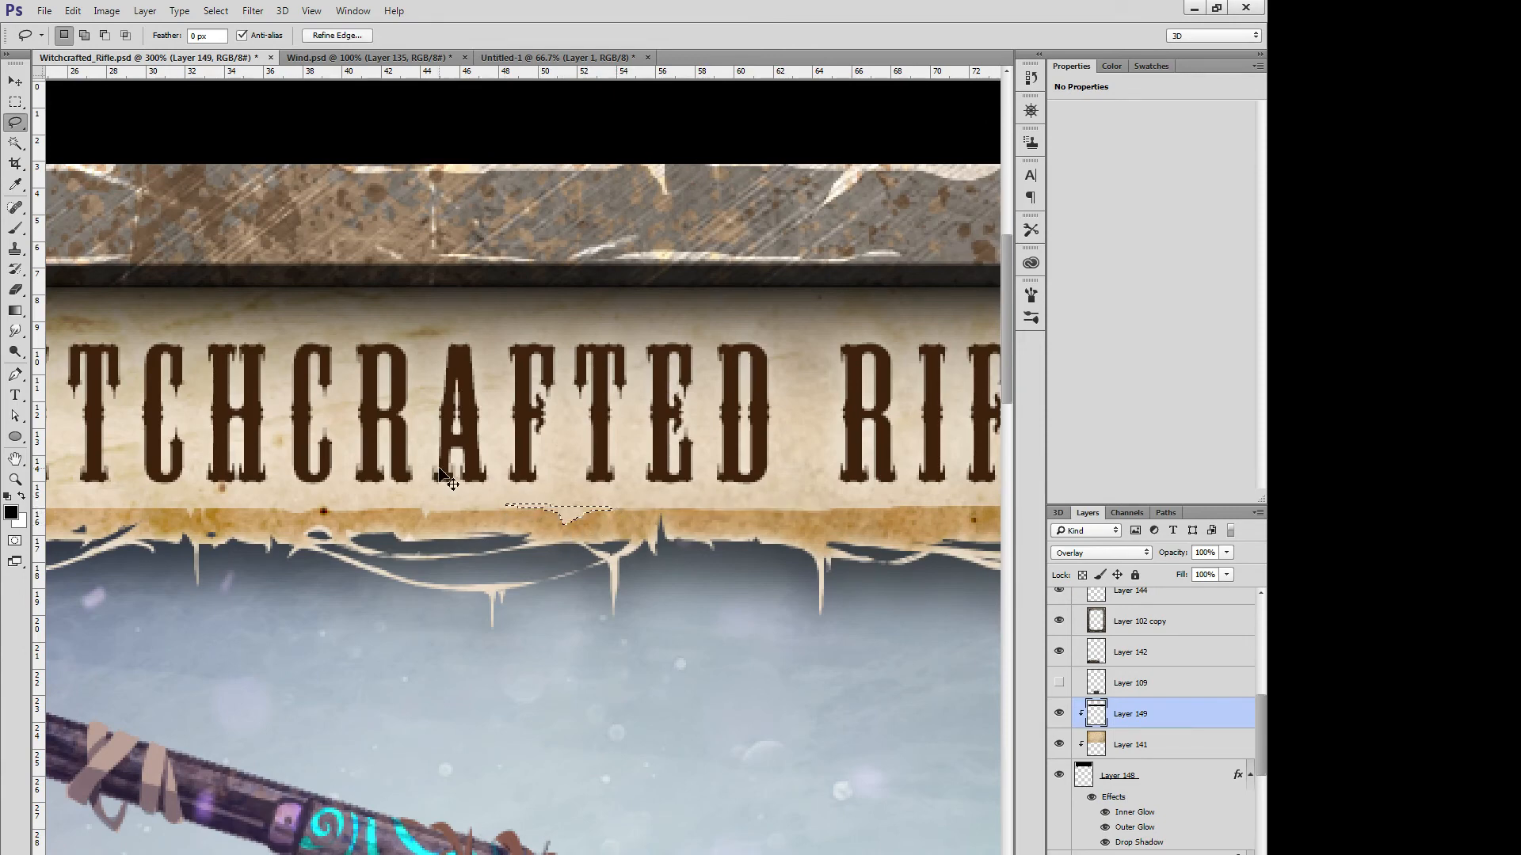
pyautogui.press('Delete')
pyautogui.hotkey('ctrl', 'd')
pyautogui.hotkey('alt', 'BackSpace')
pyautogui.hotkey('ctrl', 'd')
pyautogui.moveTo(675, 747)
pyautogui.mouseDown()
pyautogui.moveTo(594, 705)
pyautogui.moveTo(625, 723)
pyautogui.moveTo(599, 717)
pyautogui.mouseUp()
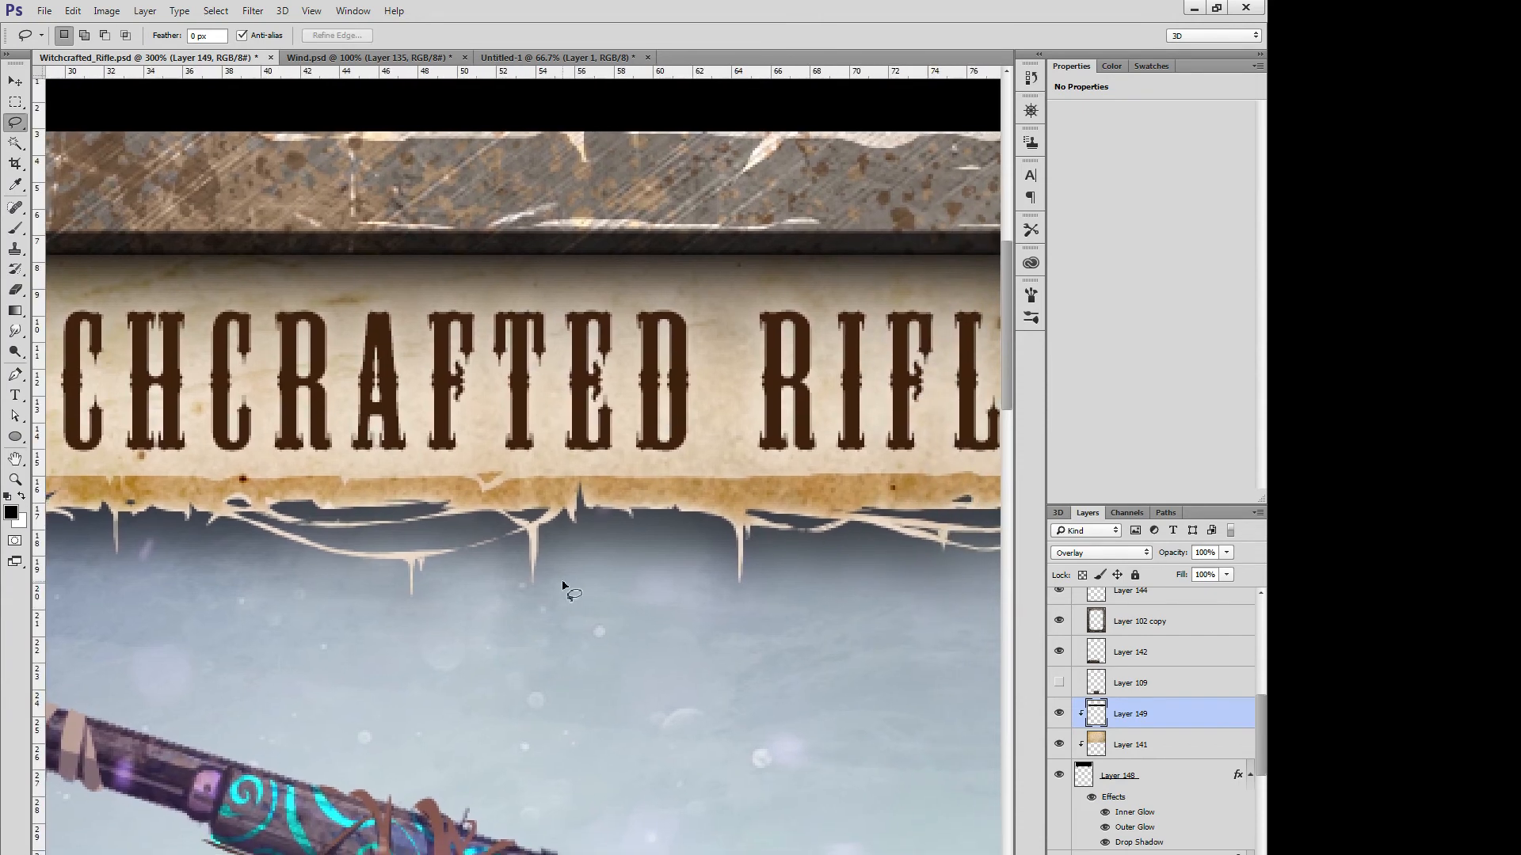
# Step: Remove further thin slivers from the golden strip's upper edge between the letters "F" and "T" of "WITCHCRAFTED"
pyautogui.moveTo(482, 456)
pyautogui.mouseDown()
pyautogui.moveTo(510, 470)
pyautogui.moveTo(590, 417)
pyautogui.moveTo(481, 478)
pyautogui.mouseUp()
pyautogui.press('Delete')
pyautogui.hotkey('ctrl', 'd')
pyautogui.press('Delete')
pyautogui.hotkey('ctrl', 'd')
pyautogui.press('Delete')
pyautogui.hotkey('ctrl', 'd')
# Step: Erase the golden overlay around the torn spike below the letter "E" of "WITCHCRAFTED"
pyautogui.moveTo(586, 497)
pyautogui.mouseDown()
pyautogui.moveTo(566, 473)
pyautogui.moveTo(554, 483)
pyautogui.moveTo(574, 523)
pyautogui.moveTo(599, 513)
pyautogui.mouseUp()
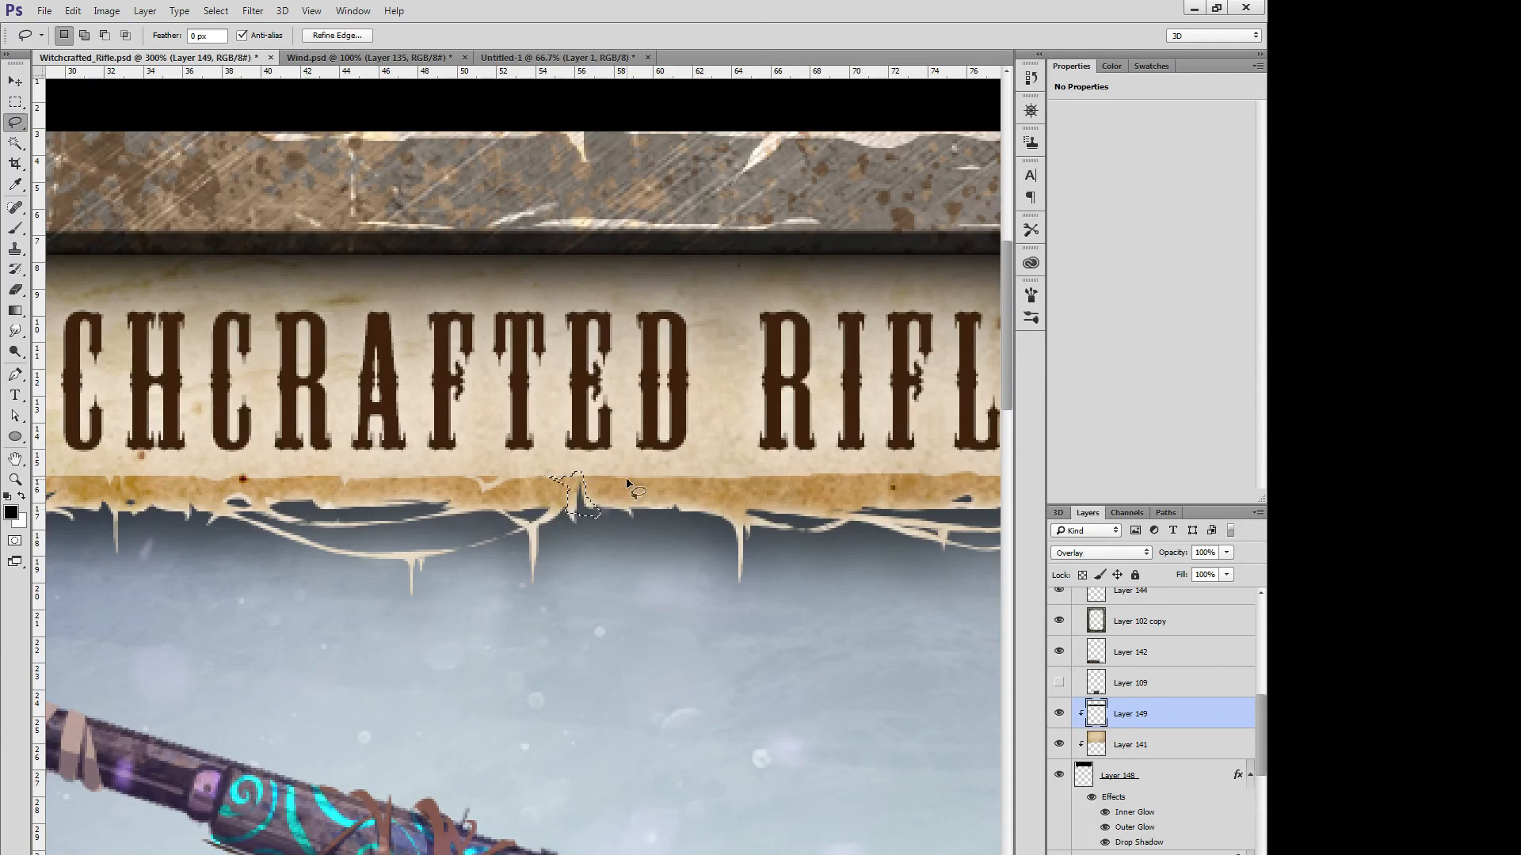
pyautogui.press('Delete')
pyautogui.hotkey('ctrl', 'd')
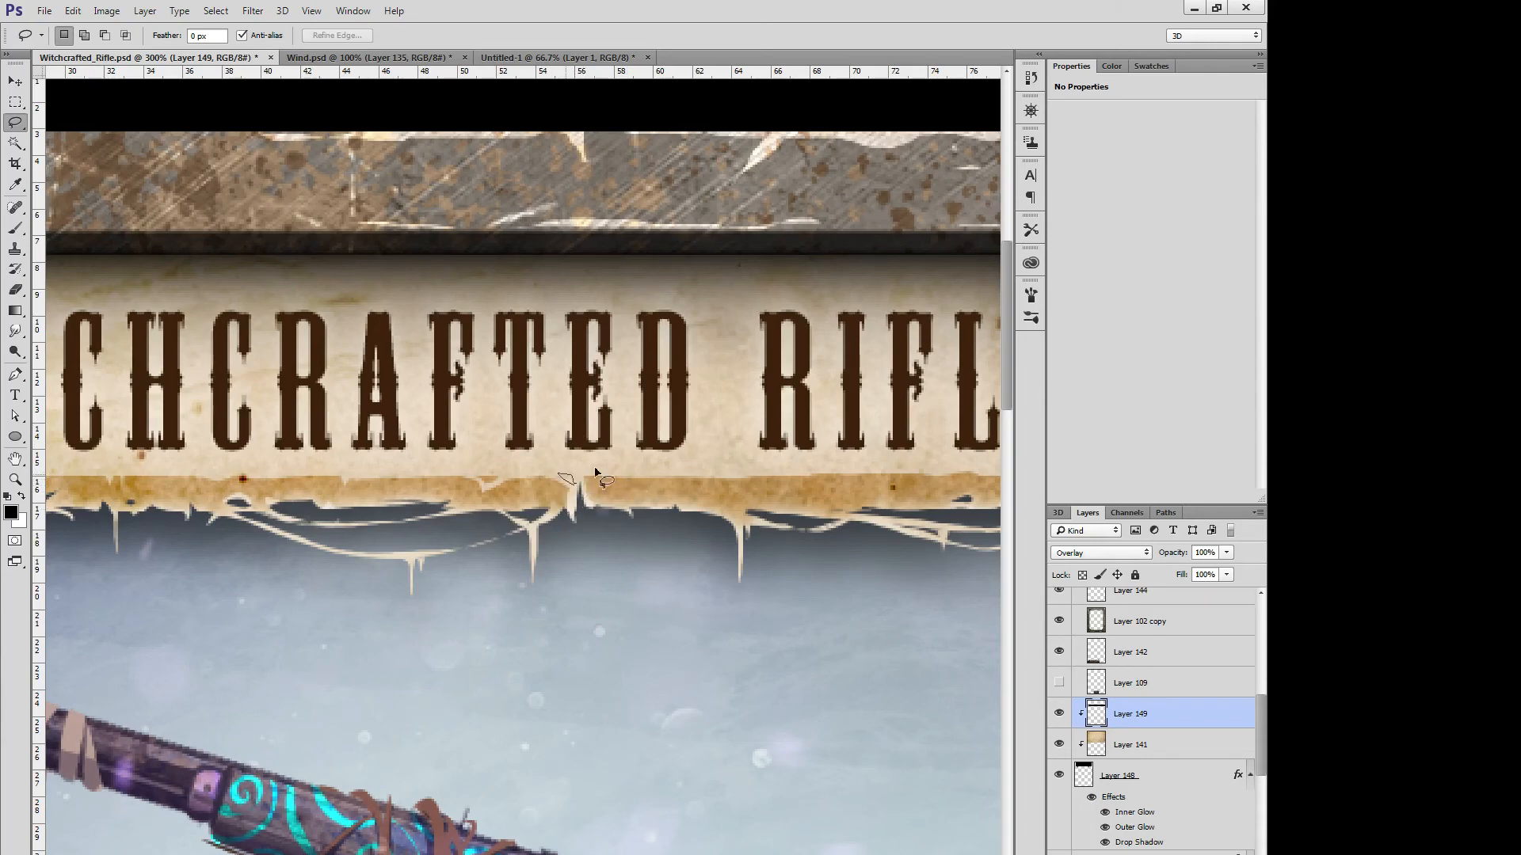
pyautogui.press('Delete')
pyautogui.hotkey('ctrl', 'd')
# Step: Cut diagonal tears into the golden strip above the hanging strand between the words "WITCHCRAFTED" and "RIFLE"
pyautogui.hscroll(5, 701, 697)
pyautogui.moveTo(507, 471)
pyautogui.mouseDown()
pyautogui.moveTo(511, 492)
pyautogui.moveTo(509, 475)
pyautogui.moveTo(548, 486)
pyautogui.moveTo(508, 514)
pyautogui.moveTo(576, 454)
pyautogui.mouseUp()
pyautogui.press('Delete')
pyautogui.hotkey('ctrl', 'd')
pyautogui.press('Delete')
pyautogui.hotkey('ctrl', 'd')
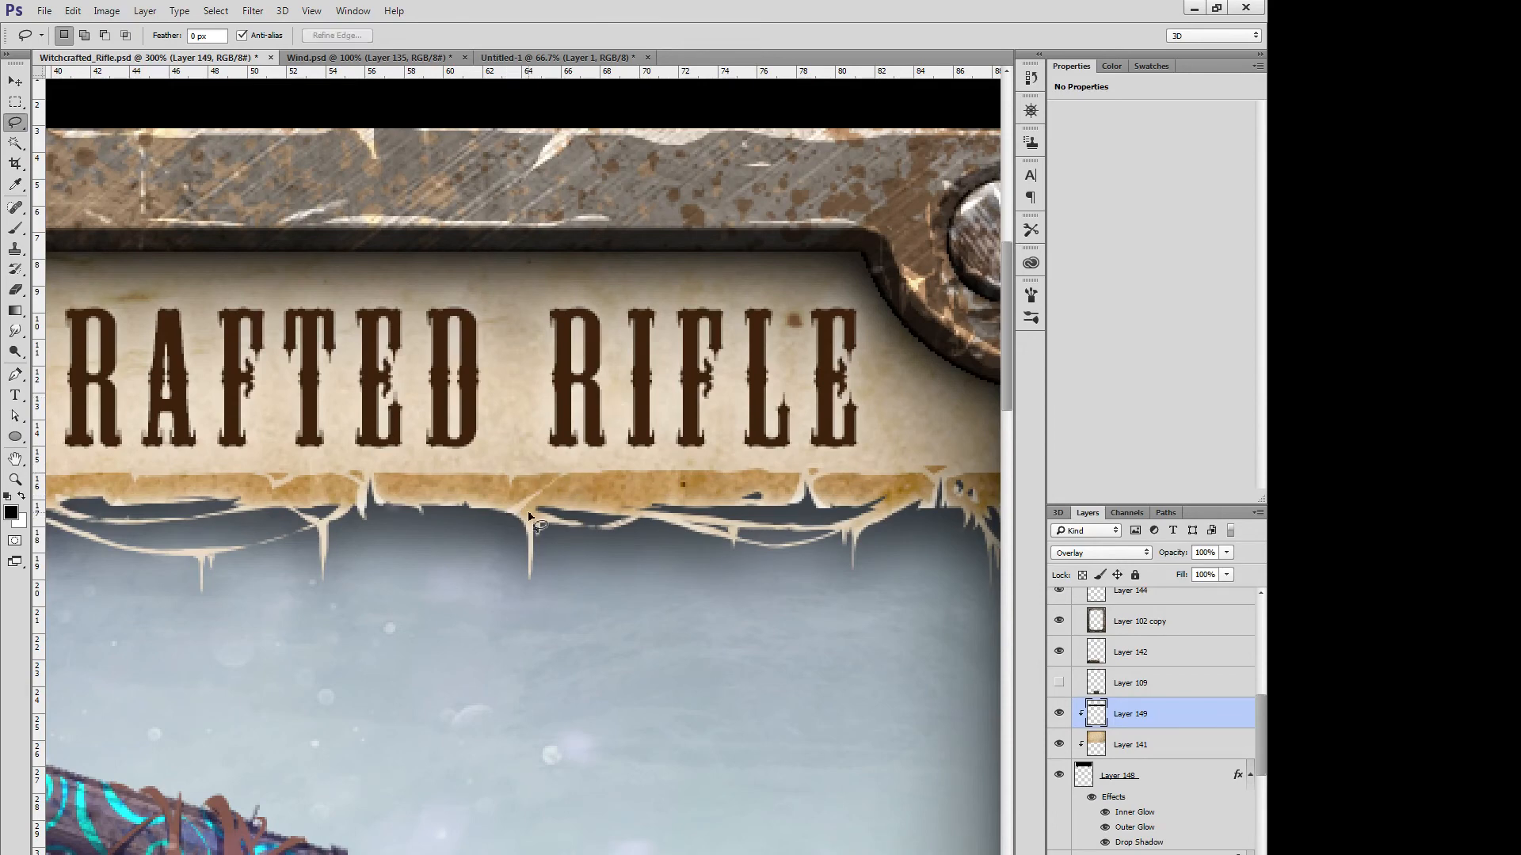
pyautogui.moveTo(529, 515)
pyautogui.mouseDown()
pyautogui.moveTo(515, 508)
pyautogui.moveTo(535, 502)
pyautogui.mouseUp()
pyautogui.press('Delete')
pyautogui.hotkey('ctrl', 'd')
# Step: Erase small irregular pieces from the golden strip below the letter "H" of "WITCHCRAFTED"
pyautogui.moveTo(580, 679); pyautogui.dragTo(768, 683)
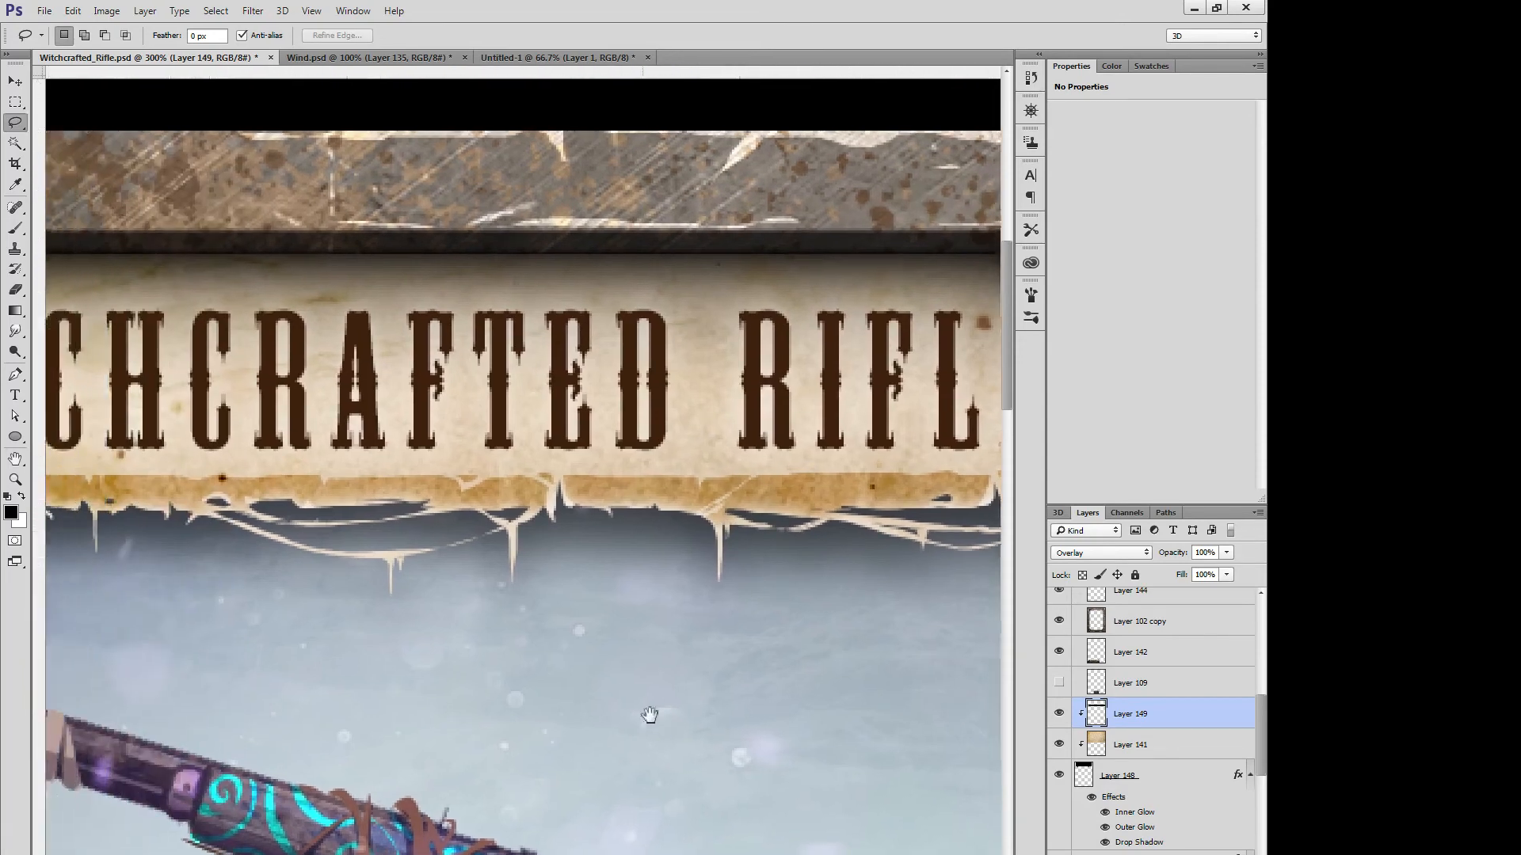
pyautogui.moveTo(466, 672); pyautogui.dragTo(675, 679)
pyautogui.moveTo(349, 493)
pyautogui.mouseDown()
pyautogui.moveTo(358, 519)
pyautogui.moveTo(342, 518)
pyautogui.moveTo(328, 480)
pyautogui.moveTo(340, 515)
pyautogui.moveTo(355, 476)
pyautogui.moveTo(336, 496)
pyautogui.moveTo(342, 484)
pyautogui.moveTo(355, 508)
pyautogui.mouseUp()
pyautogui.press('Delete')
pyautogui.hotkey('ctrl', 'd')
pyautogui.press('Delete')
pyautogui.hotkey('ctrl', 'd')
pyautogui.press('Delete')
pyautogui.hotkey('ctrl', 'd')
pyautogui.hotkey('ctrl', 'd')
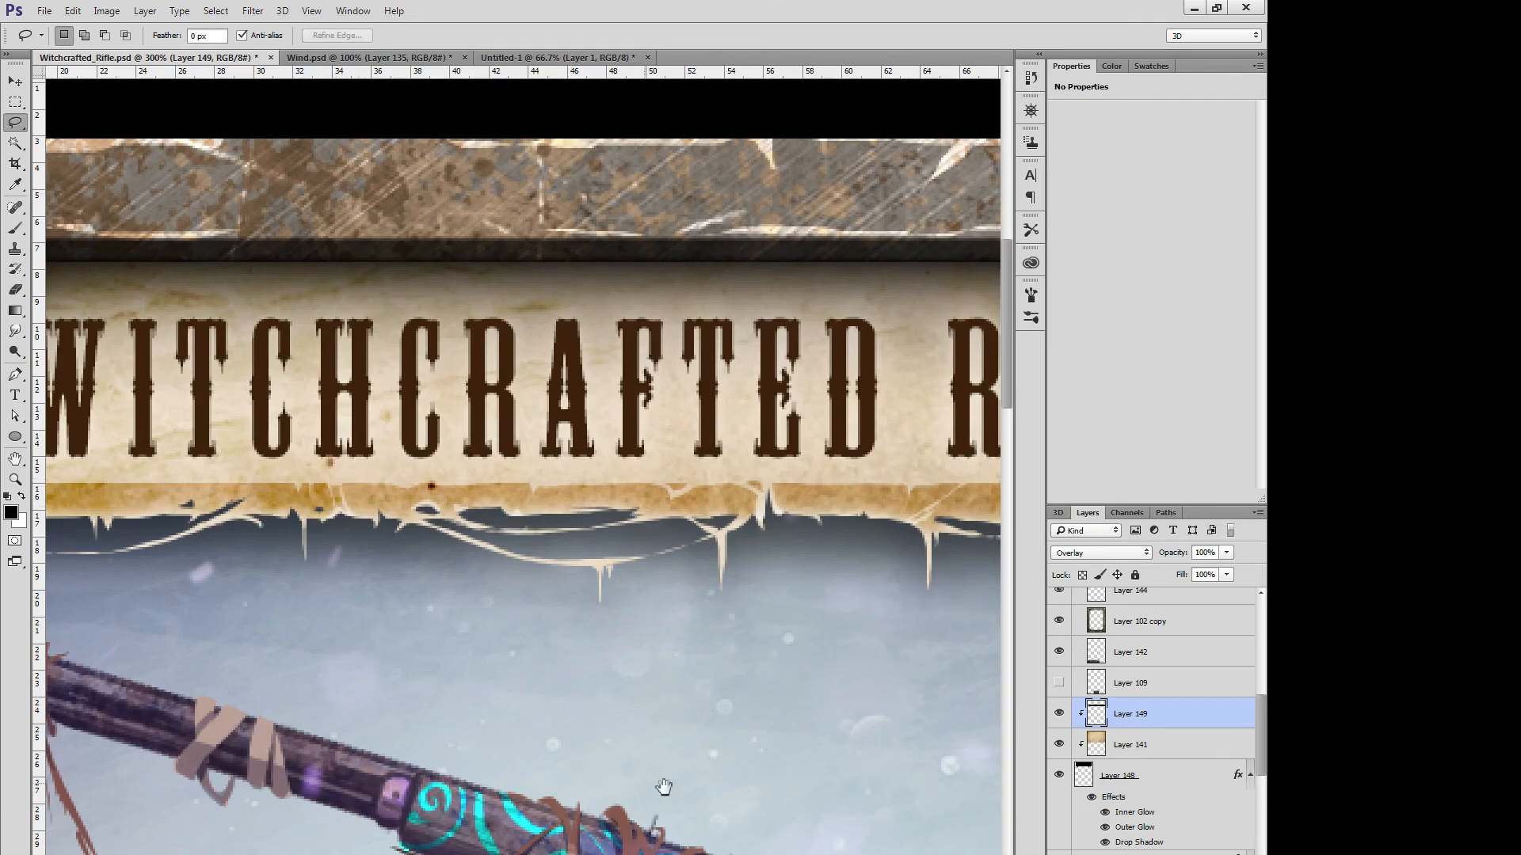
# Step: Roughen the golden strip's upper edge with small lassoed shapes below the letters "RIF" of "RIFLE"
pyautogui.moveTo(528, 740); pyautogui.dragTo(767, 766)
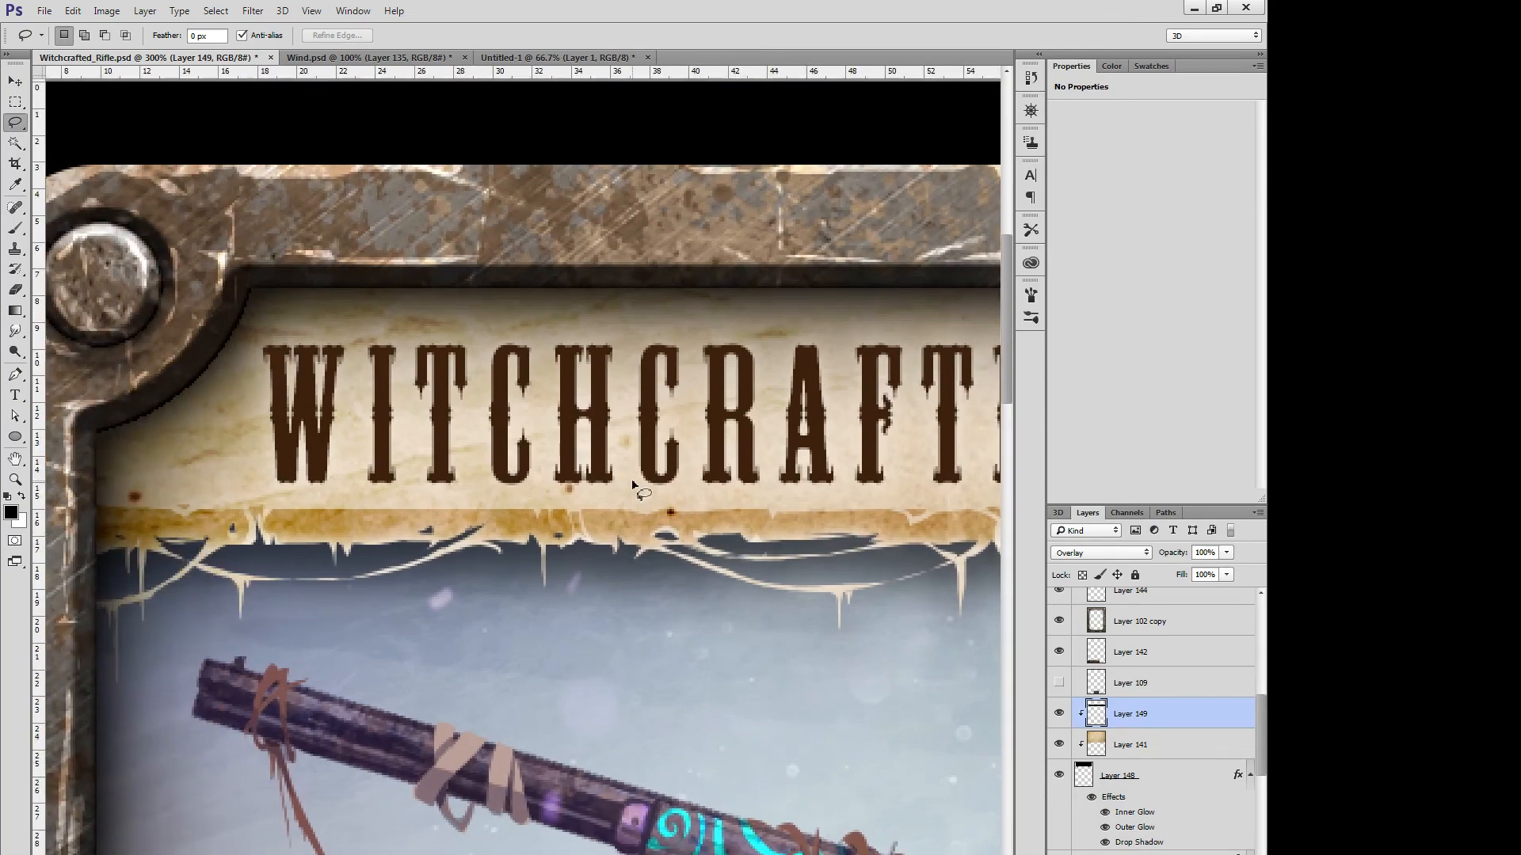
pyautogui.hotkey('ctrl', '-')
pyautogui.hotkey('ctrl', '-')
pyautogui.hotkey('ctrl', '-')
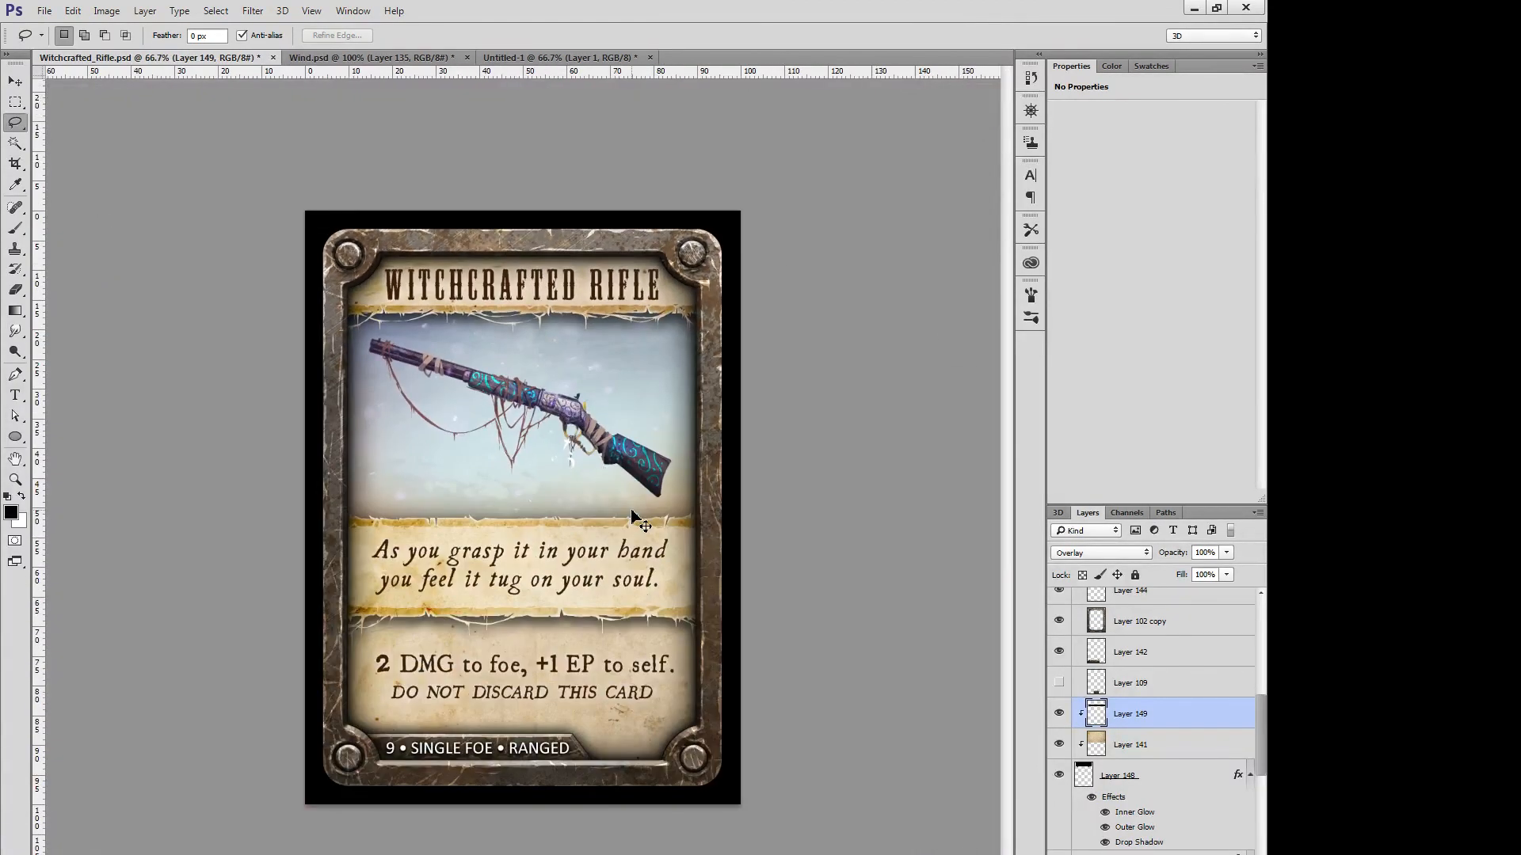
pyautogui.hotkey('ctrl', '+')
pyautogui.hotkey('ctrl', '+')
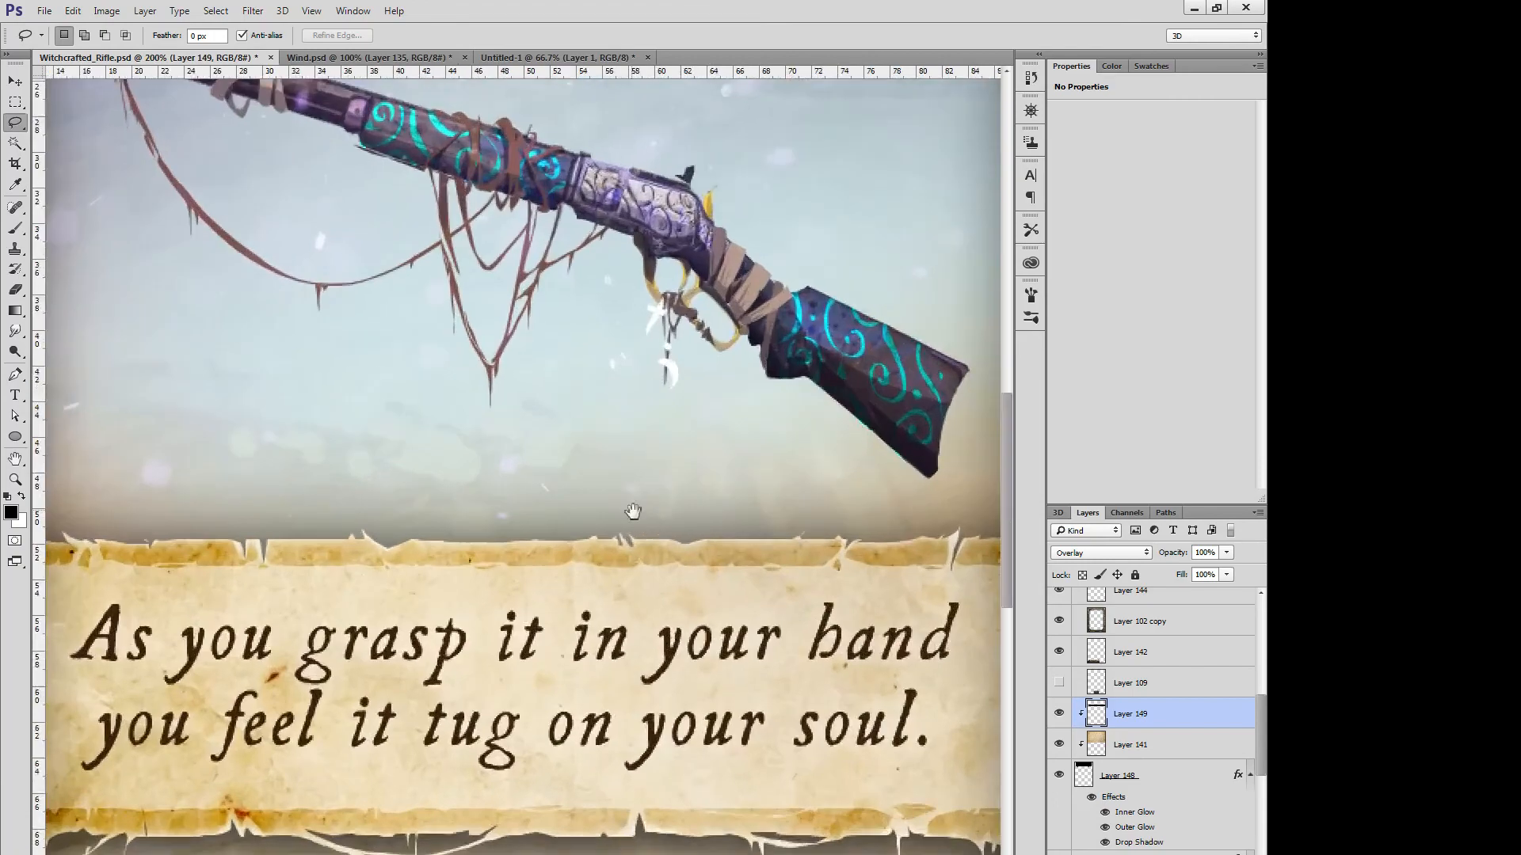
pyautogui.moveTo(798, 251); pyautogui.dragTo(624, 745)
pyautogui.moveTo(671, 400); pyautogui.dragTo(555, 395)
pyautogui.hotkey('ctrl', 'd')
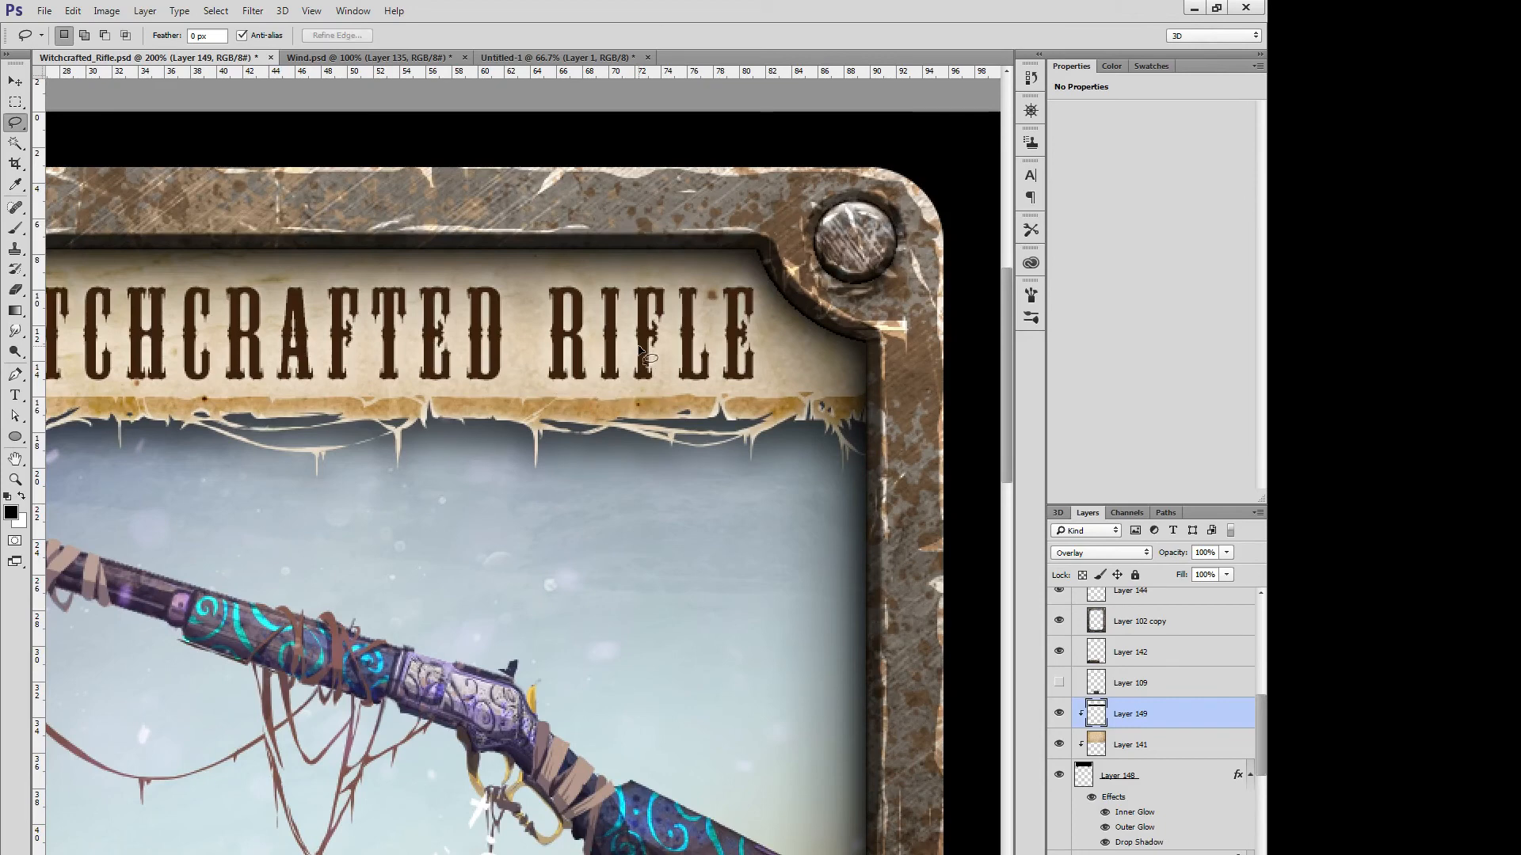
pyautogui.moveTo(605, 402)
pyautogui.mouseDown()
pyautogui.moveTo(593, 399)
pyautogui.moveTo(612, 399)
pyautogui.mouseUp()
pyautogui.hotkey('ctrl', 'd')
# Step: Erase uneven pieces from the golden strip's upper edge below the letters "WITC" of "WITCHCRAFTED"
pyautogui.hotkey('ctrl', '-')
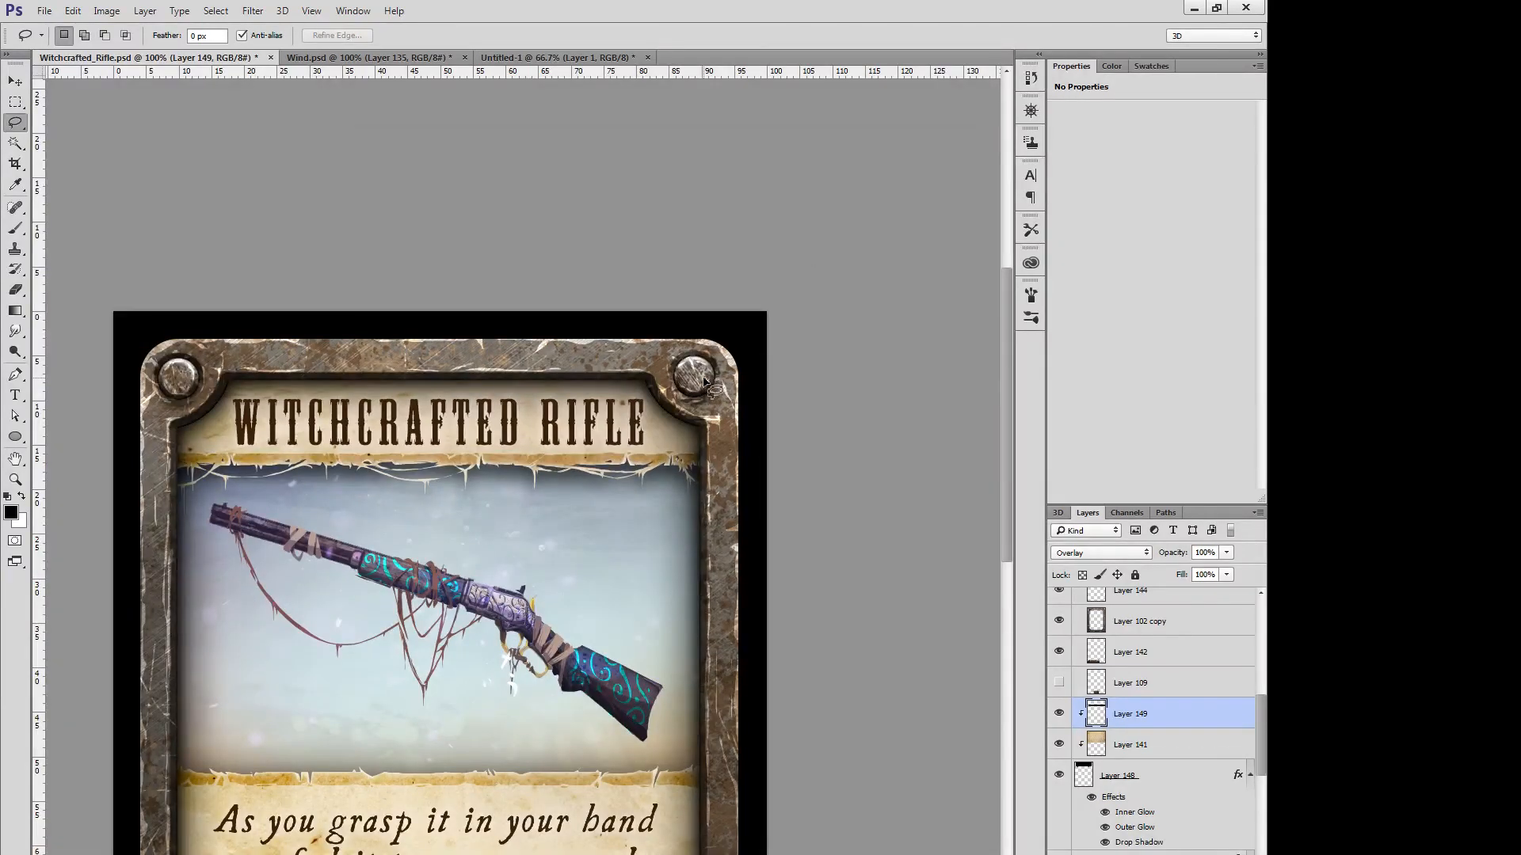
pyautogui.hotkey('ctrl', '+')
pyautogui.hotkey('ctrl', '+')
pyautogui.moveTo(163, 473); pyautogui.dragTo(682, 689)
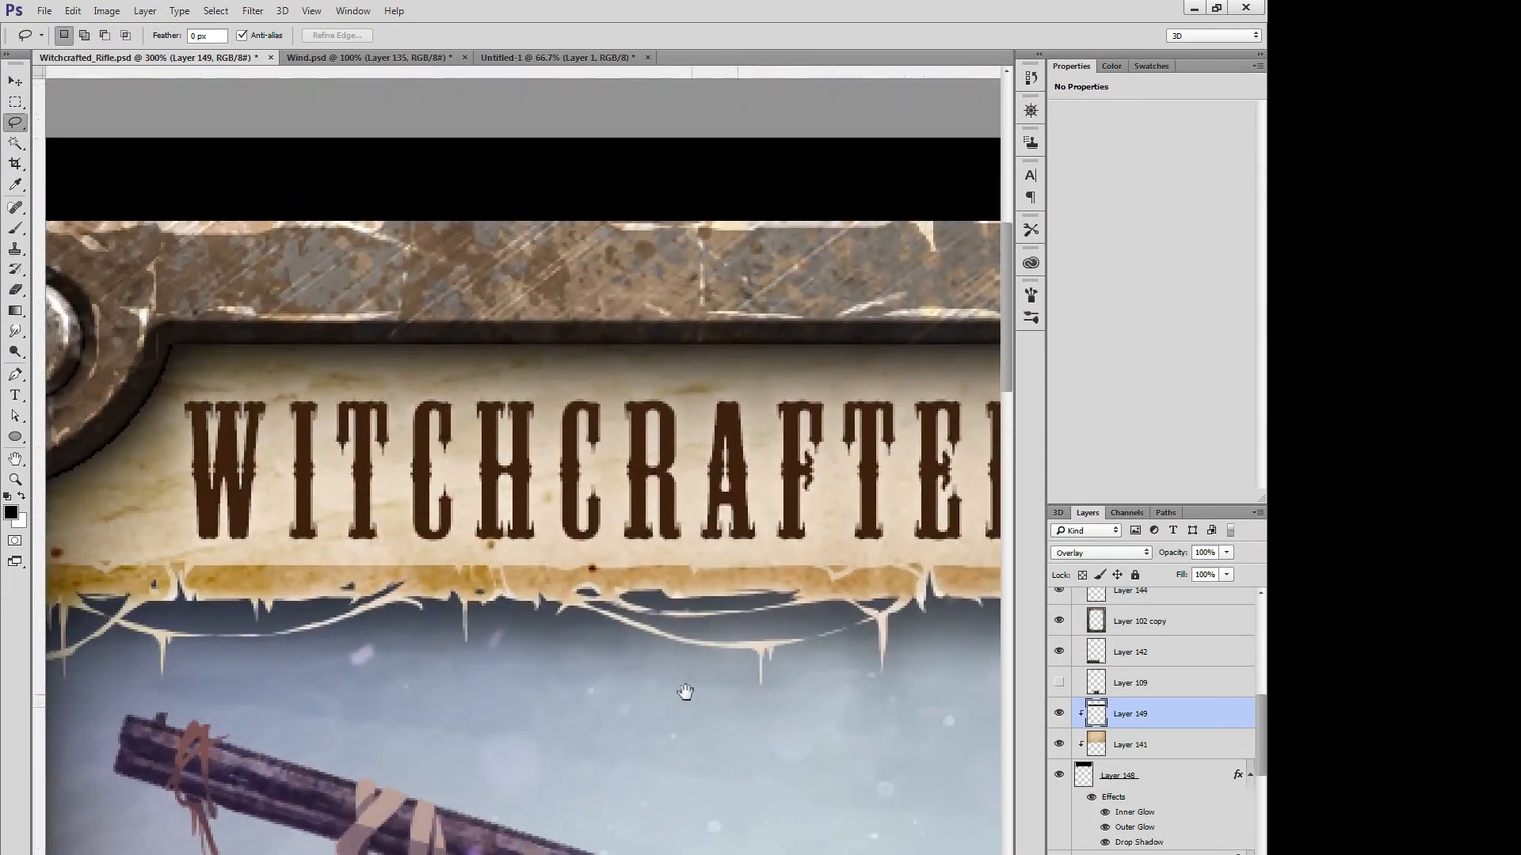
pyautogui.moveTo(193, 569); pyautogui.dragTo(432, 568)
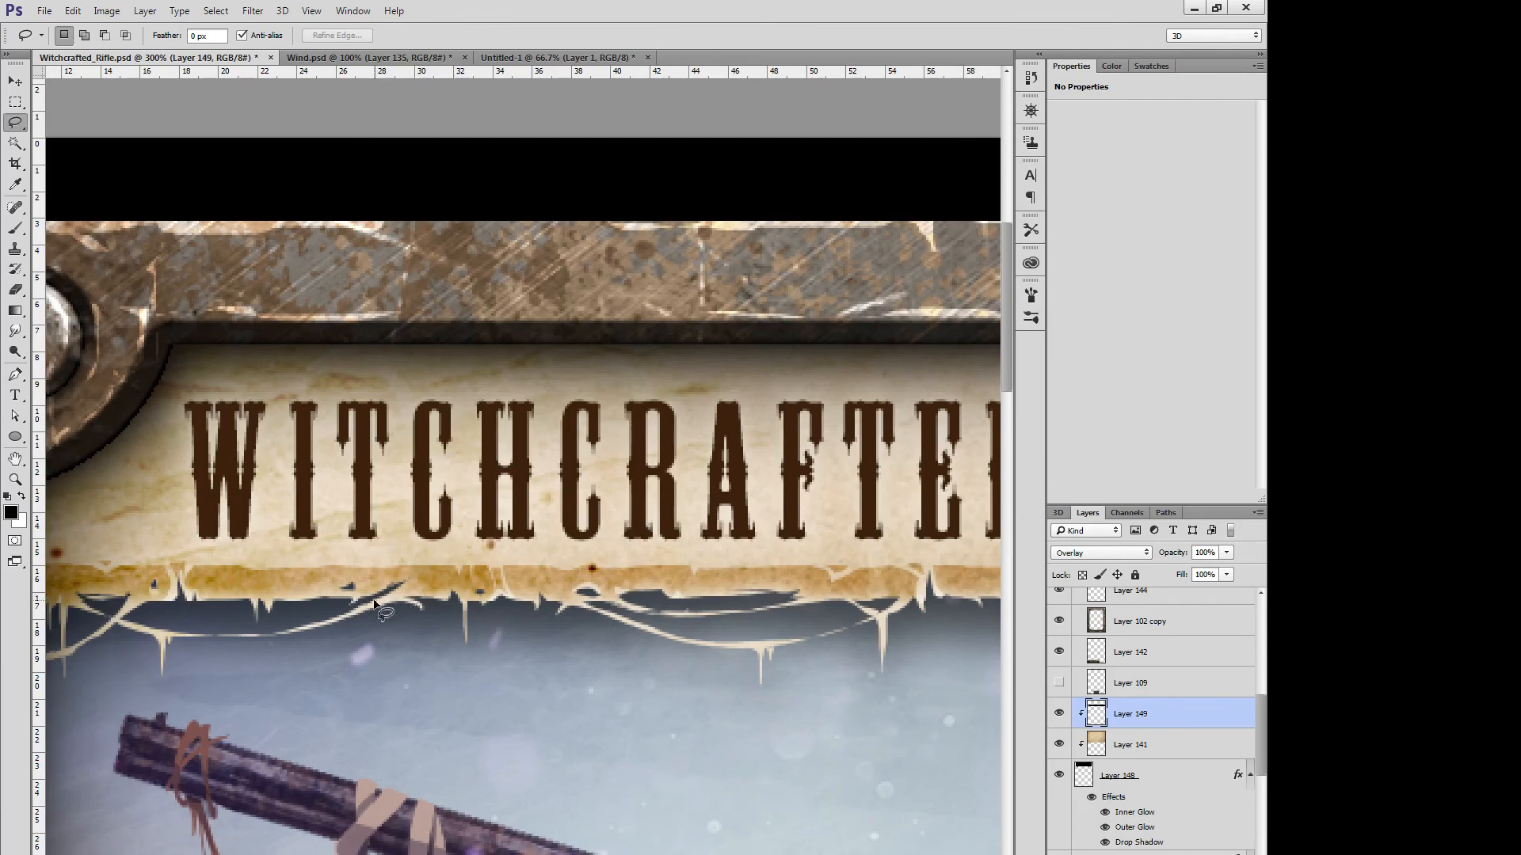
pyautogui.moveTo(373, 601)
pyautogui.mouseDown()
pyautogui.moveTo(419, 574)
pyautogui.moveTo(398, 568)
pyautogui.moveTo(353, 602)
pyautogui.moveTo(400, 572)
pyautogui.moveTo(389, 559)
pyautogui.moveTo(416, 566)
pyautogui.moveTo(396, 586)
pyautogui.moveTo(392, 570)
pyautogui.moveTo(299, 586)
pyautogui.moveTo(281, 563)
pyautogui.mouseUp()
pyautogui.press('Delete')
pyautogui.hotkey('ctrl', 'd')
pyautogui.press('Delete')
pyautogui.hotkey('ctrl', 'd')
pyautogui.press('Delete')
pyautogui.hotkey('ctrl', 'd')
pyautogui.press('Delete')
pyautogui.hotkey('ctrl', 'd')
pyautogui.scroll(-3, 303, 525)
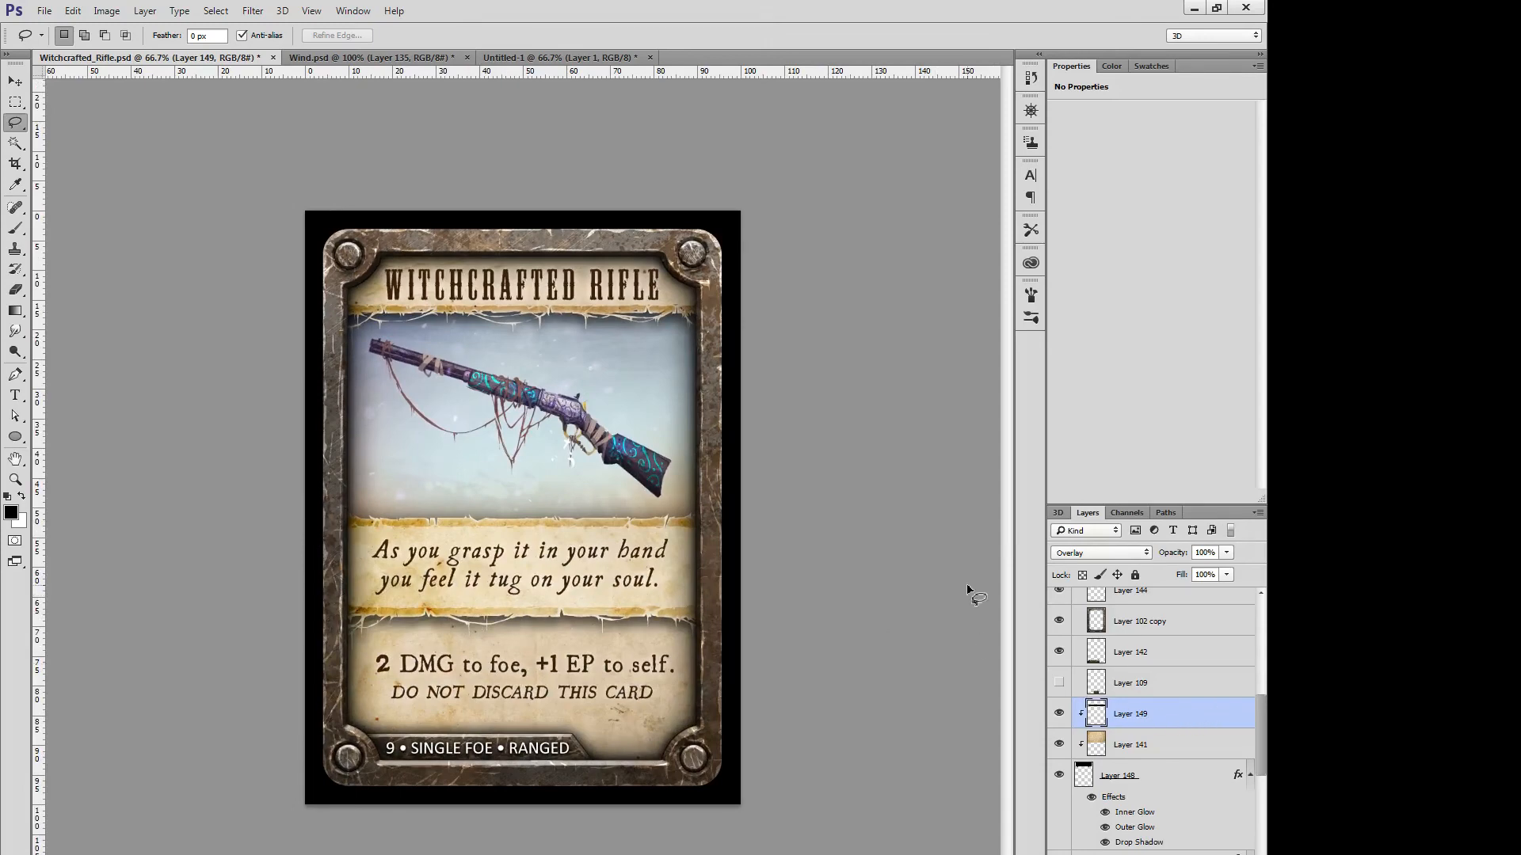
# Step: Add small jagged overlay pieces to the golden strip's upper edge between the left frame and the "W"
pyautogui.hotkey('ctrl', '+')
pyautogui.hotkey('ctrl', '+')
pyautogui.moveTo(544, 397); pyautogui.dragTo(601, 668)
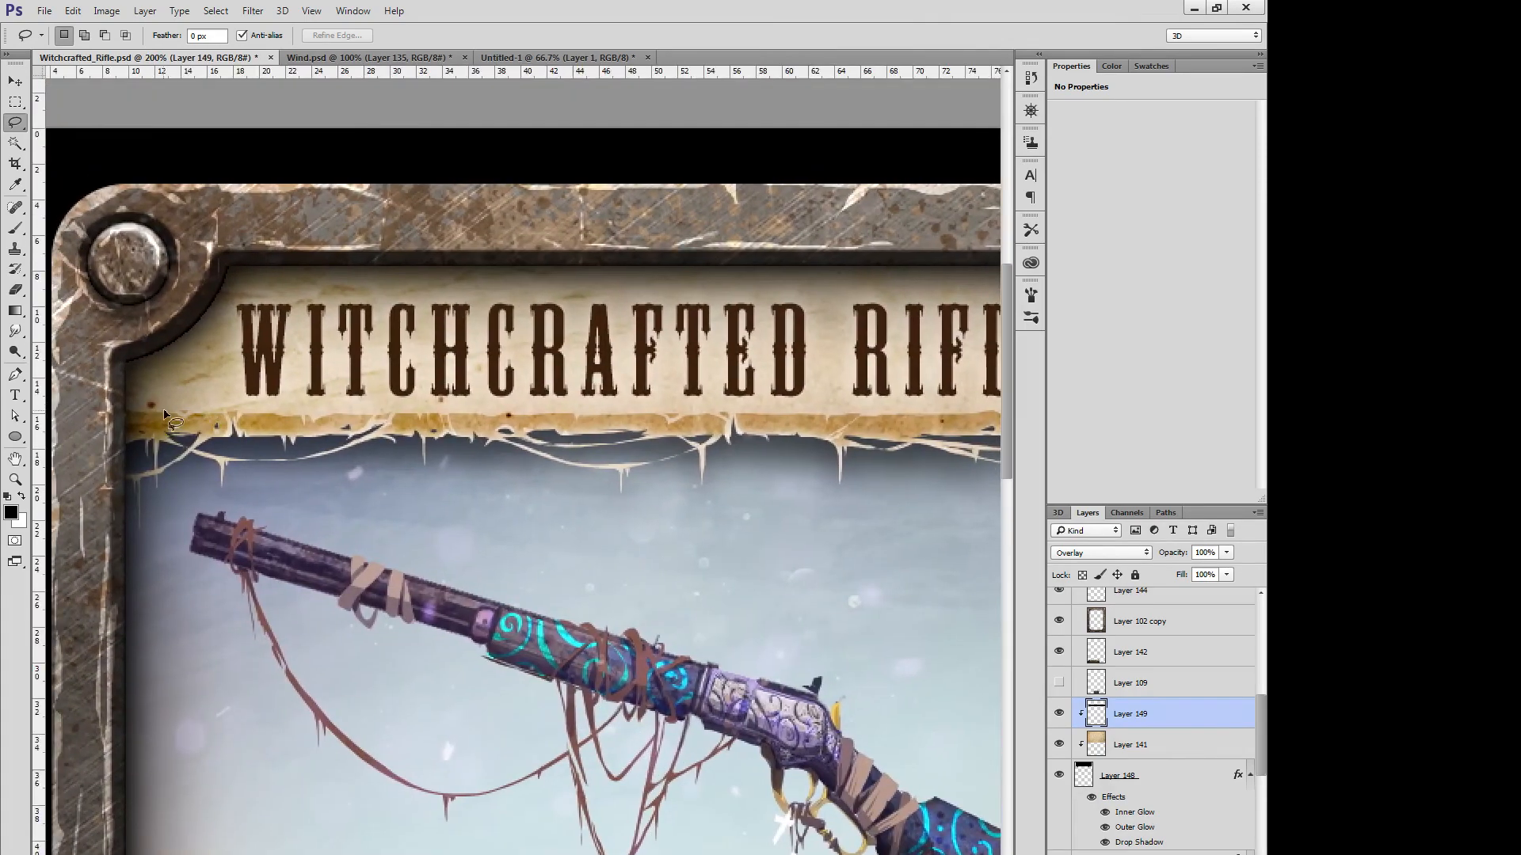
pyautogui.moveTo(164, 413)
pyautogui.mouseDown()
pyautogui.moveTo(129, 405)
pyautogui.moveTo(163, 402)
pyautogui.mouseUp()
pyautogui.hotkey('ctrl', 'd')
pyautogui.moveTo(217, 411); pyautogui.dragTo(221, 410)
pyautogui.hotkey('ctrl', 'd')
# Step: Fill jagged lassoed shapes with black on the overlay layer above the golden strip's end beside the right frame
pyautogui.moveTo(942, 503); pyautogui.dragTo(658, 559)
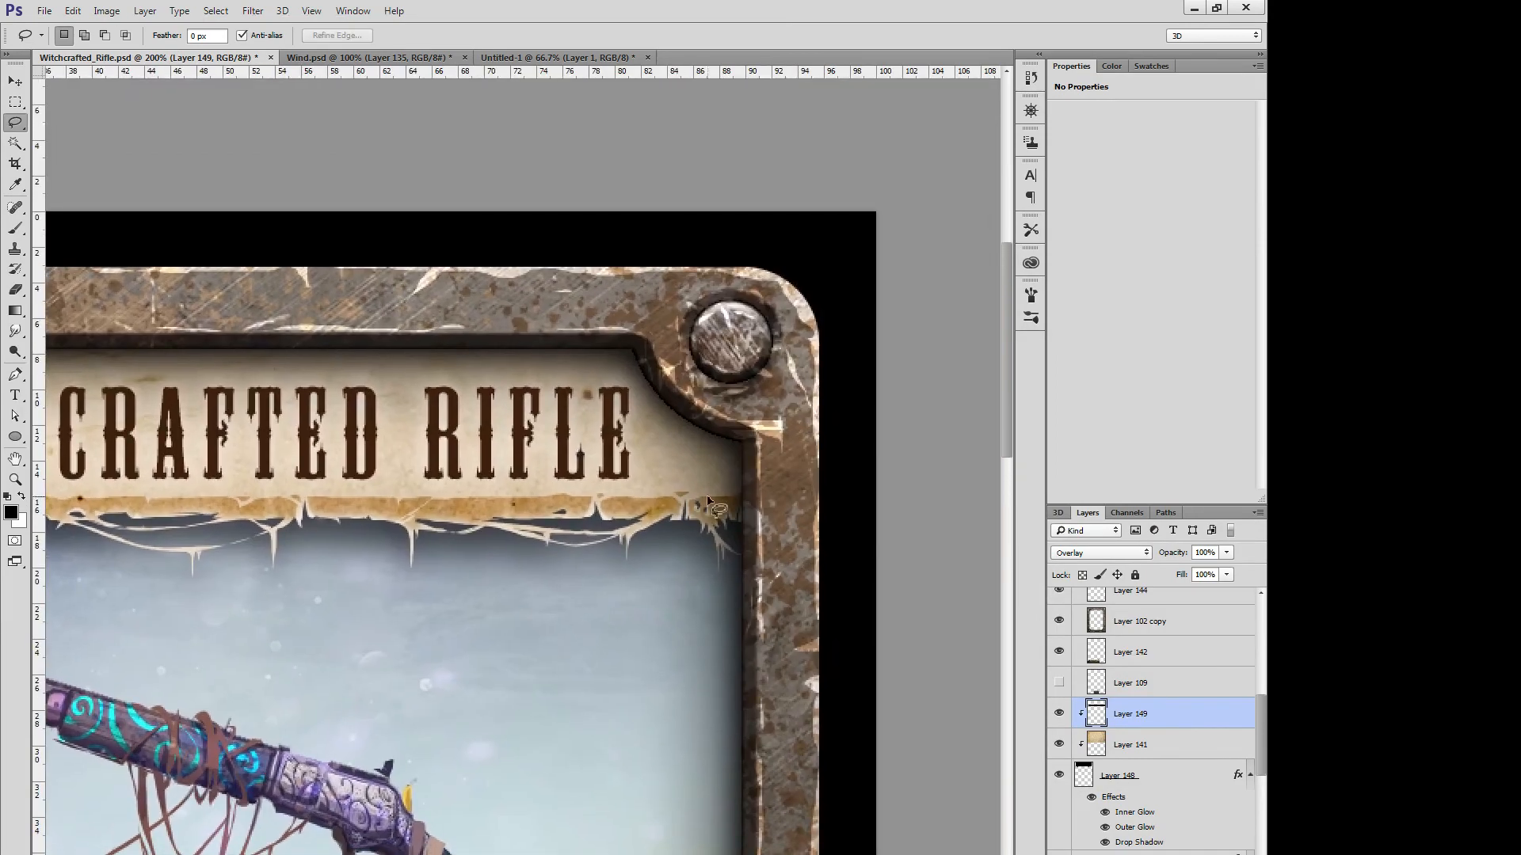
pyautogui.moveTo(706, 501)
pyautogui.mouseDown()
pyautogui.moveTo(744, 488)
pyautogui.moveTo(624, 497)
pyautogui.moveTo(759, 474)
pyautogui.moveTo(743, 472)
pyautogui.mouseUp()
pyautogui.hotkey('ctrl', 'd')
pyautogui.hotkey('ctrl', 'd')
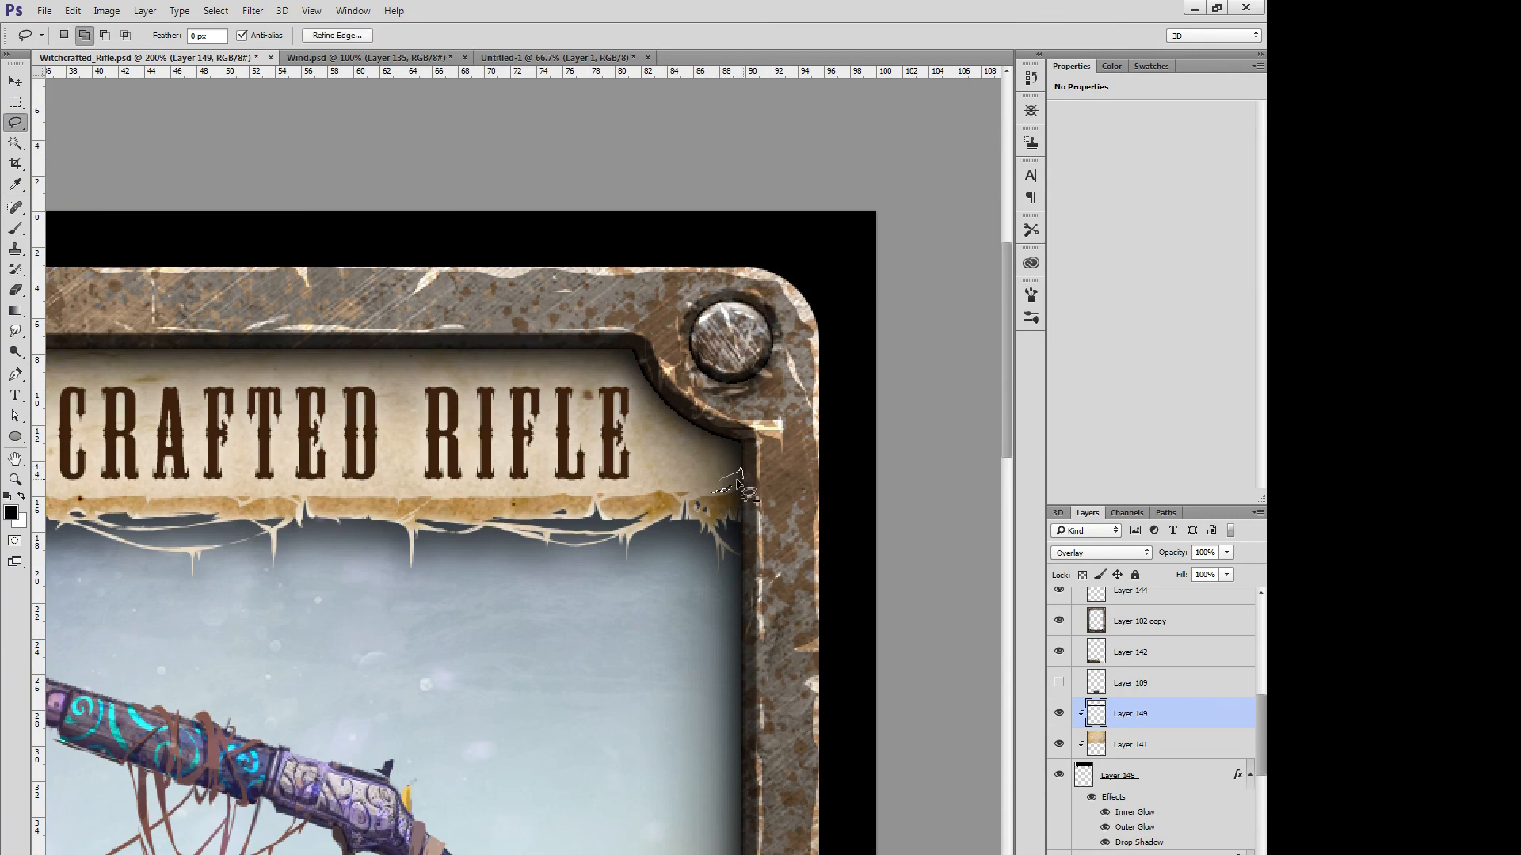
pyautogui.hotkey('alt', 'BackSpace')
pyautogui.hotkey('ctrl', 'd')
pyautogui.hotkey('ctrl', '-')
pyautogui.hotkey('ctrl', '-')
pyautogui.hotkey('ctrl', '-')
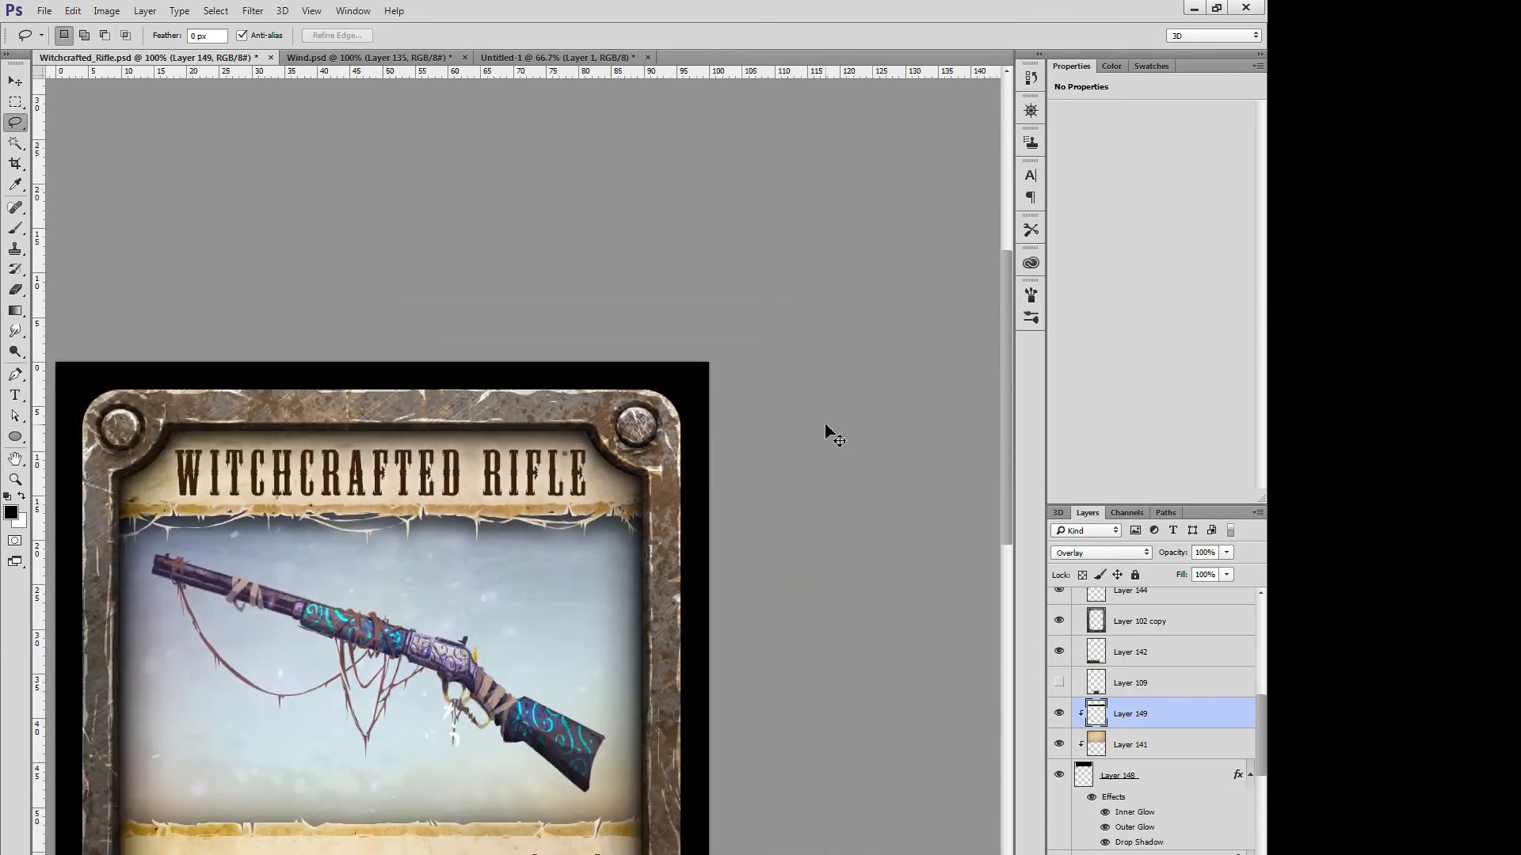
# Step: Add small dark overlay patches above the golden strip's end against the left frame
pyautogui.hotkey('ctrl', '+')
pyautogui.hotkey('ctrl', '+')
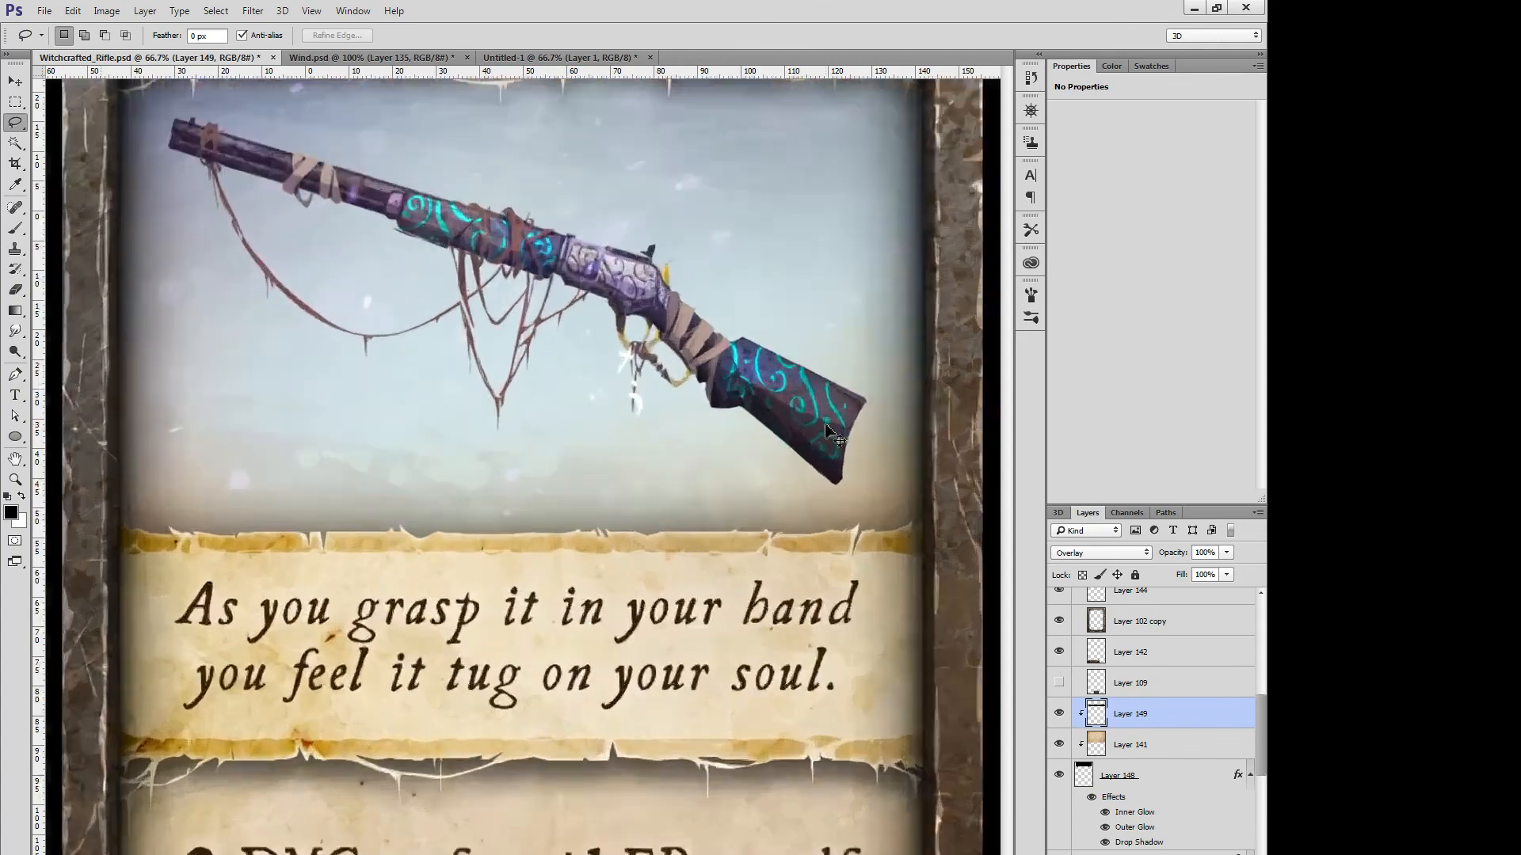
pyautogui.moveTo(208, 147); pyautogui.dragTo(552, 521)
pyautogui.moveTo(389, 354)
pyautogui.mouseDown()
pyautogui.moveTo(340, 340)
pyautogui.moveTo(387, 349)
pyautogui.mouseUp()
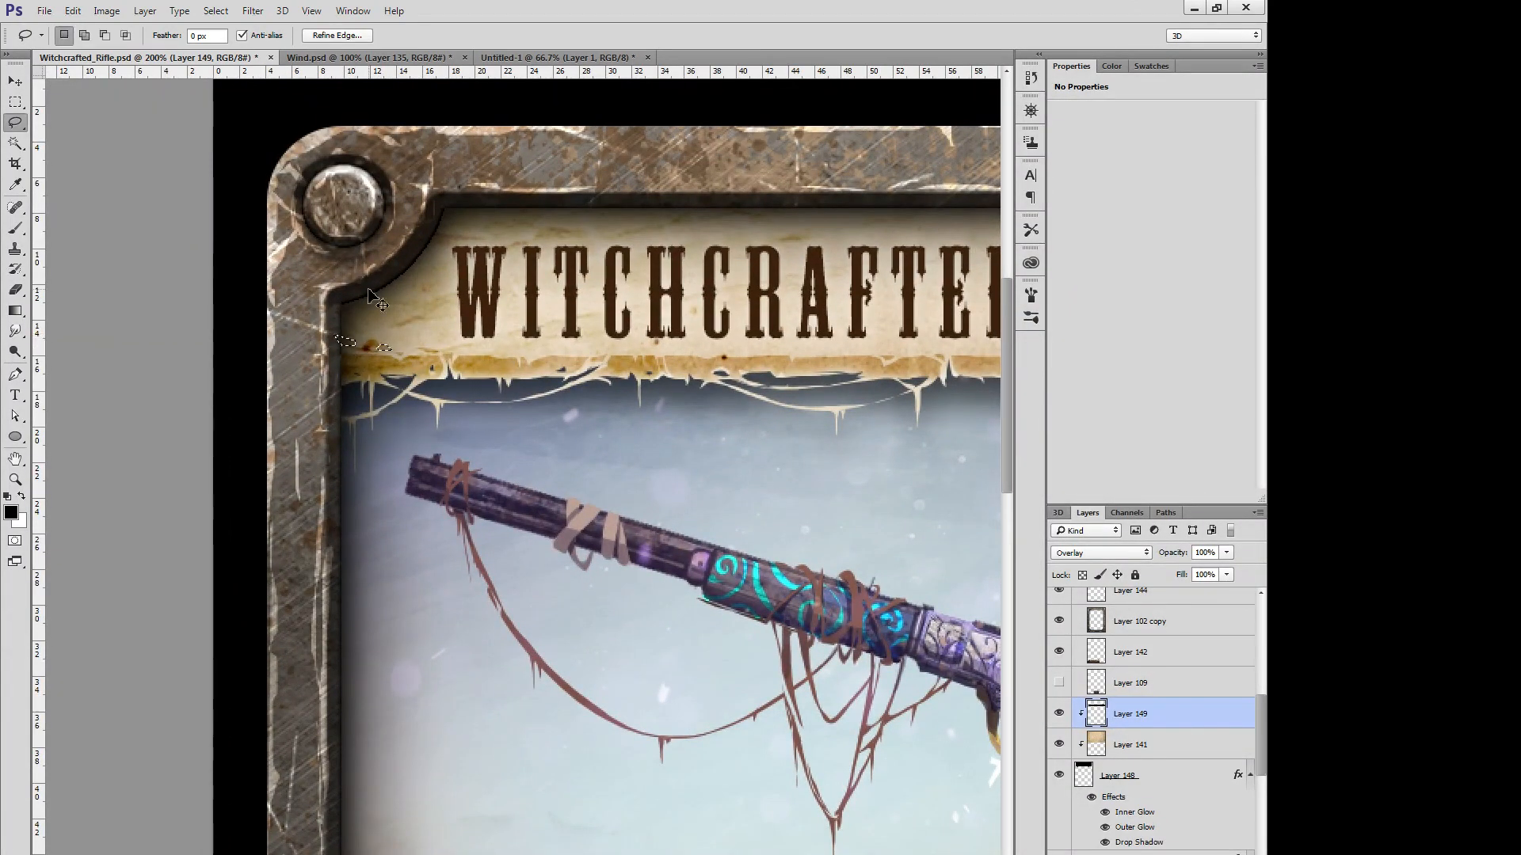
pyautogui.hotkey('ctrl', 'd')
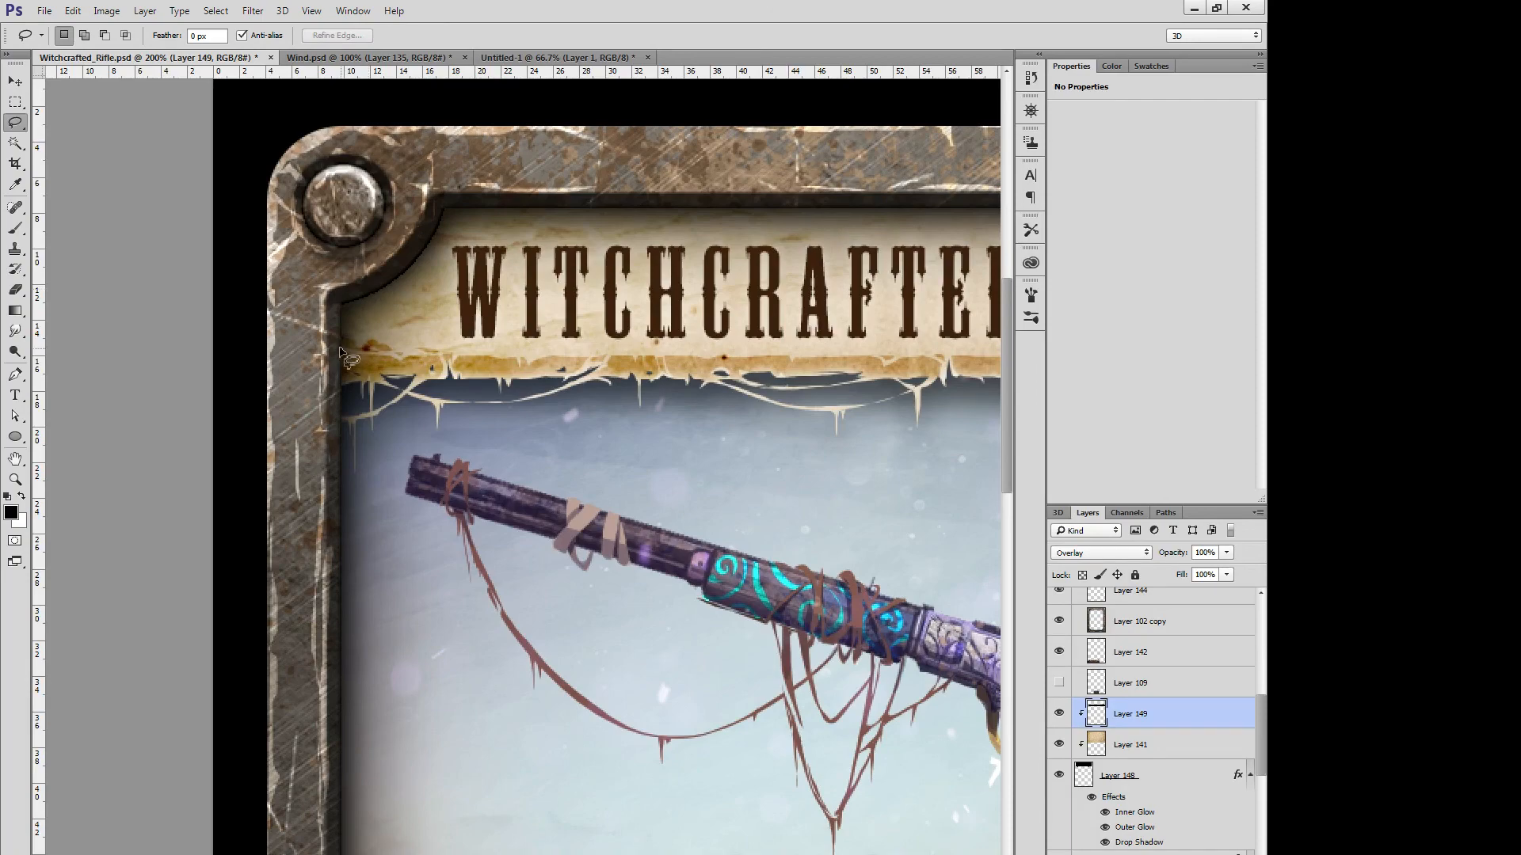
pyautogui.moveTo(358, 349)
pyautogui.mouseDown()
pyautogui.moveTo(336, 334)
pyautogui.moveTo(356, 348)
pyautogui.mouseUp()
pyautogui.hotkey('ctrl', 'd')
pyautogui.hotkey('ctrl', '-')
pyautogui.hotkey('ctrl', '-')
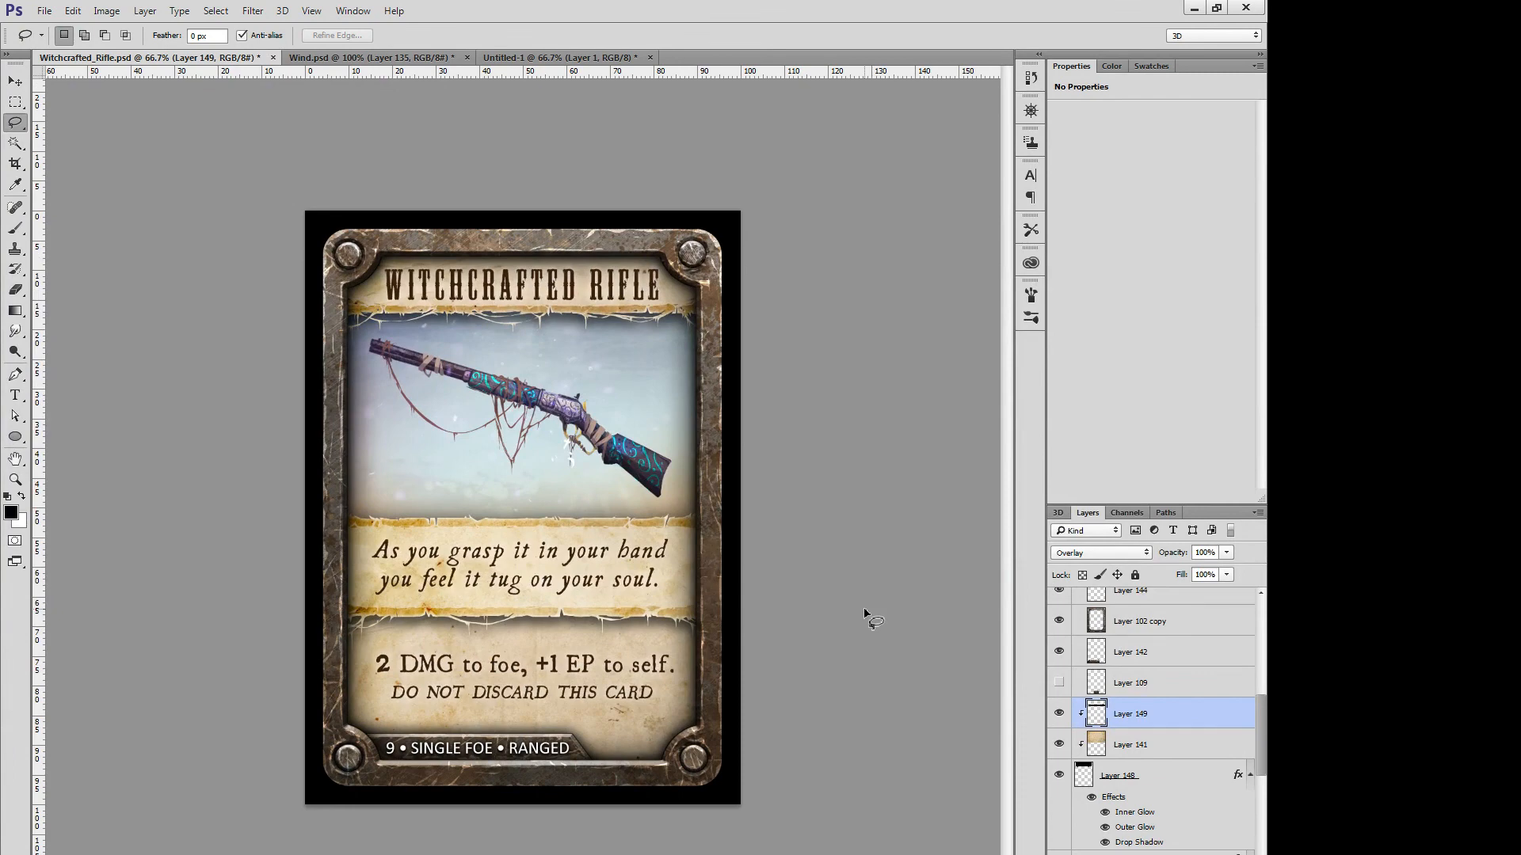
# Step: Group Layer 148, Layer 141 and Layer 149 and name the group "Title Banner"
pyautogui.click(1153, 776)
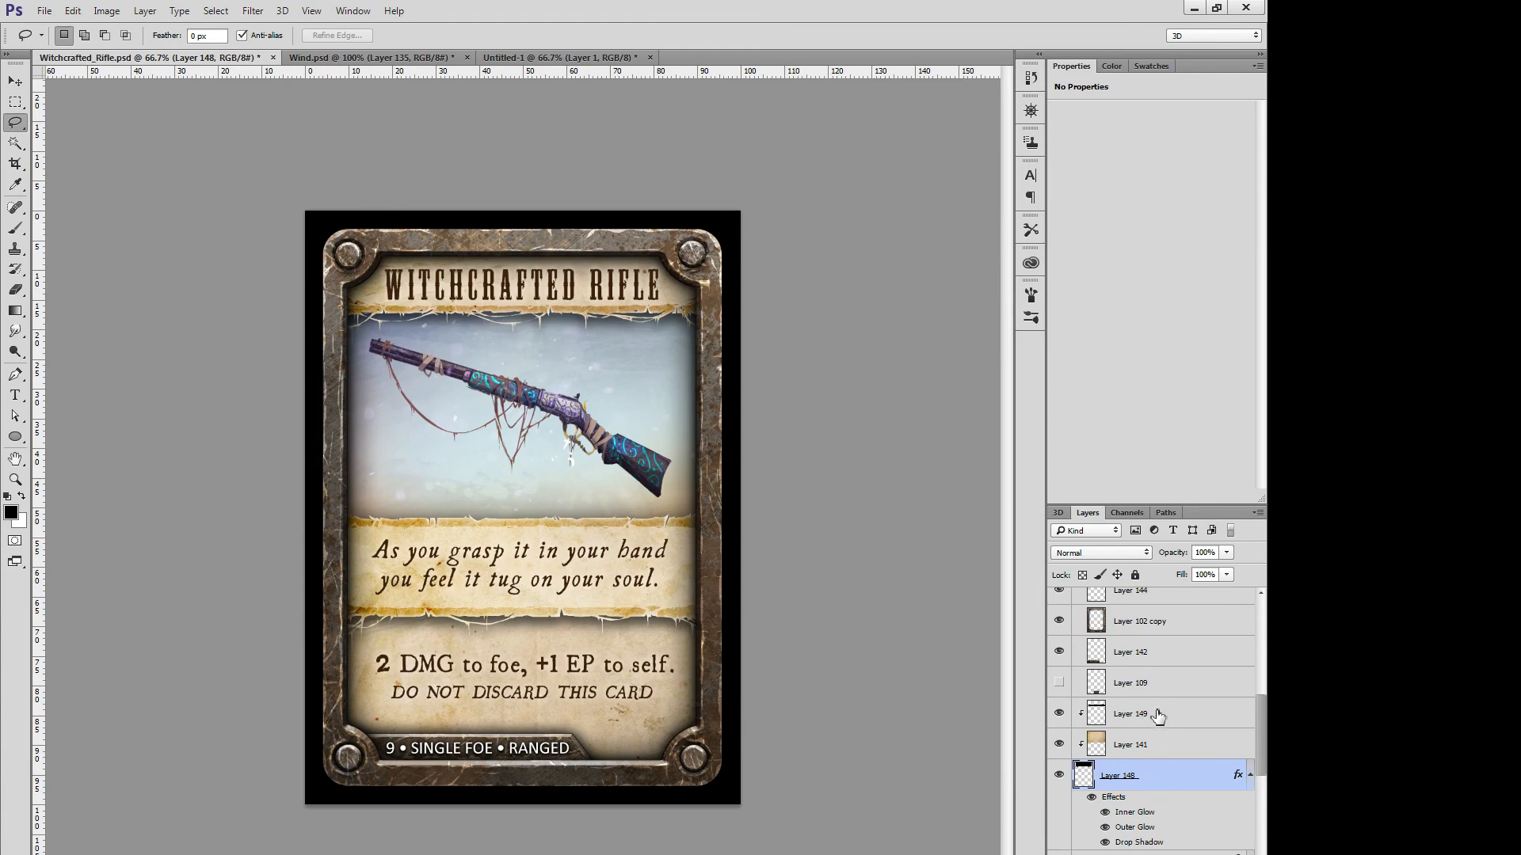
pyautogui.keyDown('shift'); pyautogui.click(1157, 715); pyautogui.keyUp('shift')
pyautogui.hotkey('ctrl', 'g')
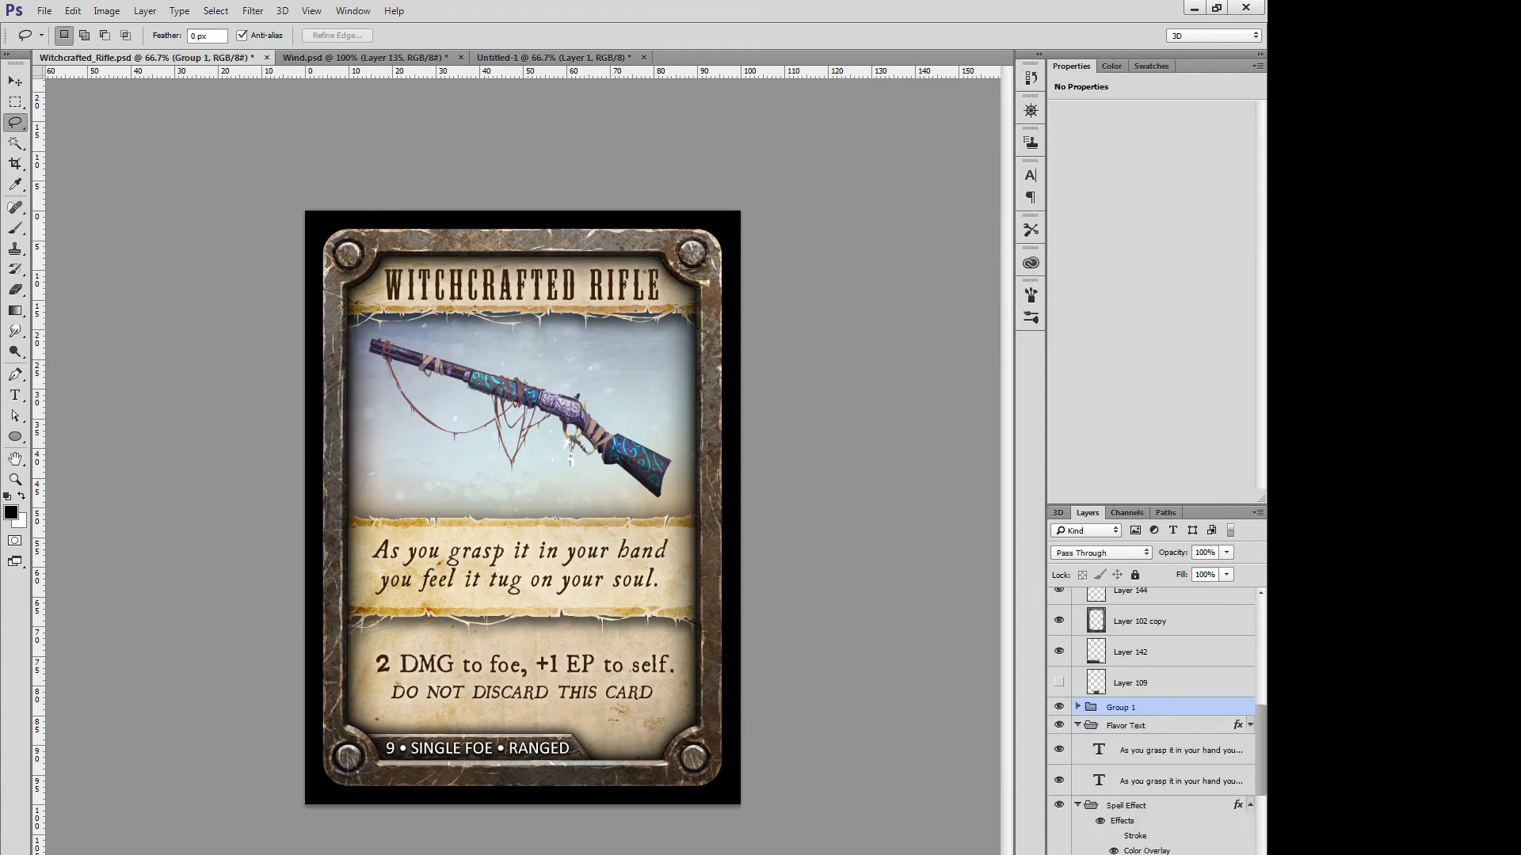
pyautogui.doubleClick(1127, 708)
pyautogui.write('Title Banner')
pyautogui.press('Return')
# Step: Nudge the "witchcrafted rifle" title text slightly upward within the parchment banner
pyautogui.press('v')
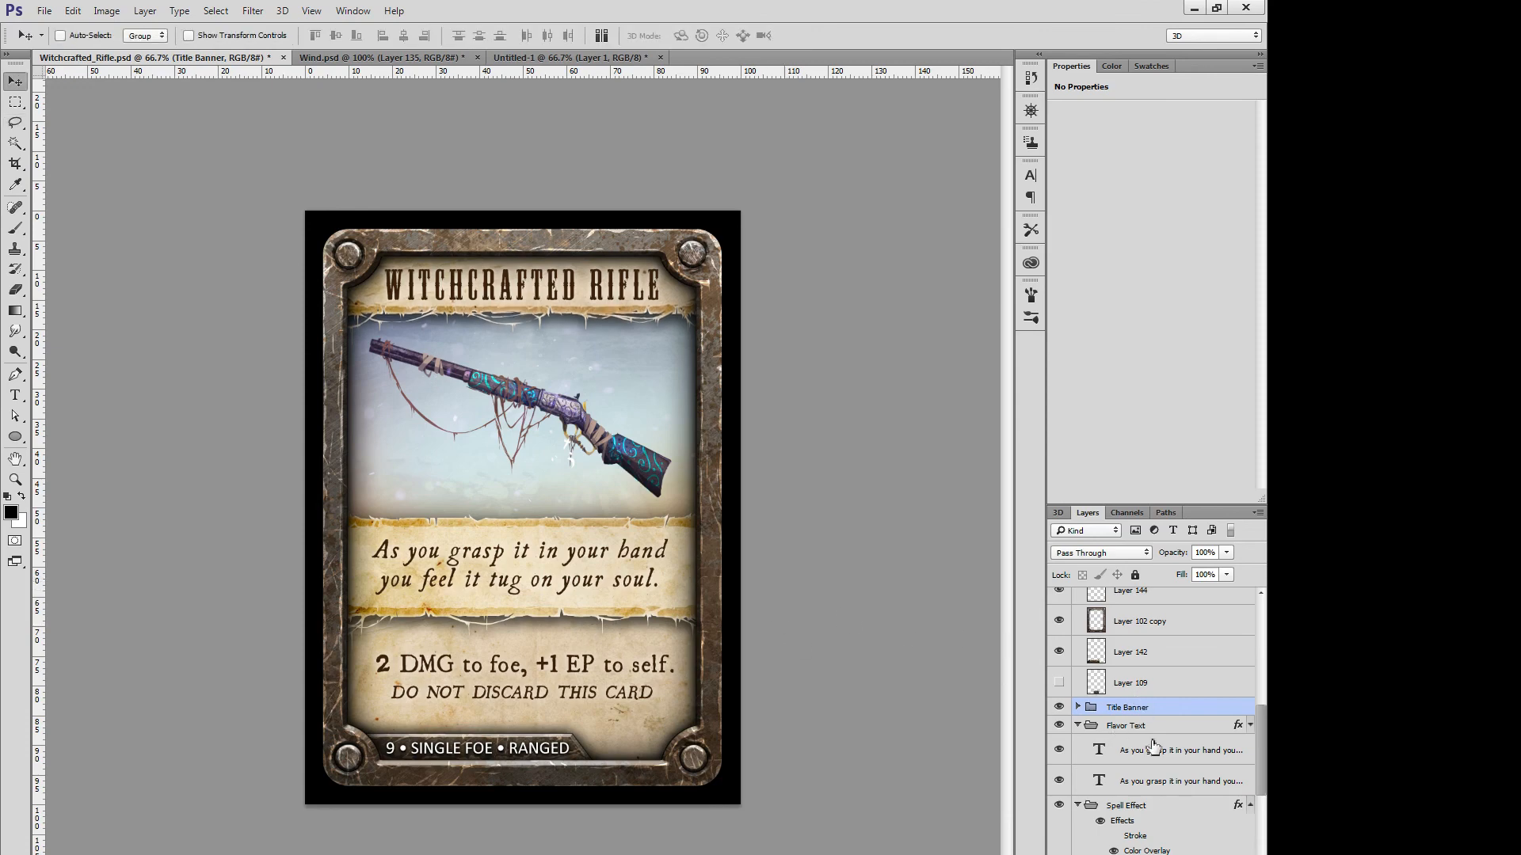
pyautogui.scroll(-10, 1153, 746)
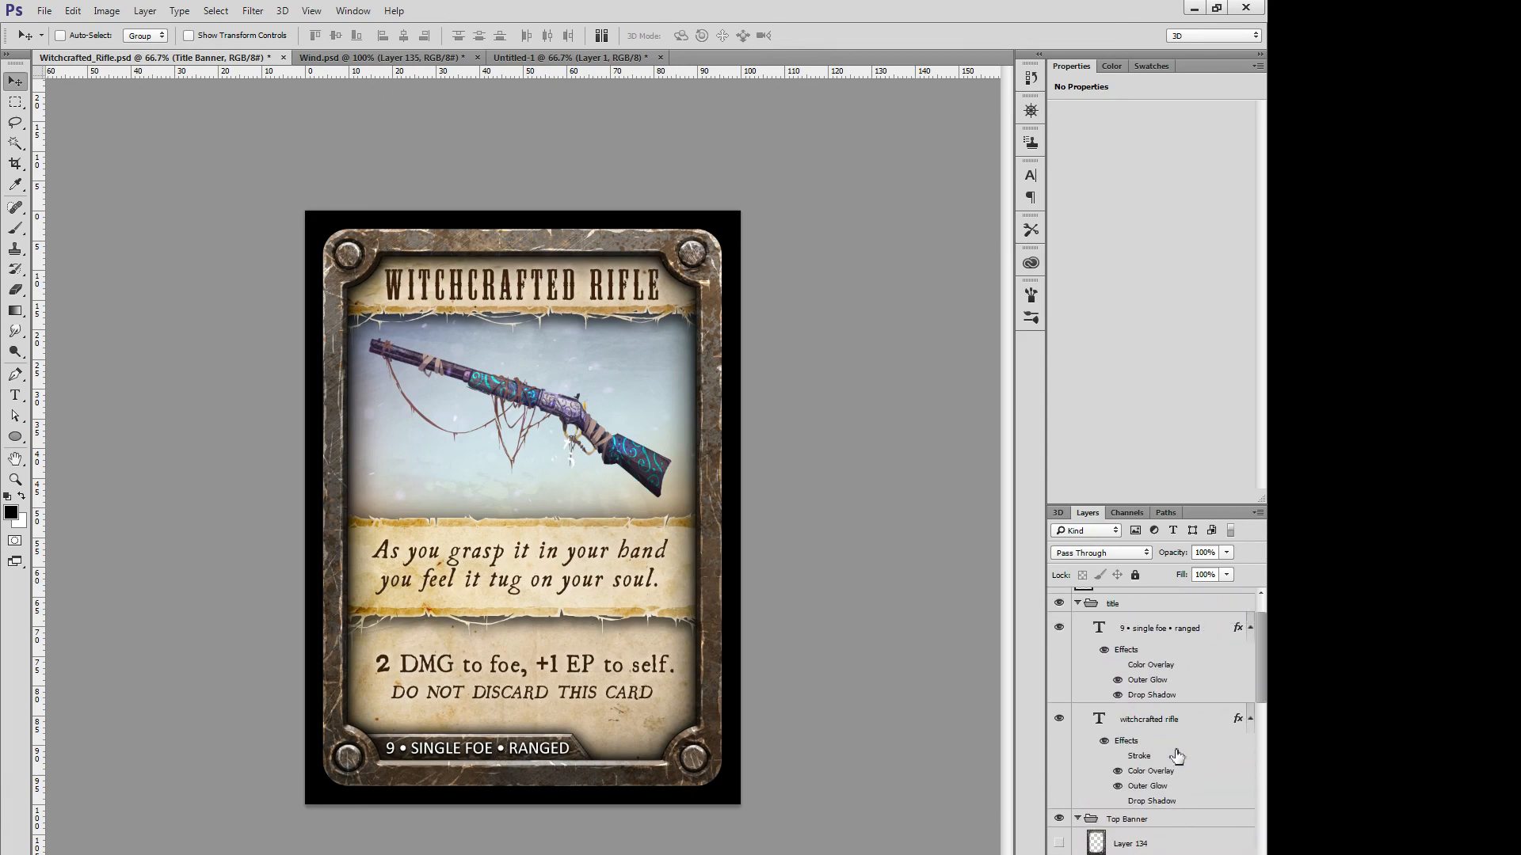
pyautogui.click(1170, 727)
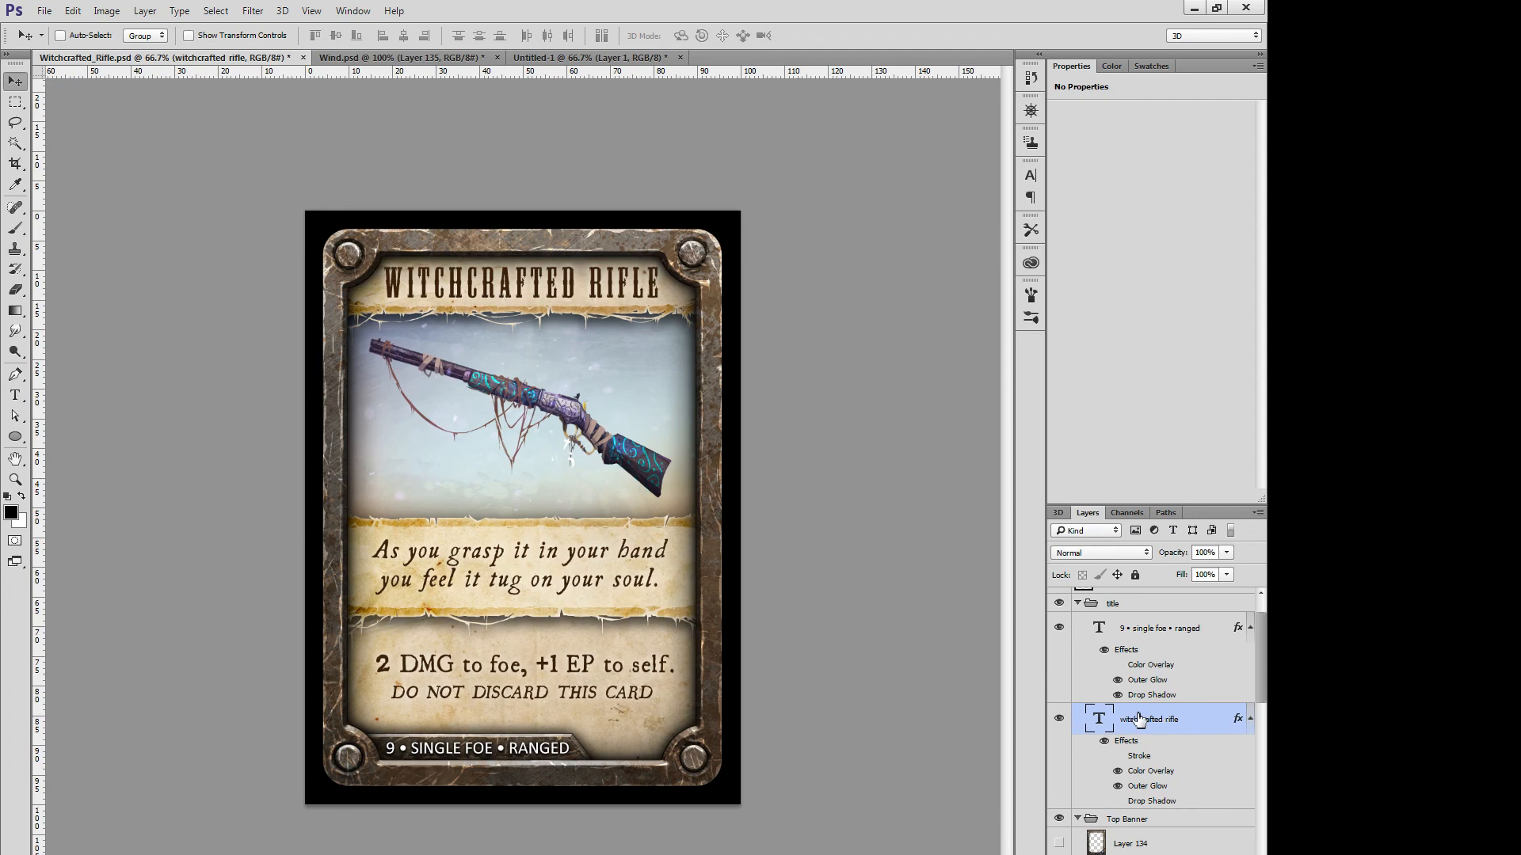
# Step: Select Layer 140, located beneath Layer 136 in the layer stack
pyautogui.scroll(-10, 1199, 774)
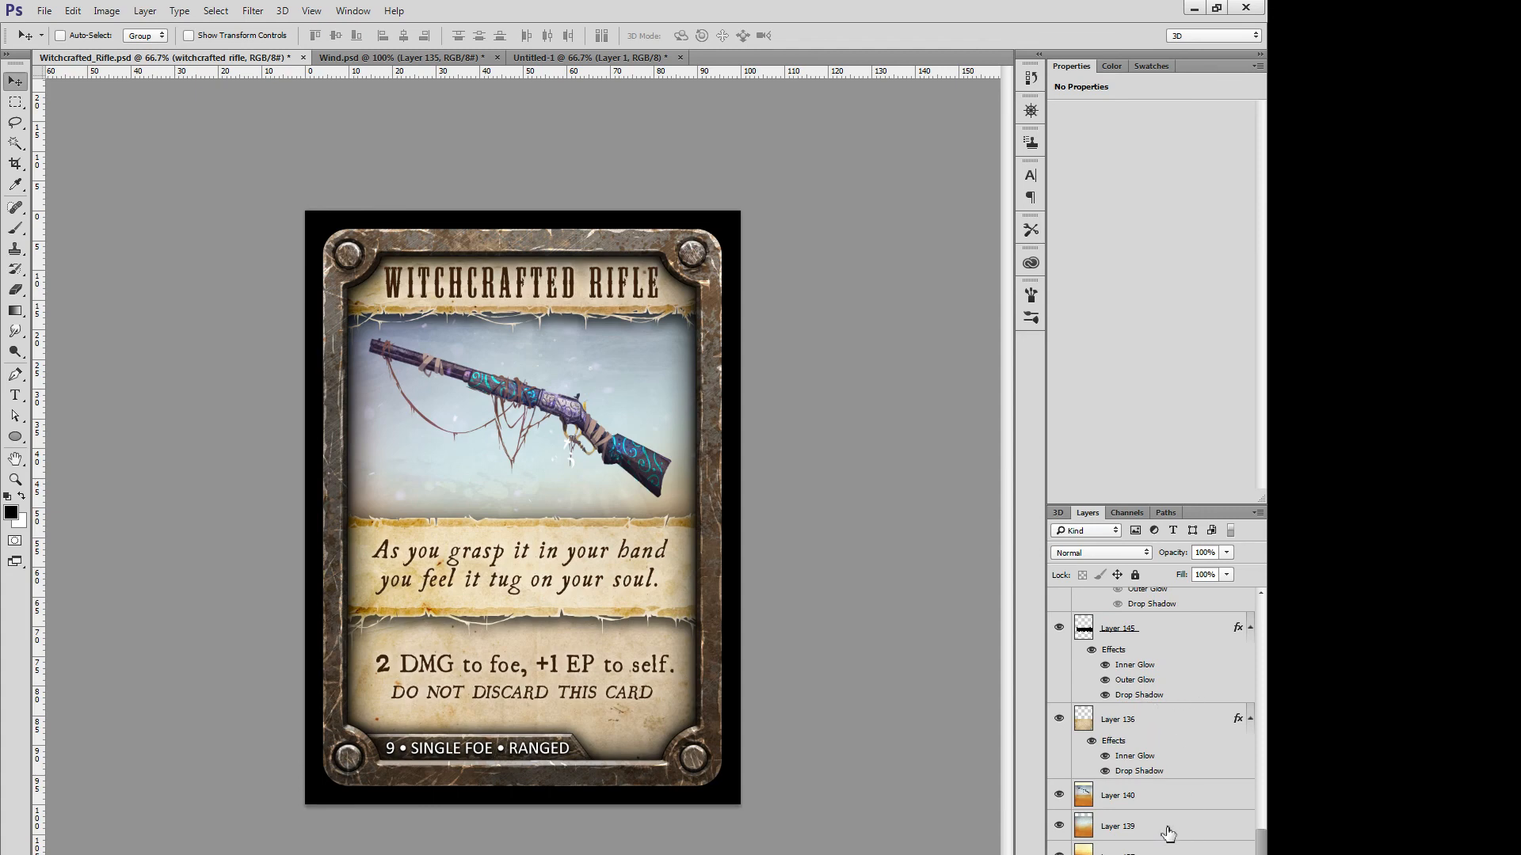
pyautogui.click(1168, 801)
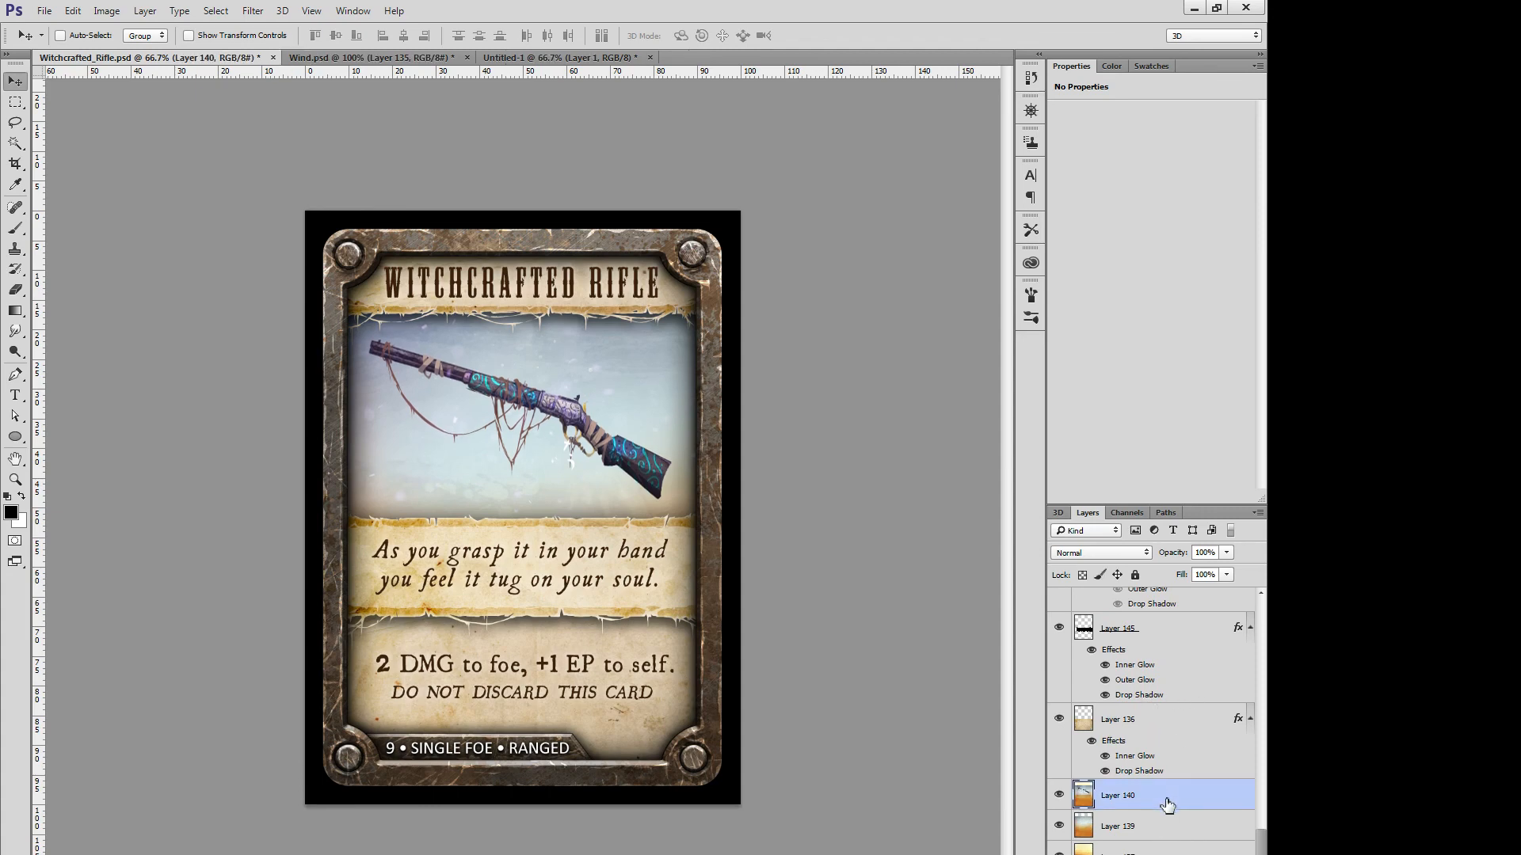